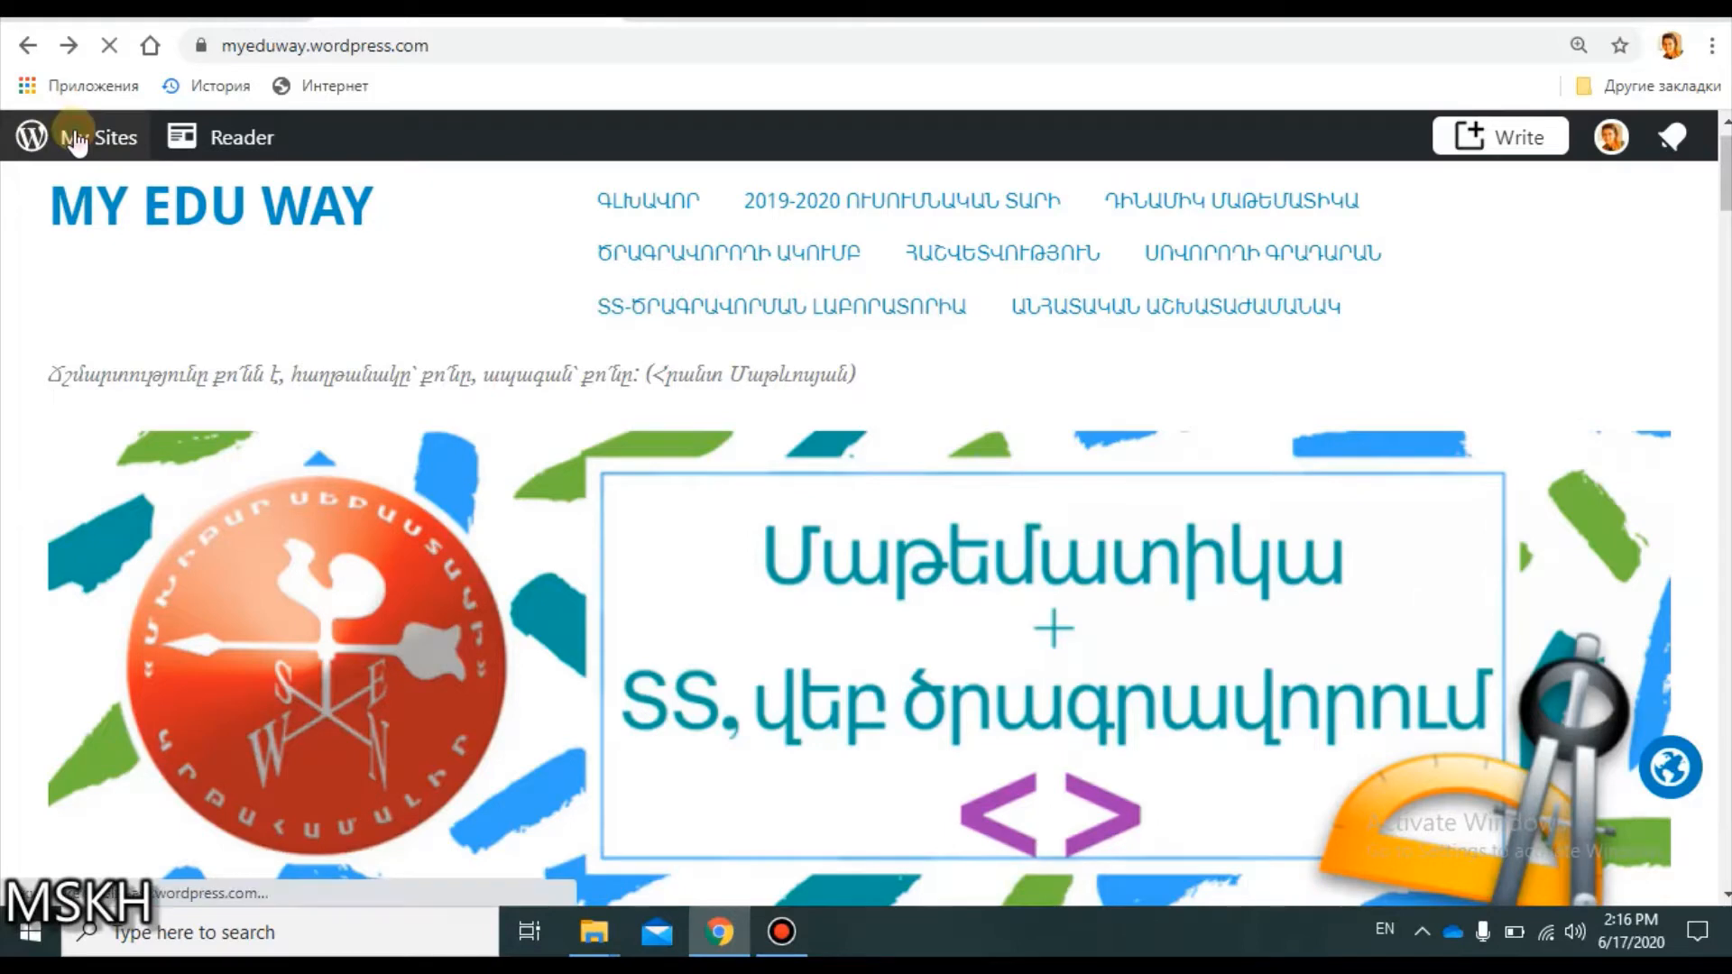
# Open the posts list of the My Edu Way site and start a new post.
pyautogui.click(76, 142)
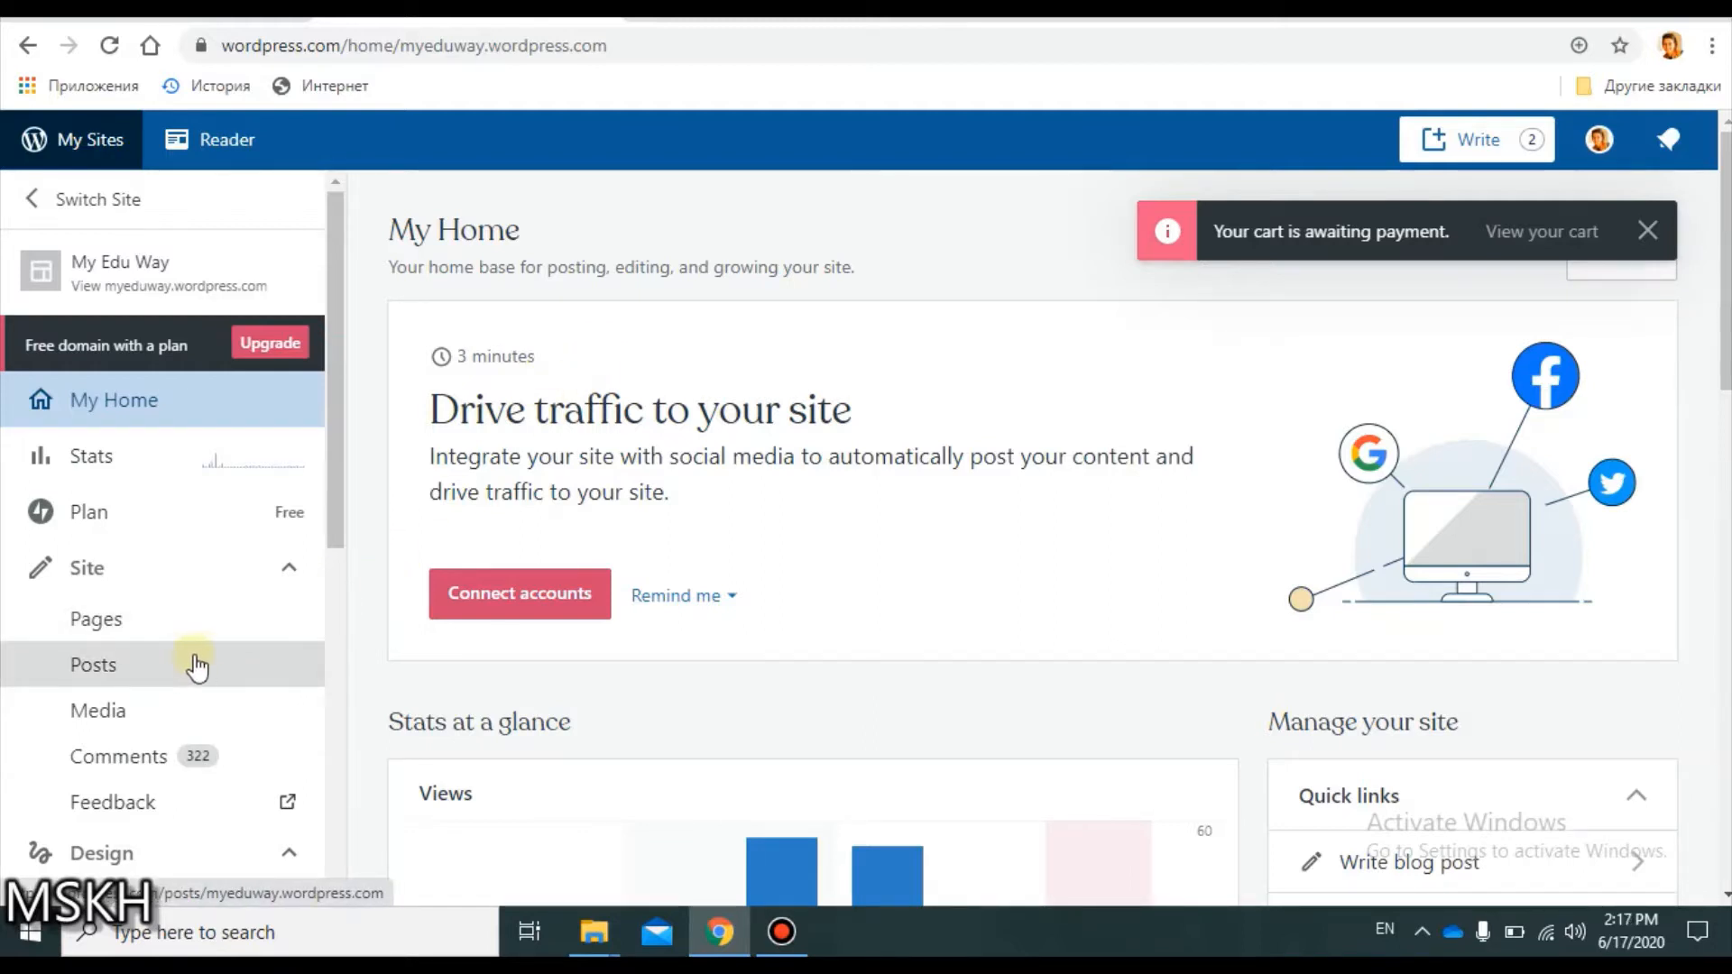
pyautogui.click(109, 672)
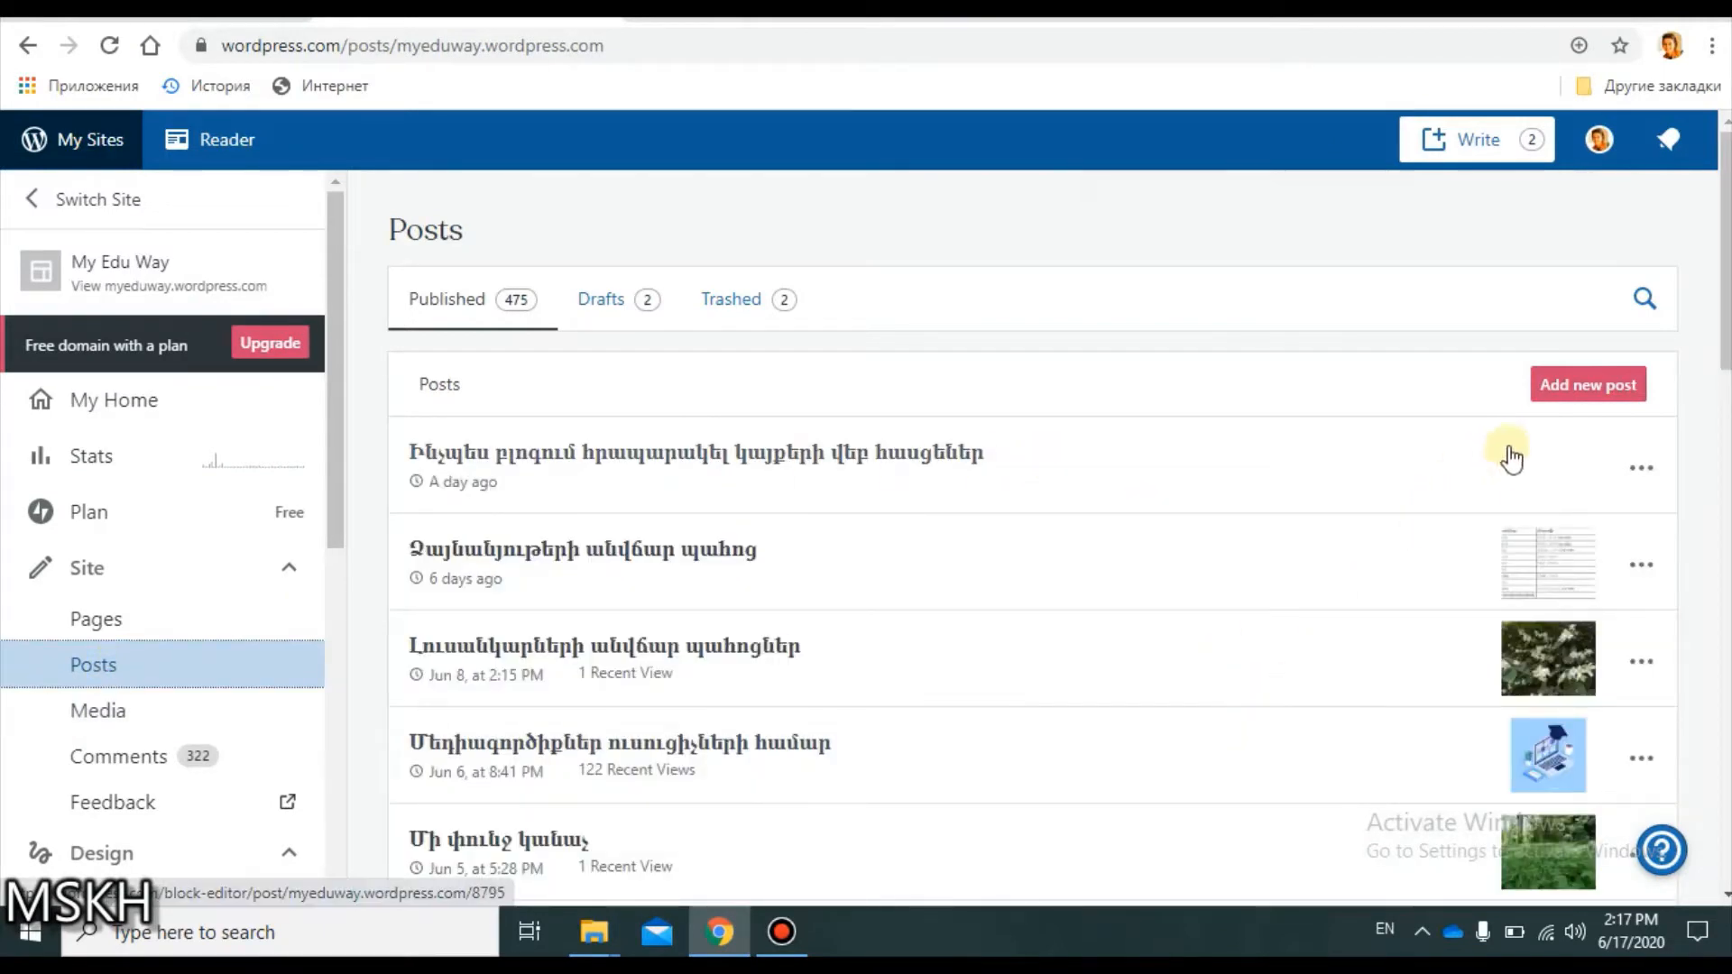
pyautogui.click(1568, 404)
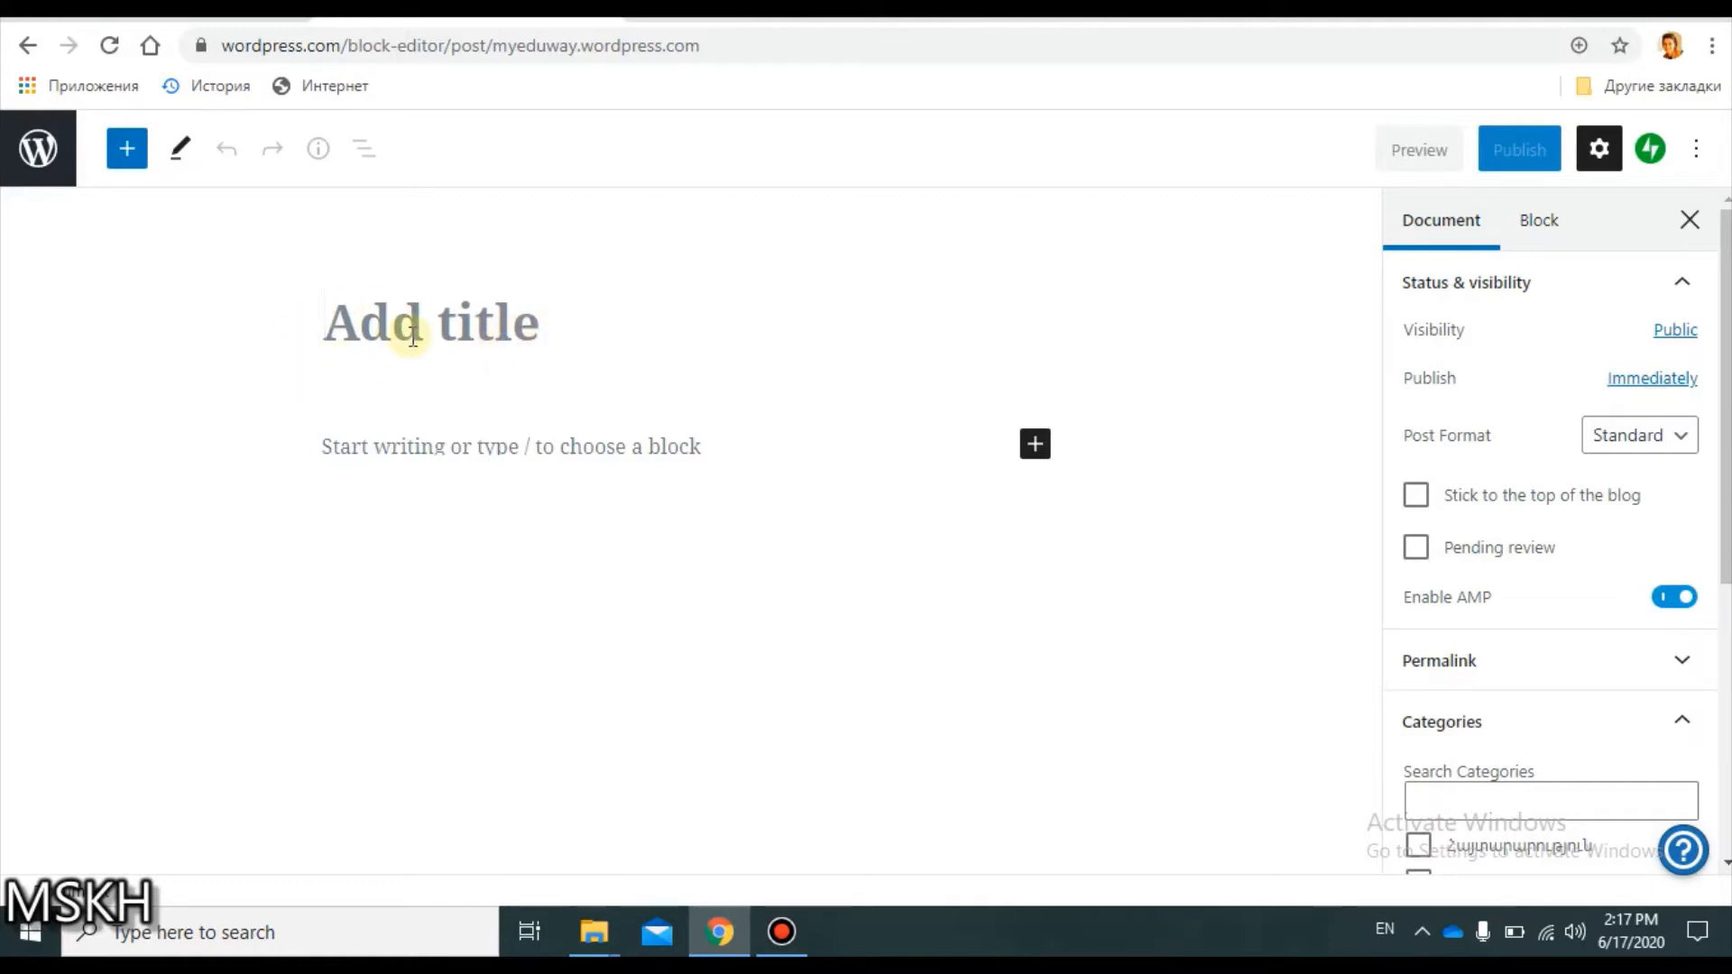
# Switch the input language to Armenian and title the post "Վեբինար".
pyautogui.hotkey('alt', 'shift')
pyautogui.write('Վե')
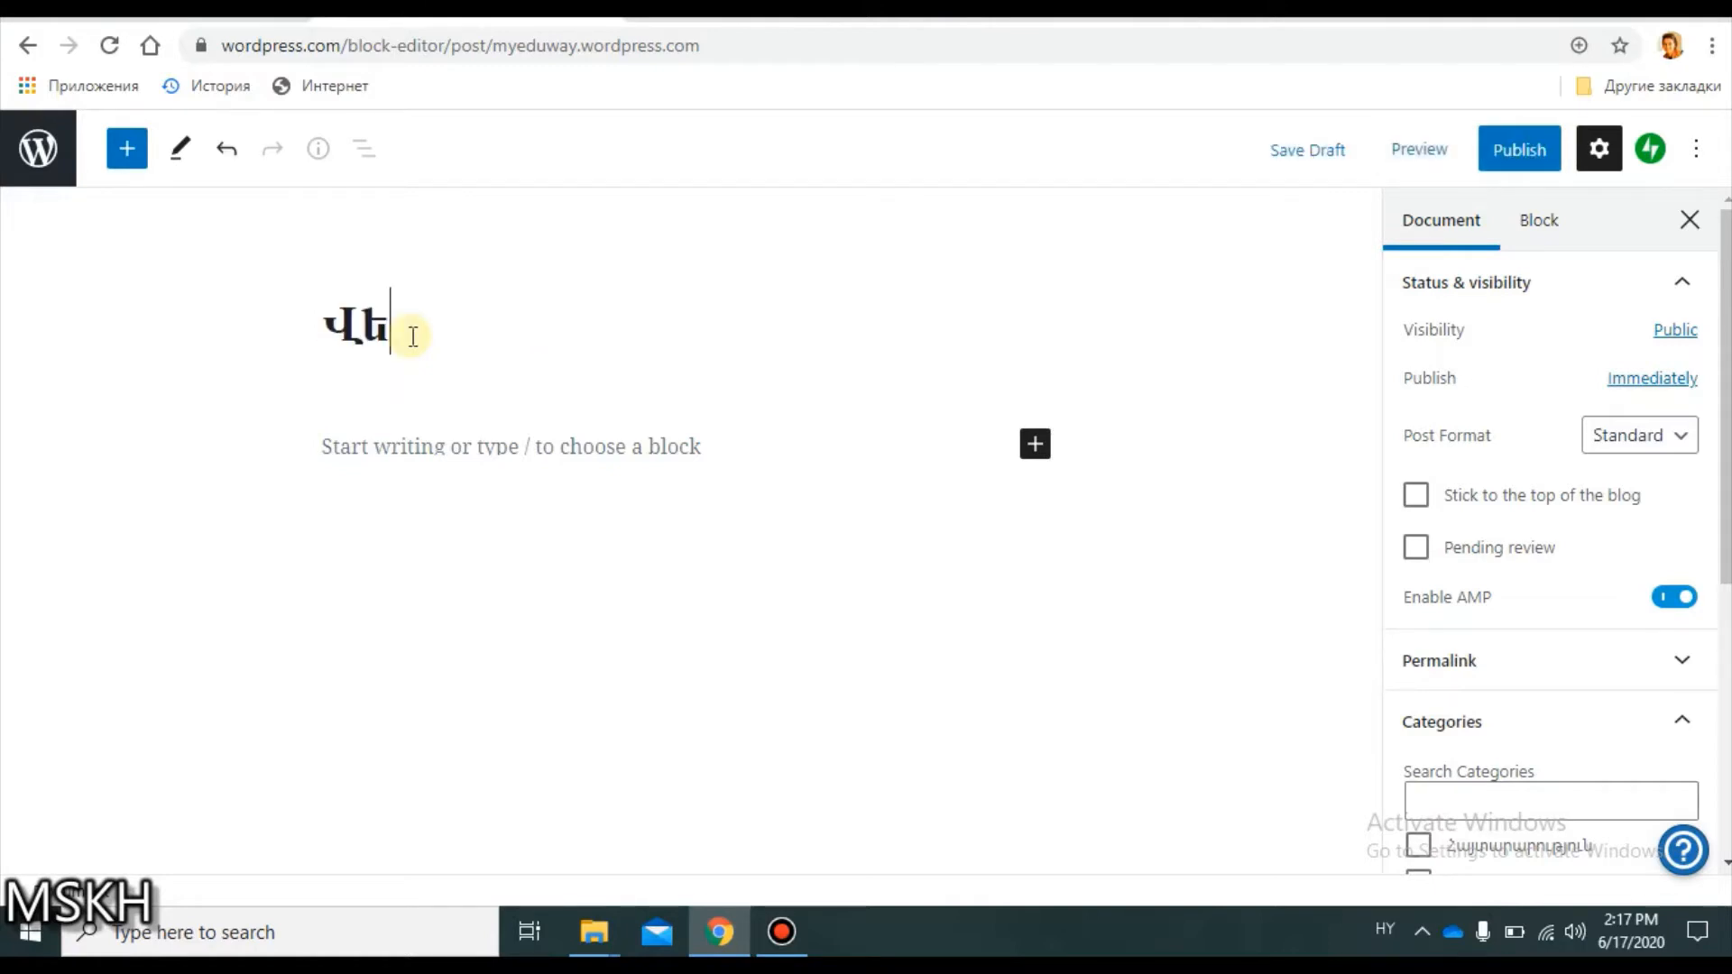
pyautogui.write('րինար')
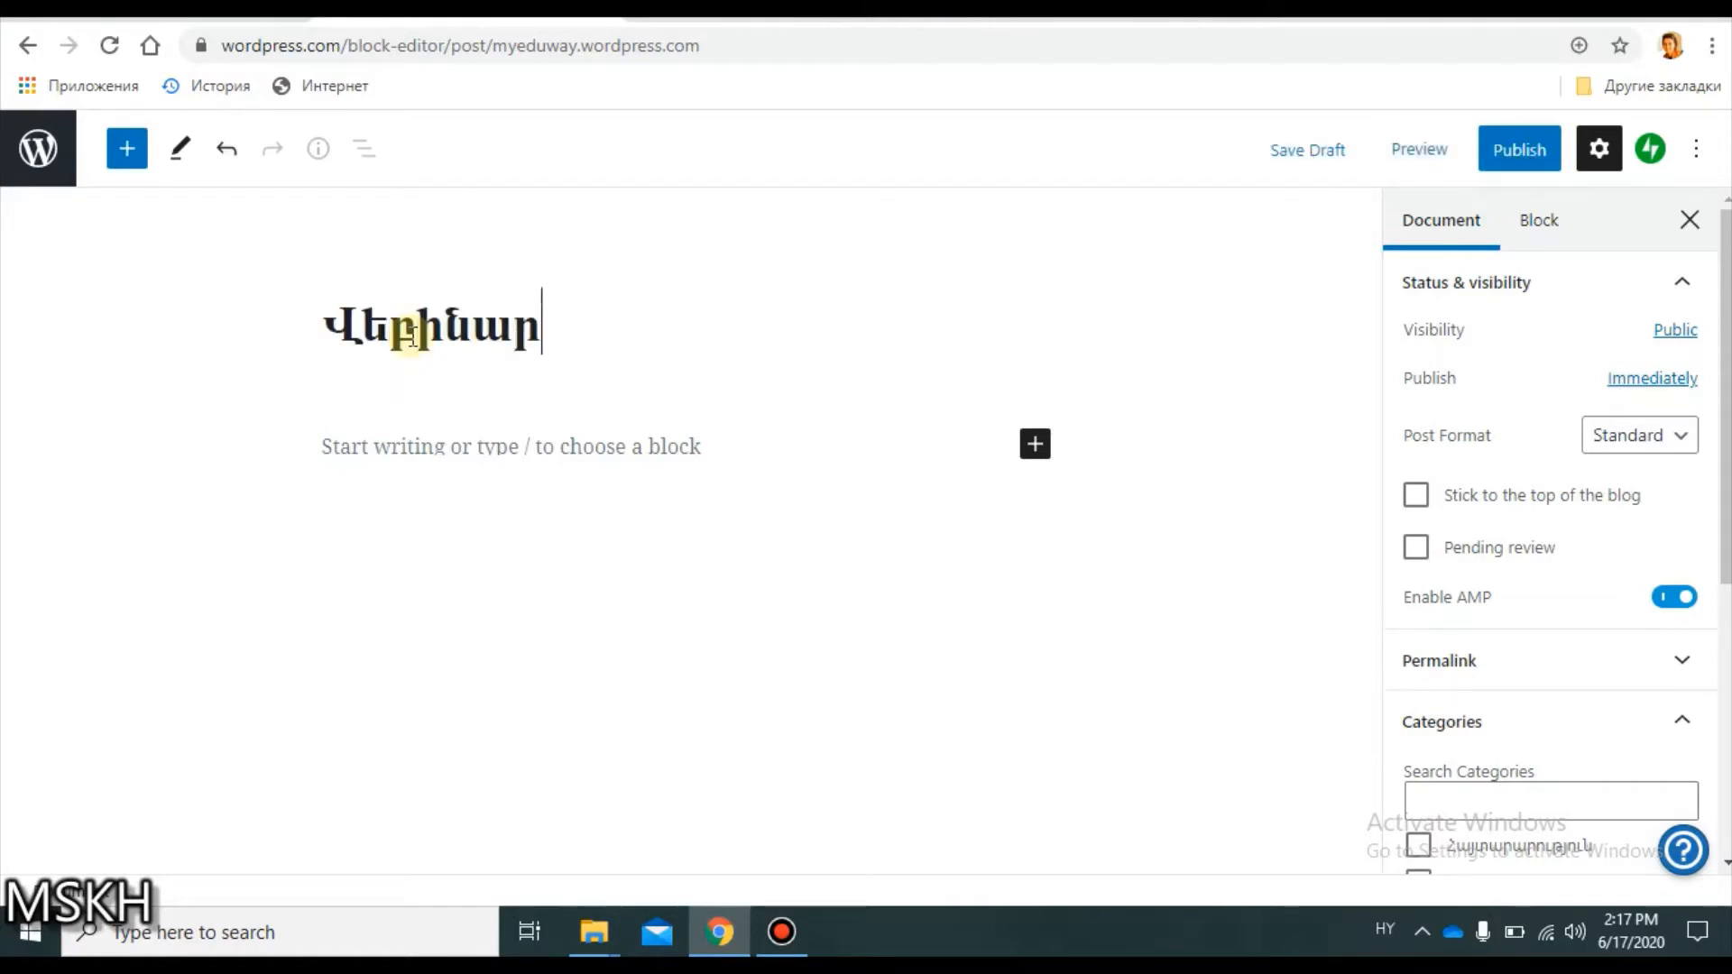
# Browse the block library from the empty paragraph, examining its categories from Most Used through Widgets and Earn to CoBlocks.
pyautogui.click(365, 453)
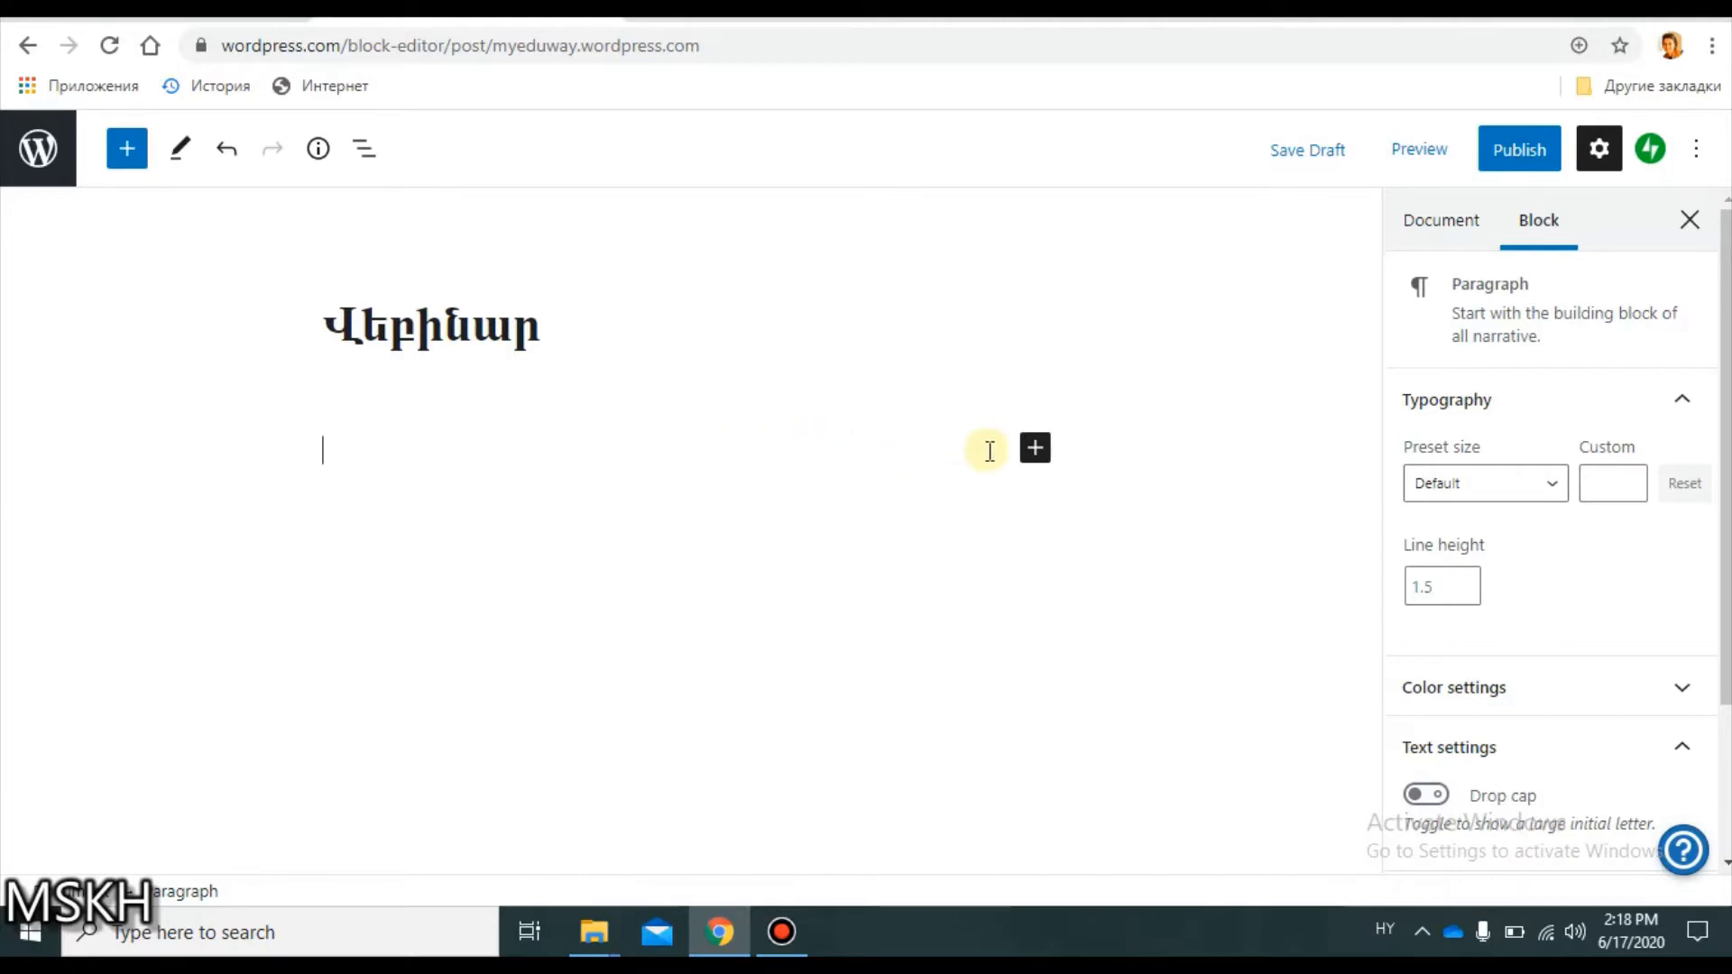
pyautogui.click(1043, 463)
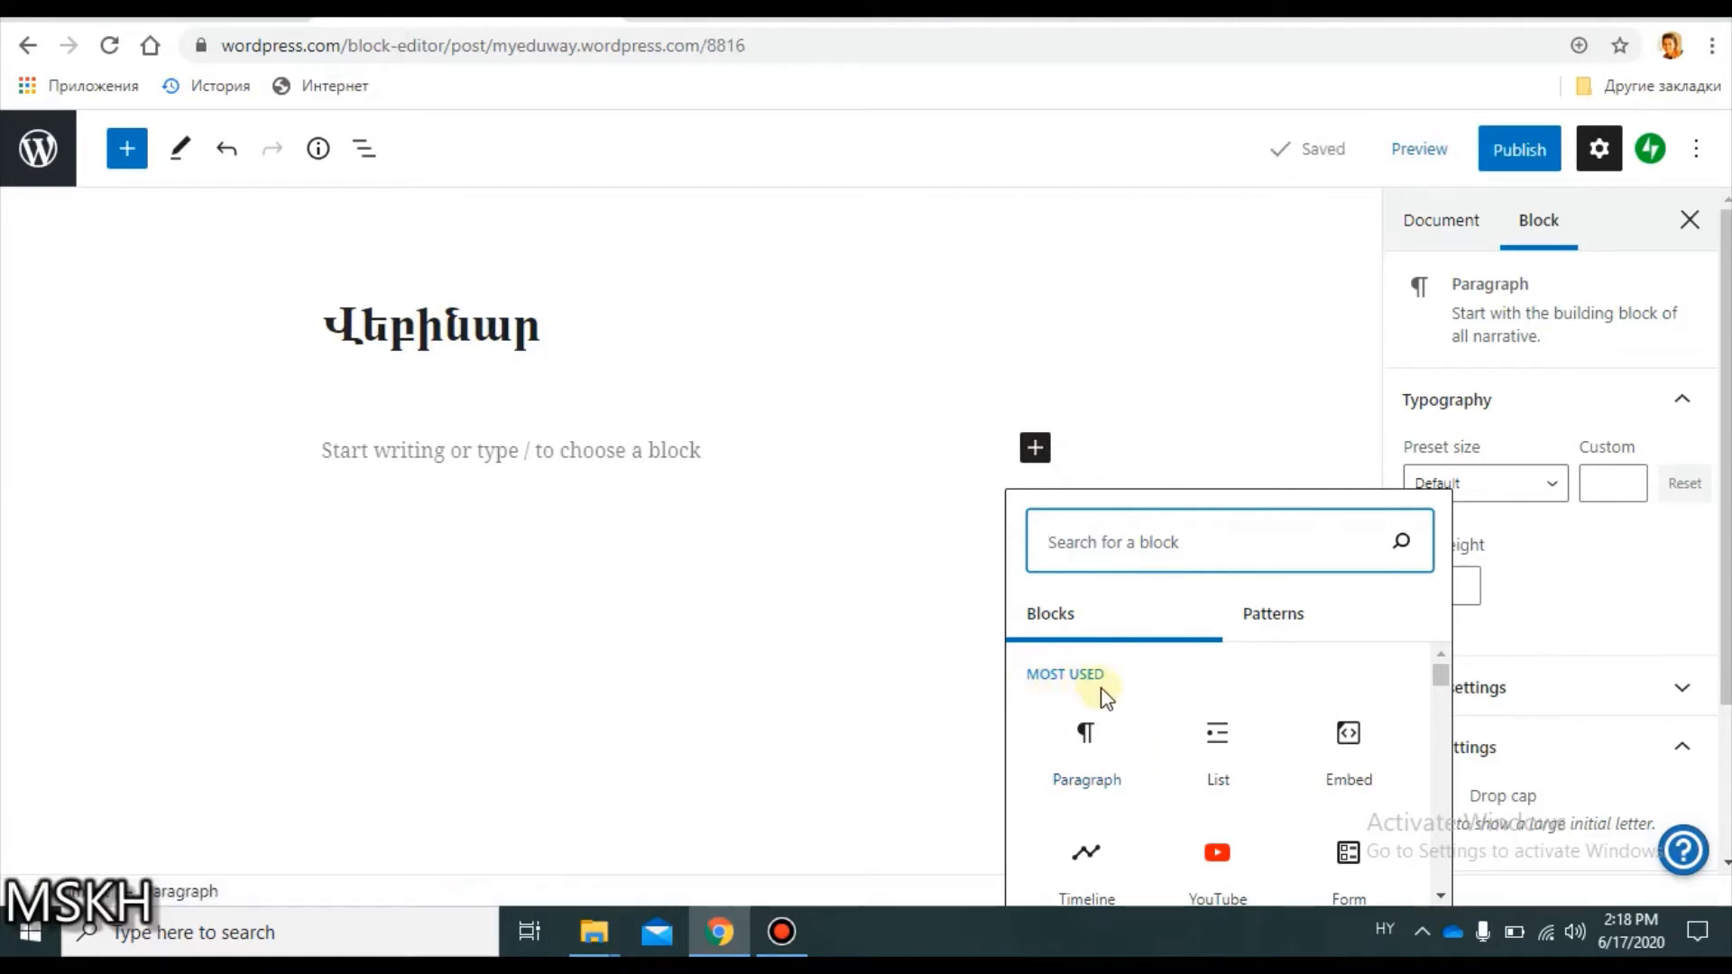
pyautogui.click(1441, 896)
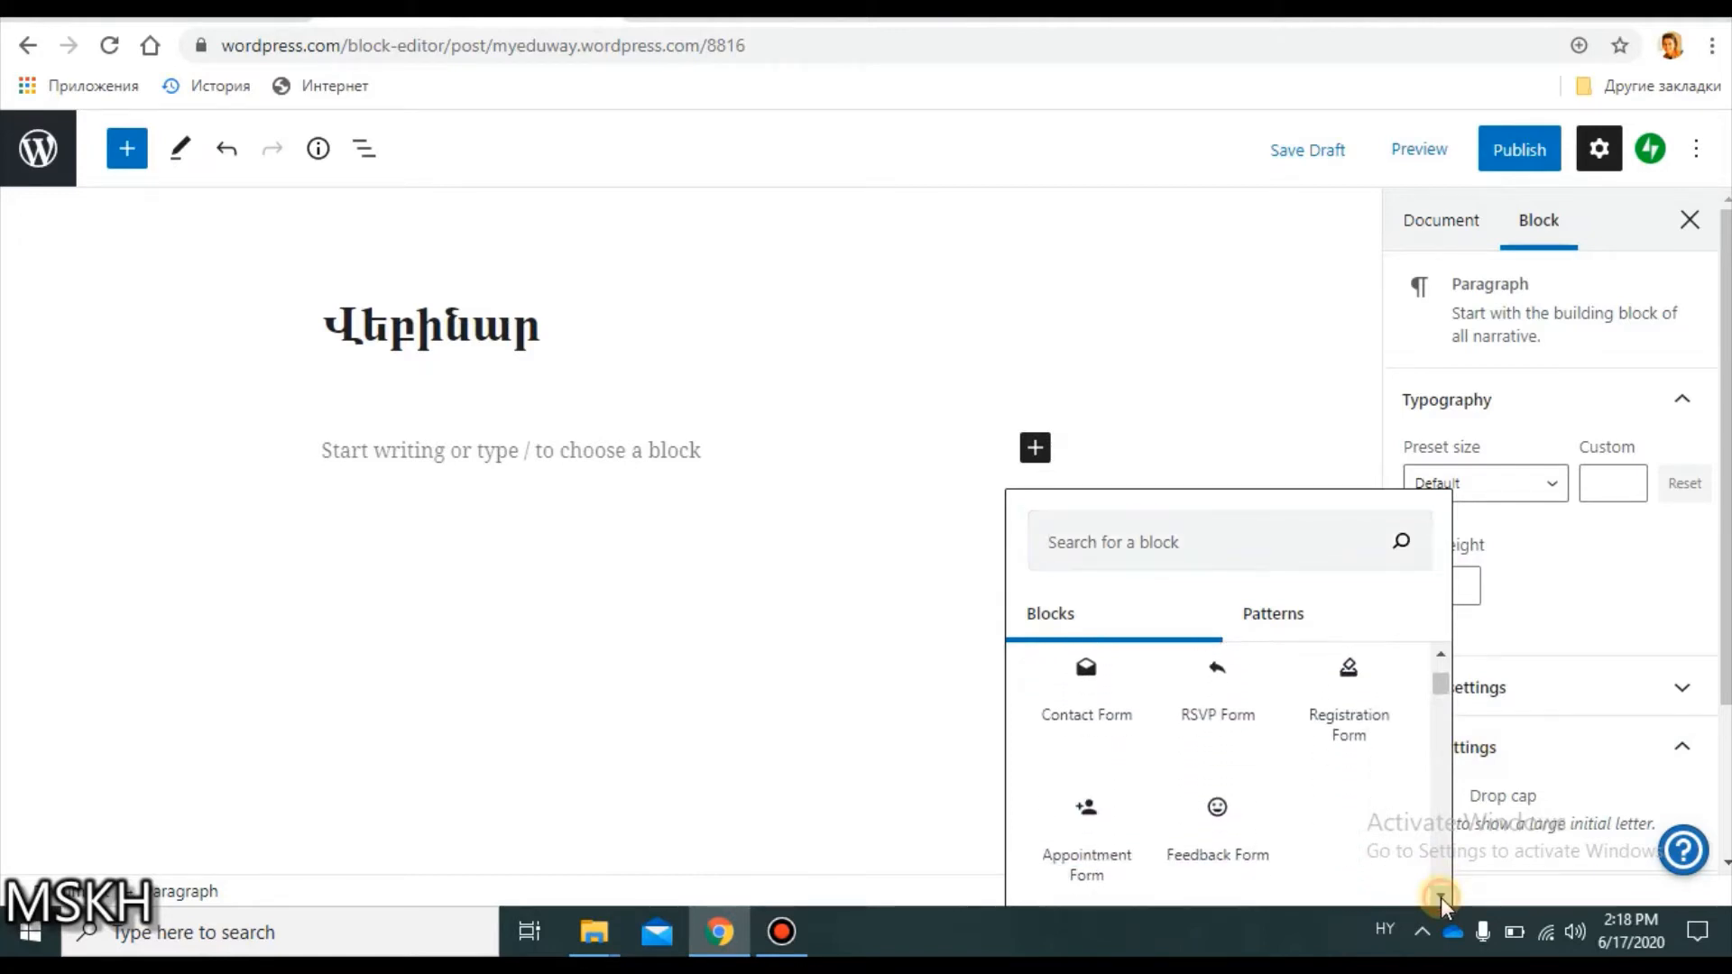
pyautogui.scroll(-3, 1441, 896)
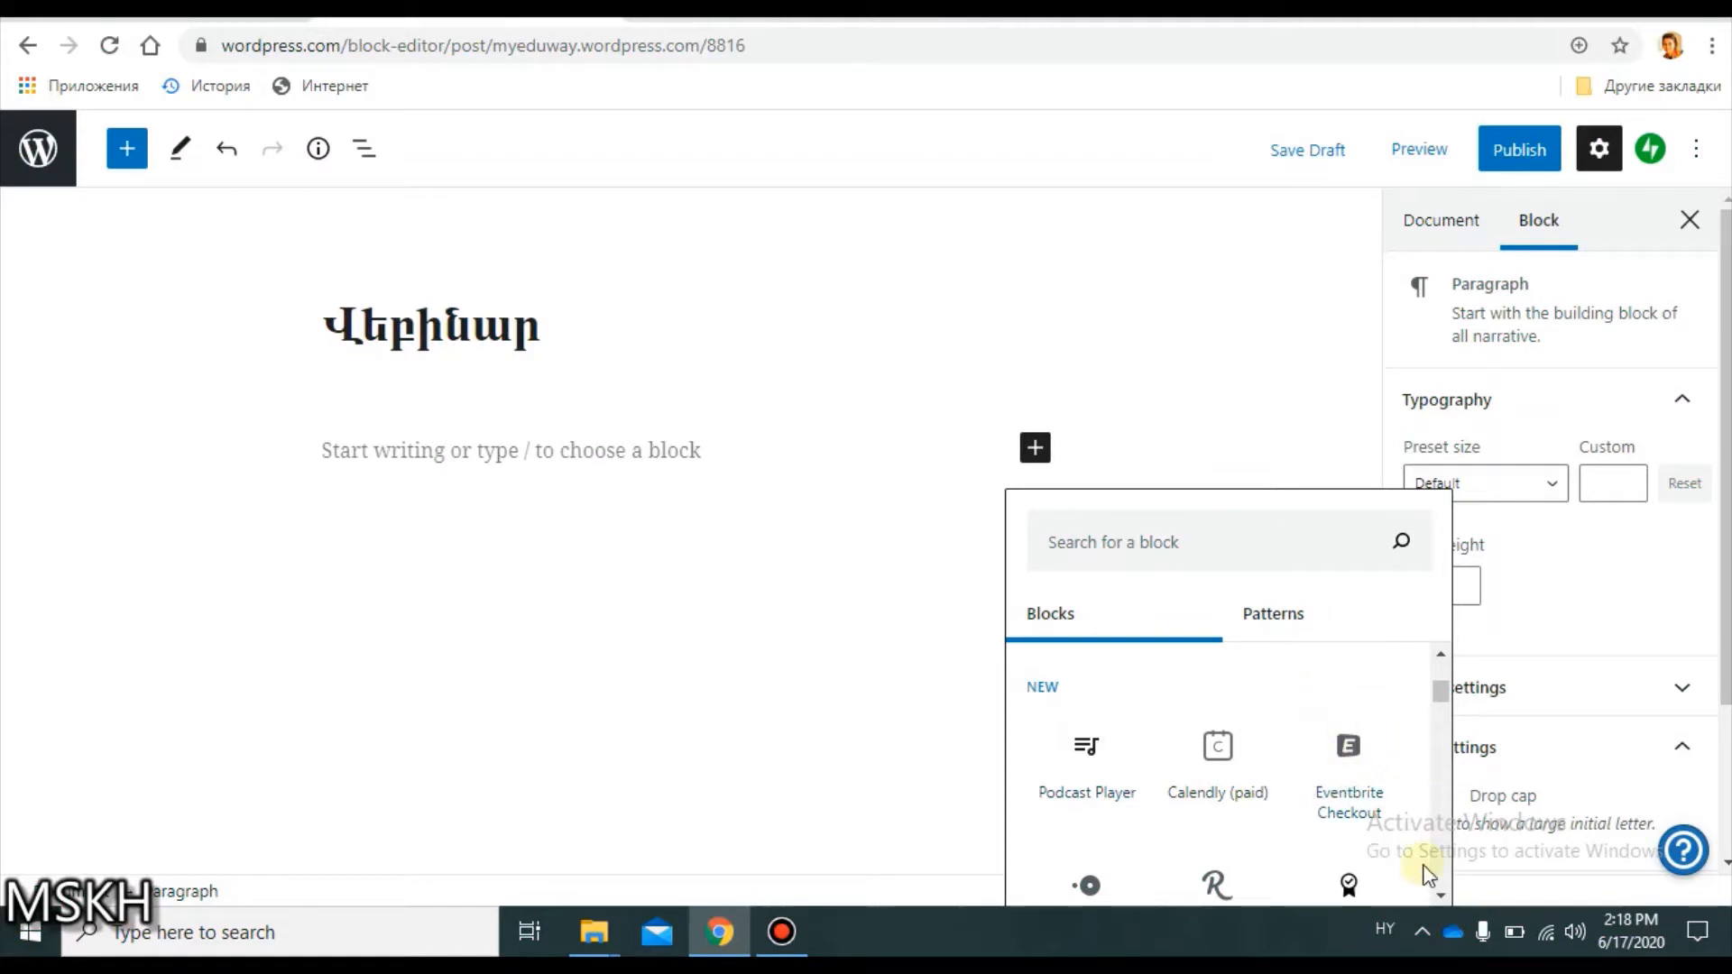
pyautogui.click(1441, 895)
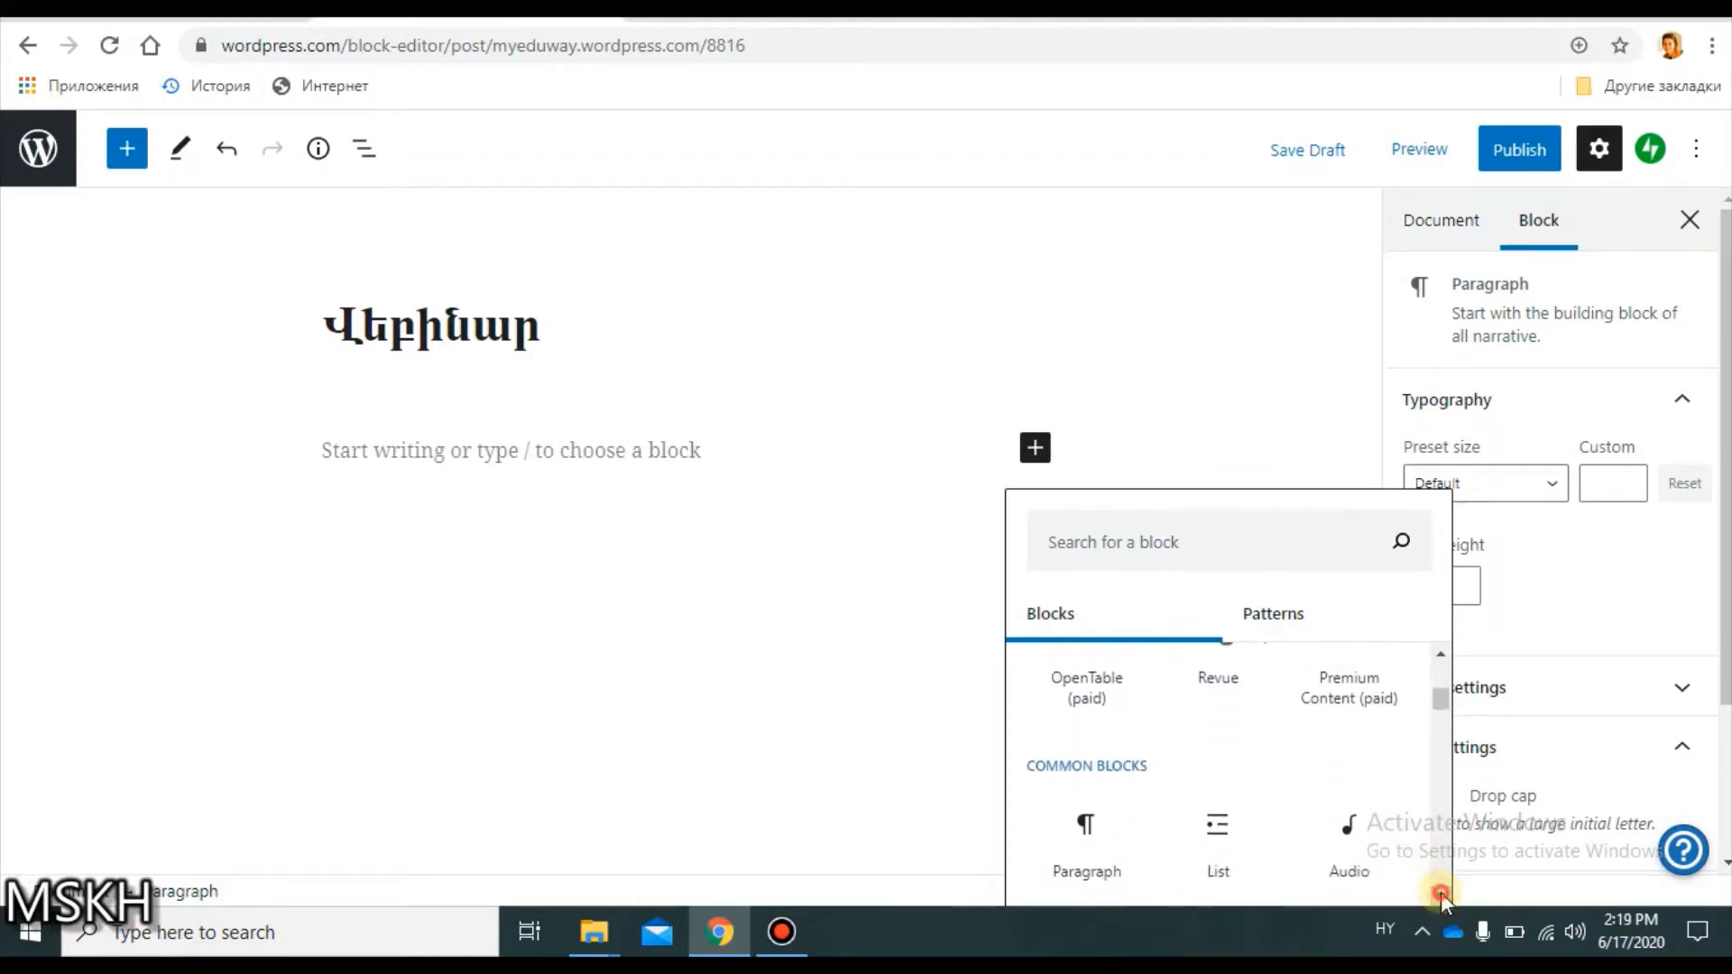
pyautogui.click(1440, 895)
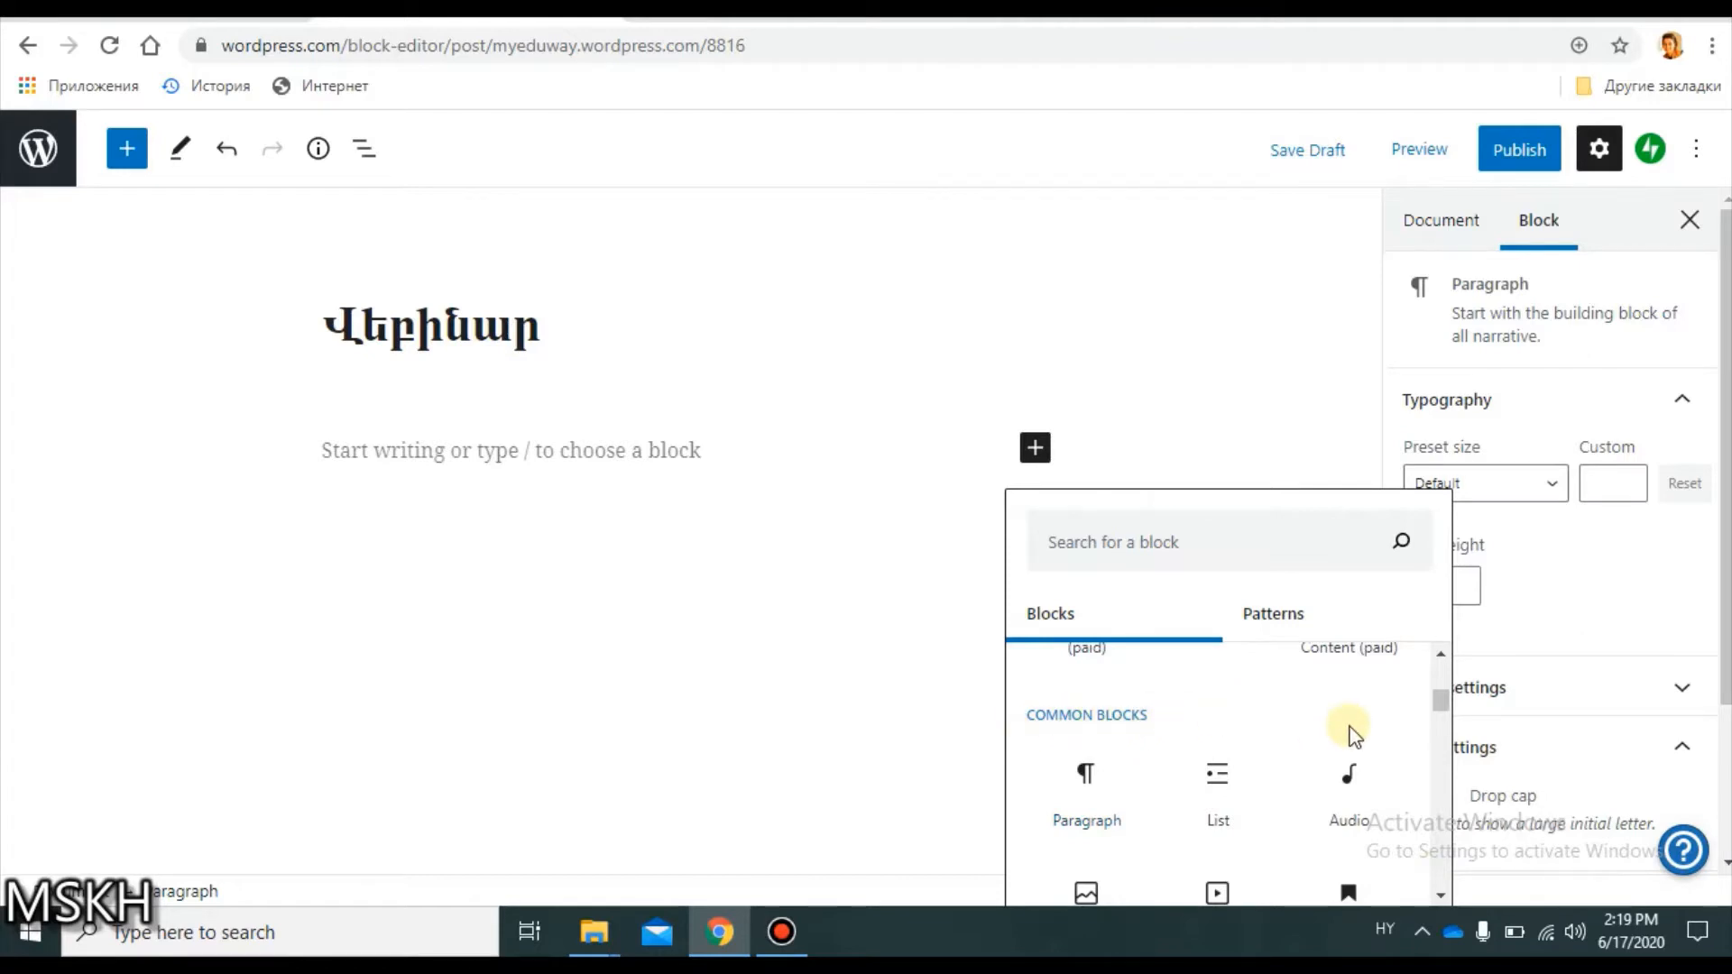
pyautogui.click(1440, 891)
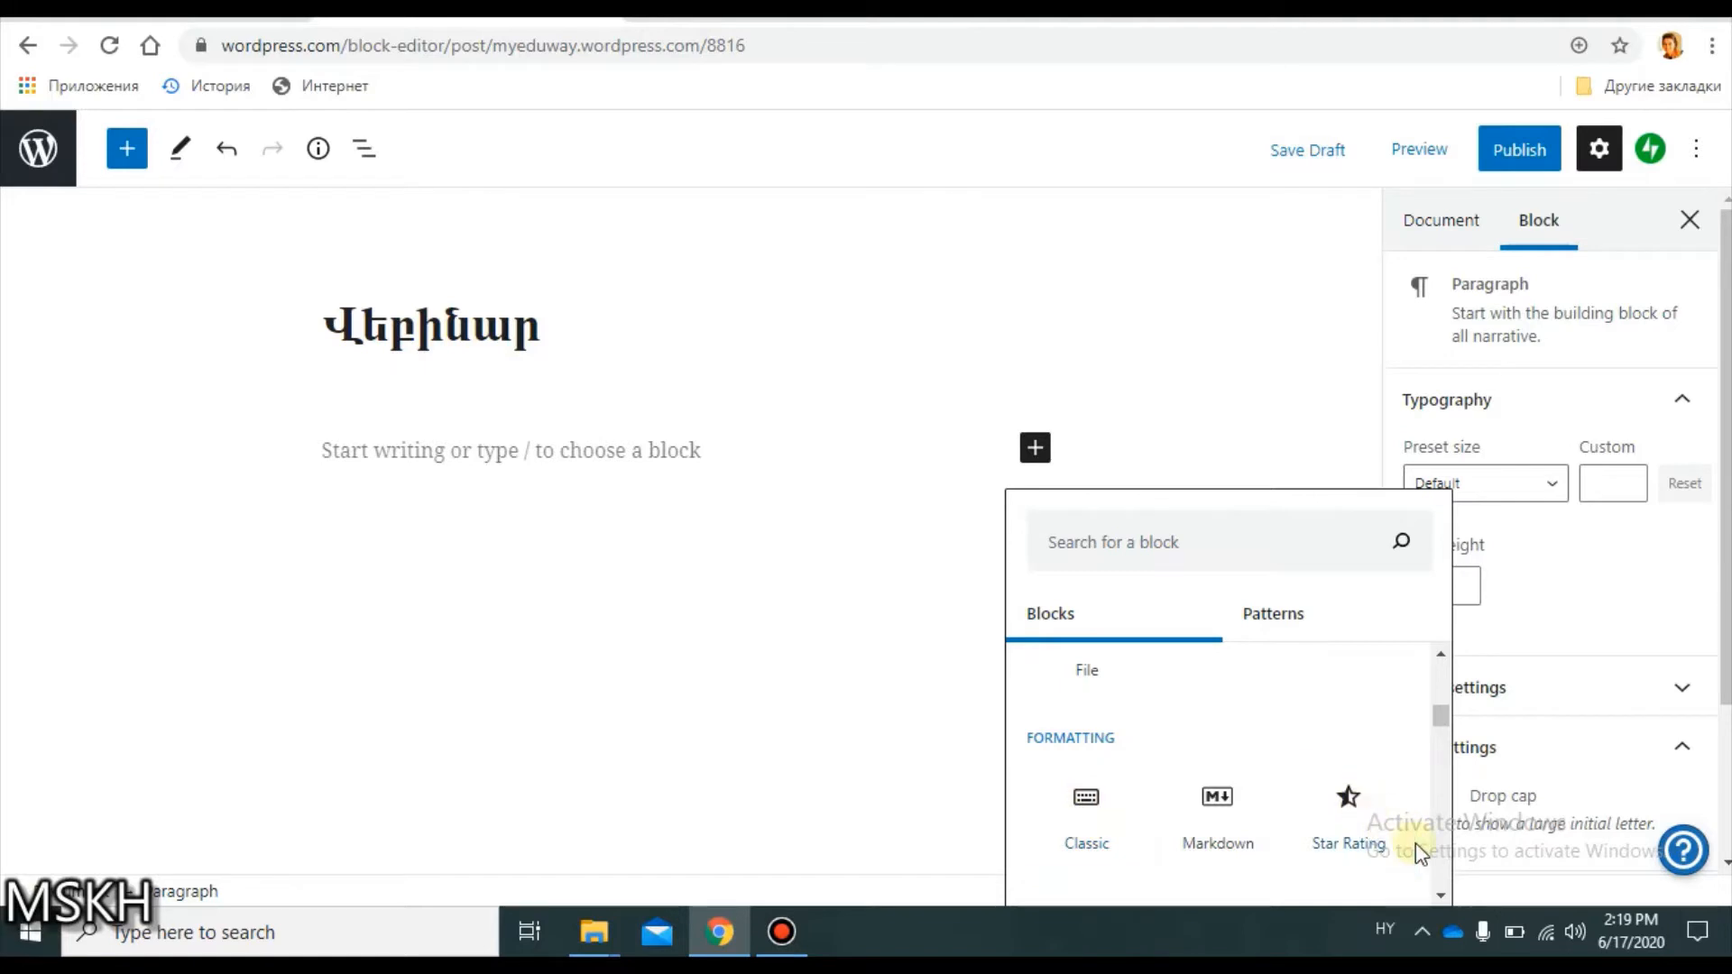
pyautogui.click(1443, 893)
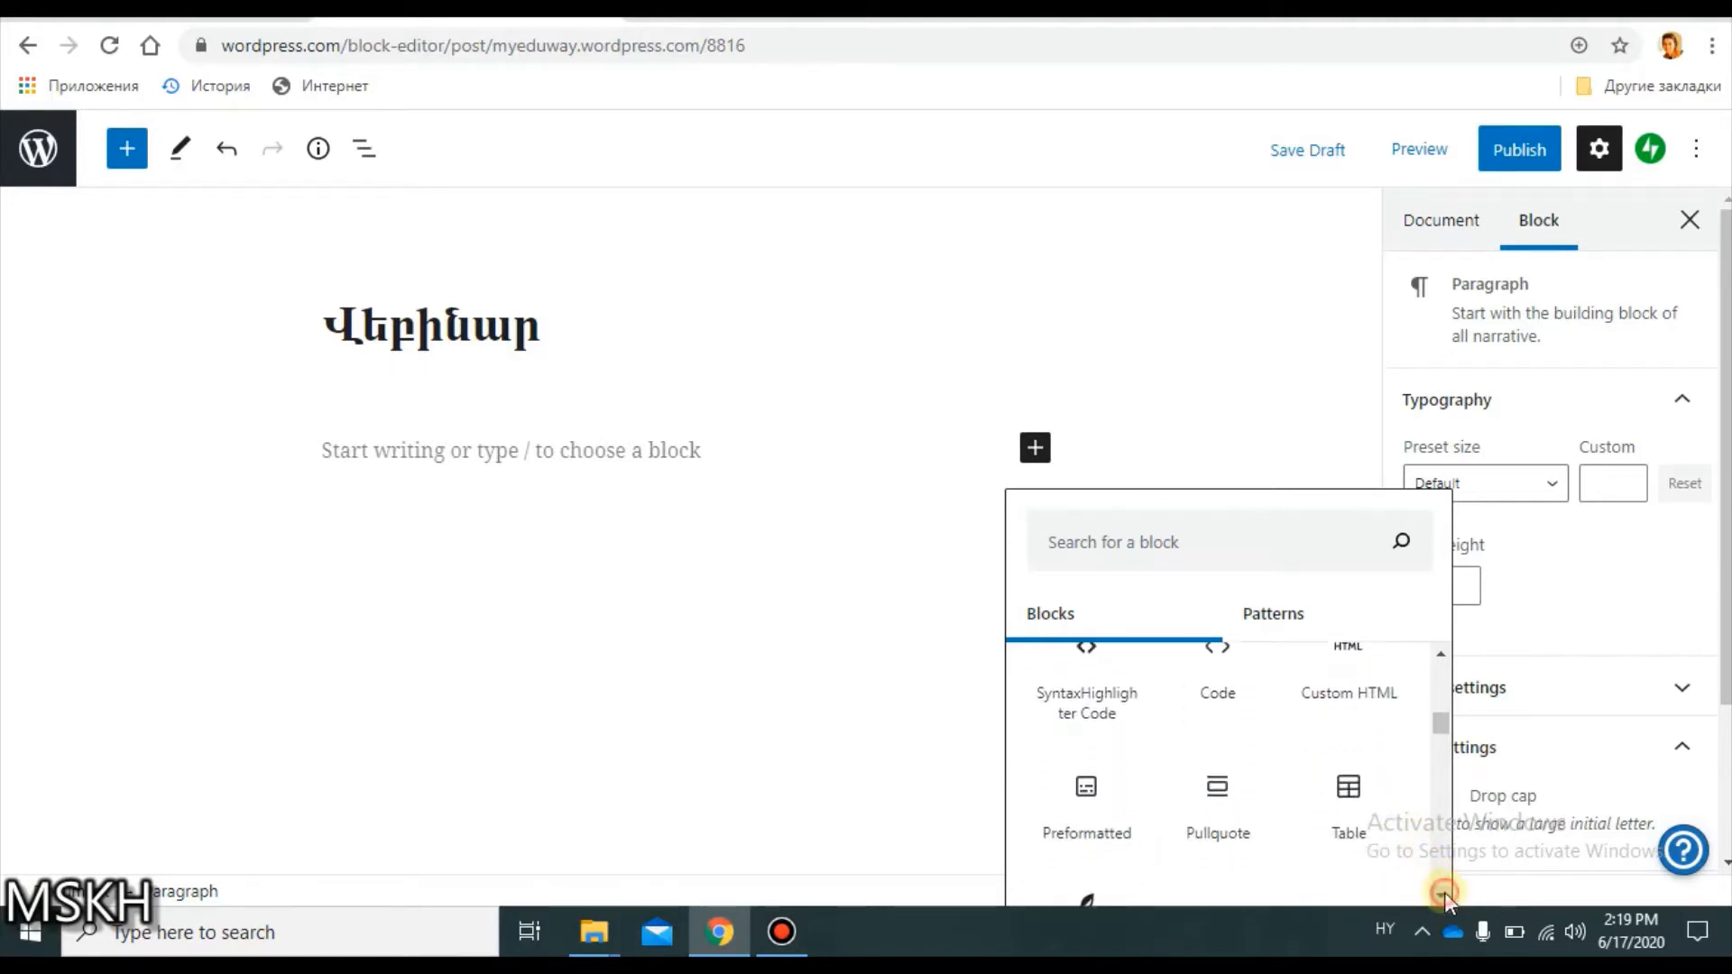
pyautogui.scroll(-5, 1443, 893)
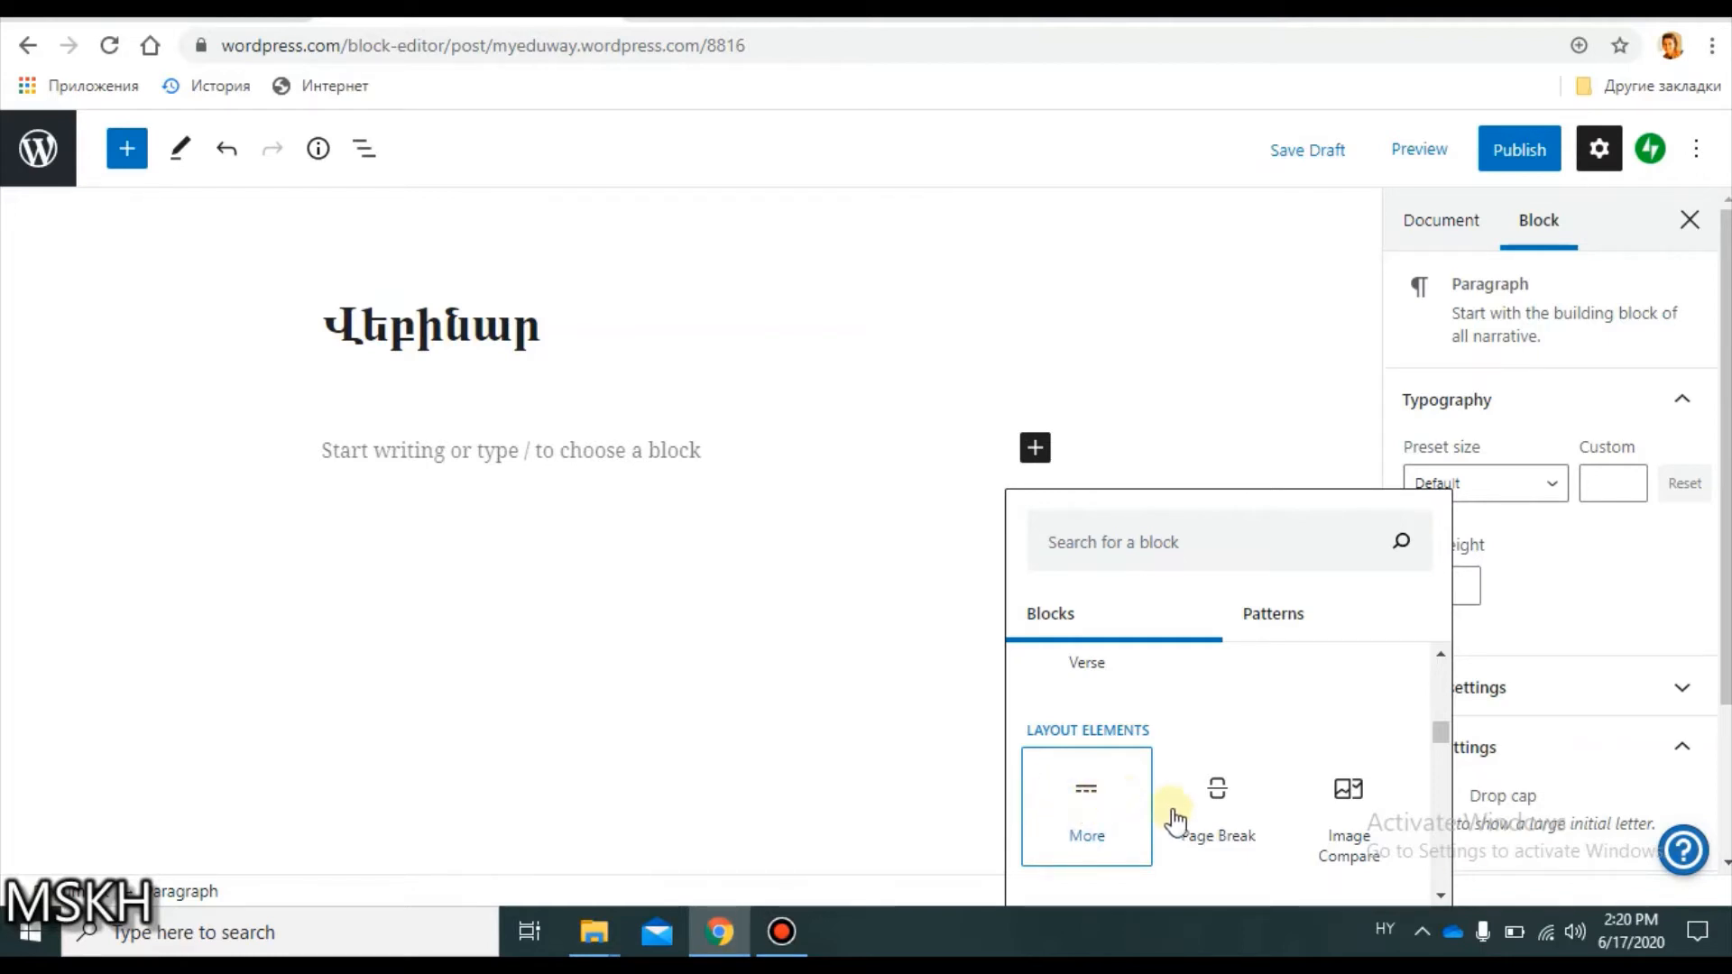
pyautogui.click(1442, 895)
pyautogui.click(1442, 895)
pyautogui.click(1441, 895)
pyautogui.click(1441, 895)
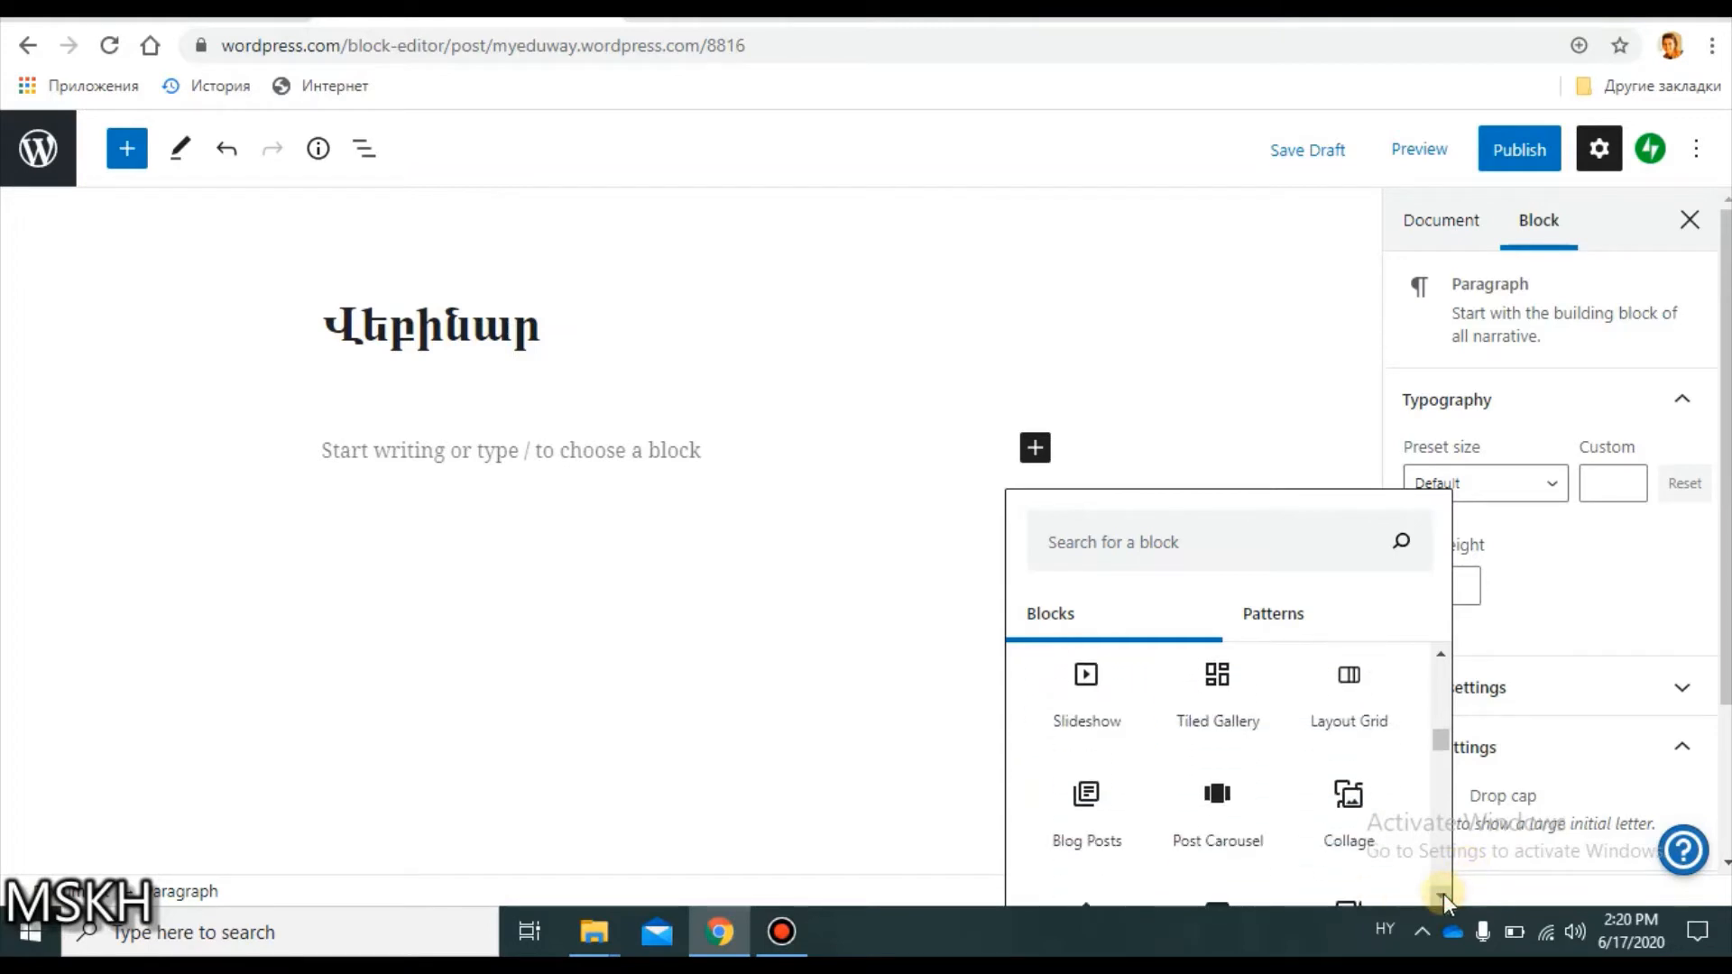
pyautogui.click(1441, 894)
pyautogui.click(1442, 895)
pyautogui.click(1442, 895)
pyautogui.click(1441, 895)
pyautogui.click(1441, 894)
pyautogui.click(1441, 895)
pyautogui.click(1442, 895)
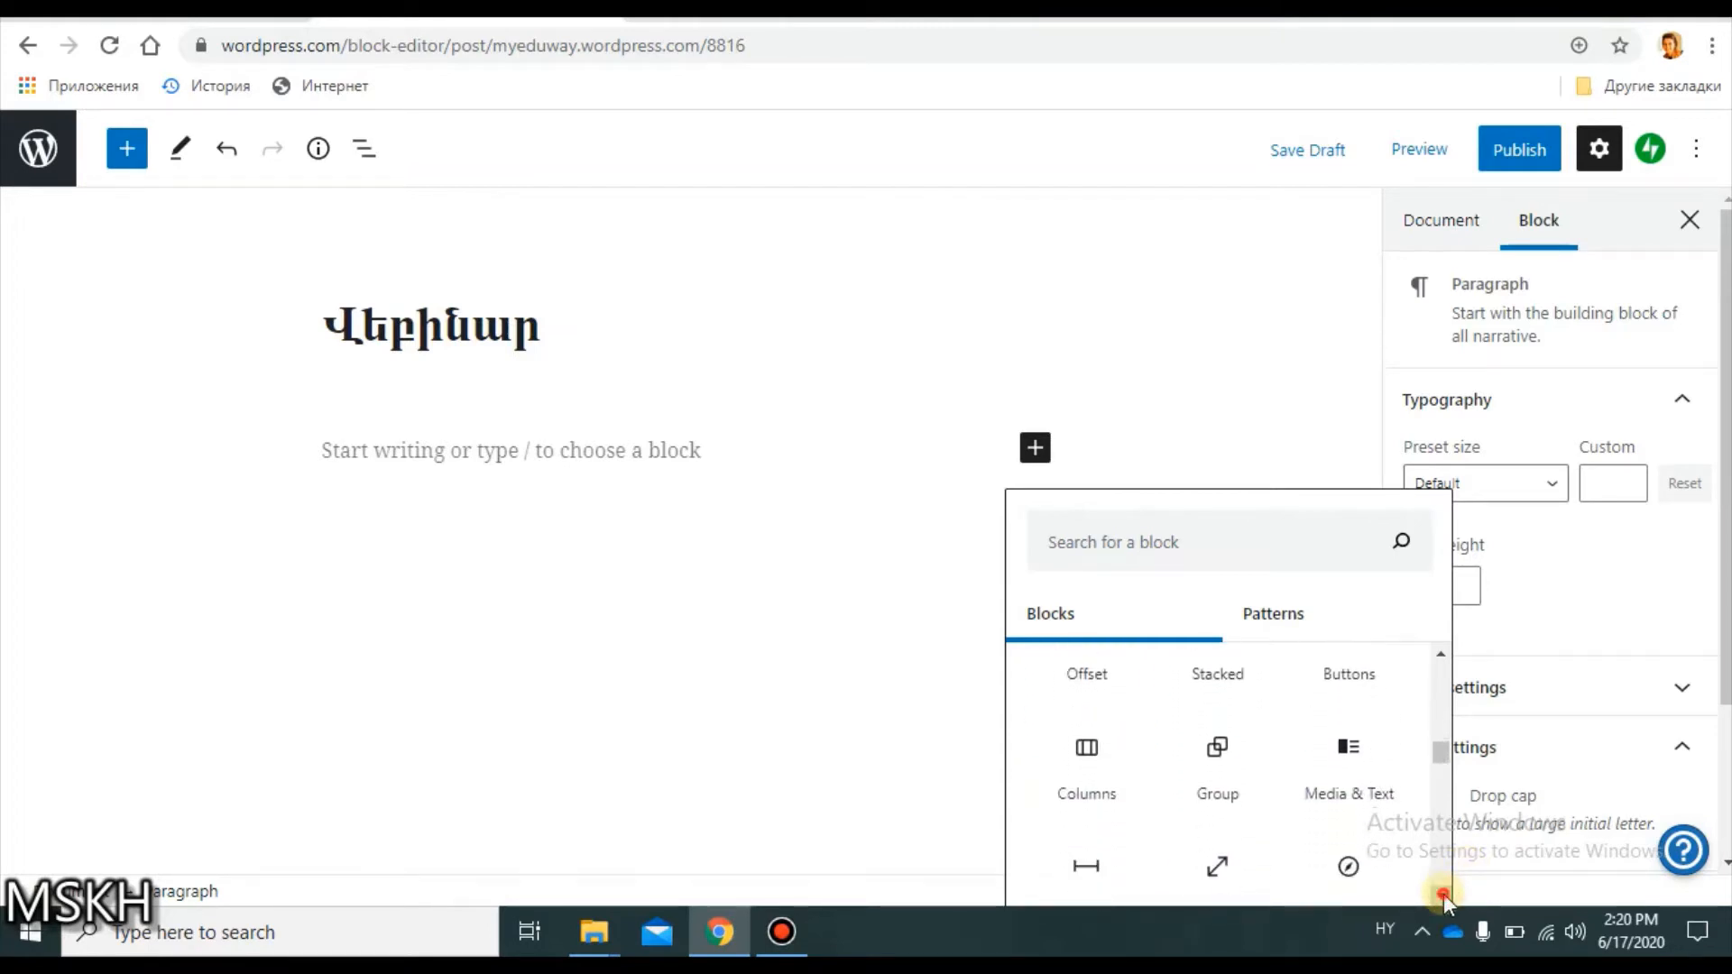
pyautogui.click(1441, 895)
pyautogui.click(1441, 894)
pyautogui.click(1442, 895)
pyautogui.click(1441, 895)
pyautogui.click(1442, 895)
pyautogui.click(1441, 895)
pyautogui.click(1441, 895)
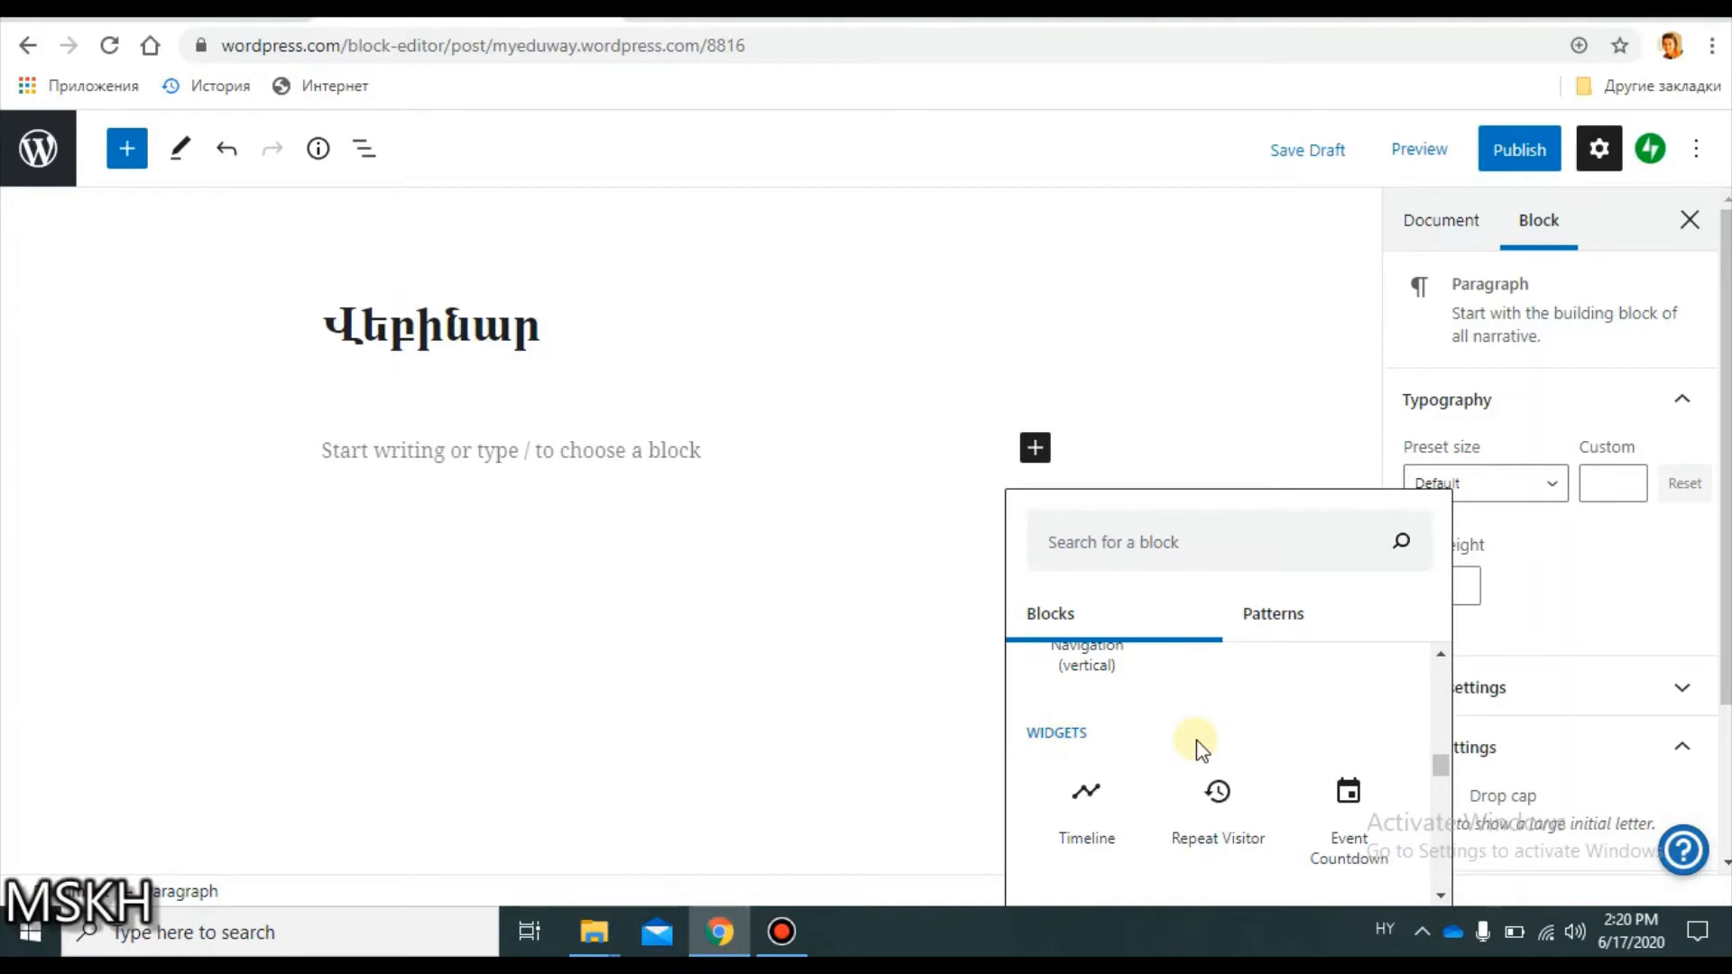
pyautogui.click(1439, 891)
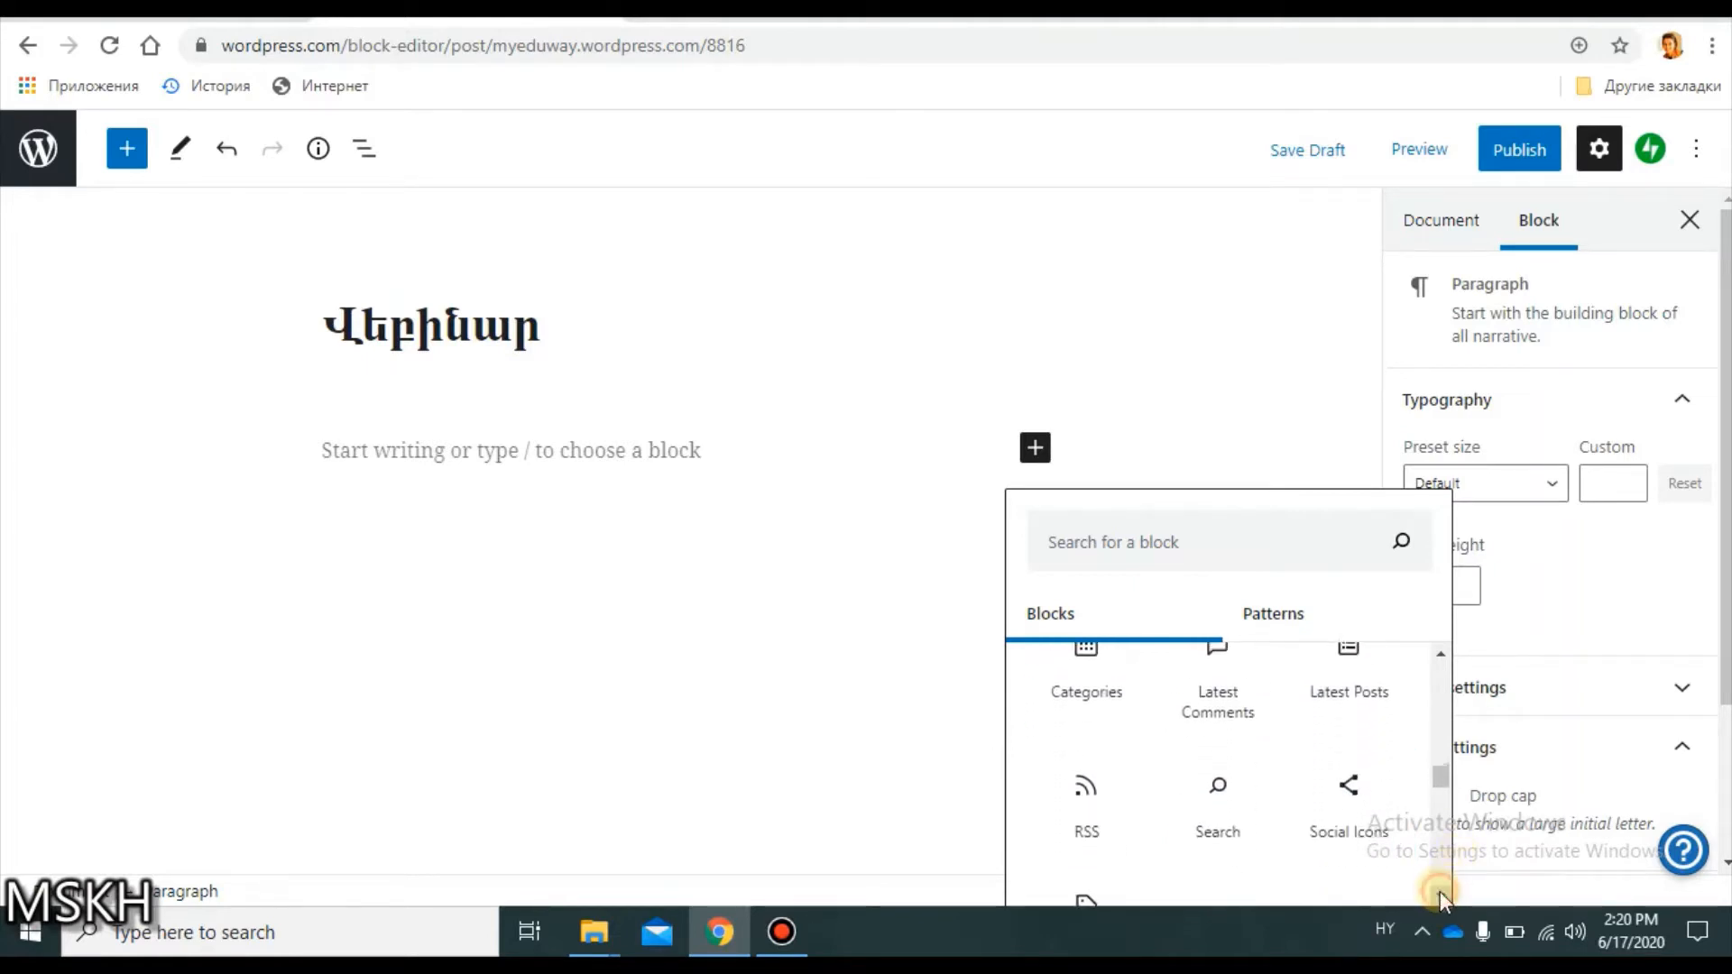
pyautogui.moveTo(1440, 891); pyautogui.dragTo(1440, 893)
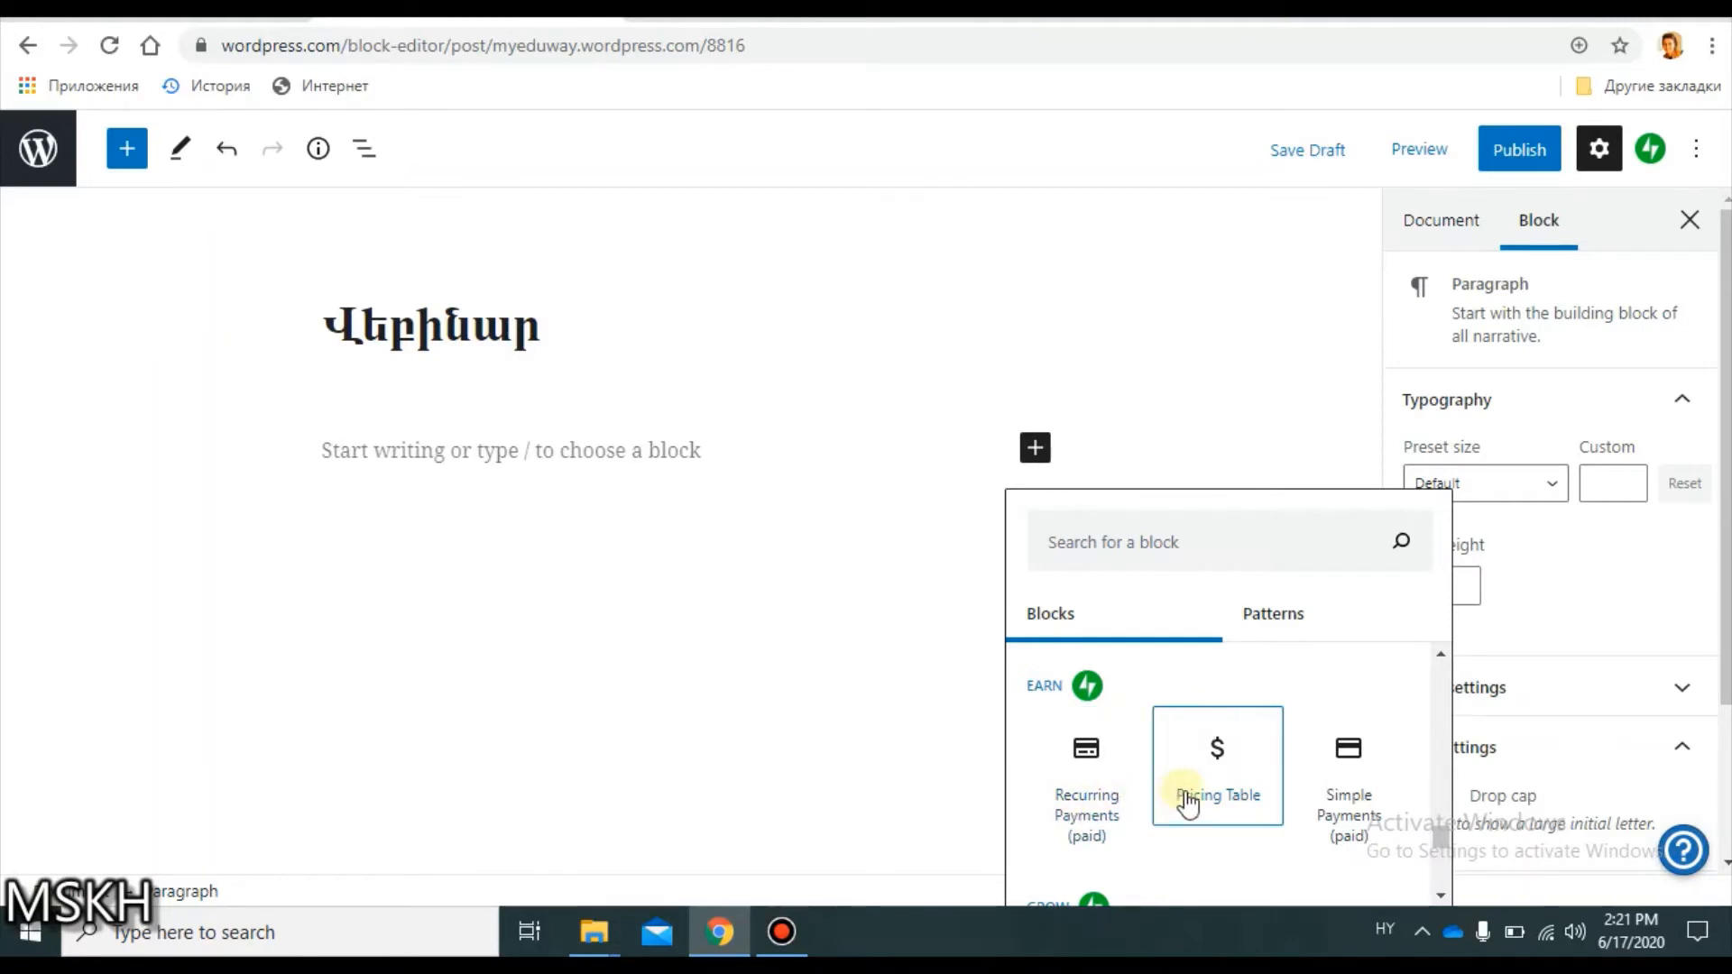
pyautogui.click(1438, 891)
pyautogui.click(1437, 892)
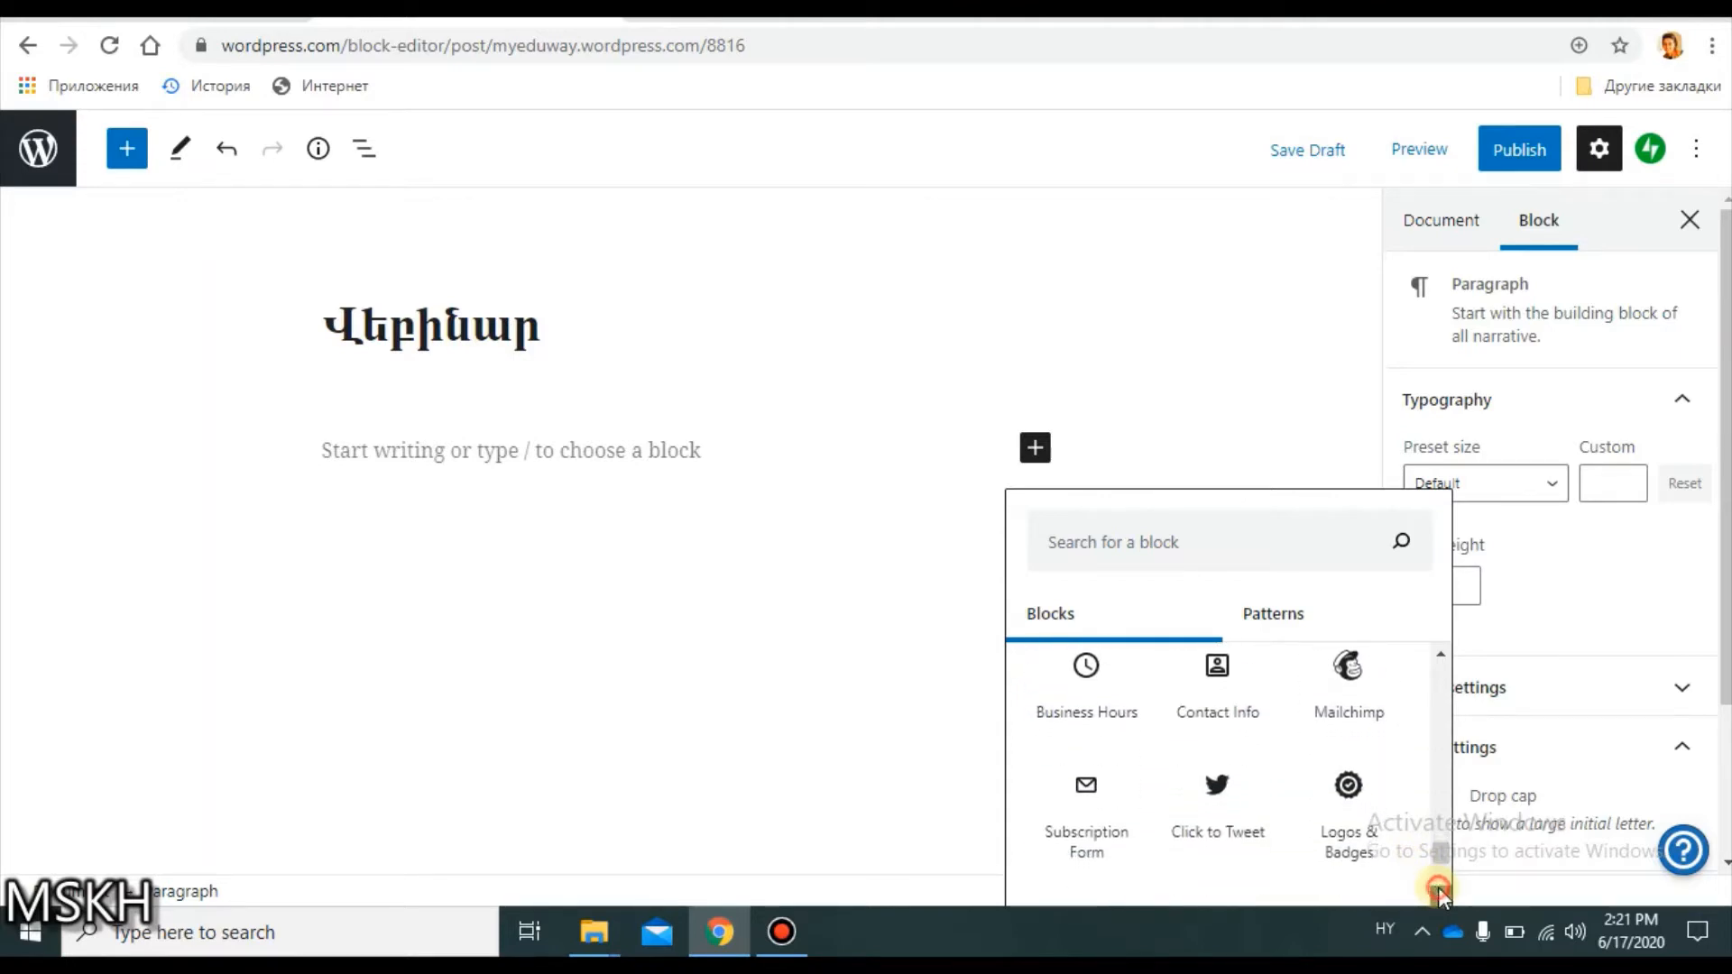
pyautogui.click(1438, 891)
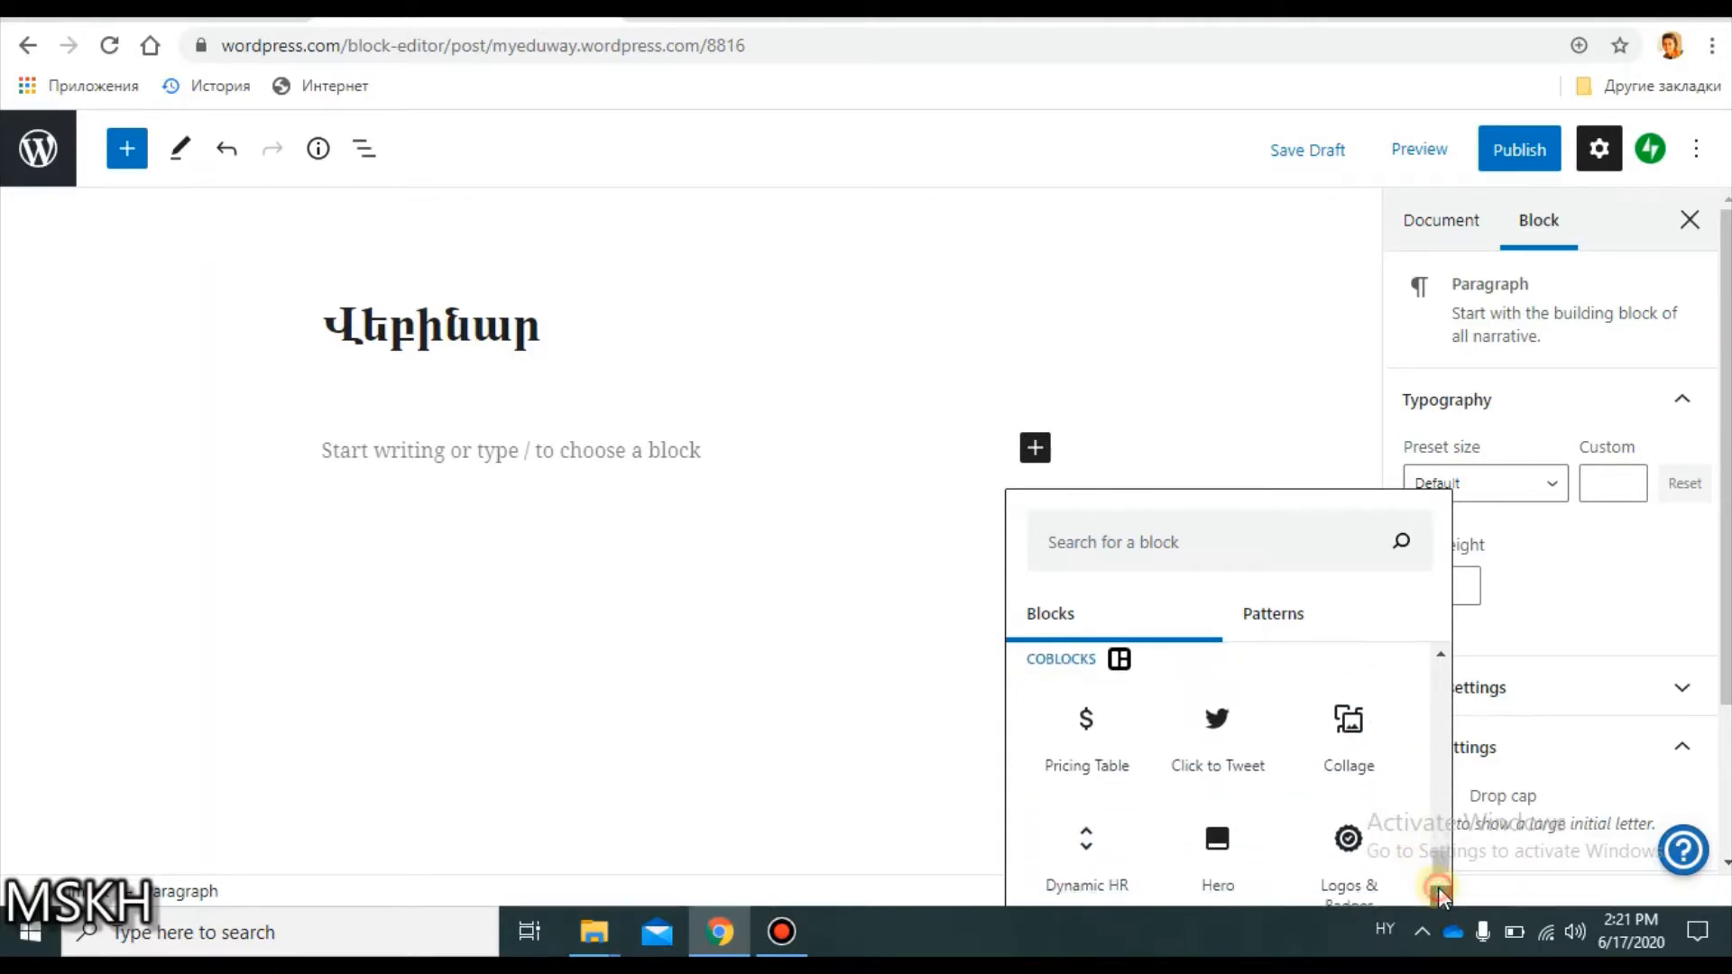
pyautogui.click(1441, 651)
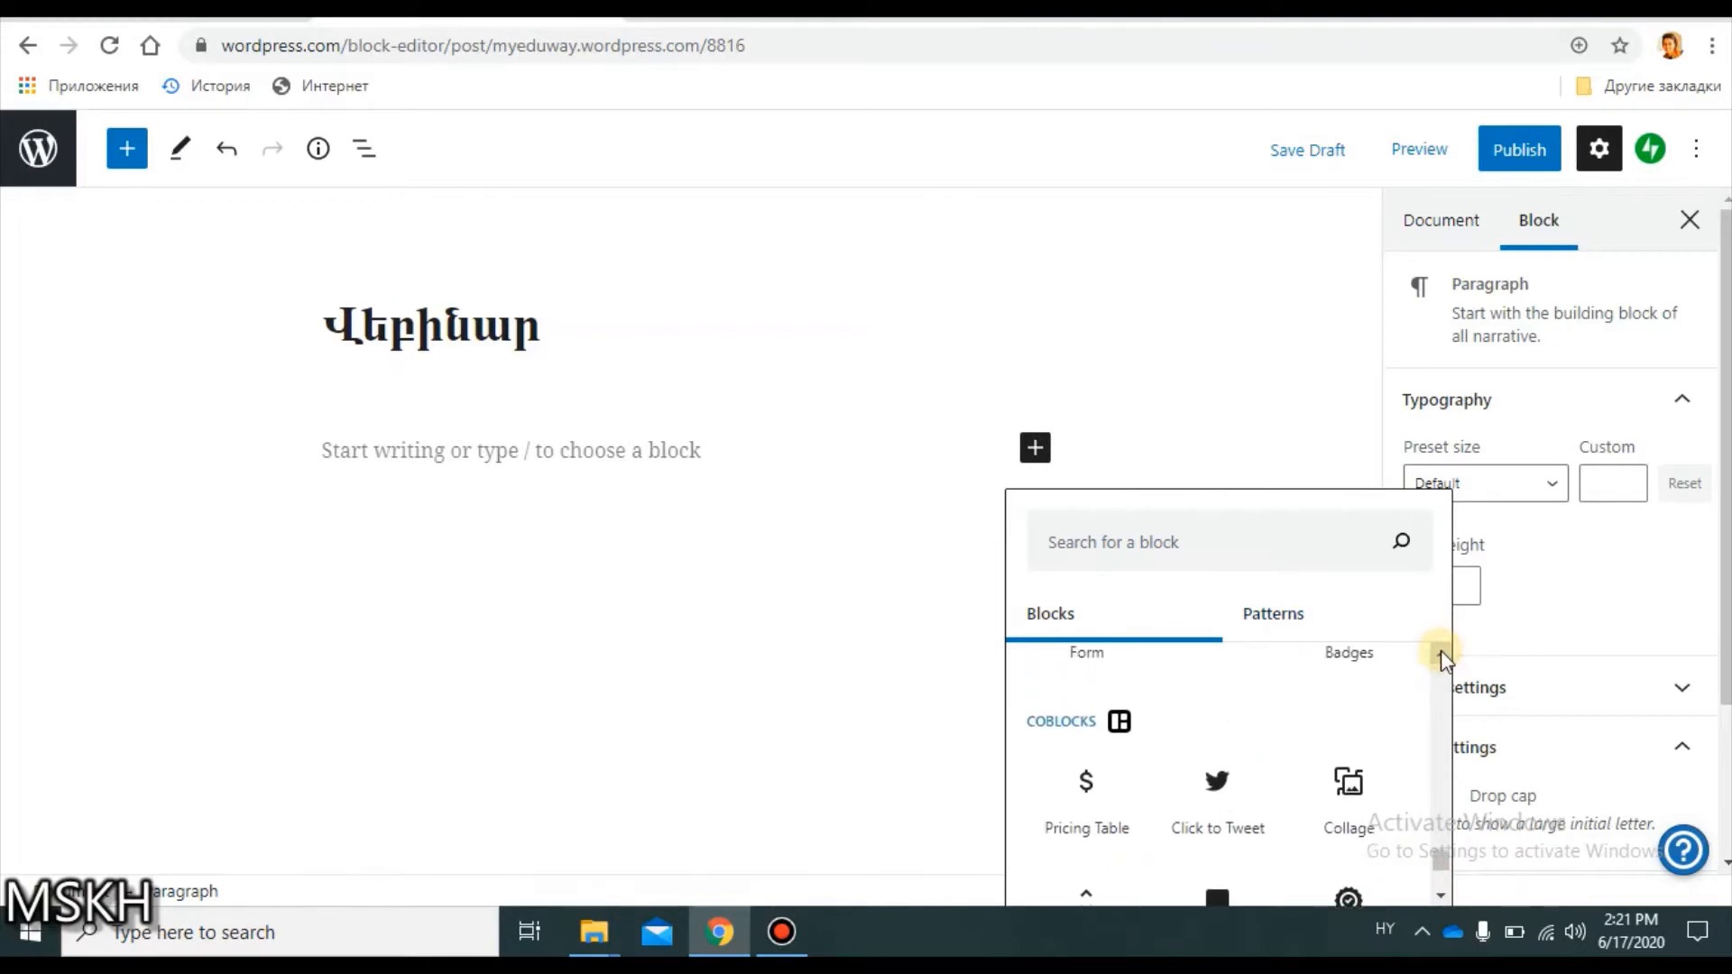
pyautogui.click(1441, 652)
pyautogui.click(1441, 651)
pyautogui.click(1442, 651)
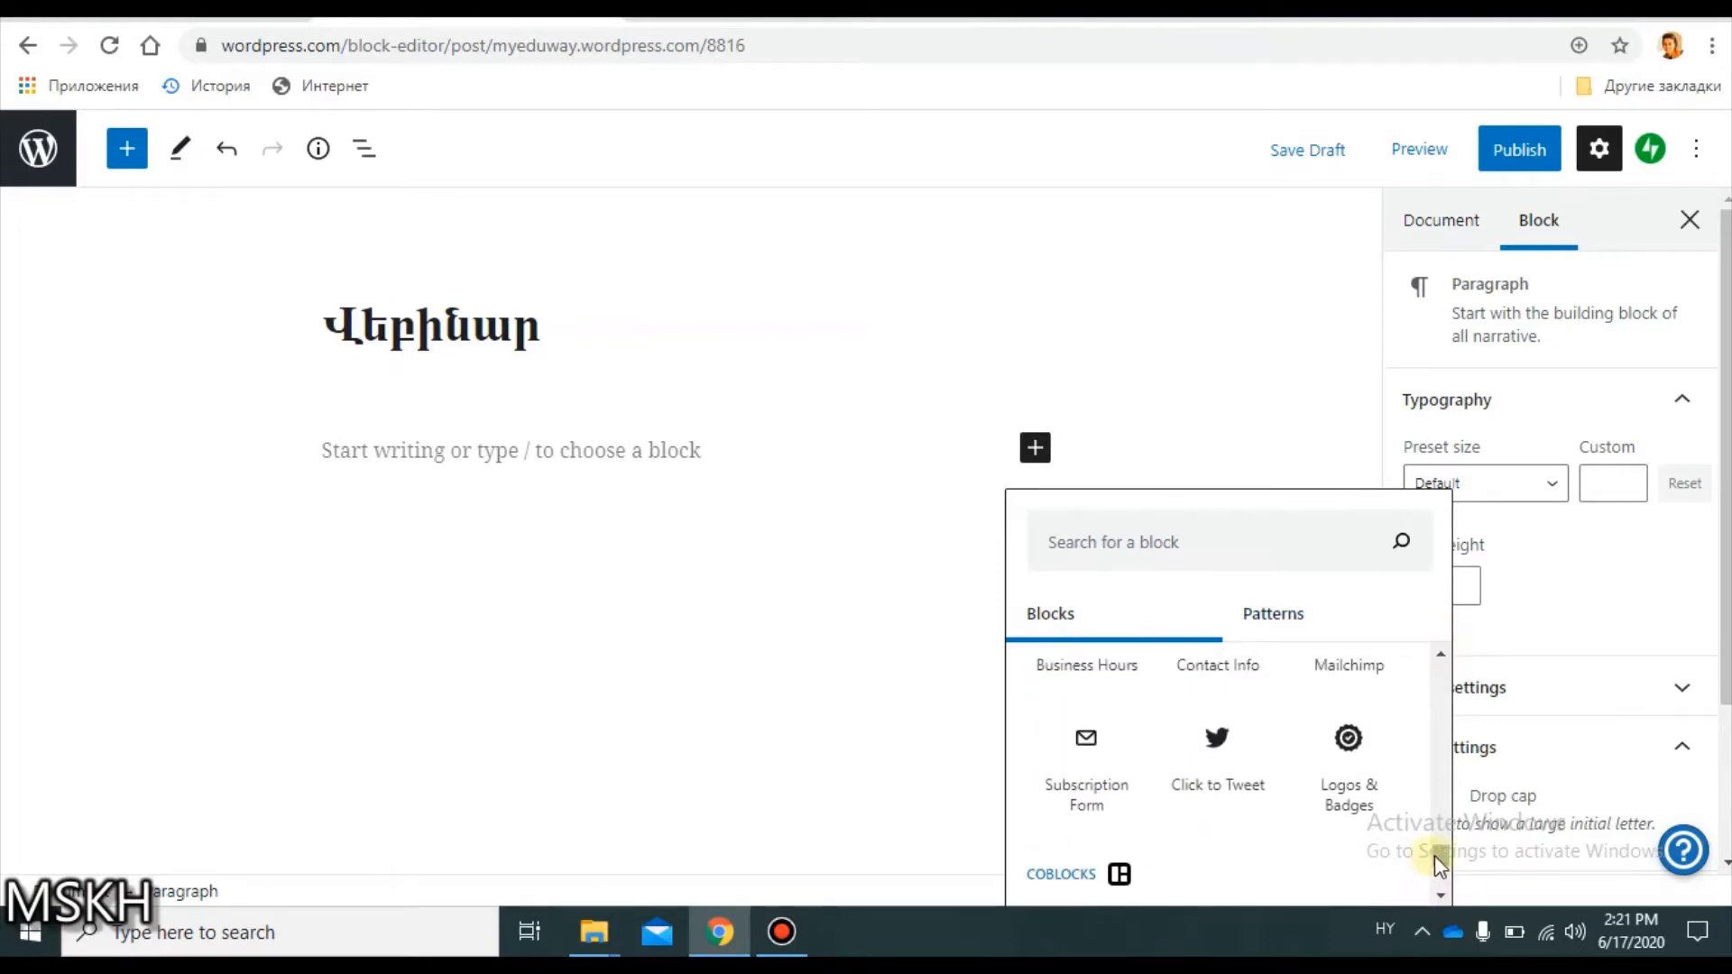
# Choose the Paragraph block from the most used blocks and write "Ողջույն, սիրելի մասնակիցներ" in it.
pyautogui.moveTo(1435, 856); pyautogui.dragTo(1465, 677)
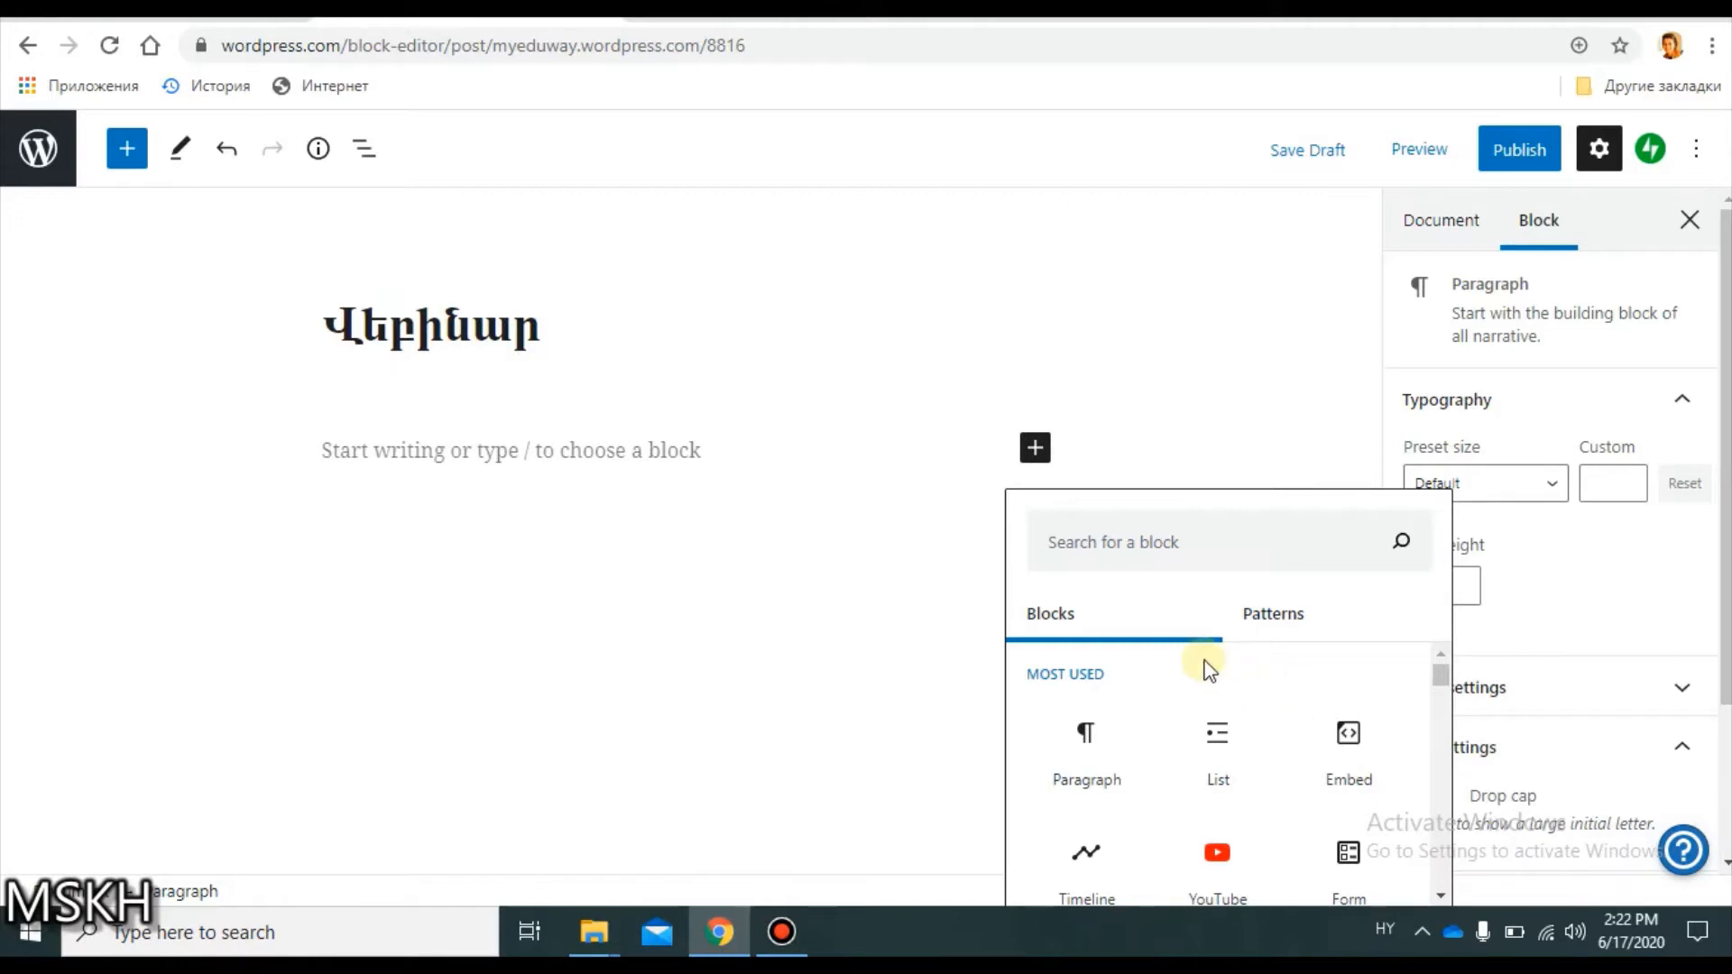
pyautogui.click(1106, 748)
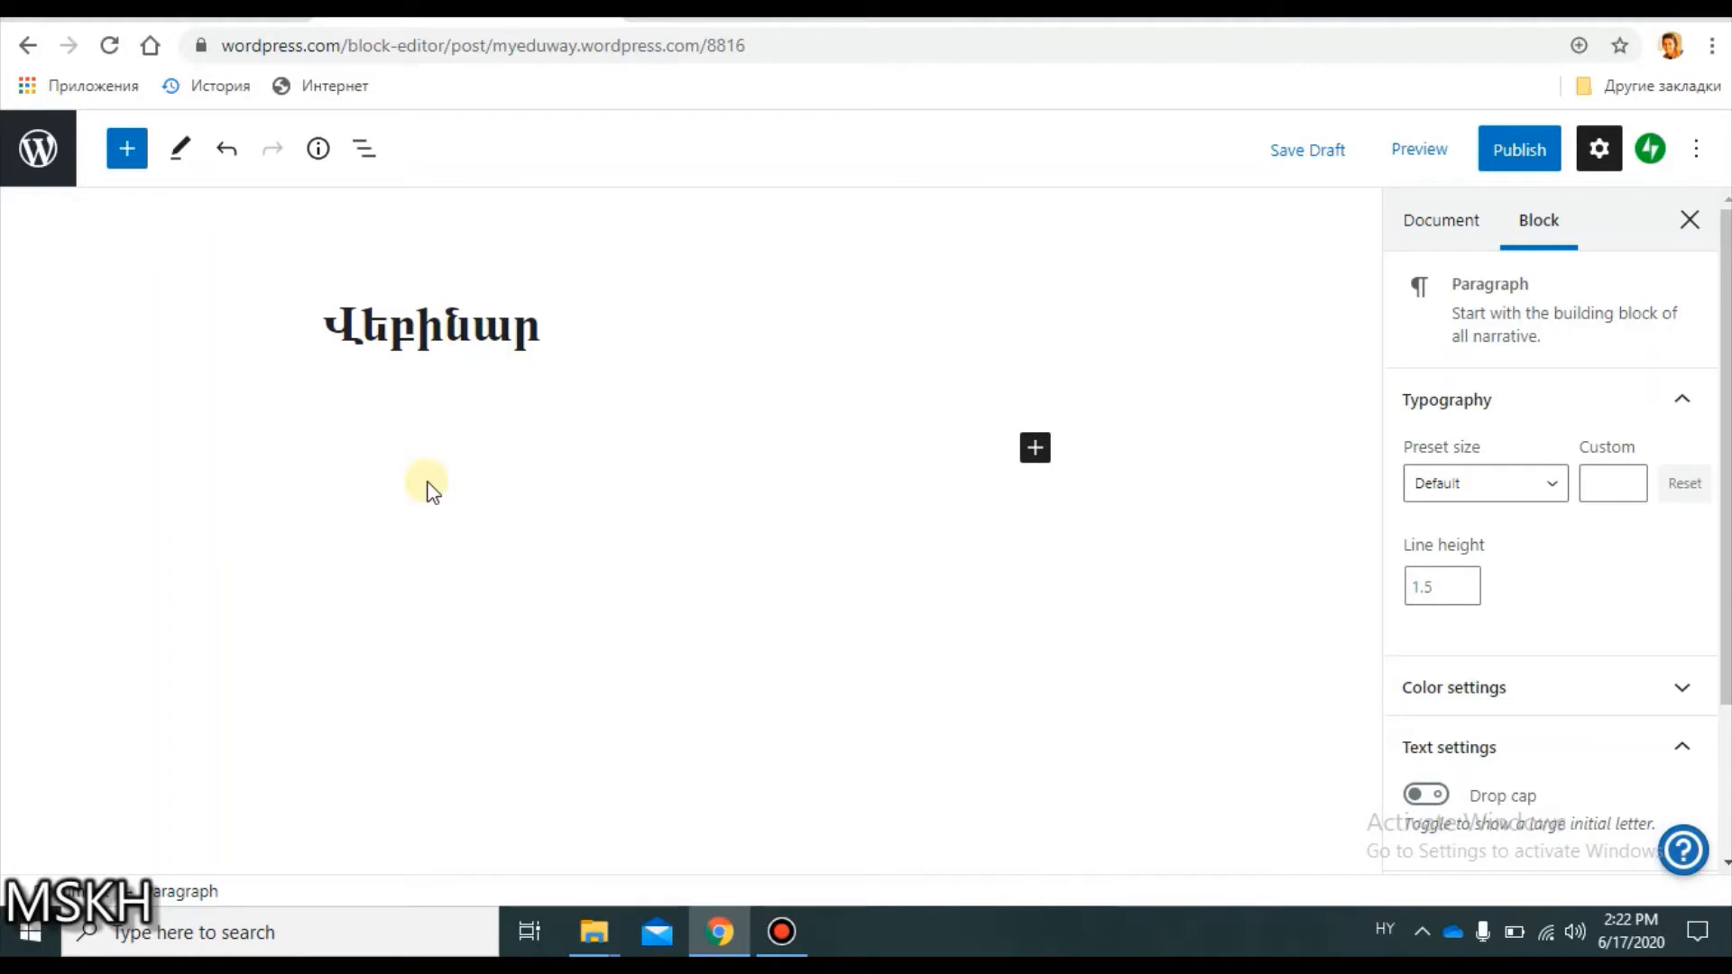
pyautogui.write('Ողջ')
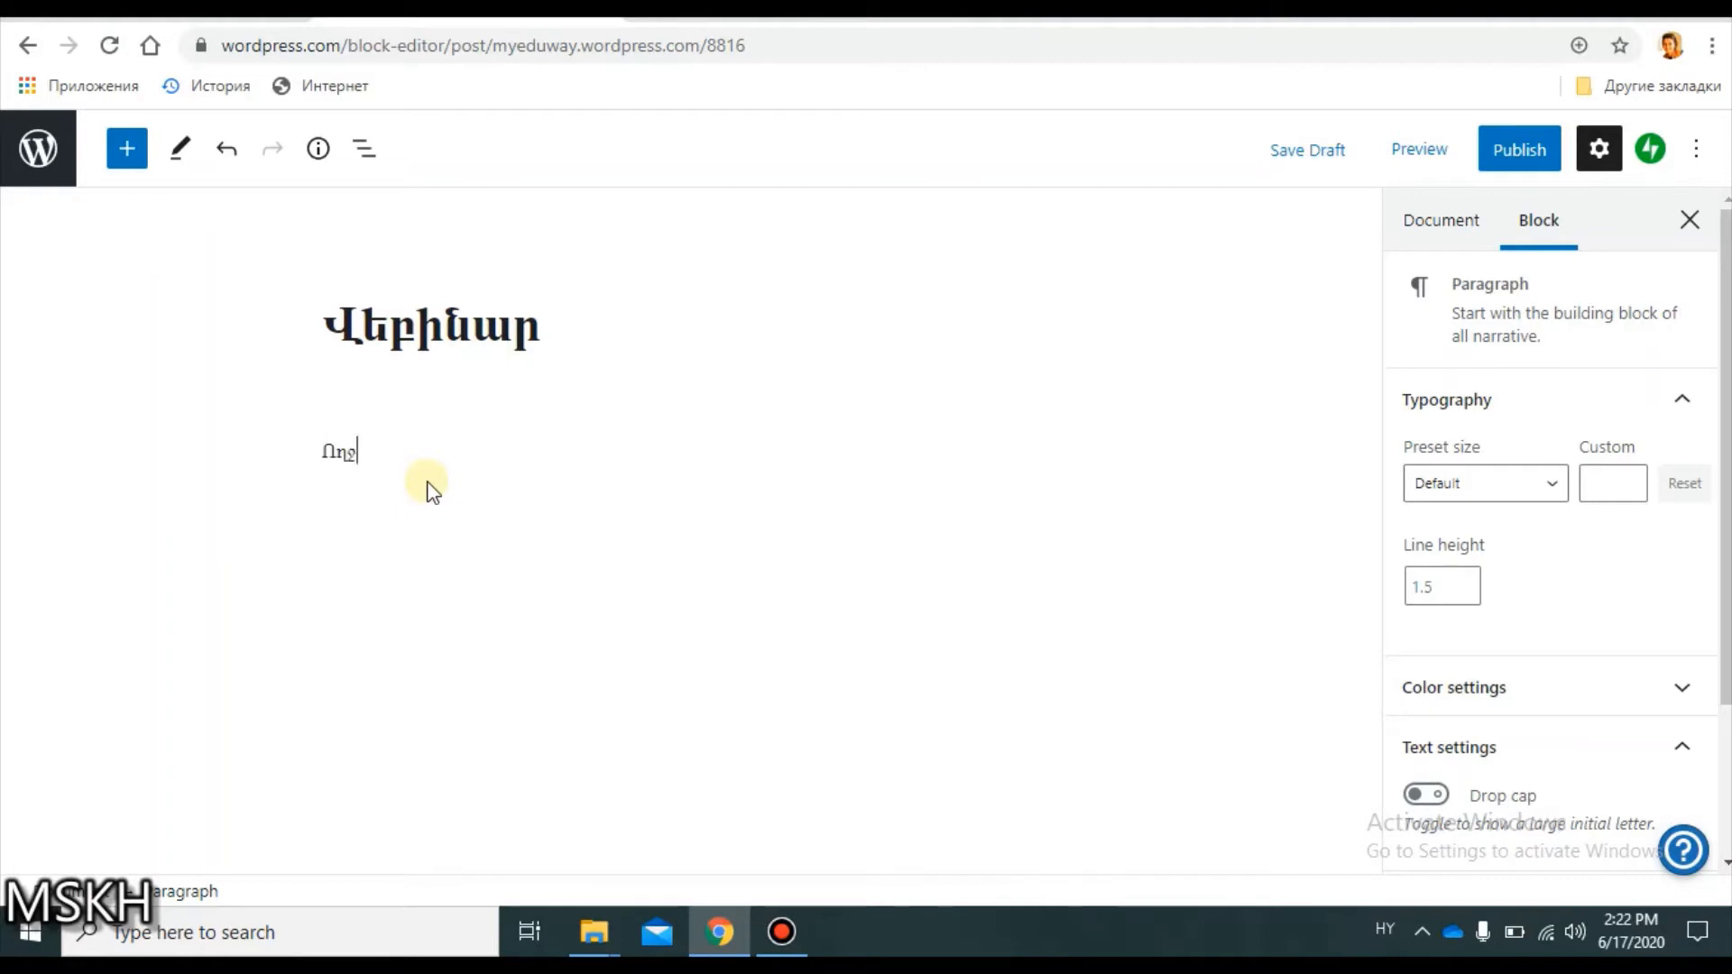
pyautogui.write('ույն, սիրելի մա')
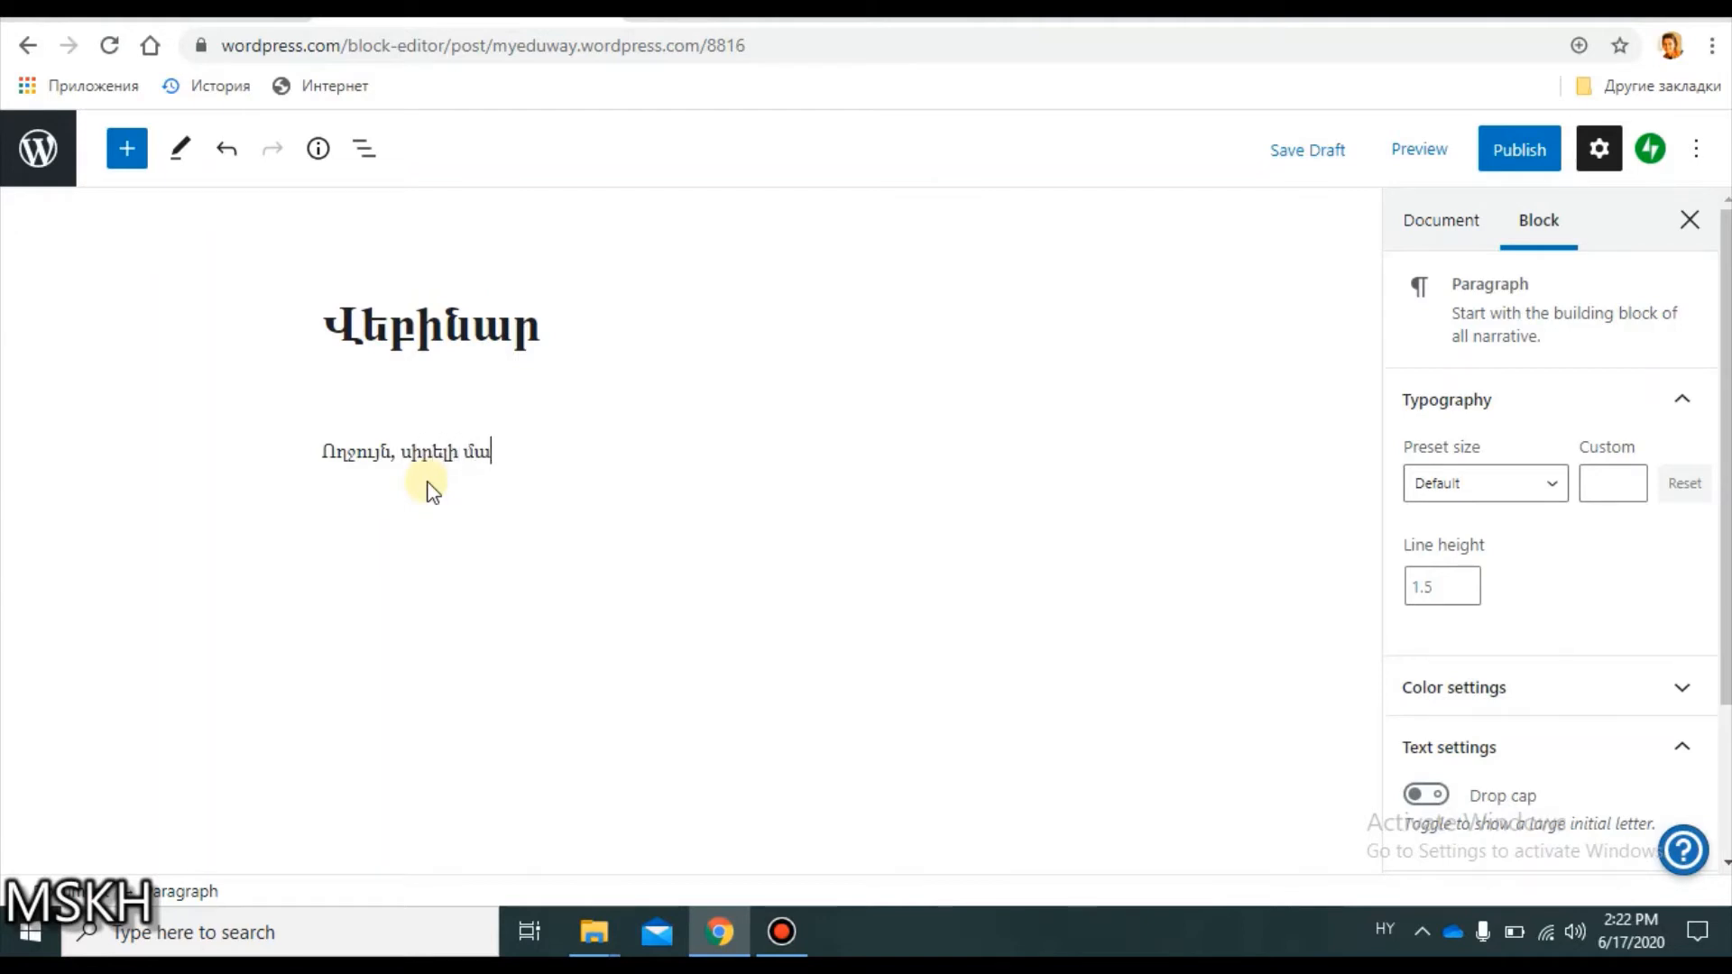
pyautogui.write('սնակիցներ')
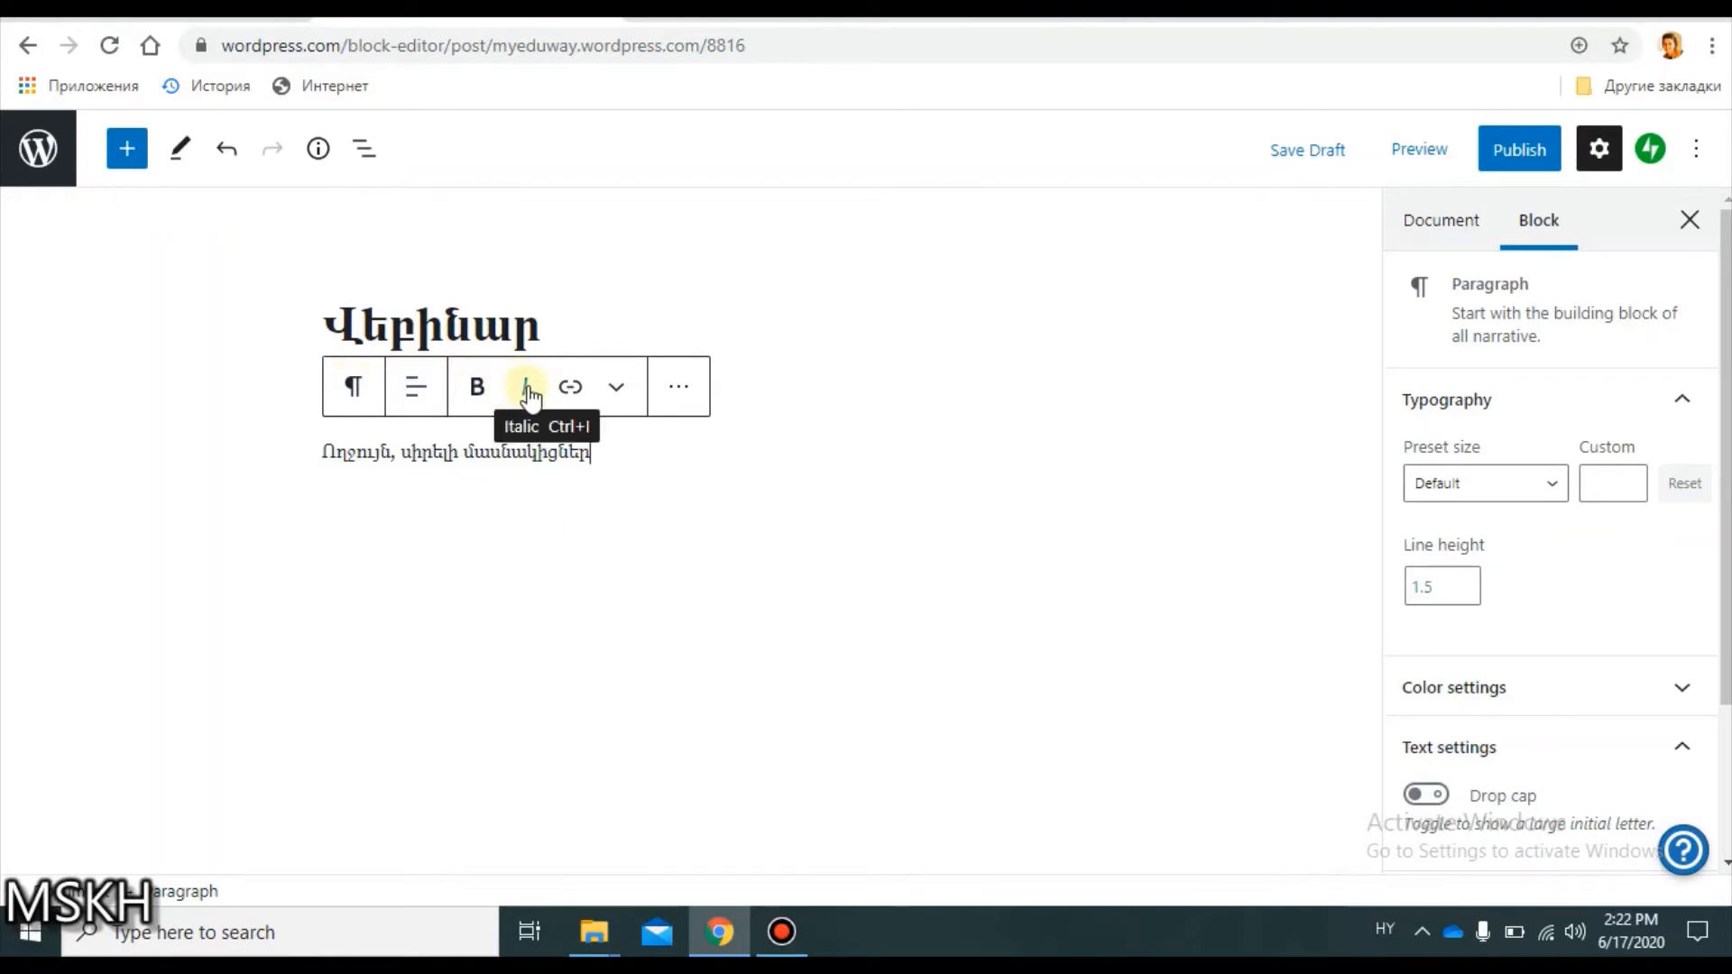
# Look over the additional text formatting options and insert an empty block before the greeting paragraph.
pyautogui.click(617, 388)
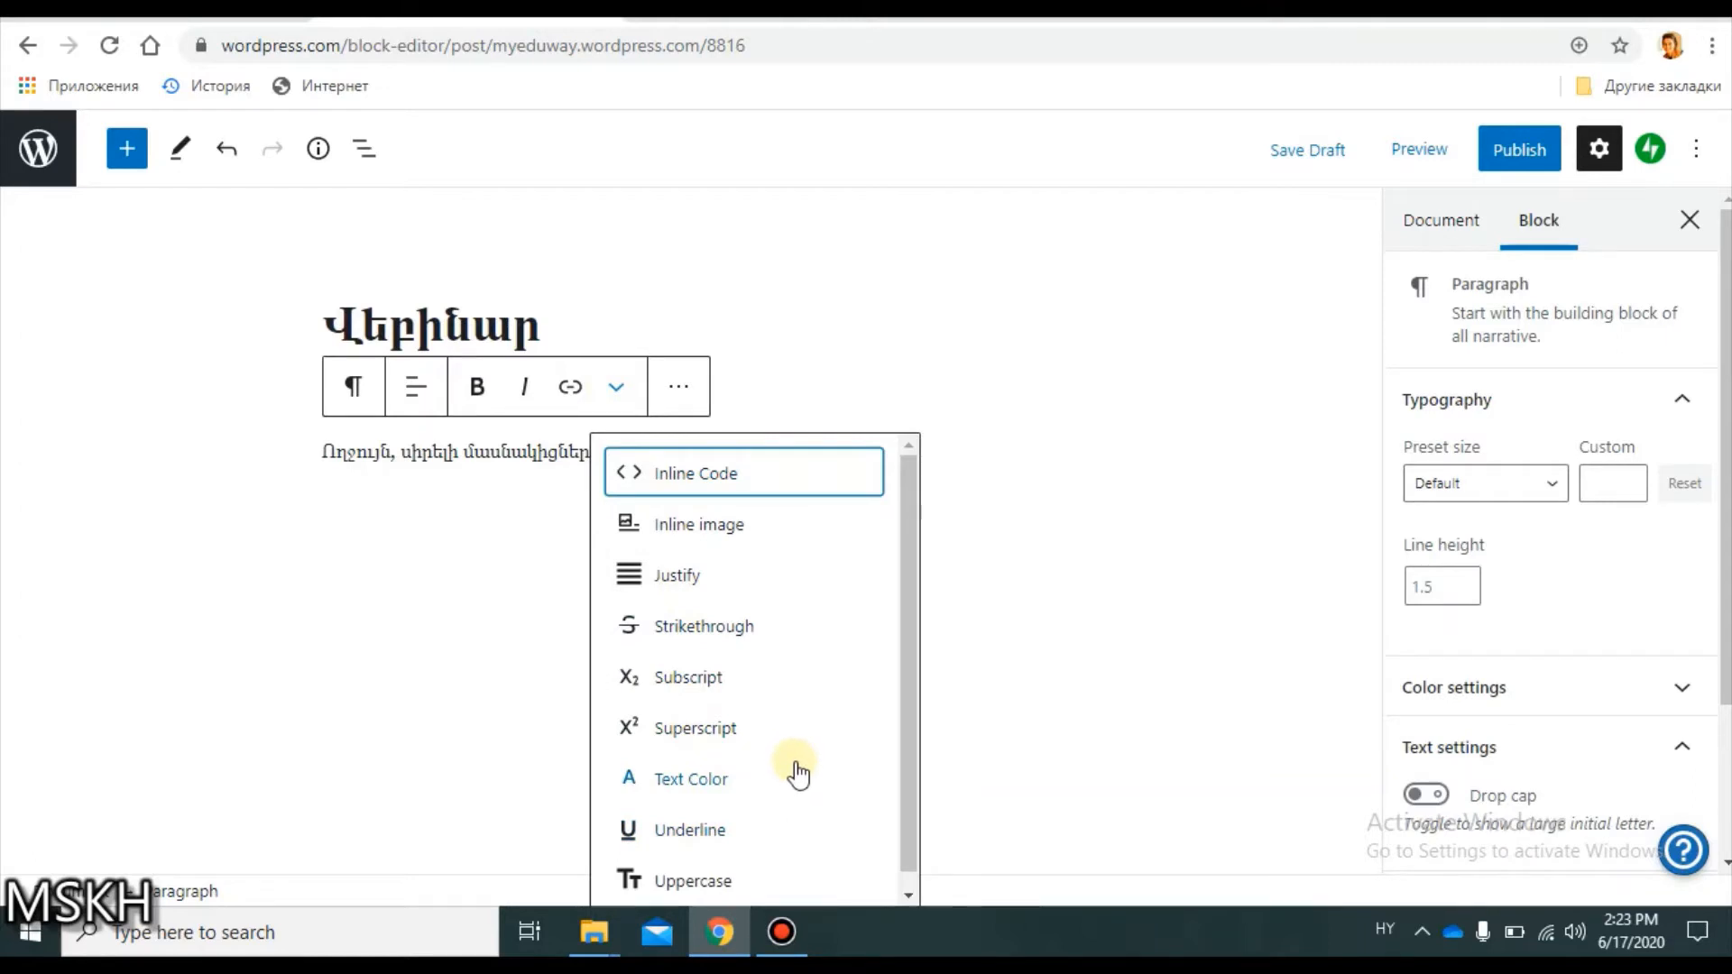
pyautogui.click(478, 444)
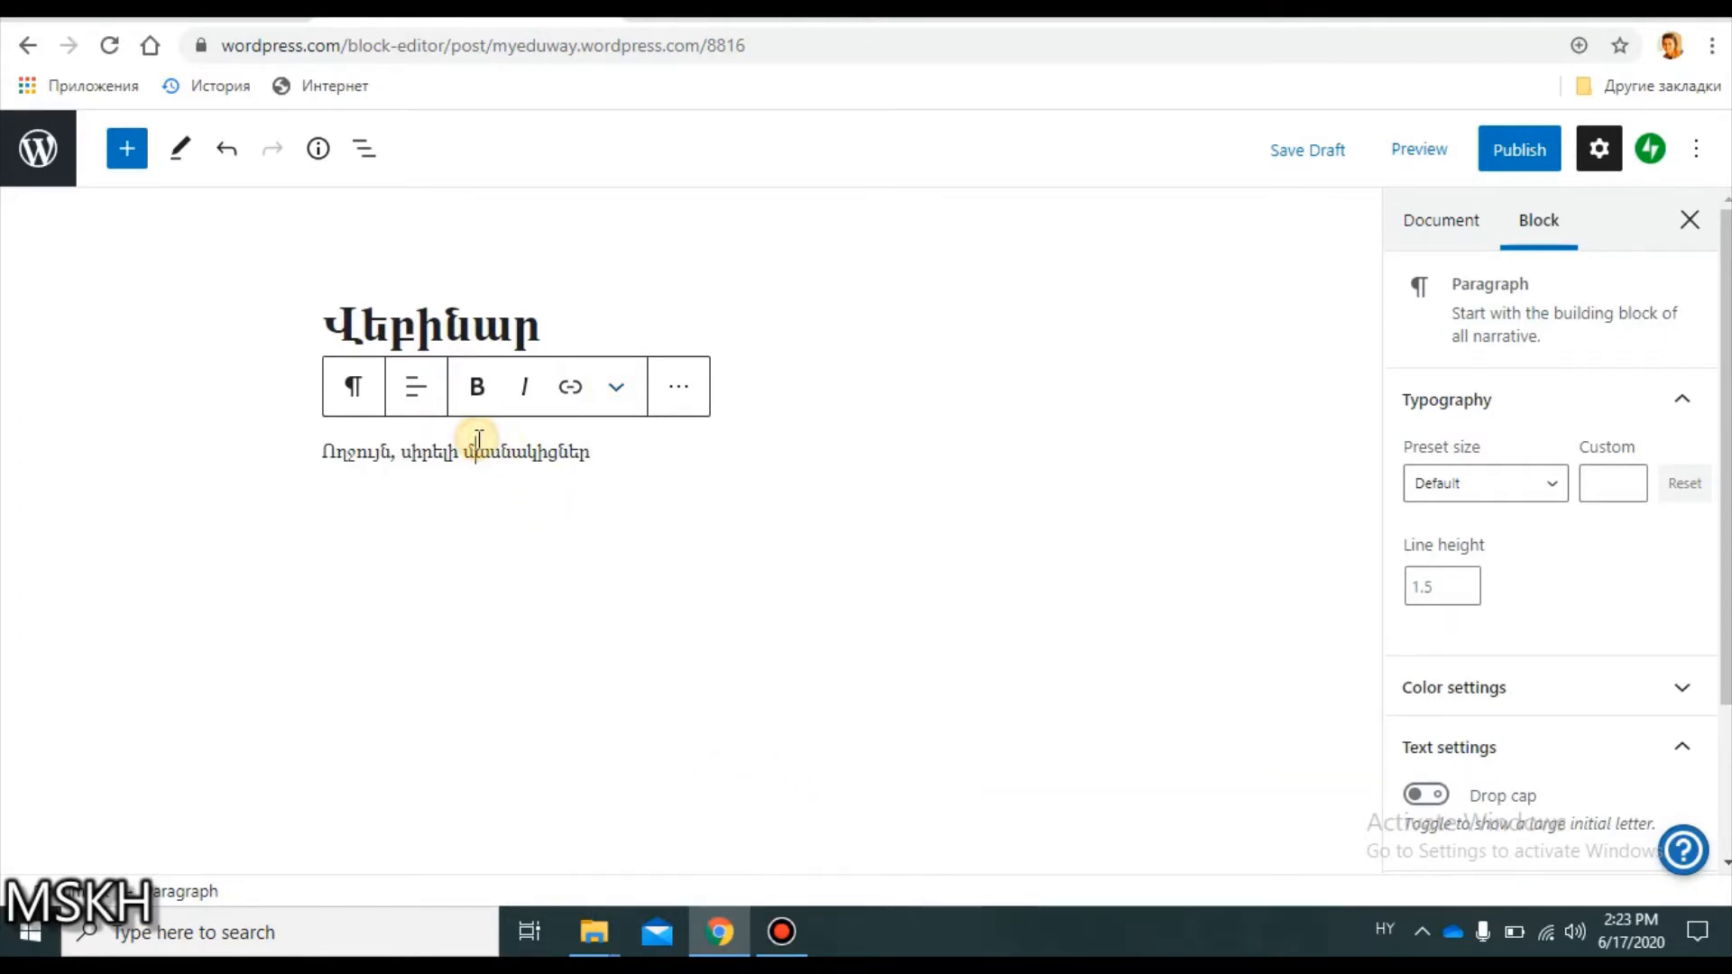
pyautogui.click(687, 395)
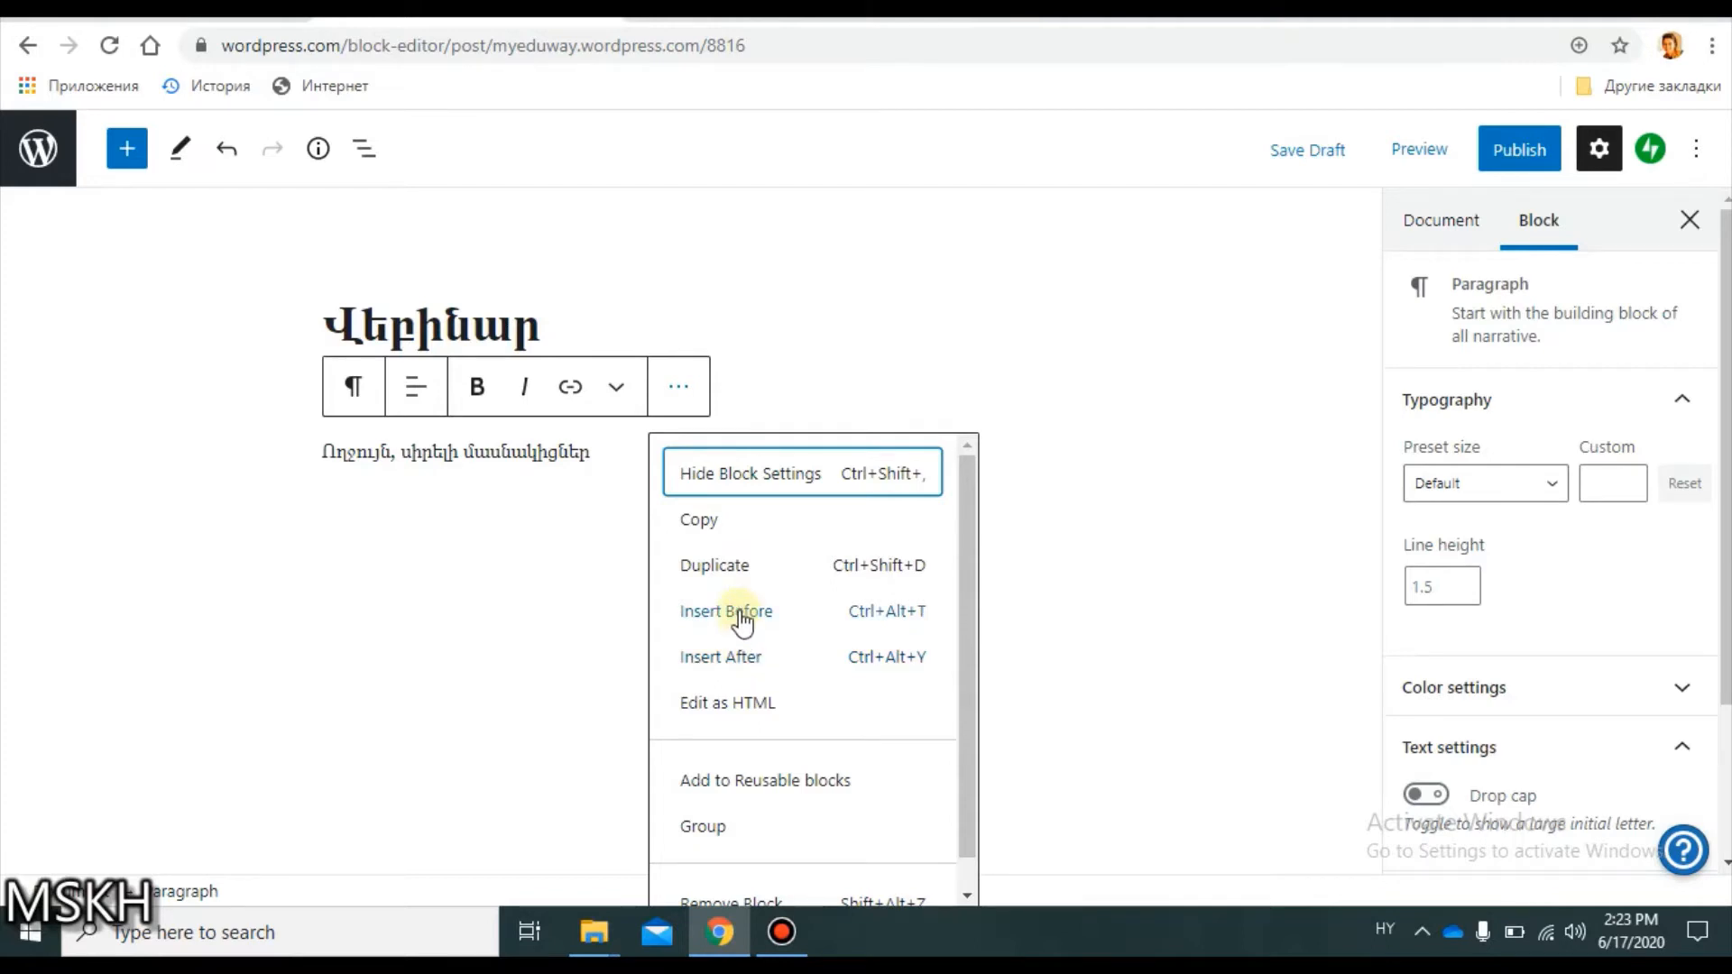
pyautogui.click(741, 621)
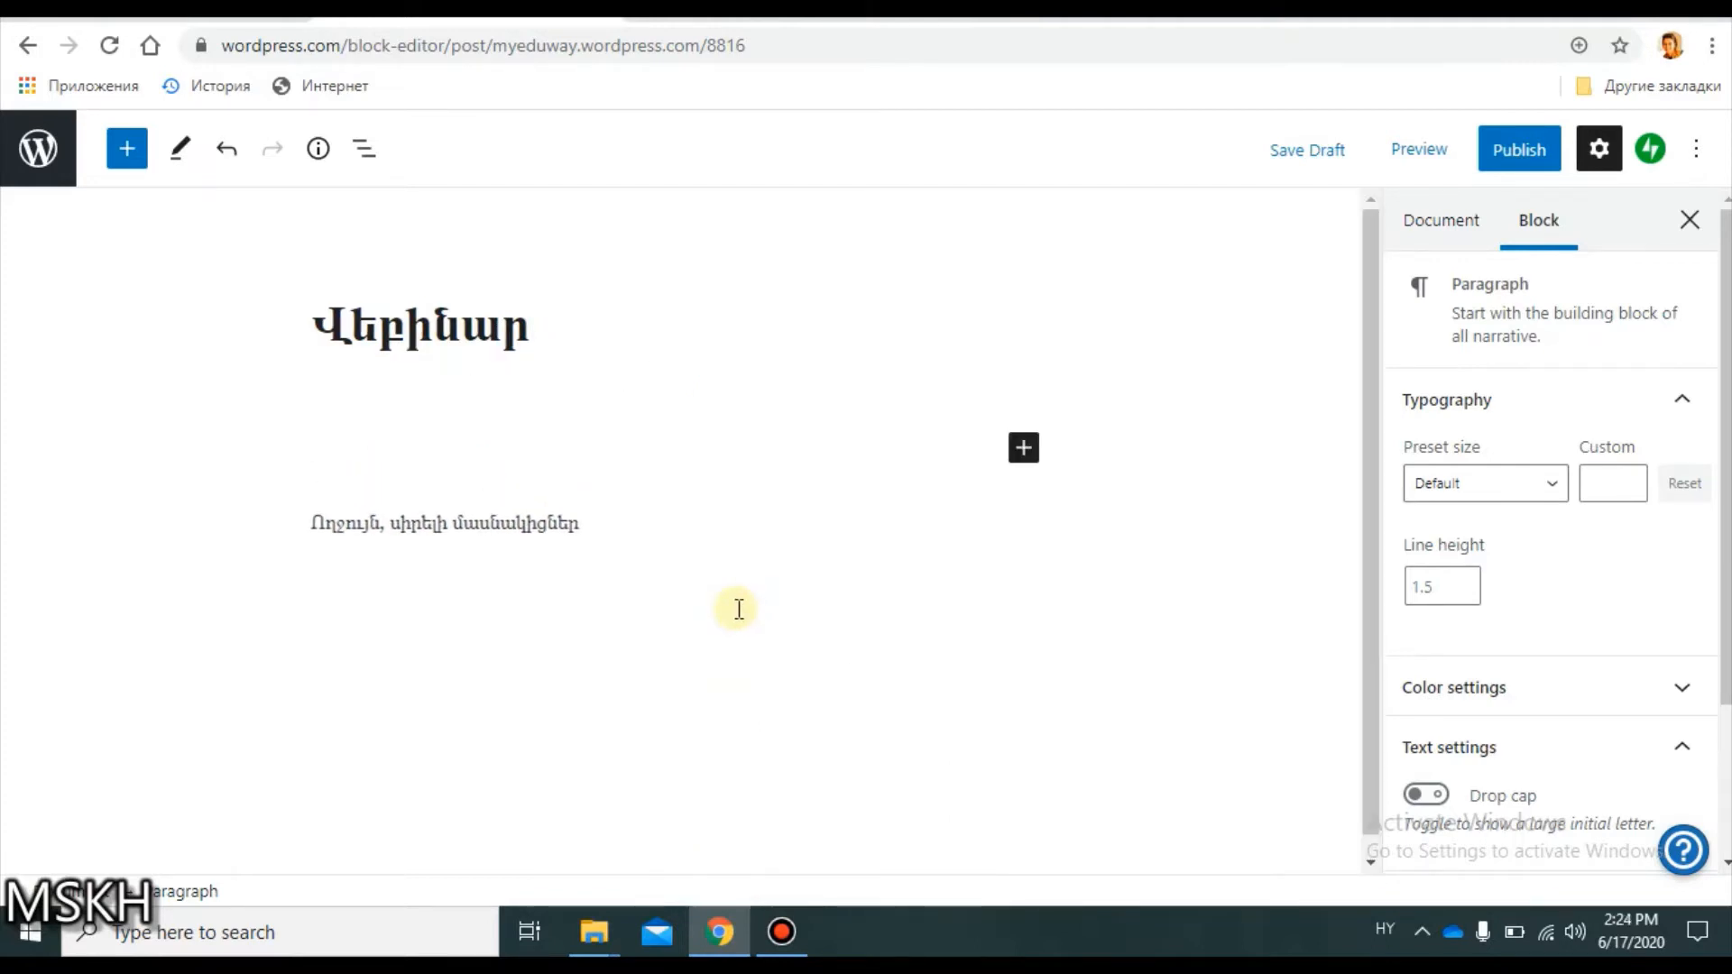
# Examine the block types the greeting paragraph can be transformed into, leaving the list without choosing one.
pyautogui.click(319, 440)
pyautogui.click(354, 523)
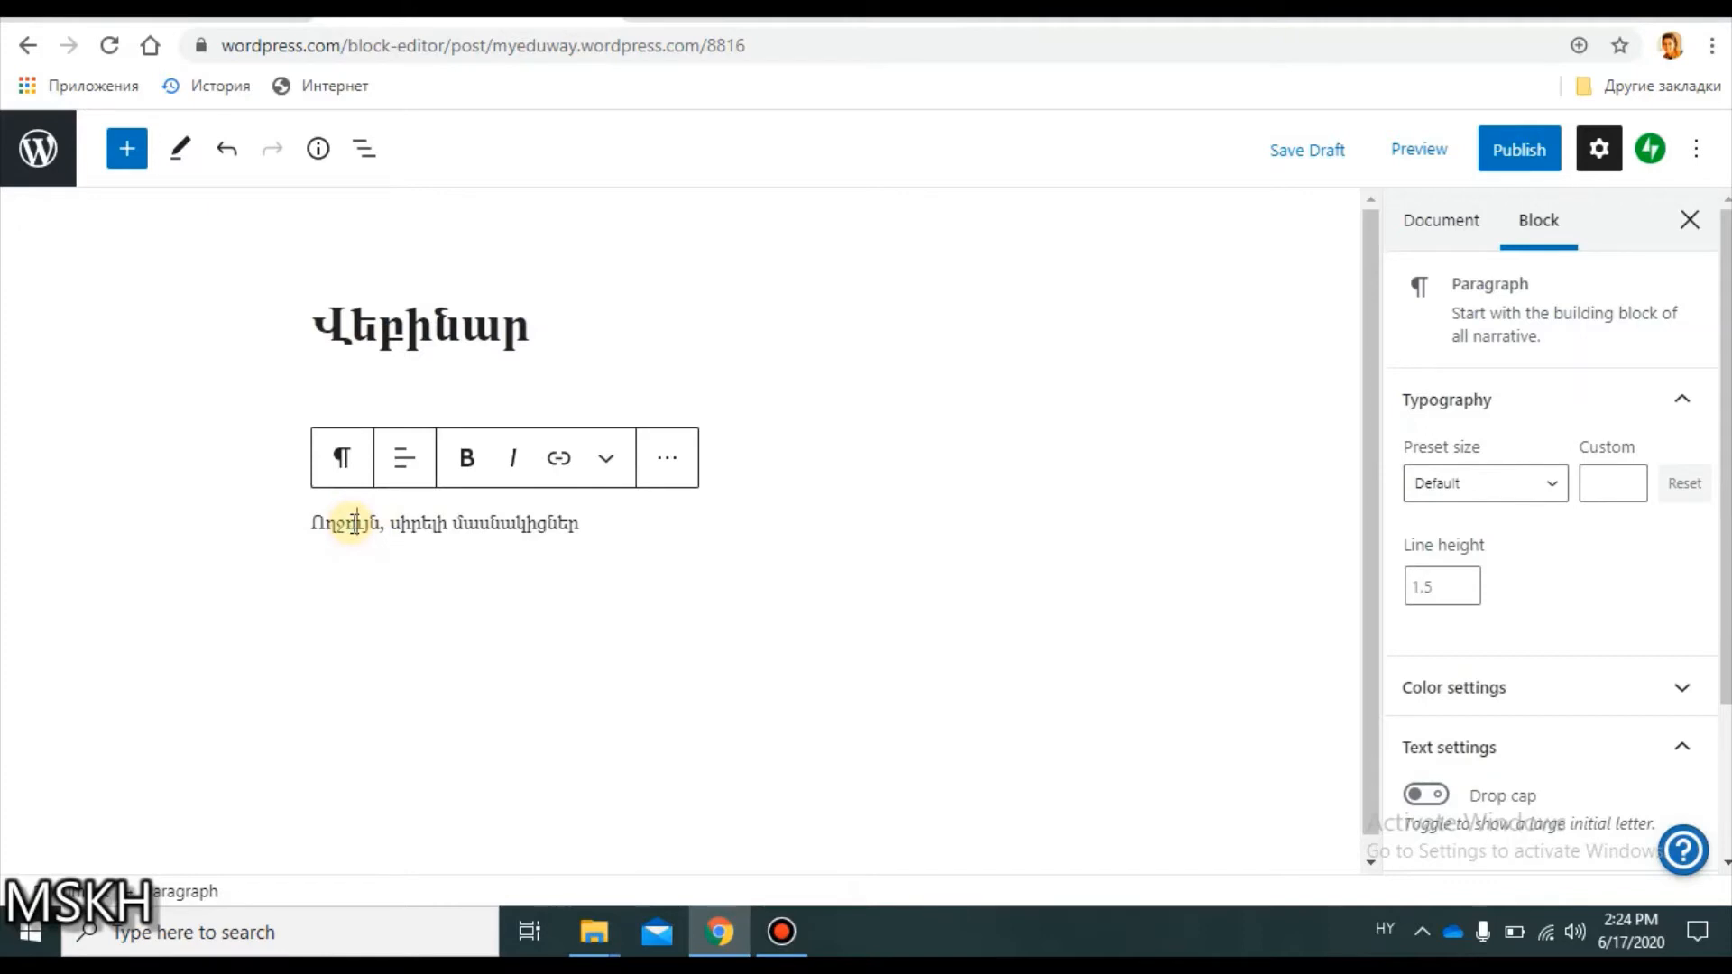
pyautogui.click(351, 478)
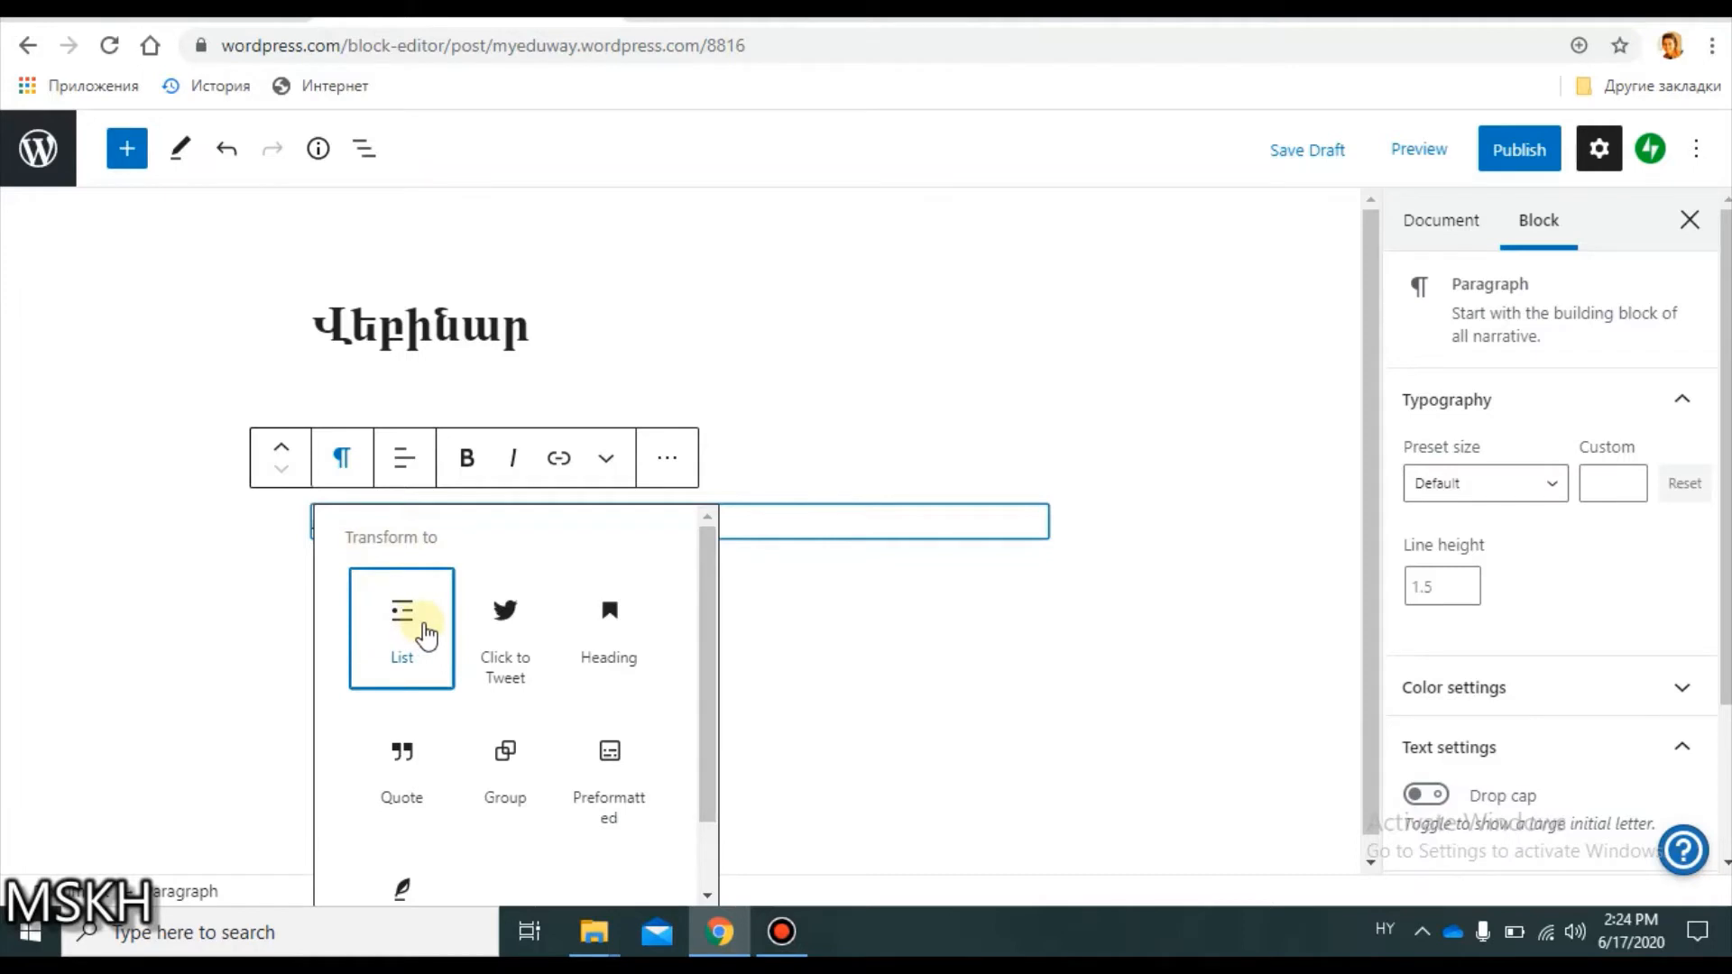
pyautogui.click(898, 420)
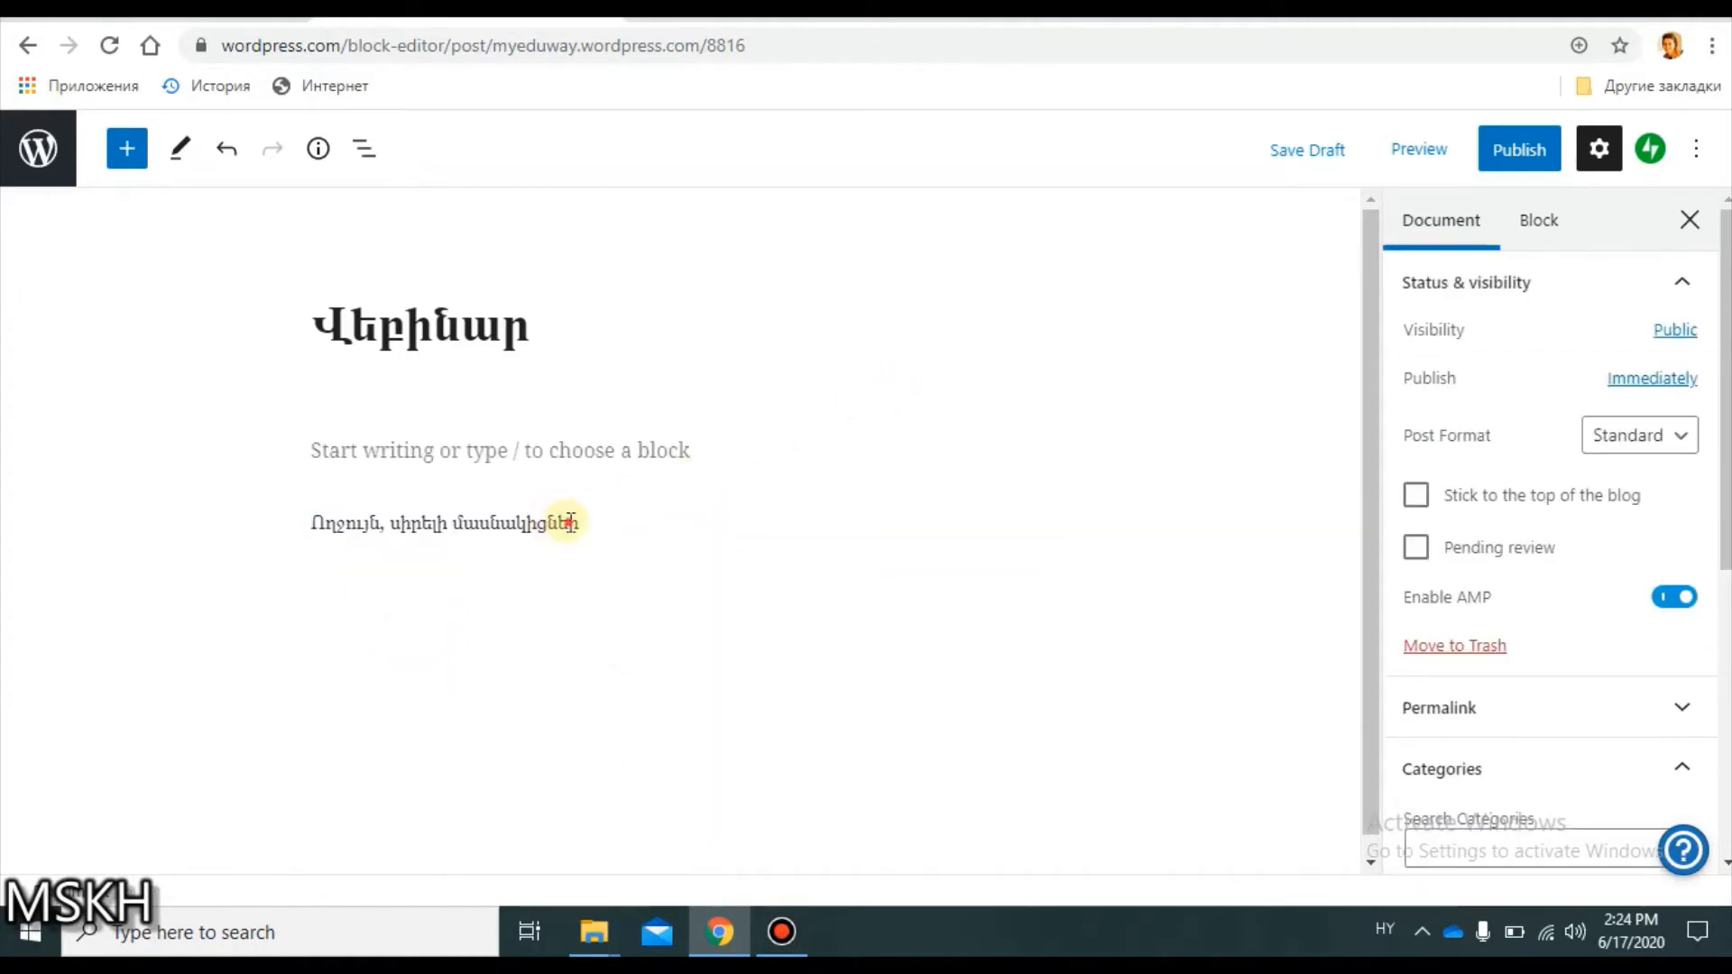
# Examine the additional block options of the greeting paragraph and leave them without choosing one.
pyautogui.click(570, 522)
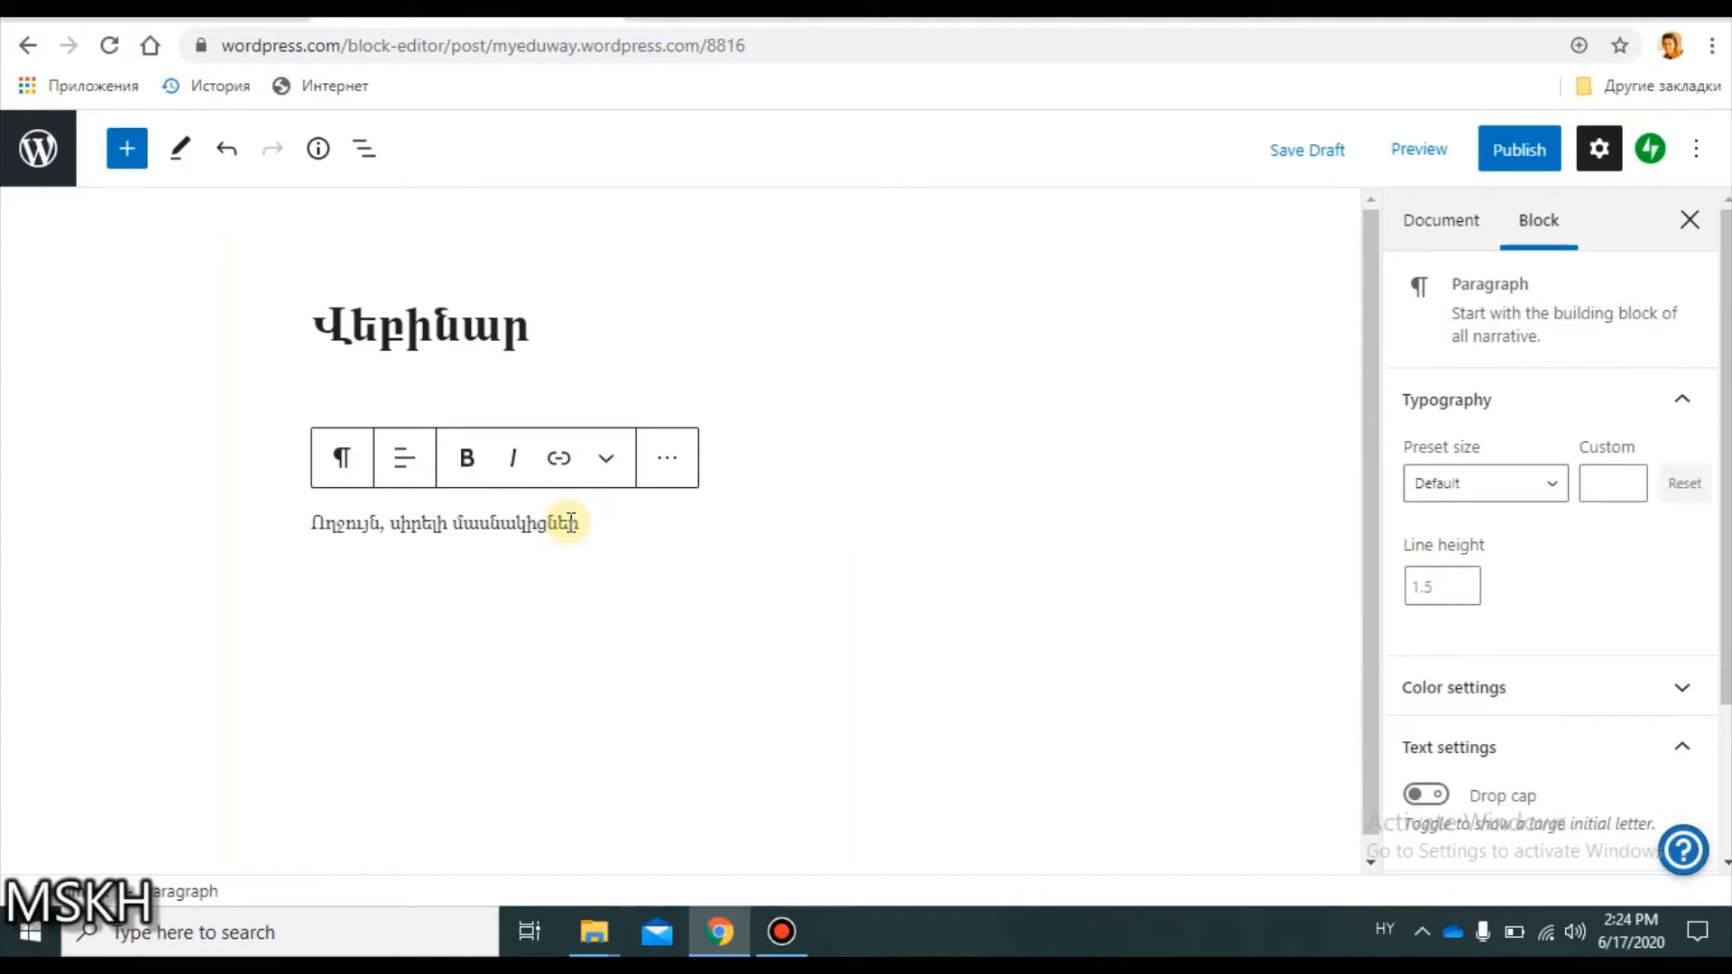
pyautogui.click(668, 464)
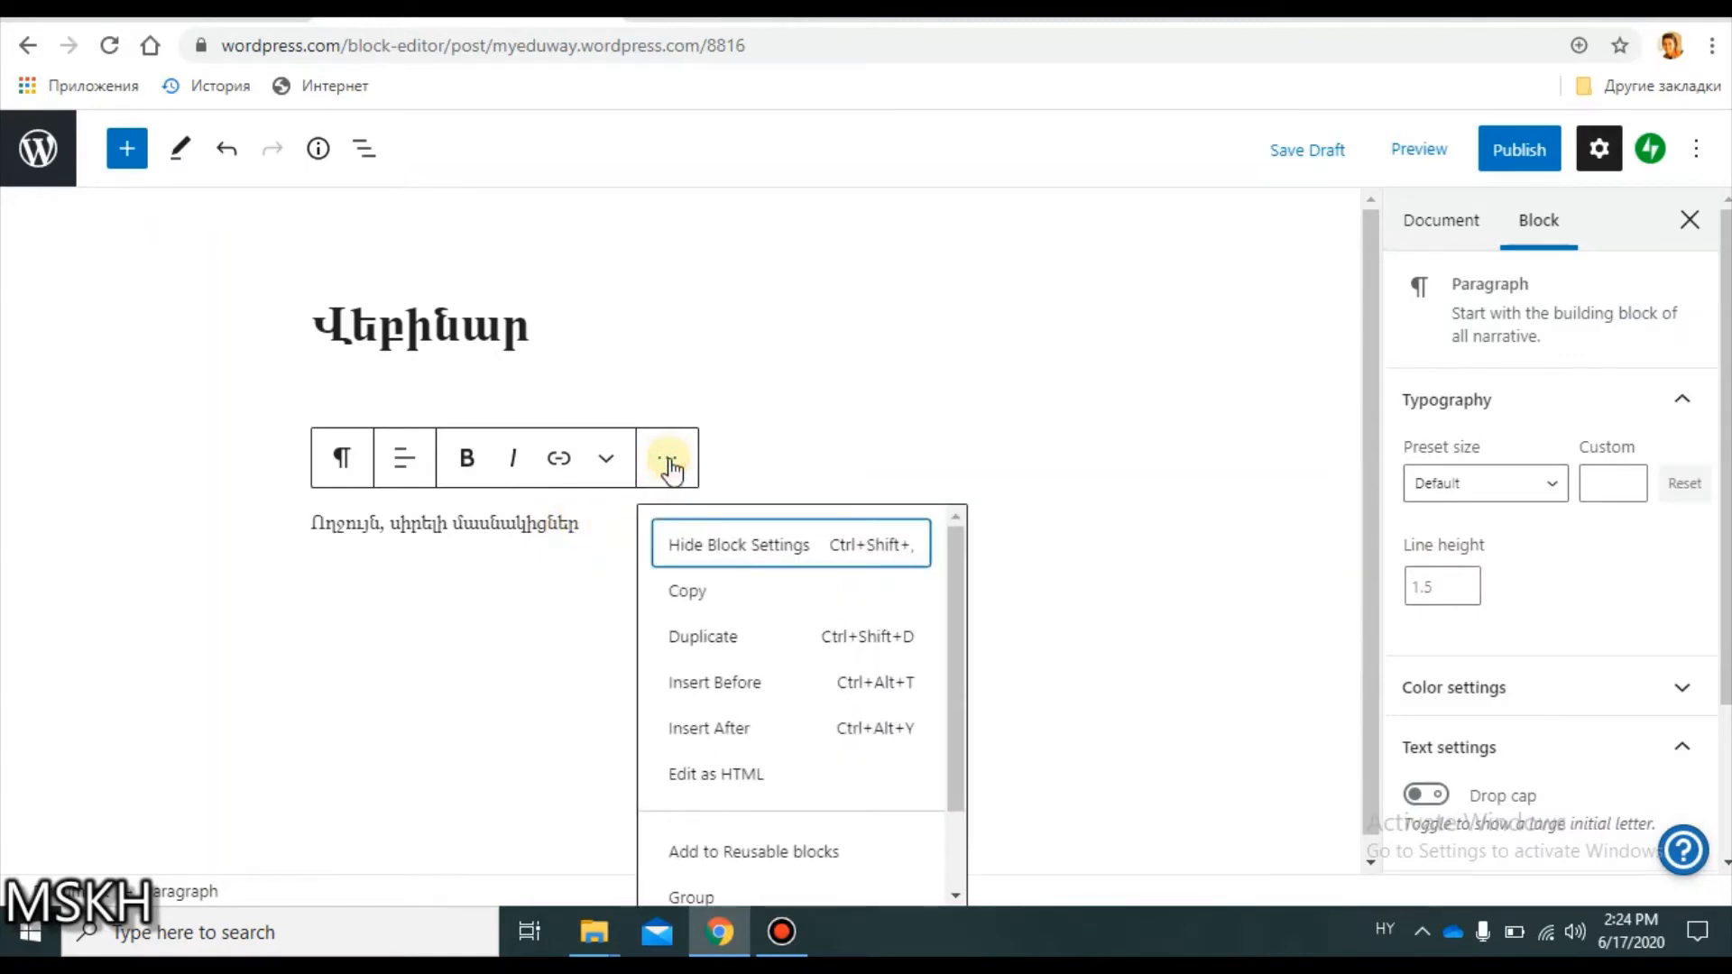
pyautogui.click(584, 514)
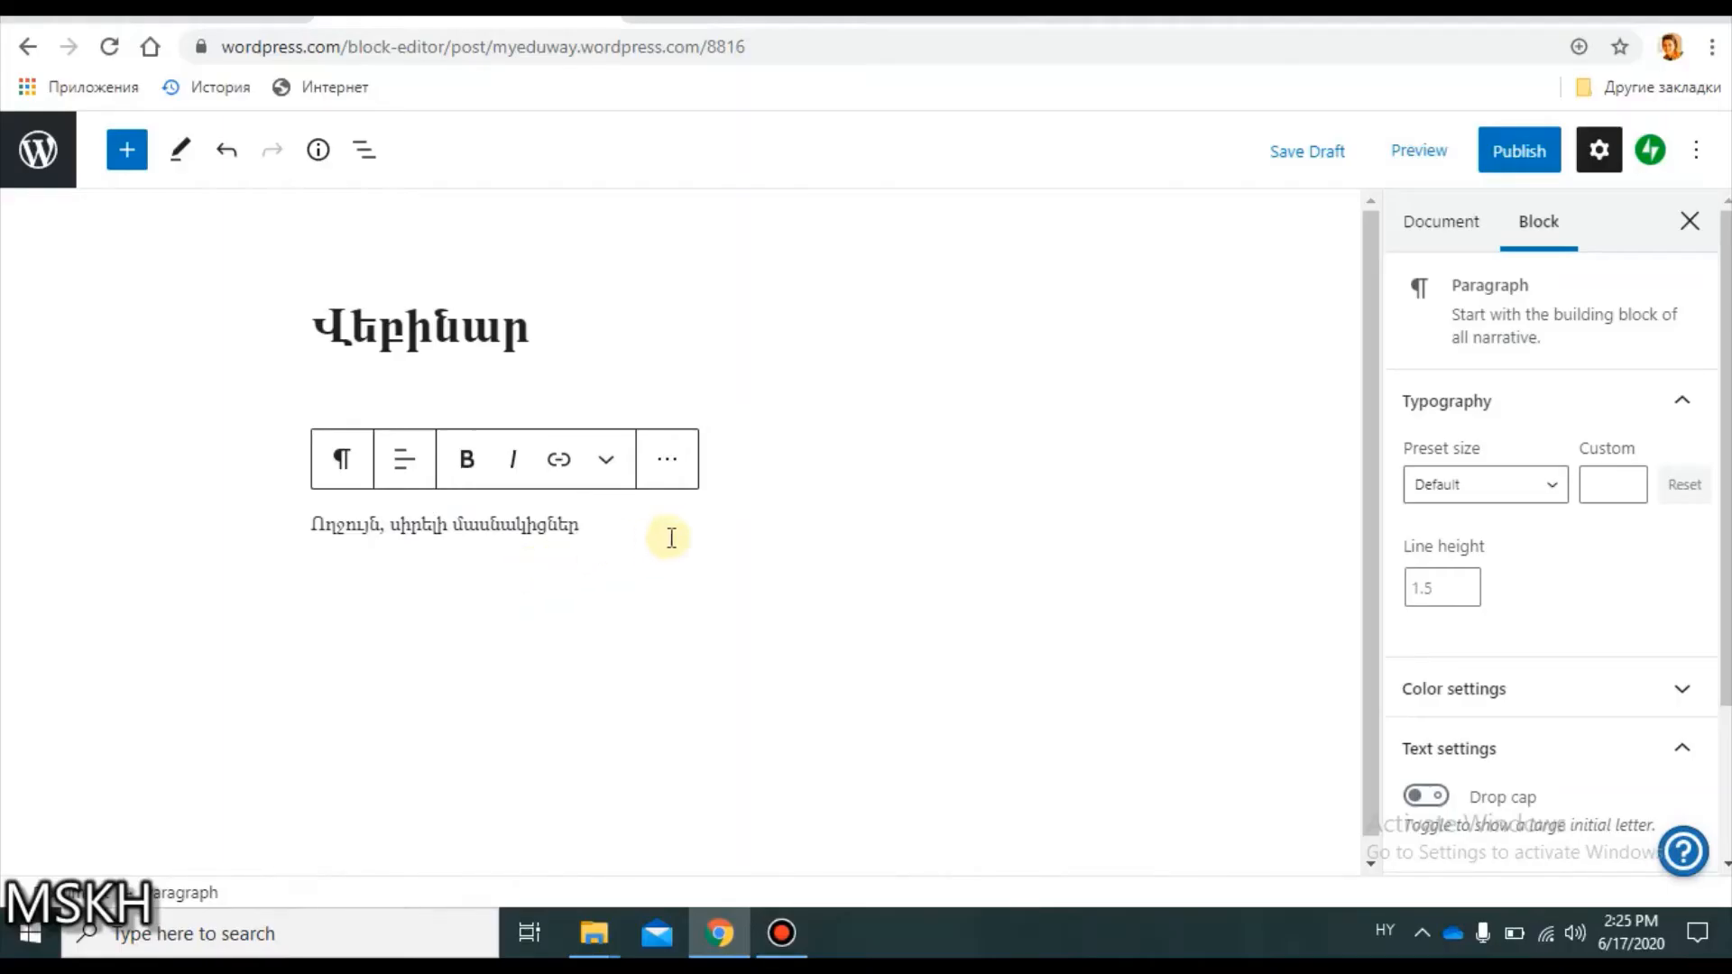
# Add a List block below the greeting paragraph as a numbered list and look over its additional block options.
pyautogui.press('Return')
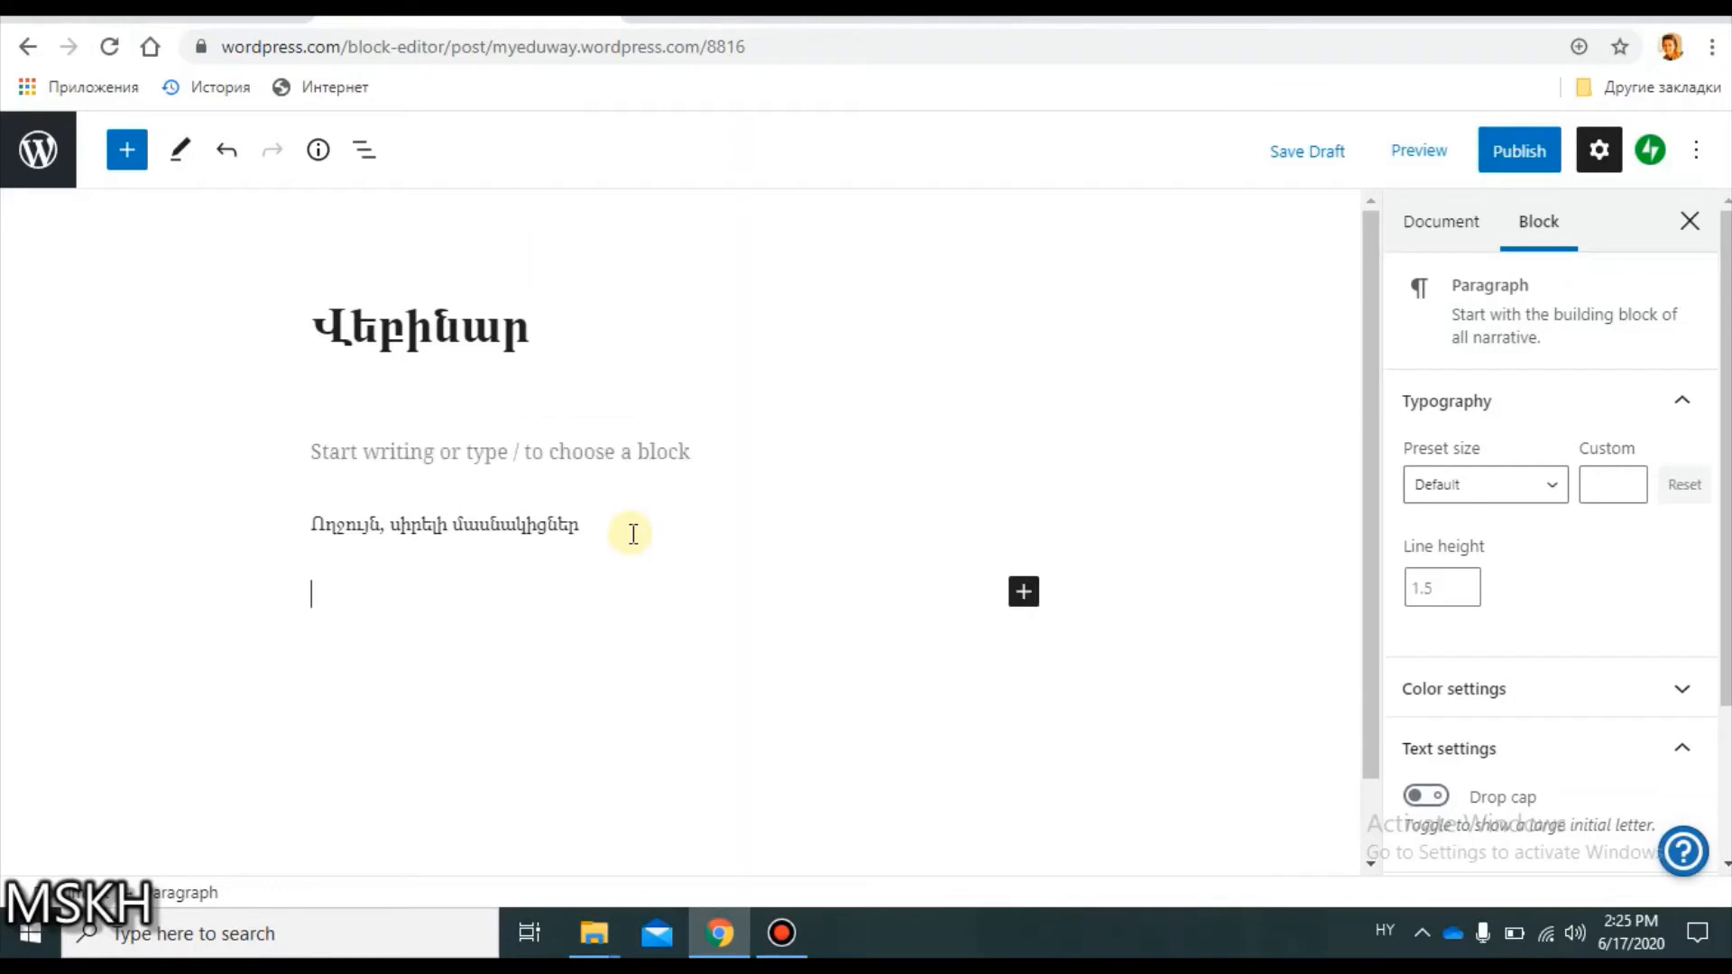
pyautogui.click(1023, 593)
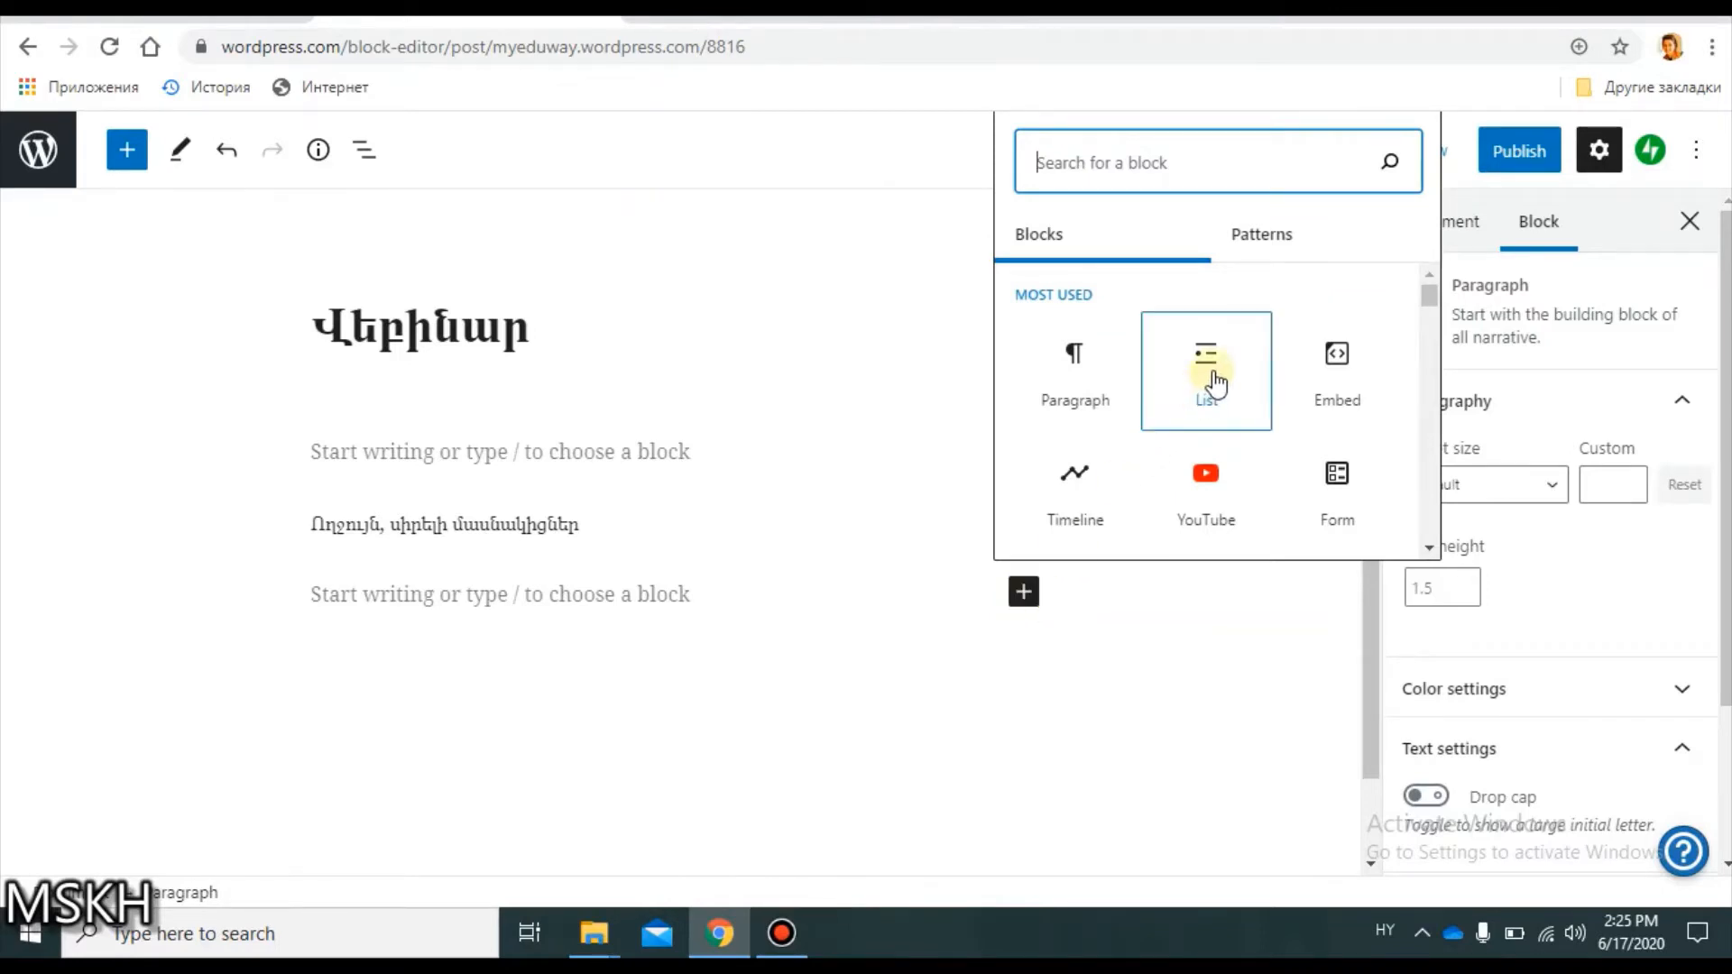
pyautogui.click(1213, 380)
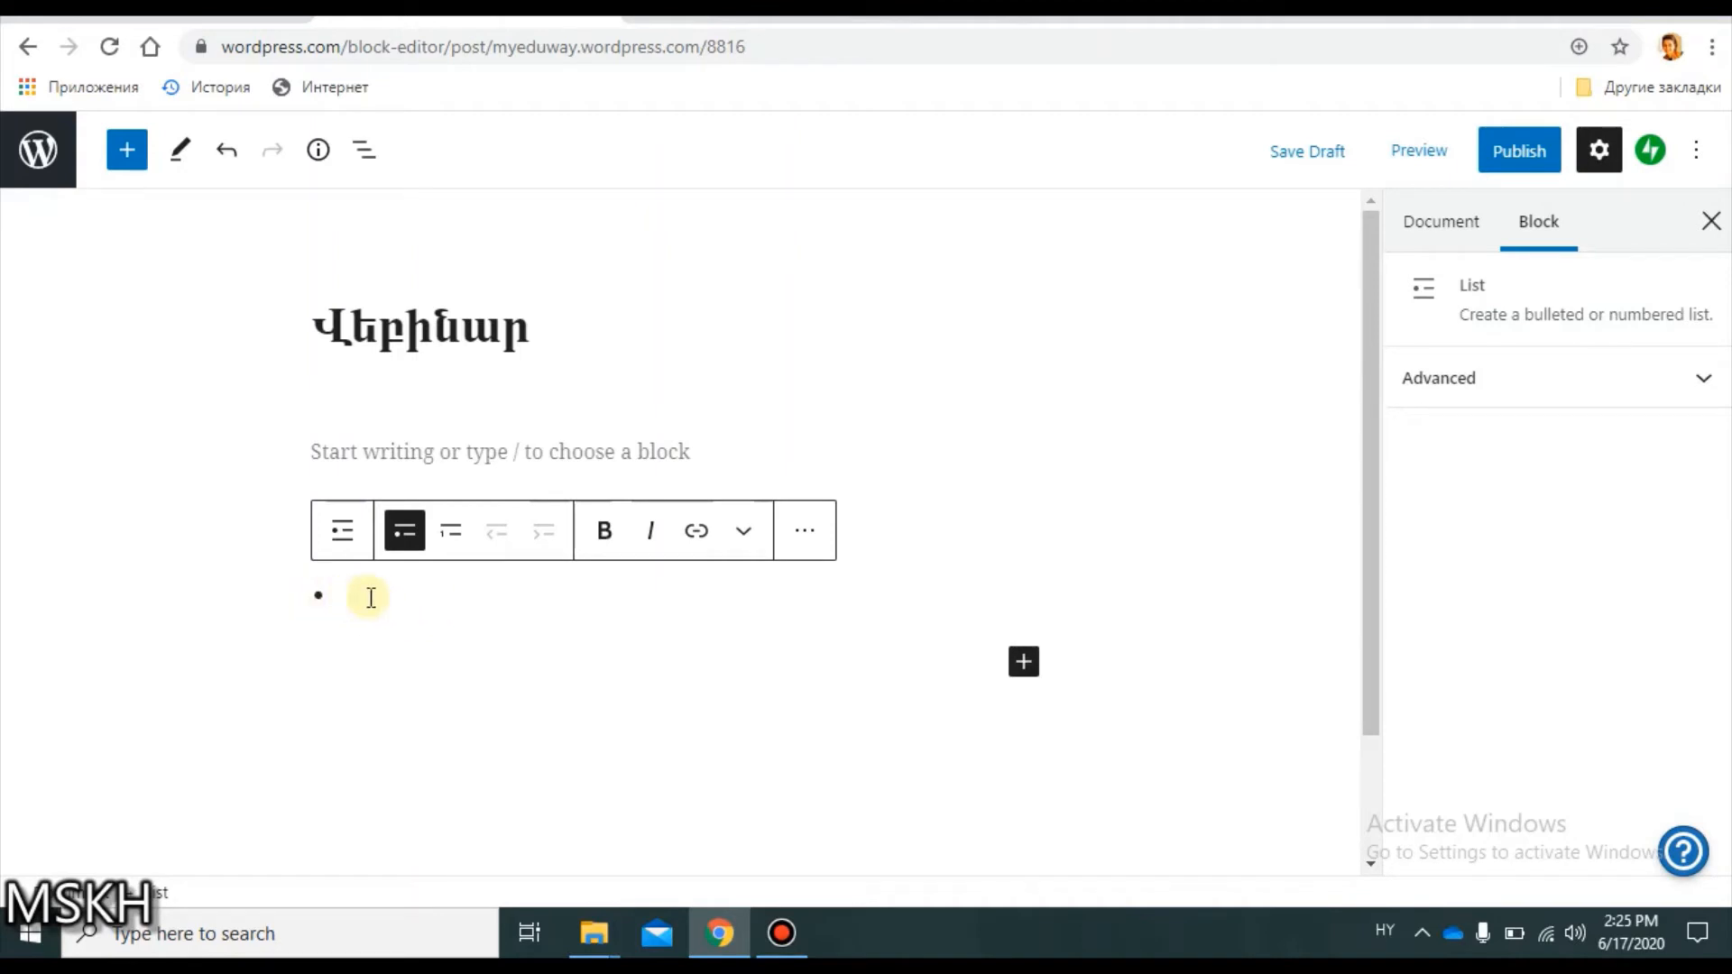
pyautogui.click(454, 534)
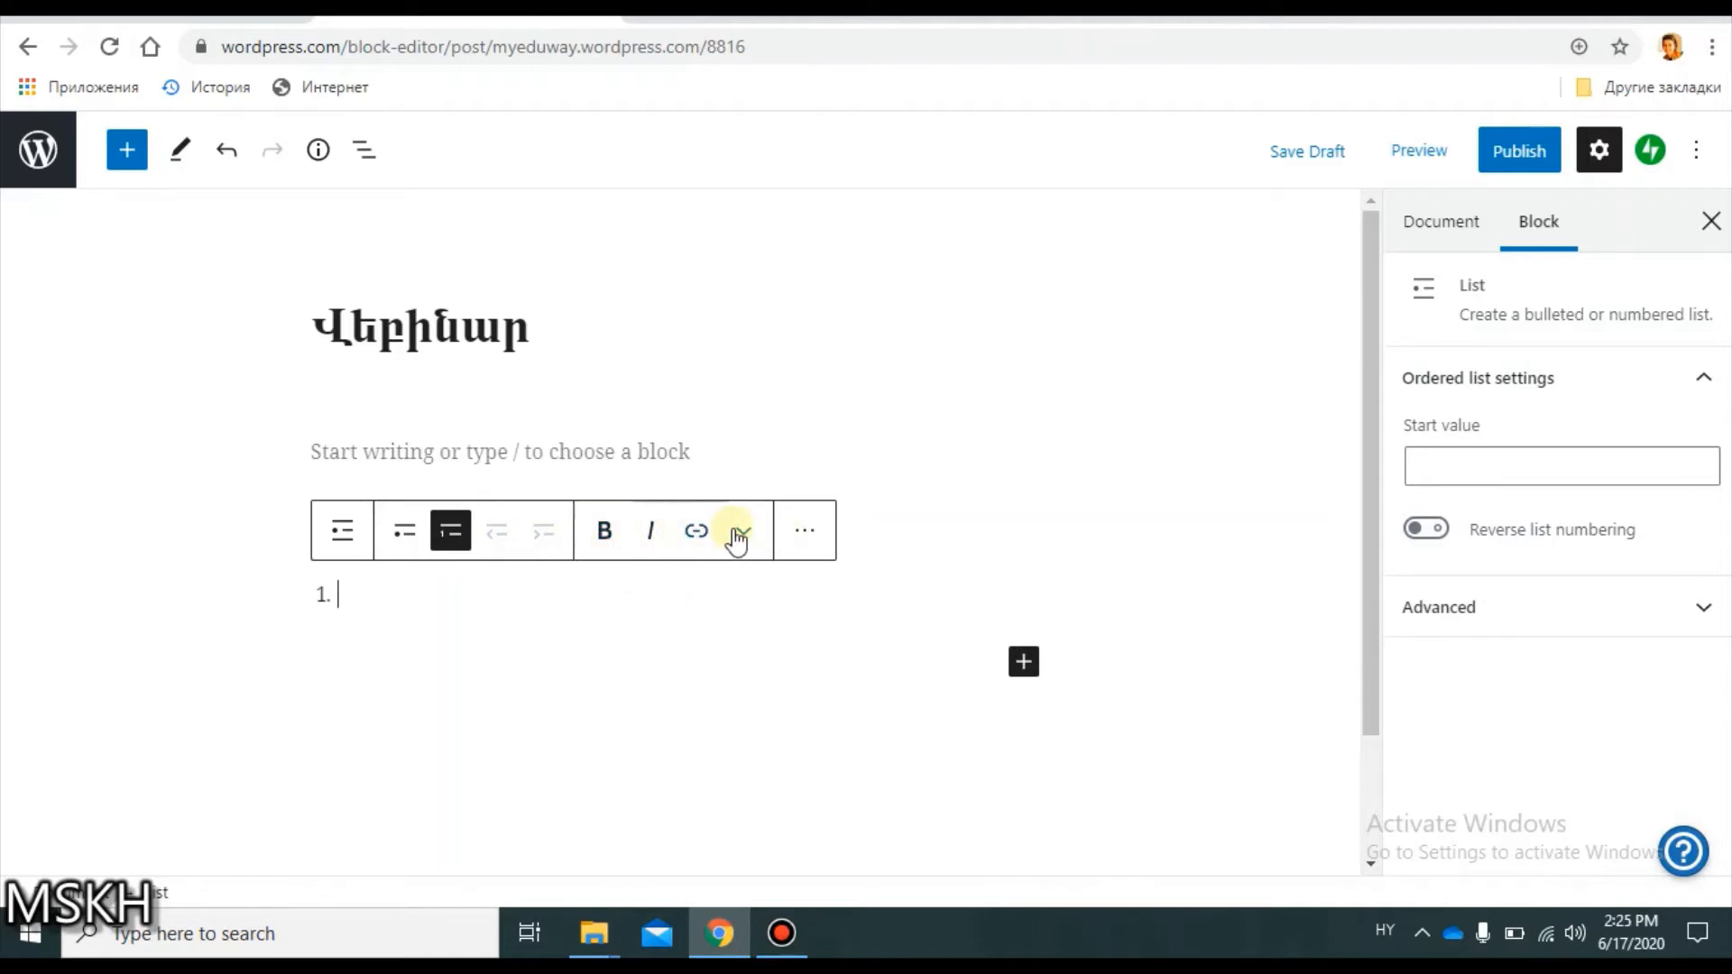
pyautogui.click(803, 534)
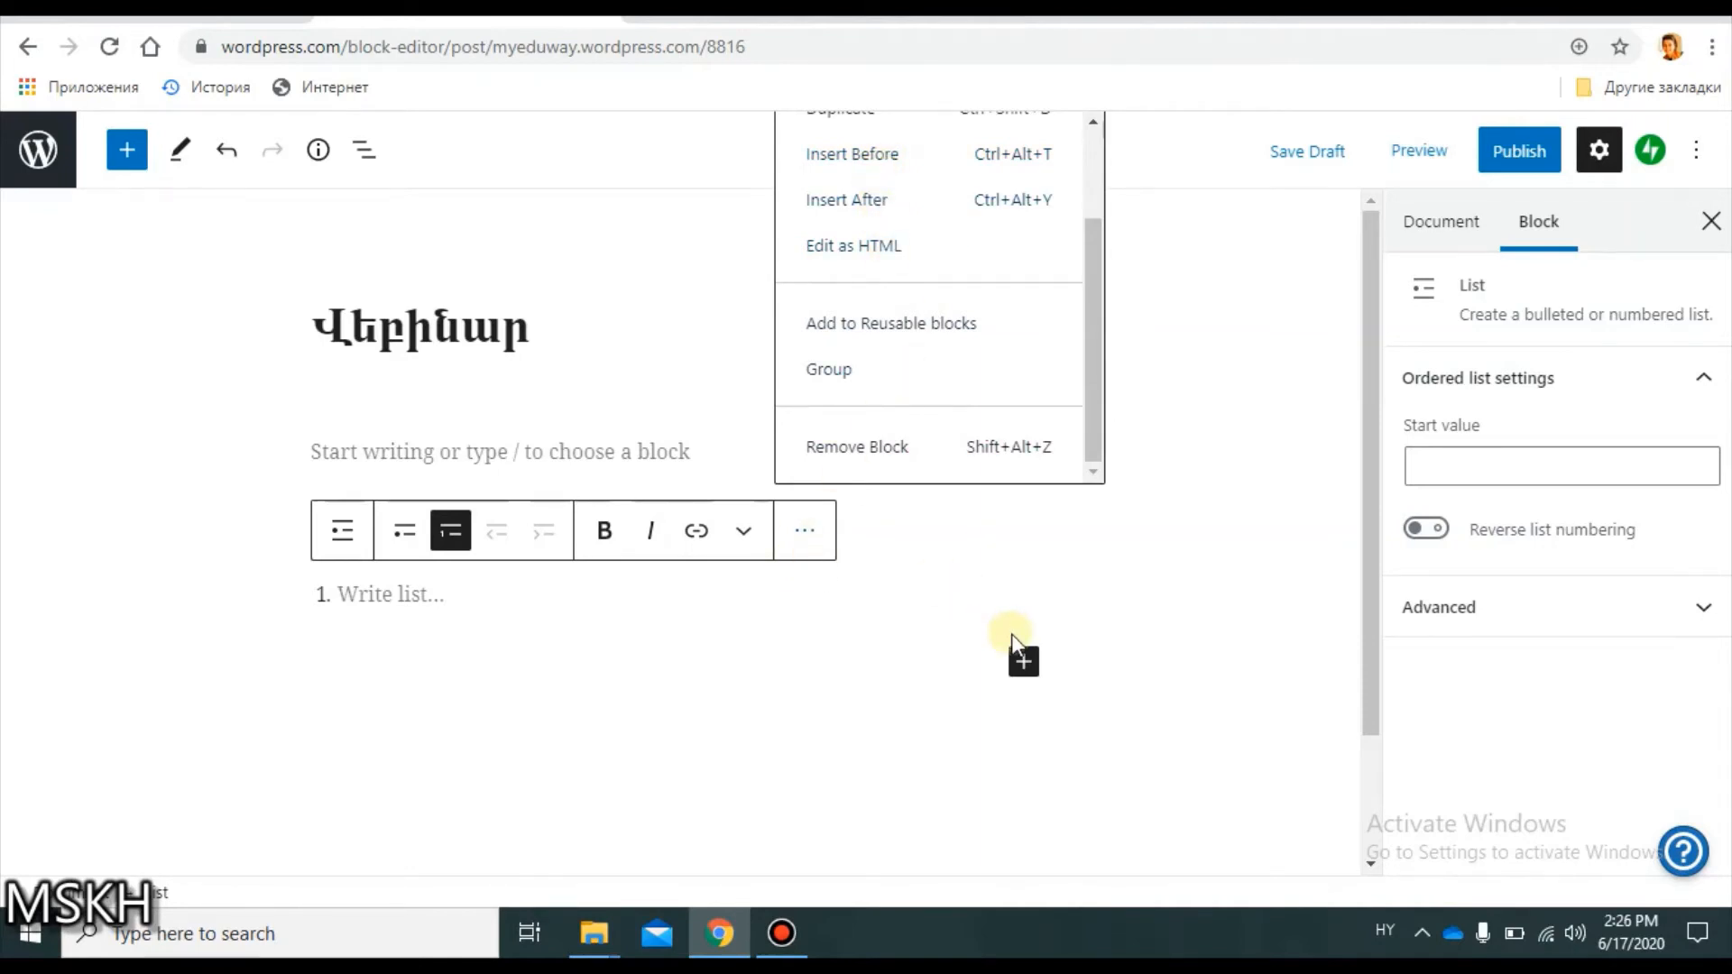
pyautogui.click(859, 650)
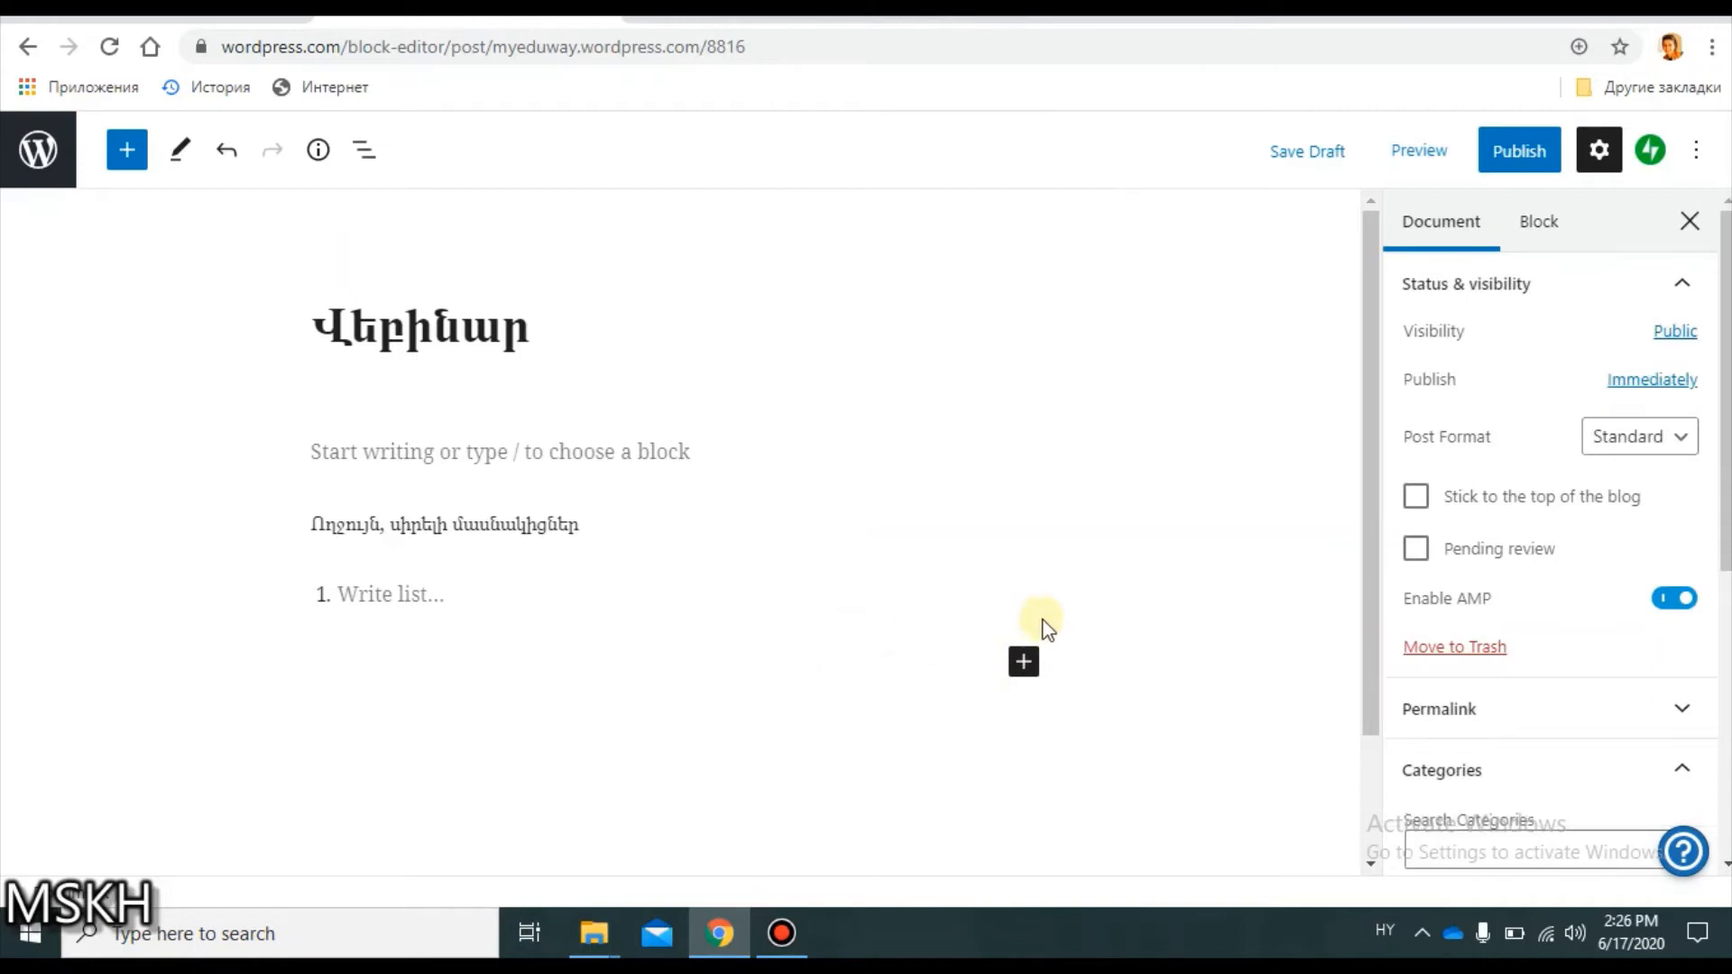
# Insert a Form block below the numbered list and choose the Contact Form type.
pyautogui.click(1026, 665)
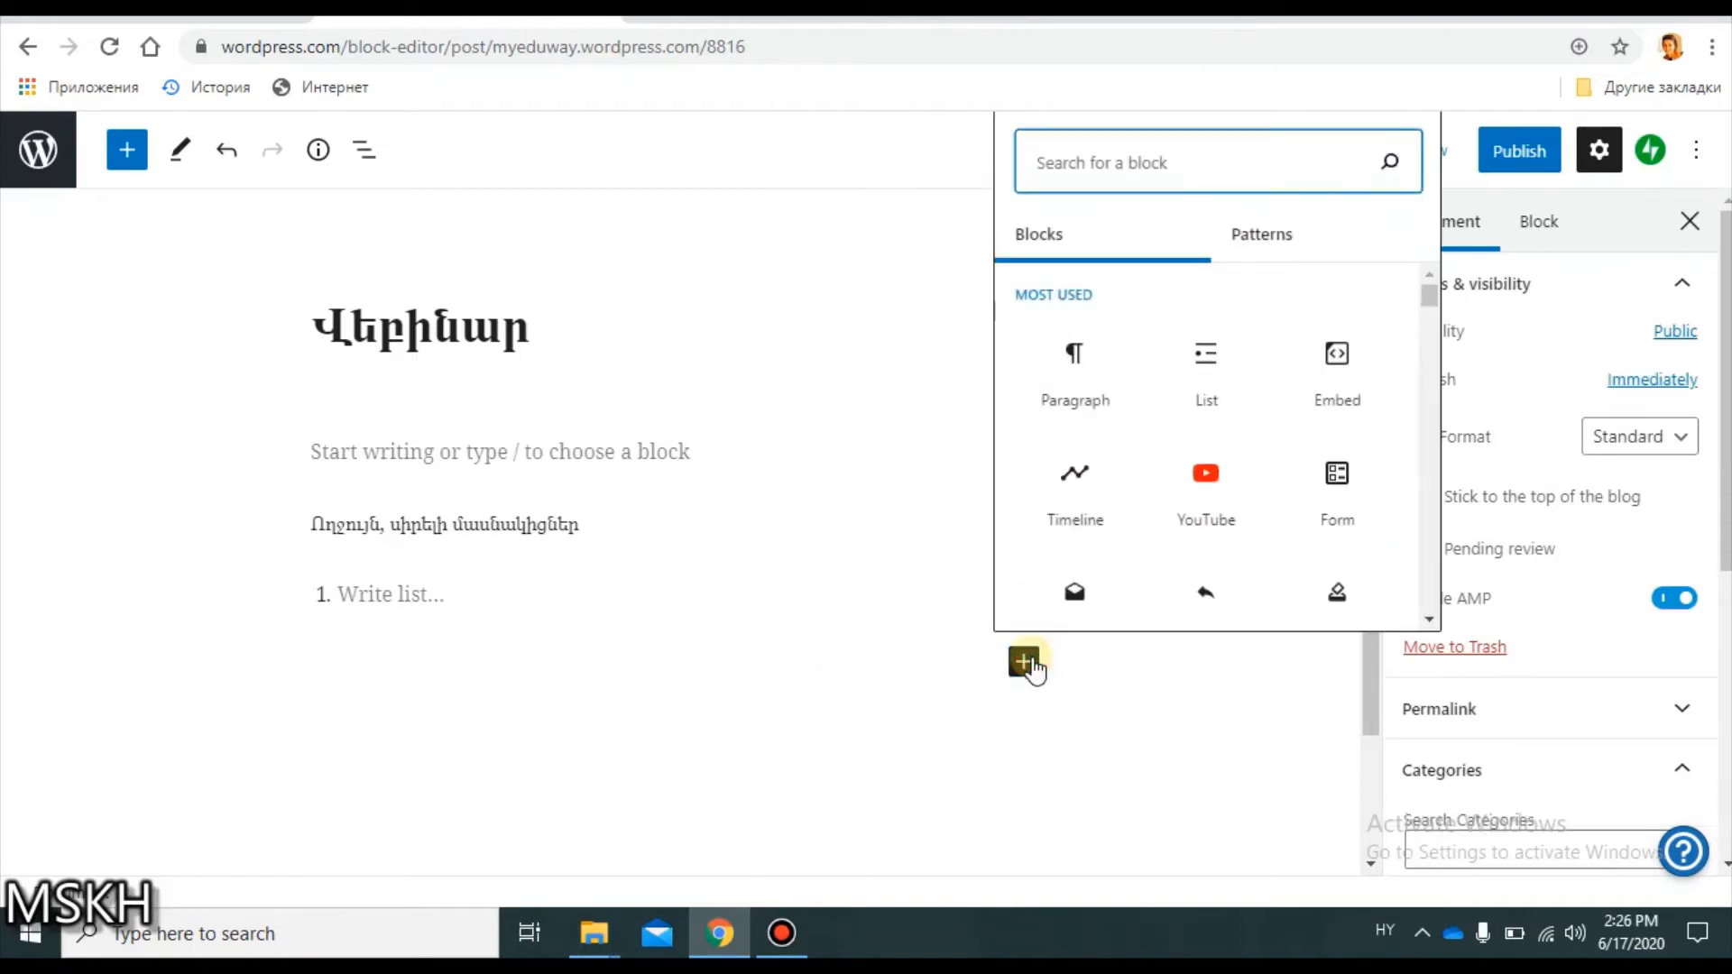
pyautogui.click(1355, 476)
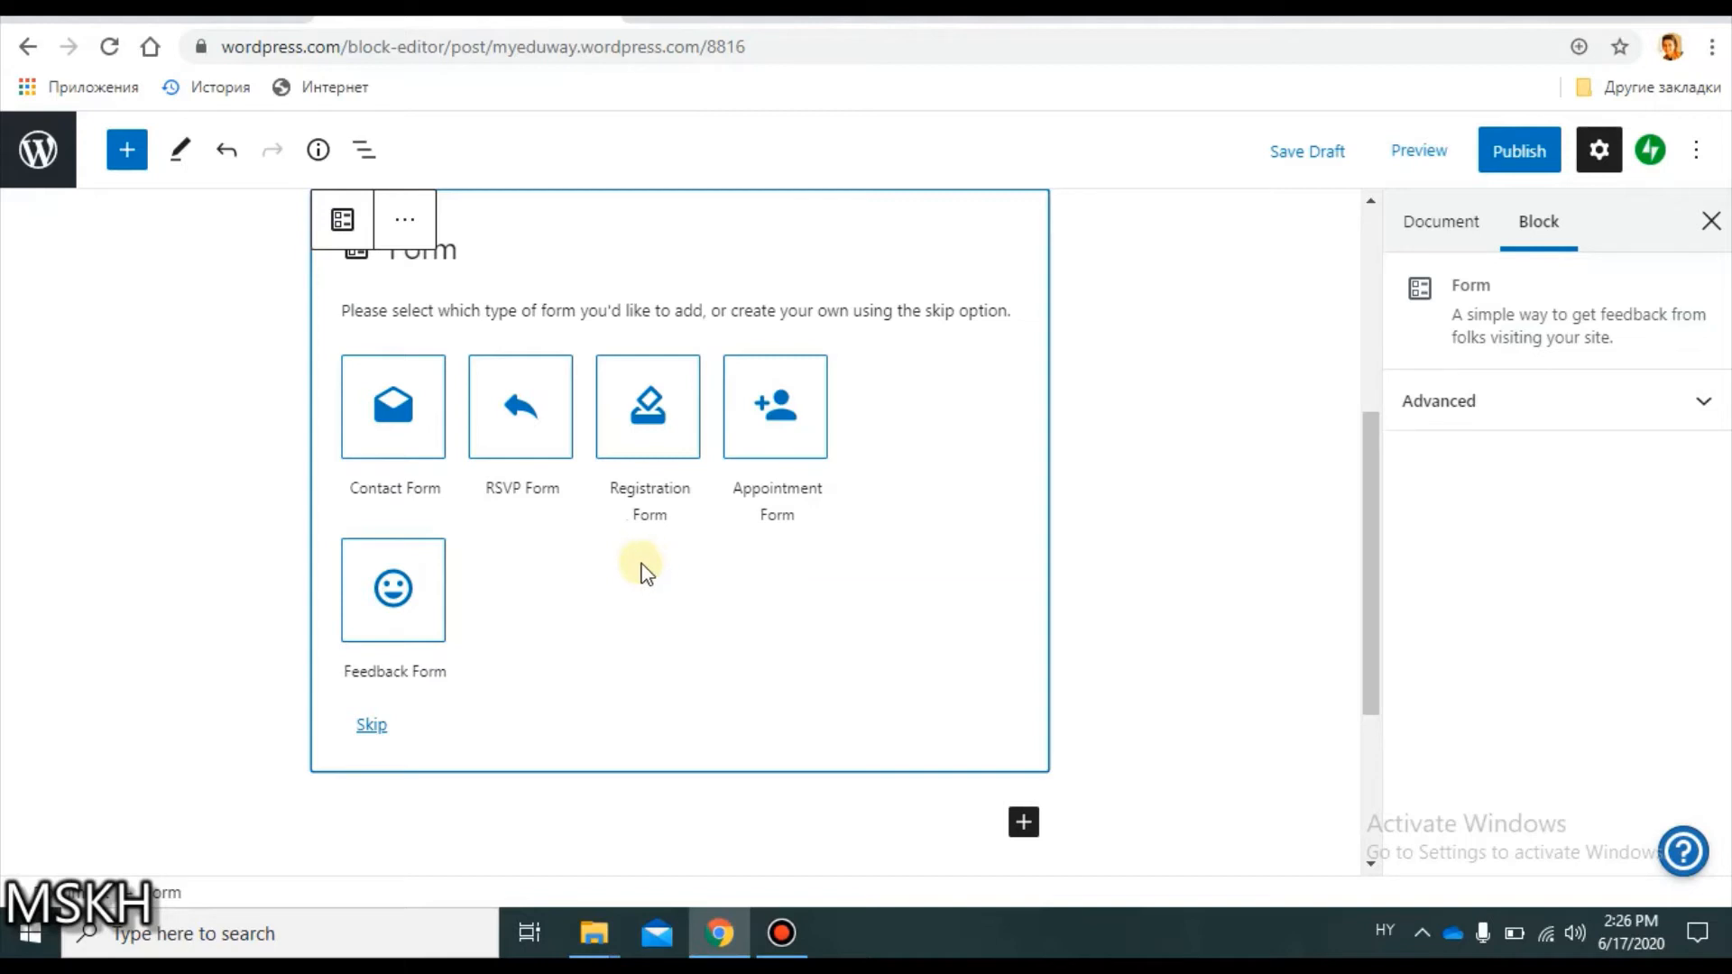
pyautogui.click(394, 434)
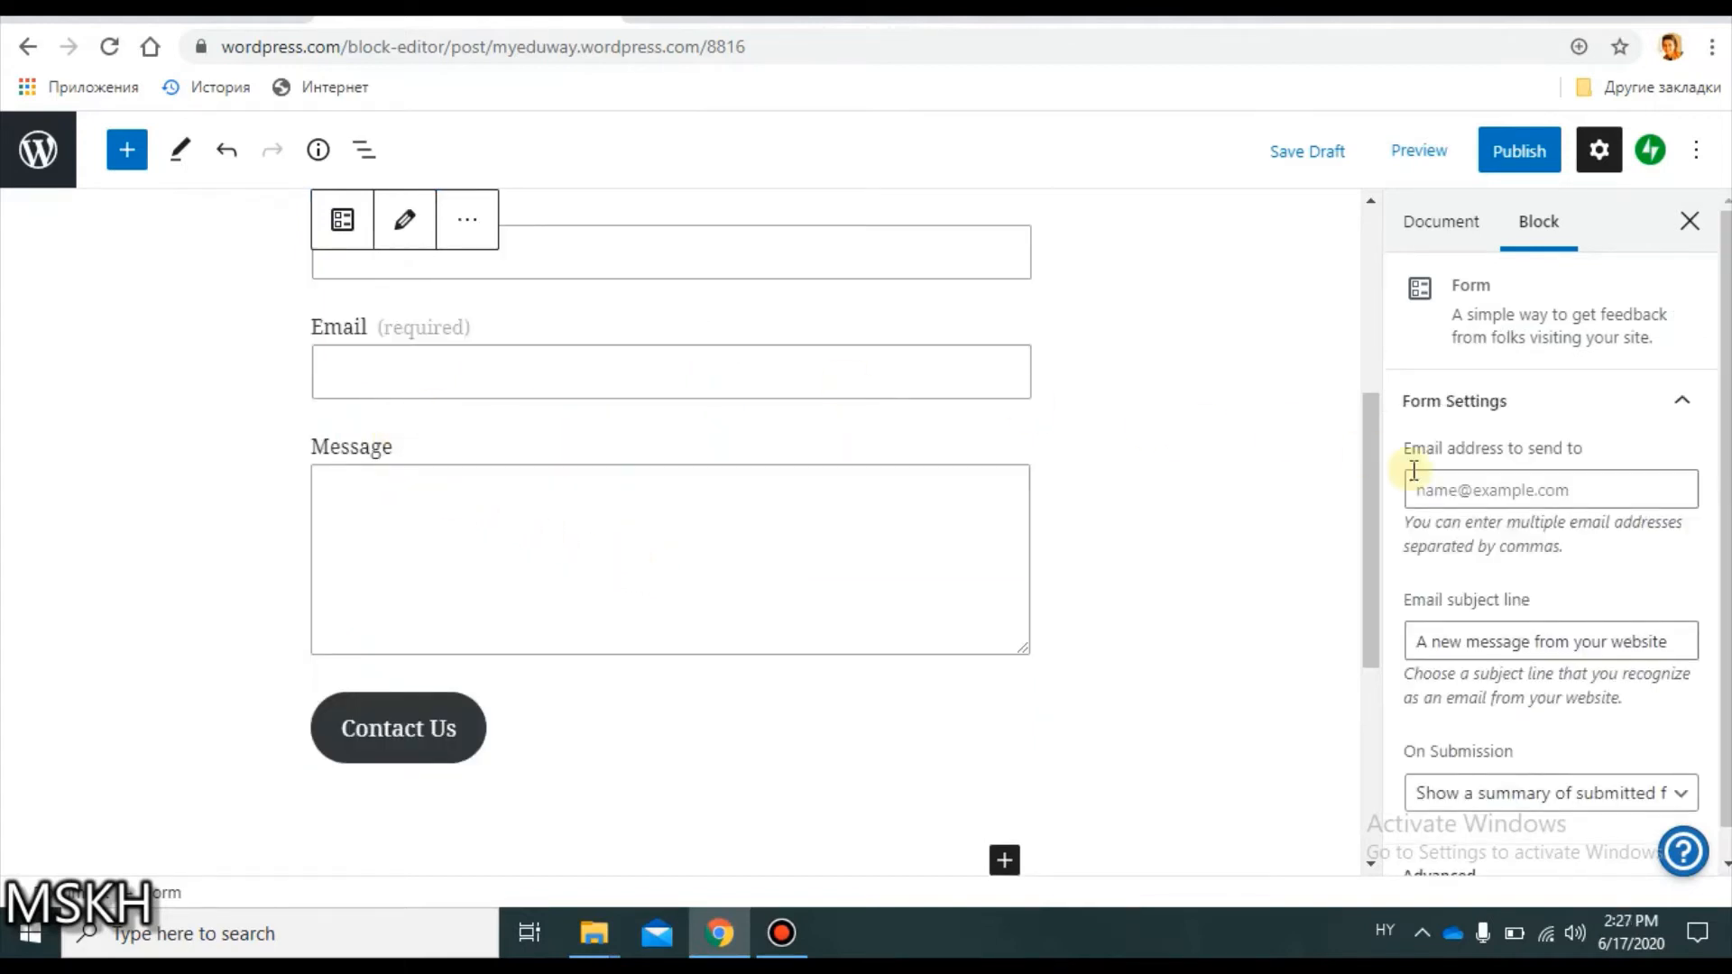
# Replace the label of the contact form's Name field with "Անուն".
pyautogui.moveTo(1372, 489); pyautogui.dragTo(1372, 436)
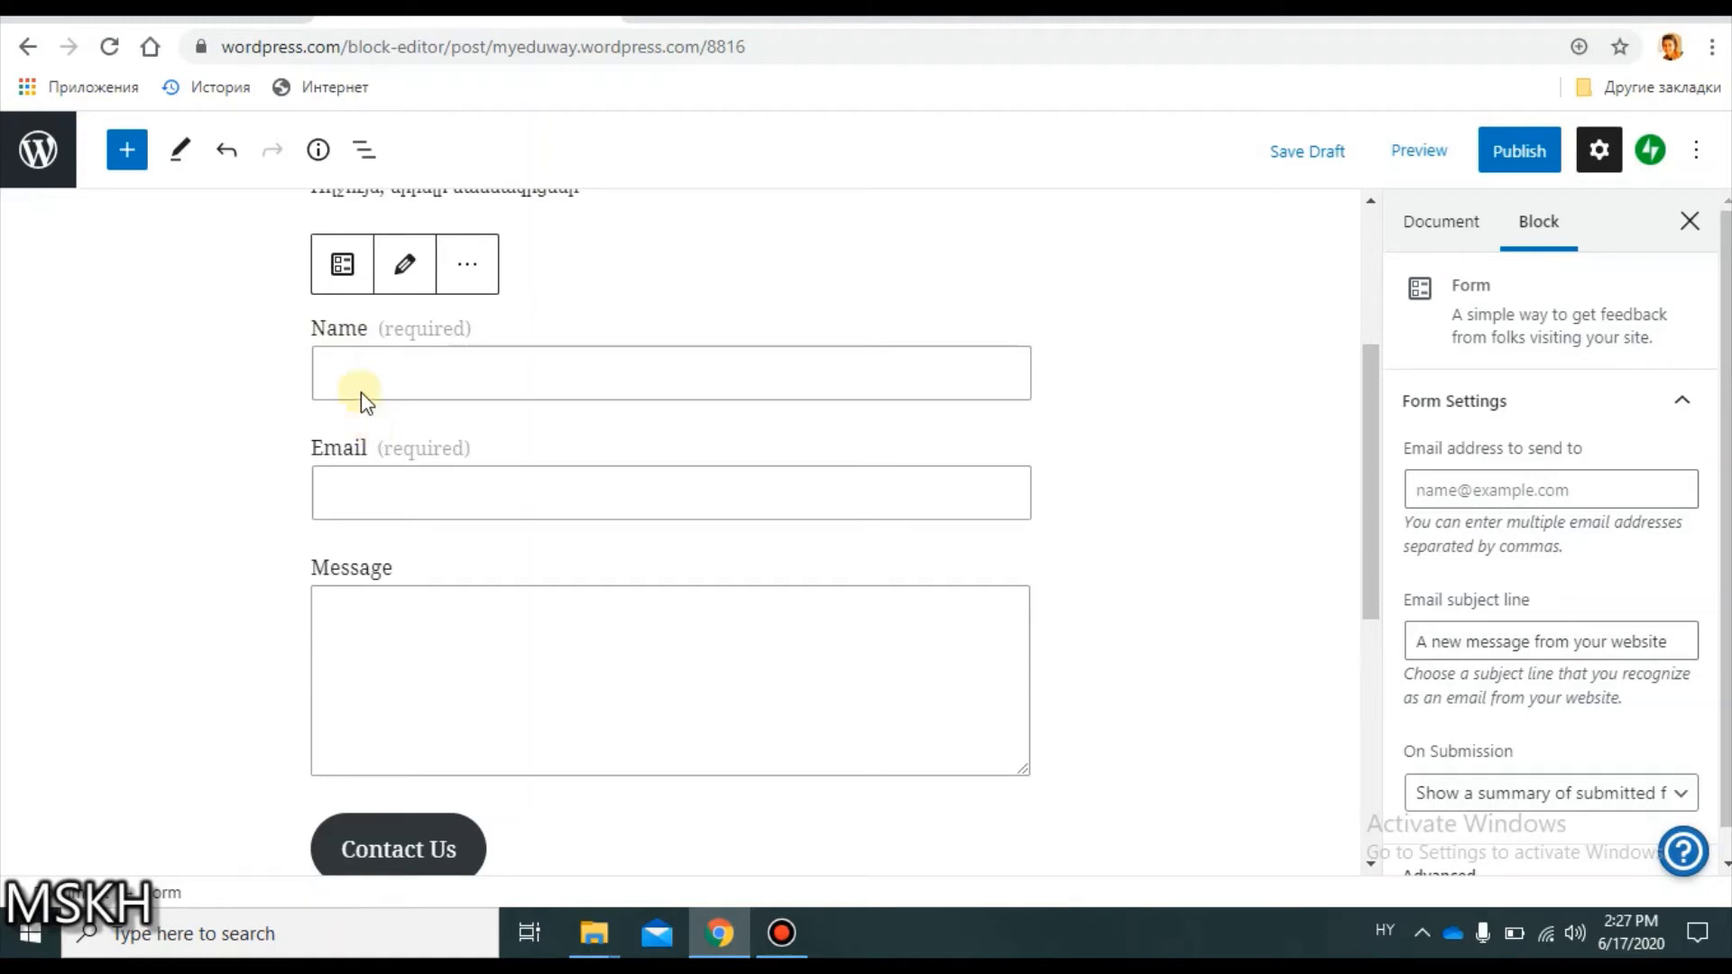
pyautogui.click(364, 325)
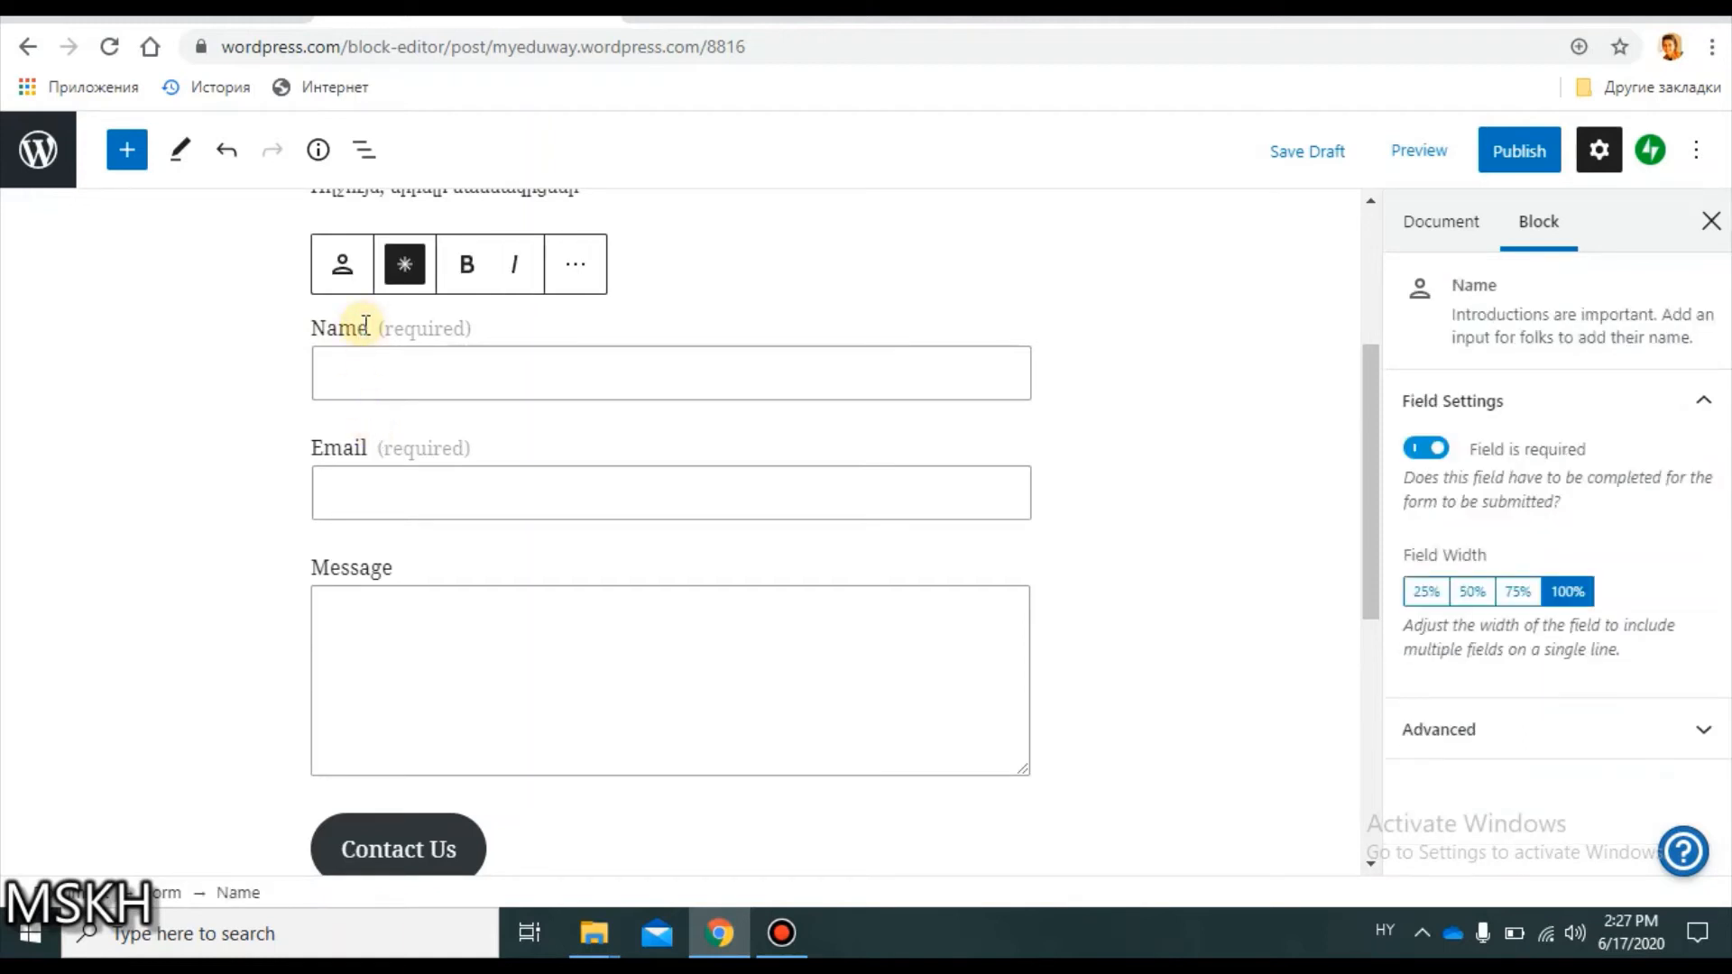
pyautogui.press('BackSpace')
pyautogui.press('BackSpace')
pyautogui.press('BackSpace')
pyautogui.press('BackSpace')
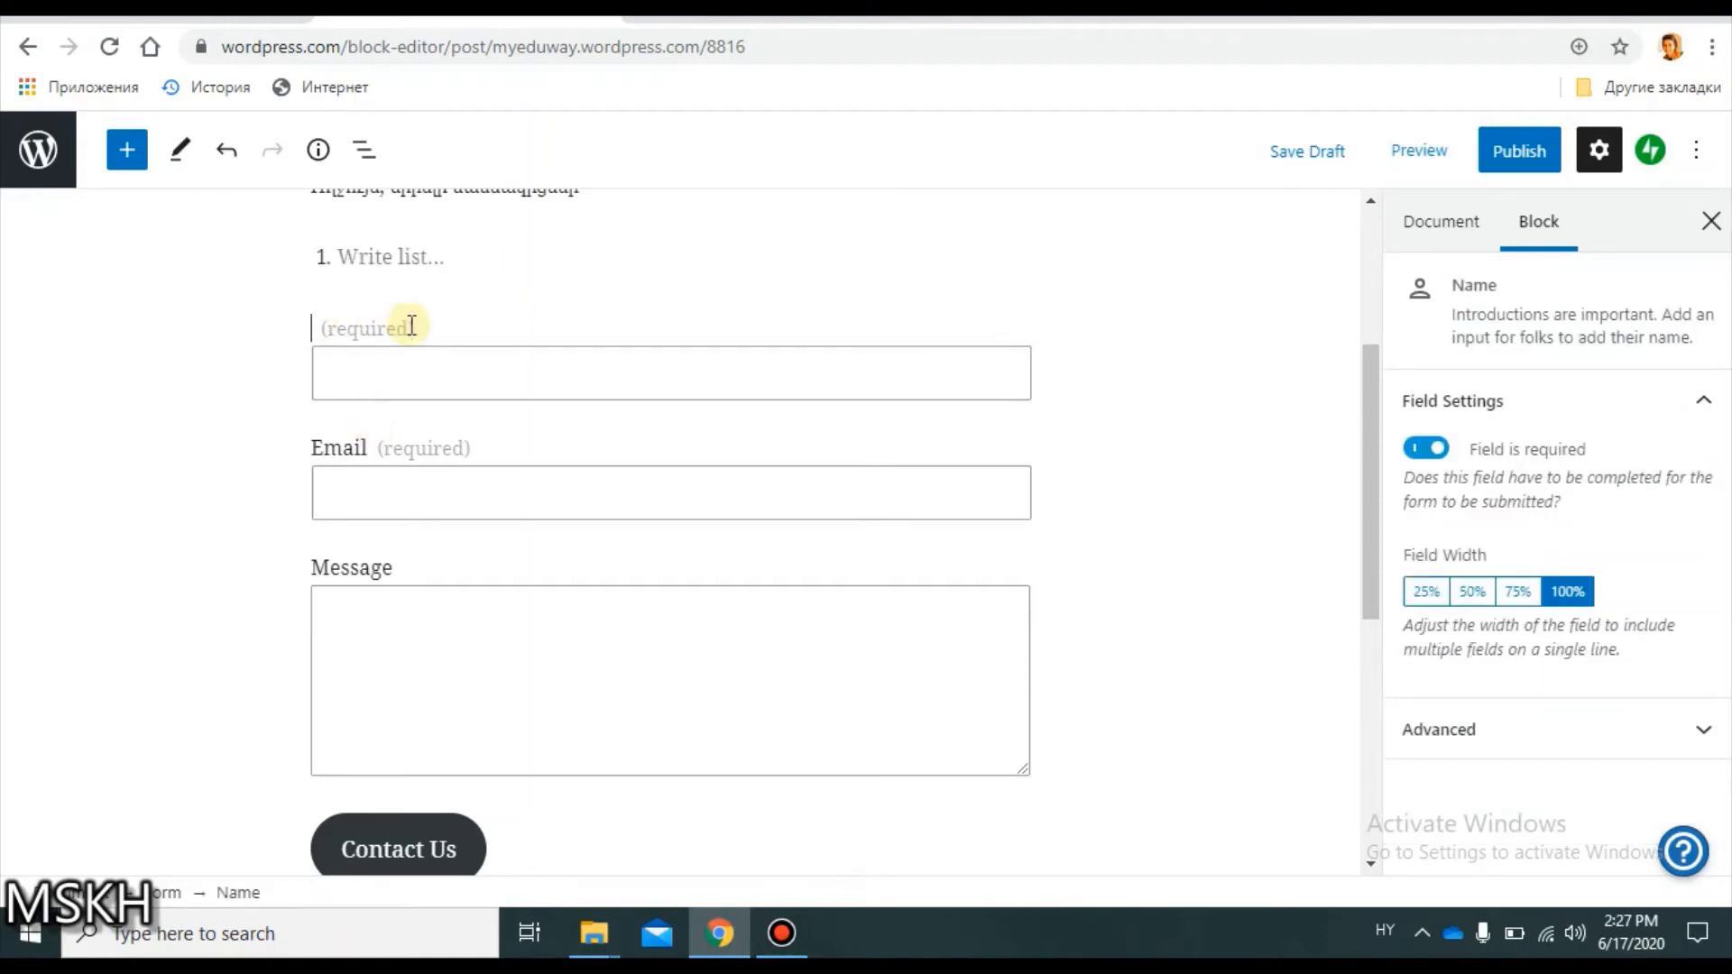
pyautogui.hotkey('alt', 'shift')
pyautogui.write('A')
pyautogui.press('BackSpace')
pyautogui.hotkey('alt', 'shift')
pyautogui.write('Անուն')
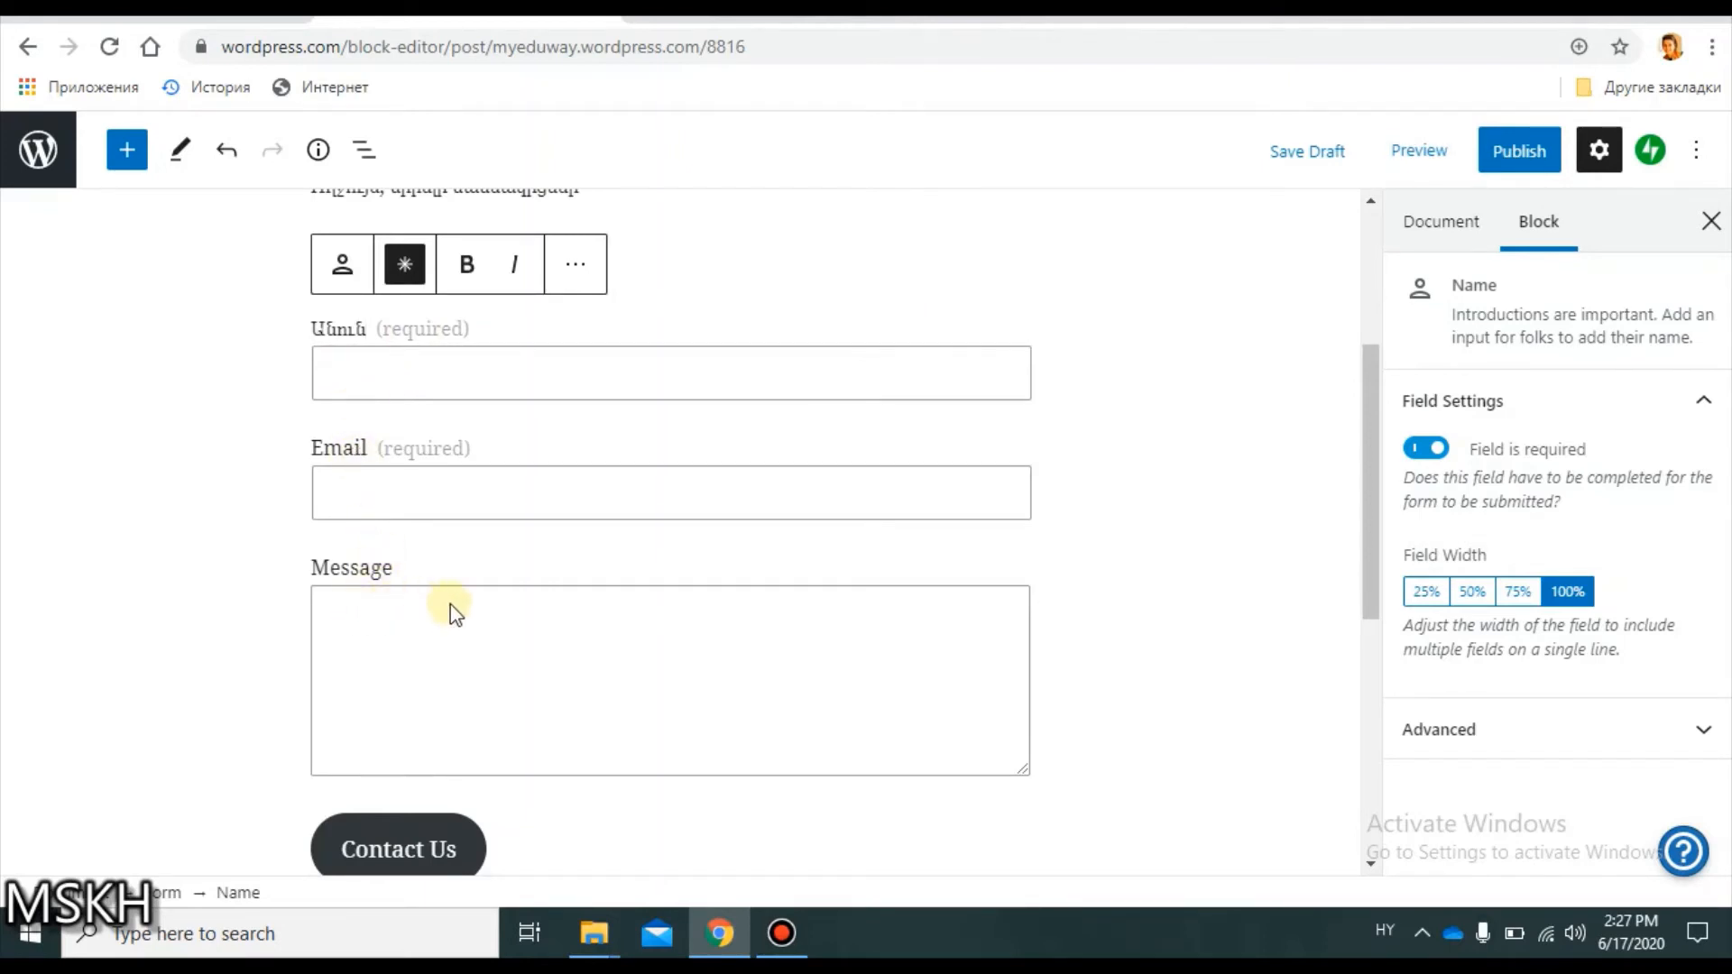
# Look through the contact form and display the field blocks that can be added inside it.
pyautogui.click(1371, 865)
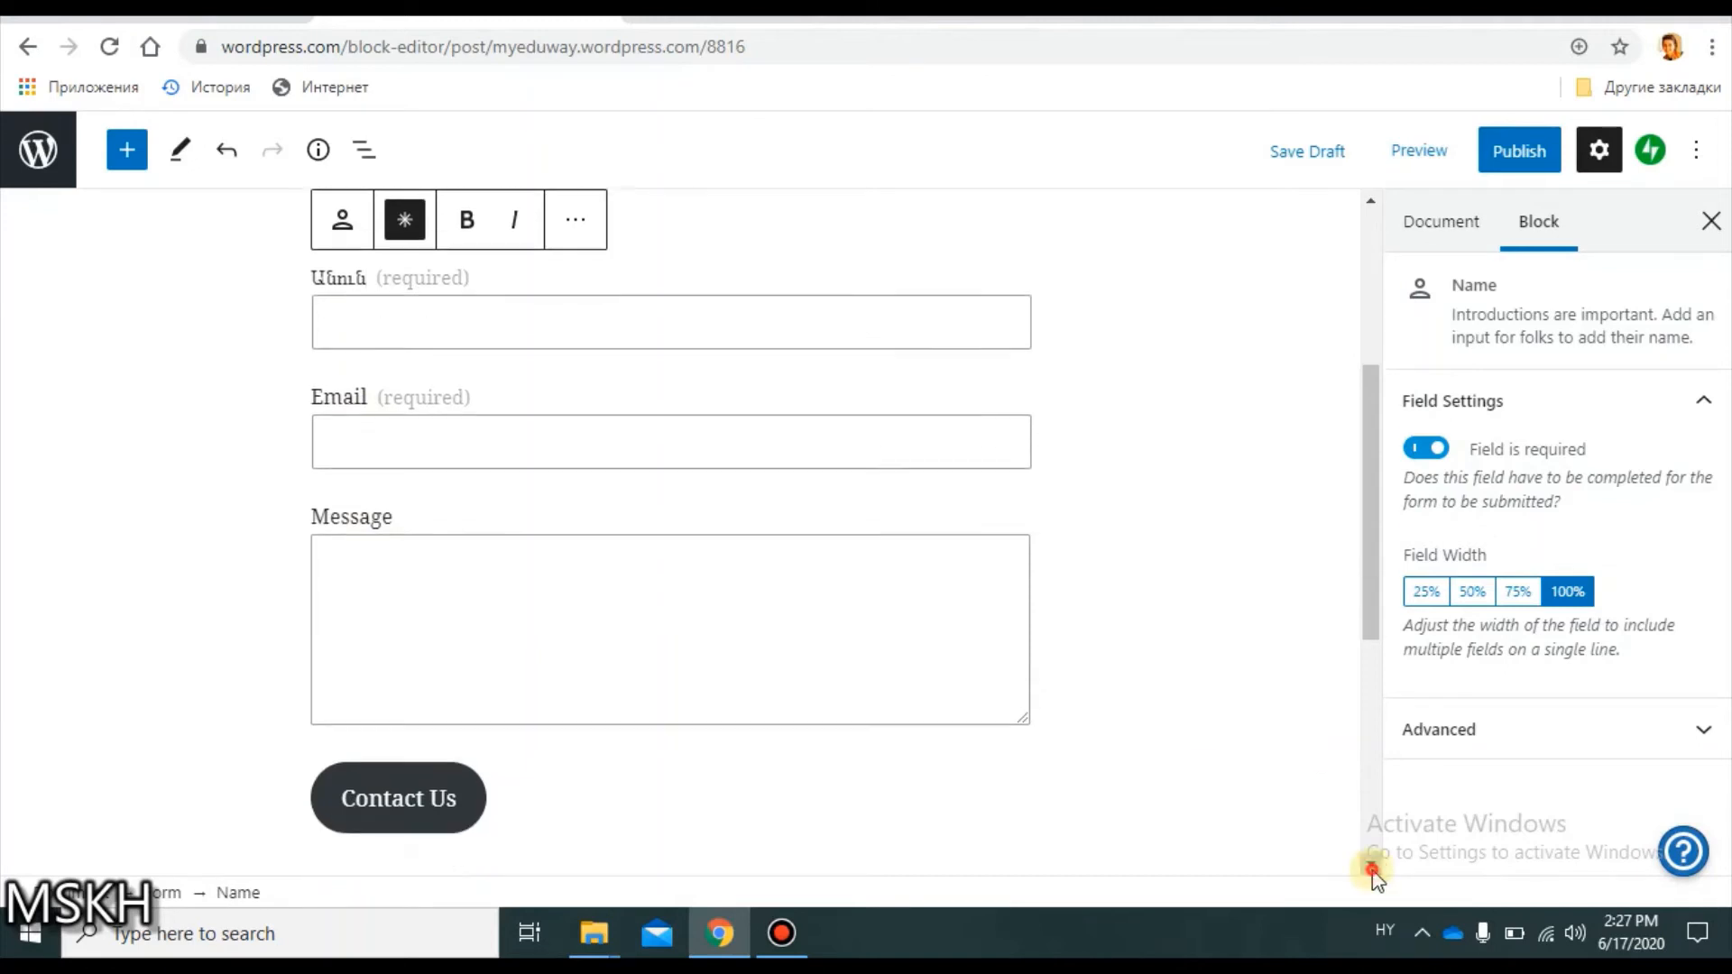
pyautogui.click(1371, 866)
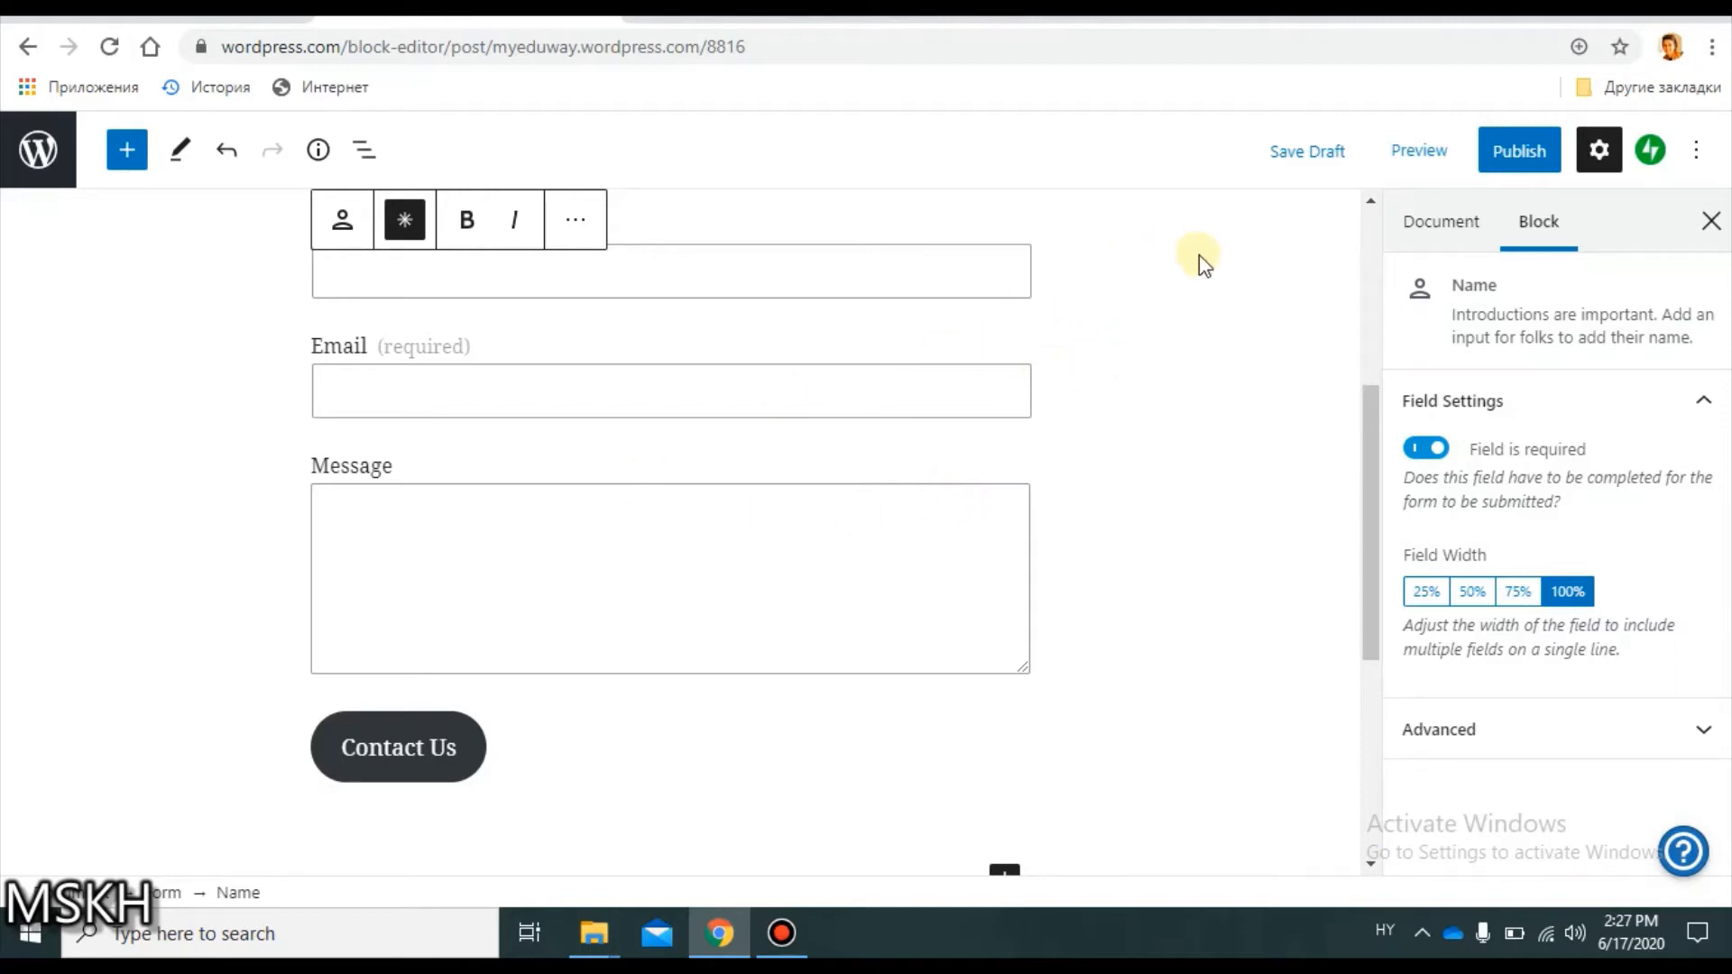
pyautogui.click(1370, 204)
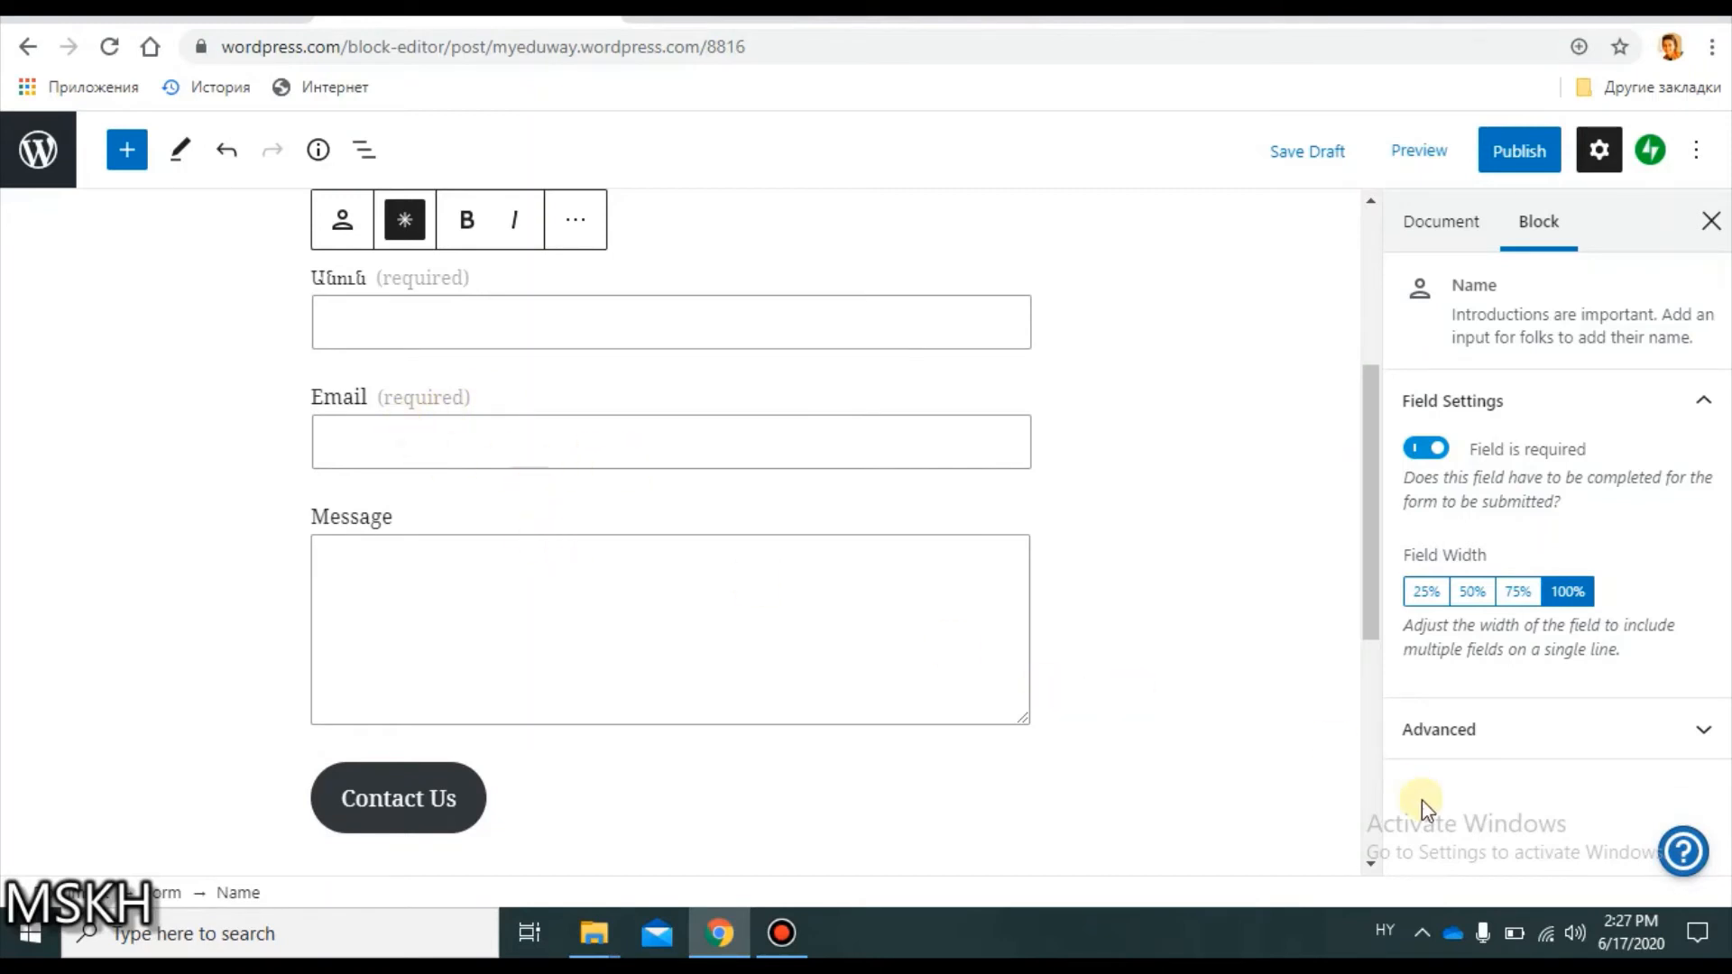
pyautogui.scroll(-3, 1375, 864)
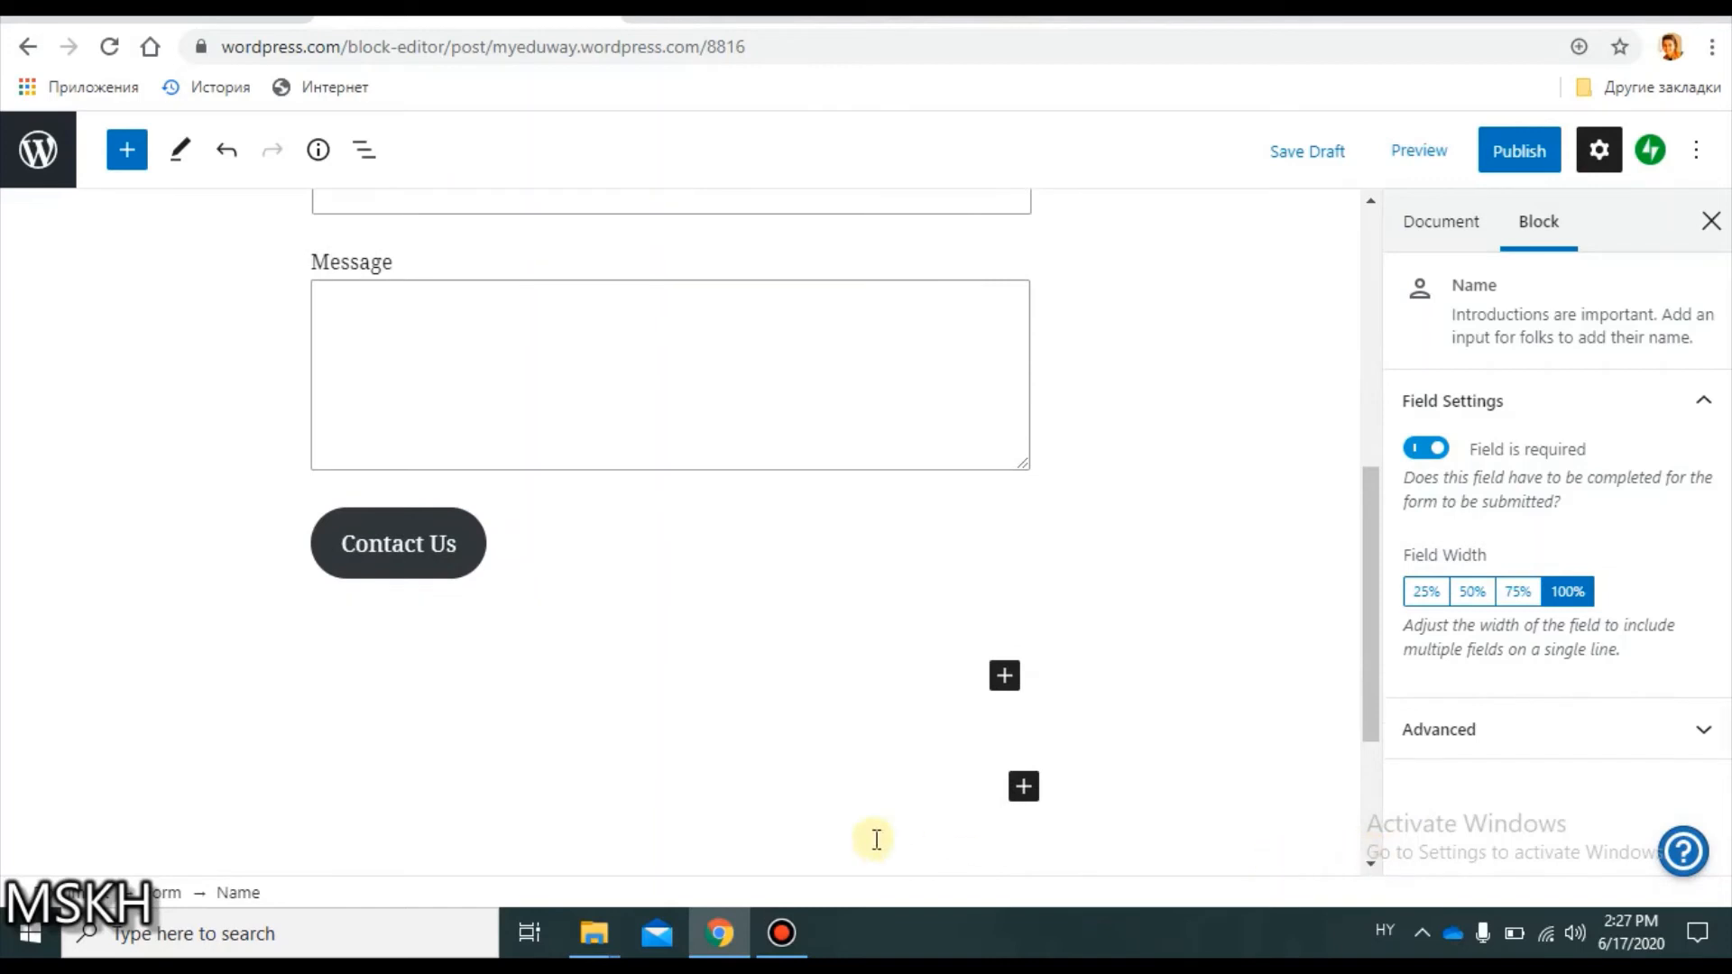
pyautogui.click(1003, 676)
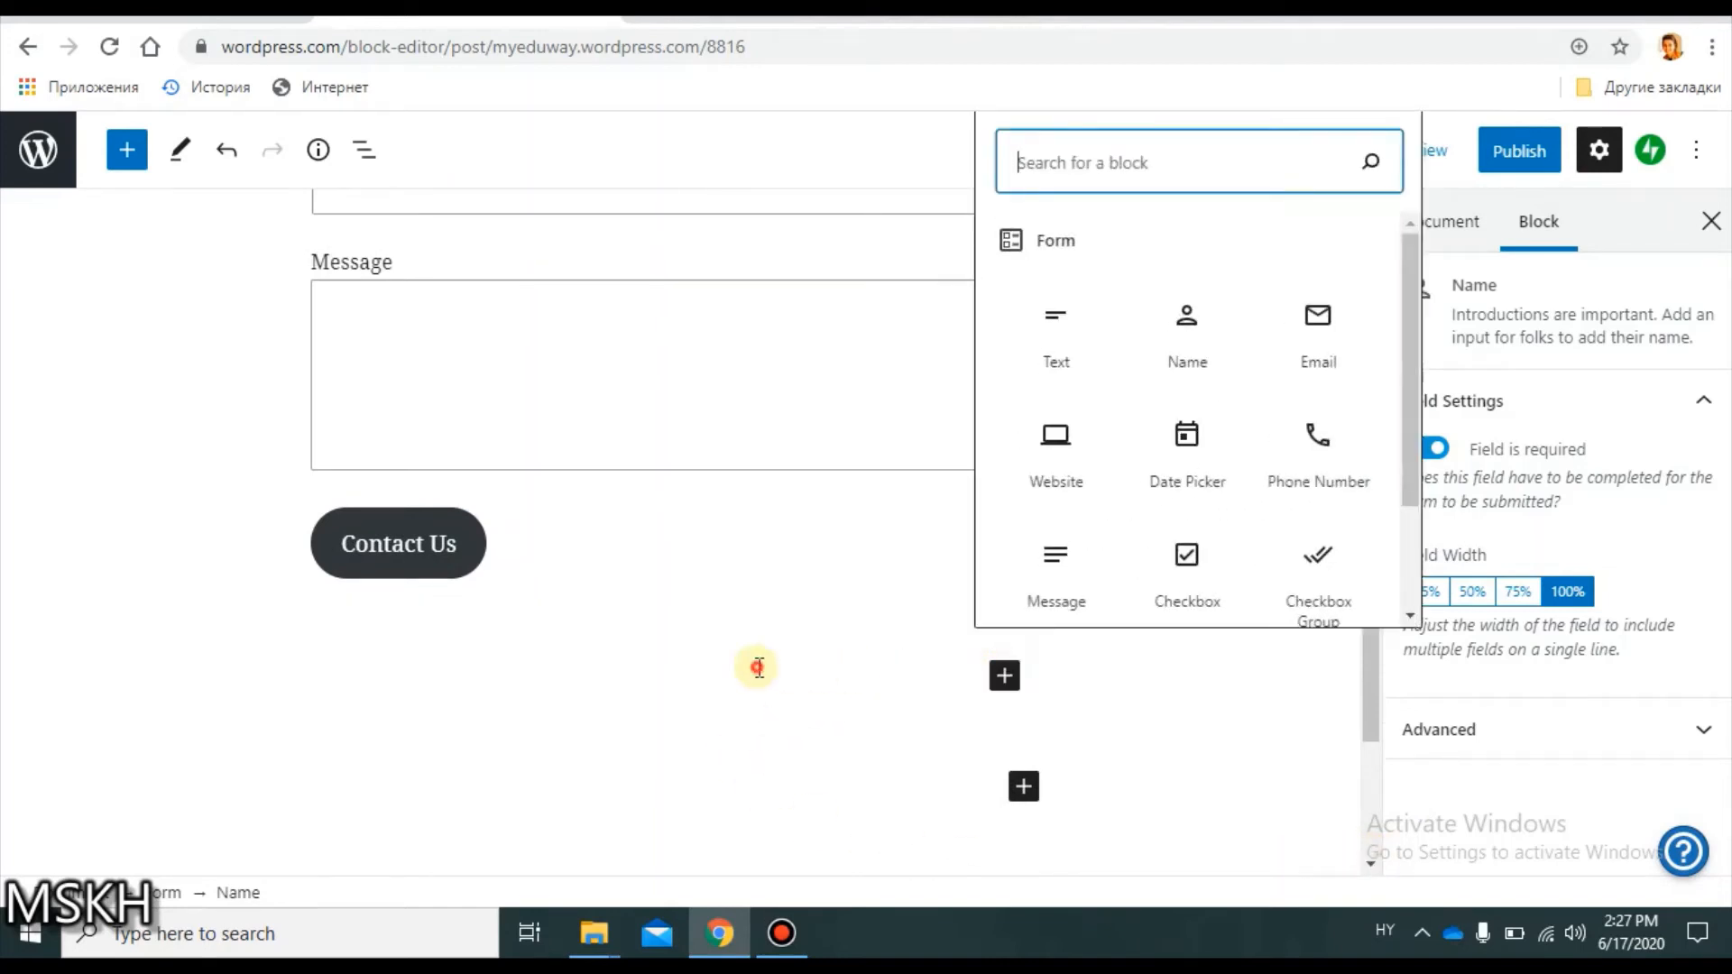
# Close the field list and delete the stray empty paragraph below the form button, along with the last letter of the button label.
pyautogui.click(587, 619)
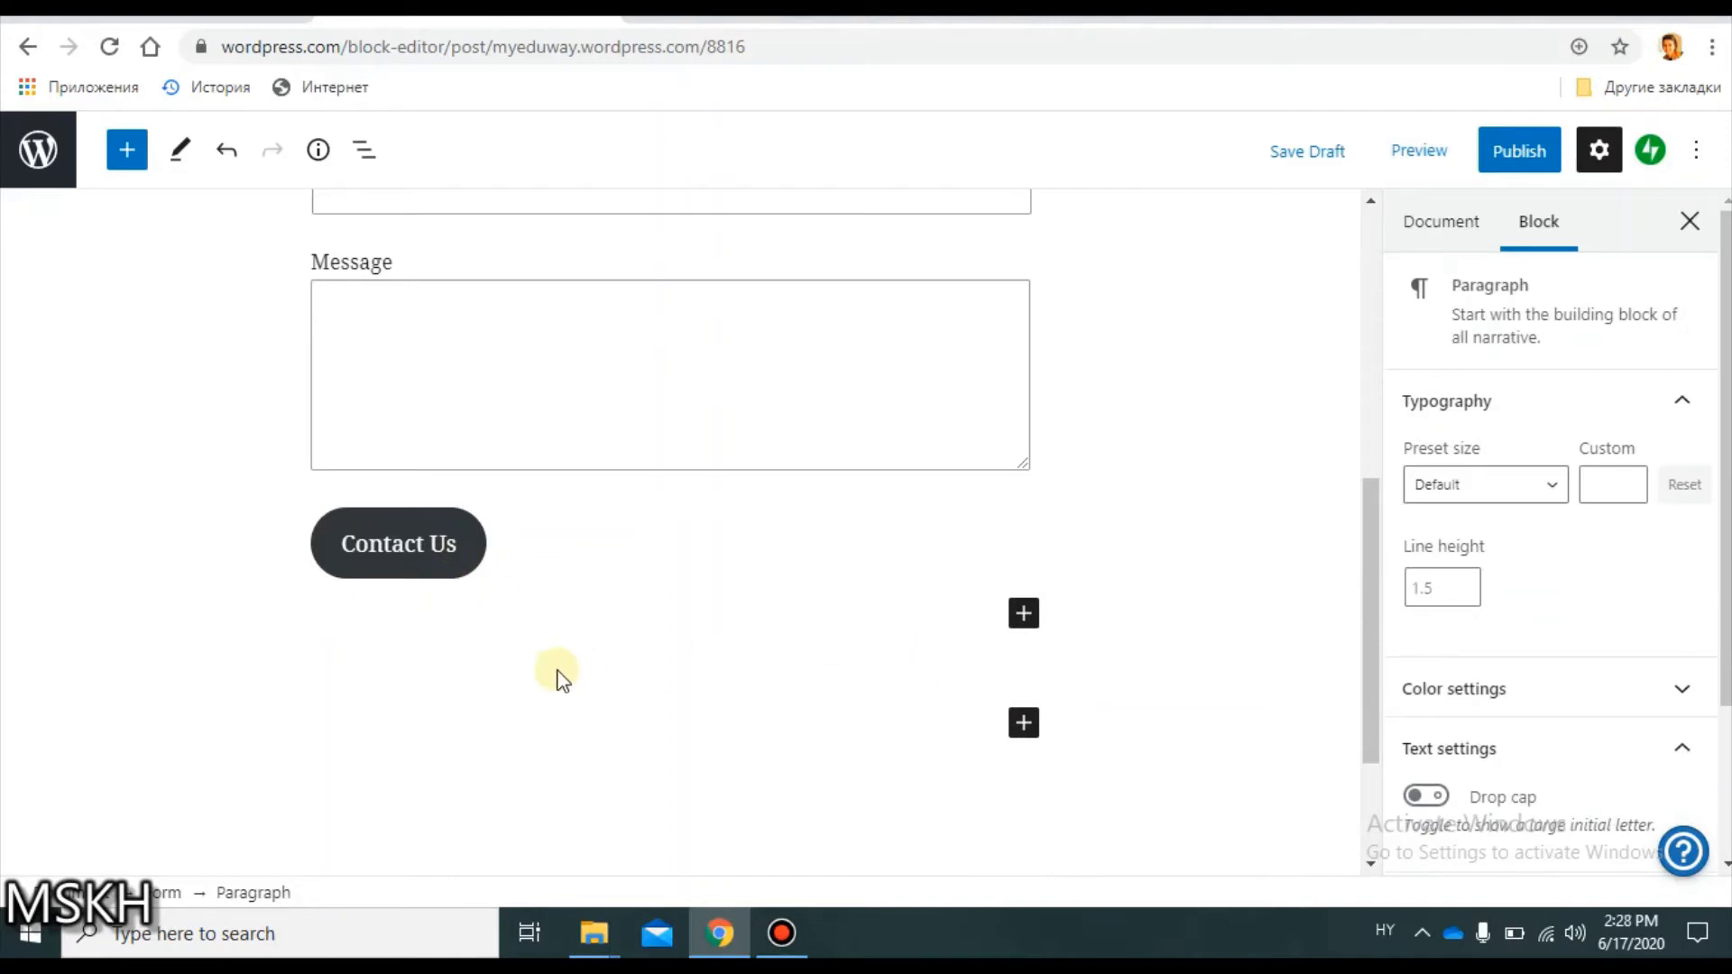
pyautogui.press('BackSpace')
pyautogui.press('BackSpace')
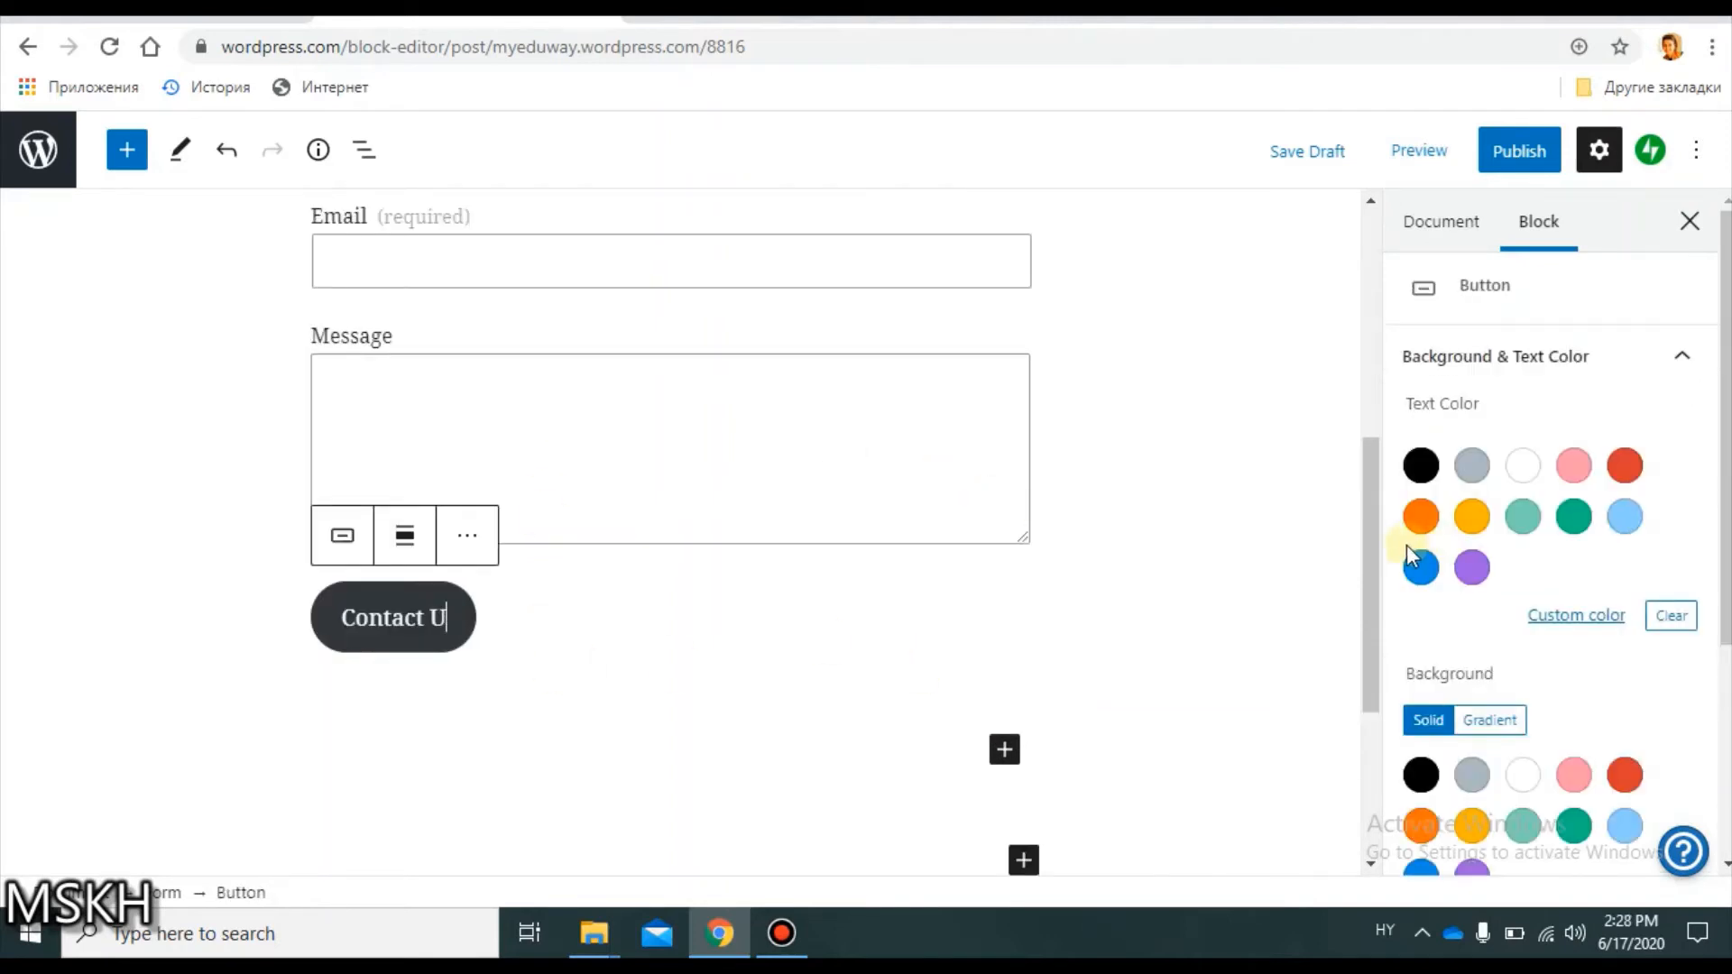
# Inspect the field settings of the contact form's name field and Message field.
pyautogui.moveTo(1373, 542); pyautogui.dragTo(1350, 440)
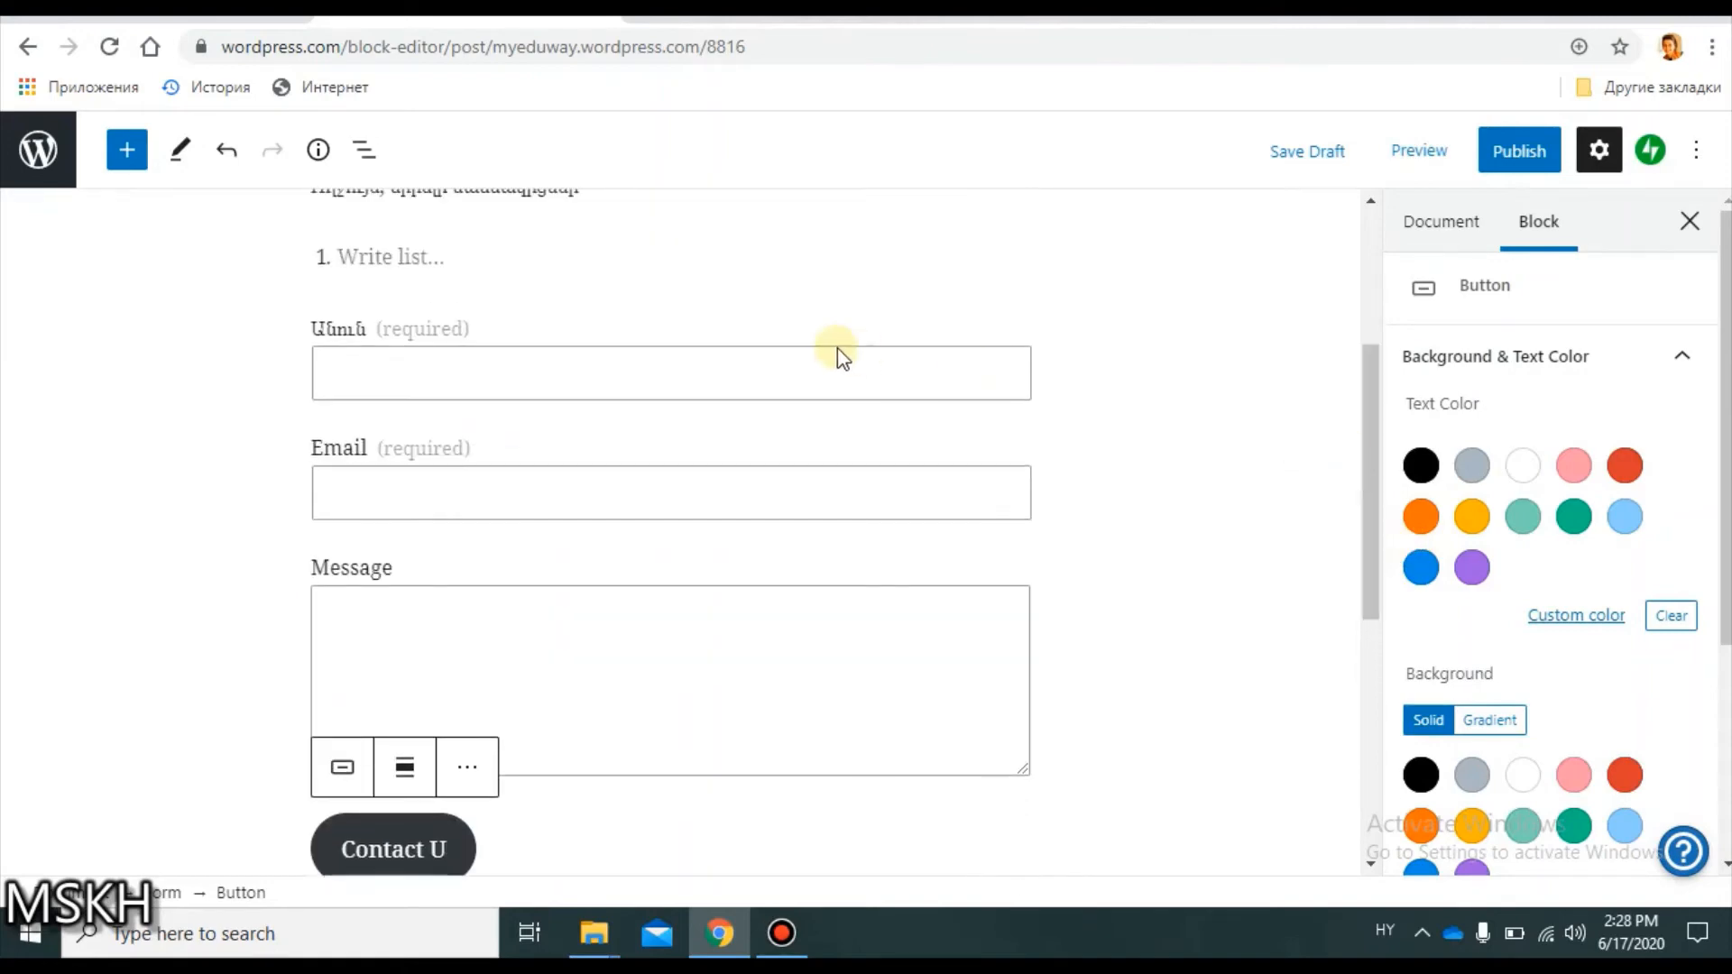
pyautogui.click(839, 356)
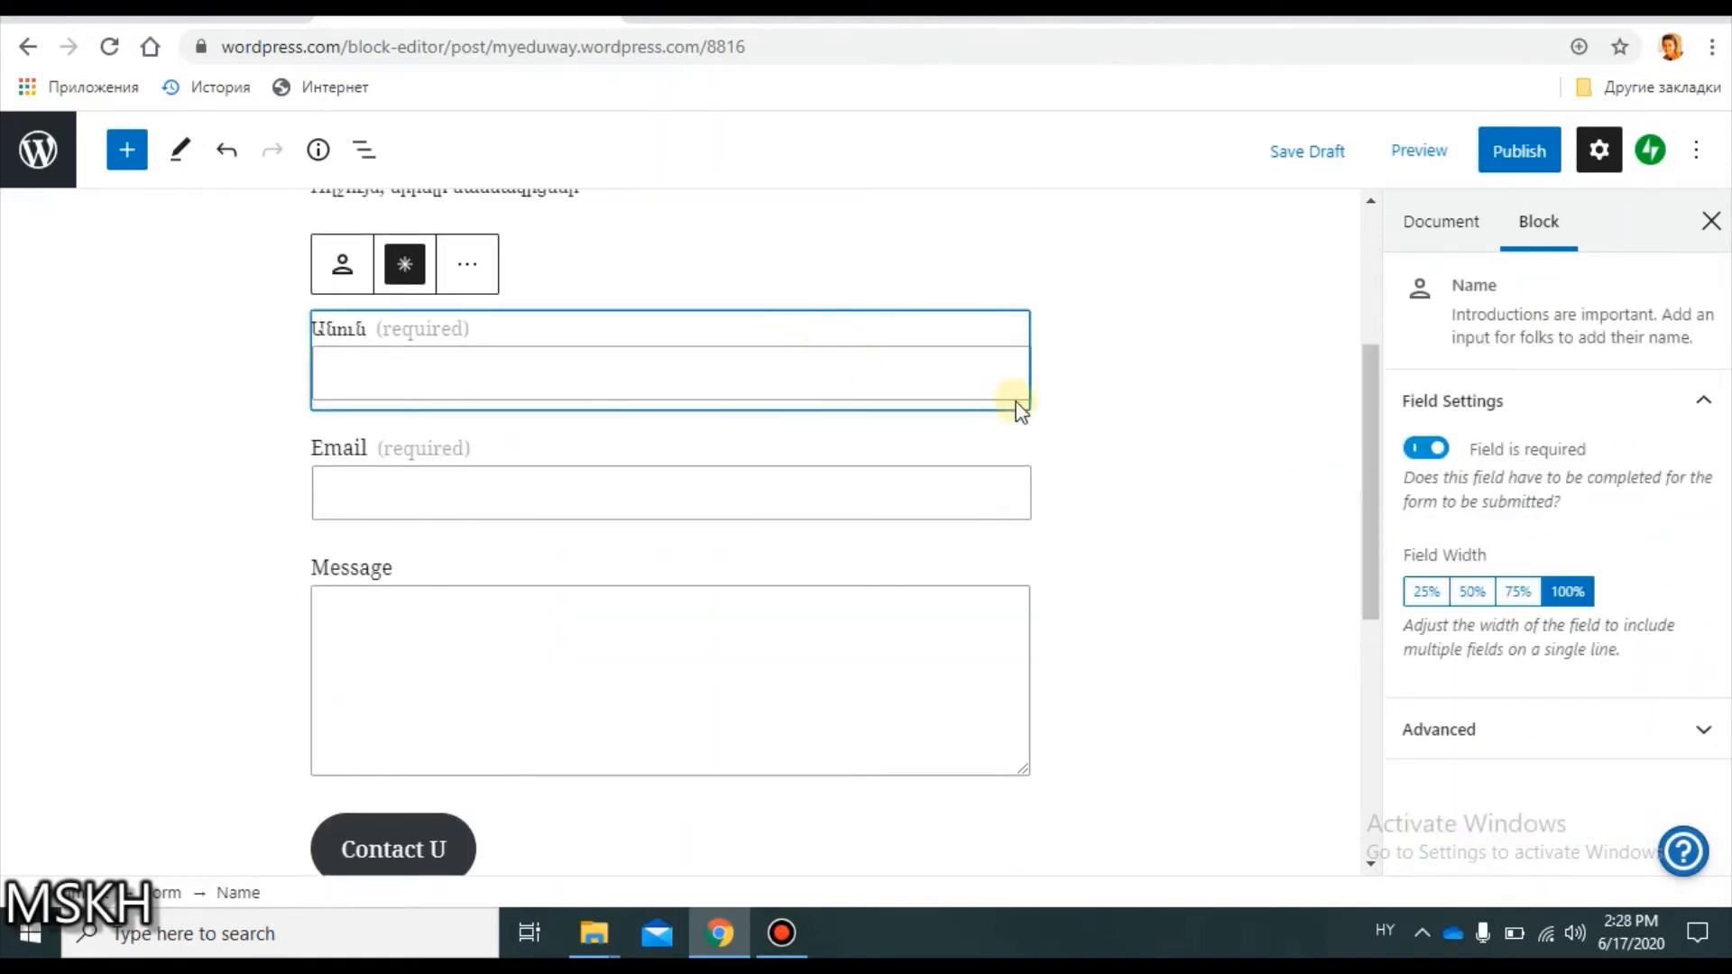
pyautogui.click(931, 631)
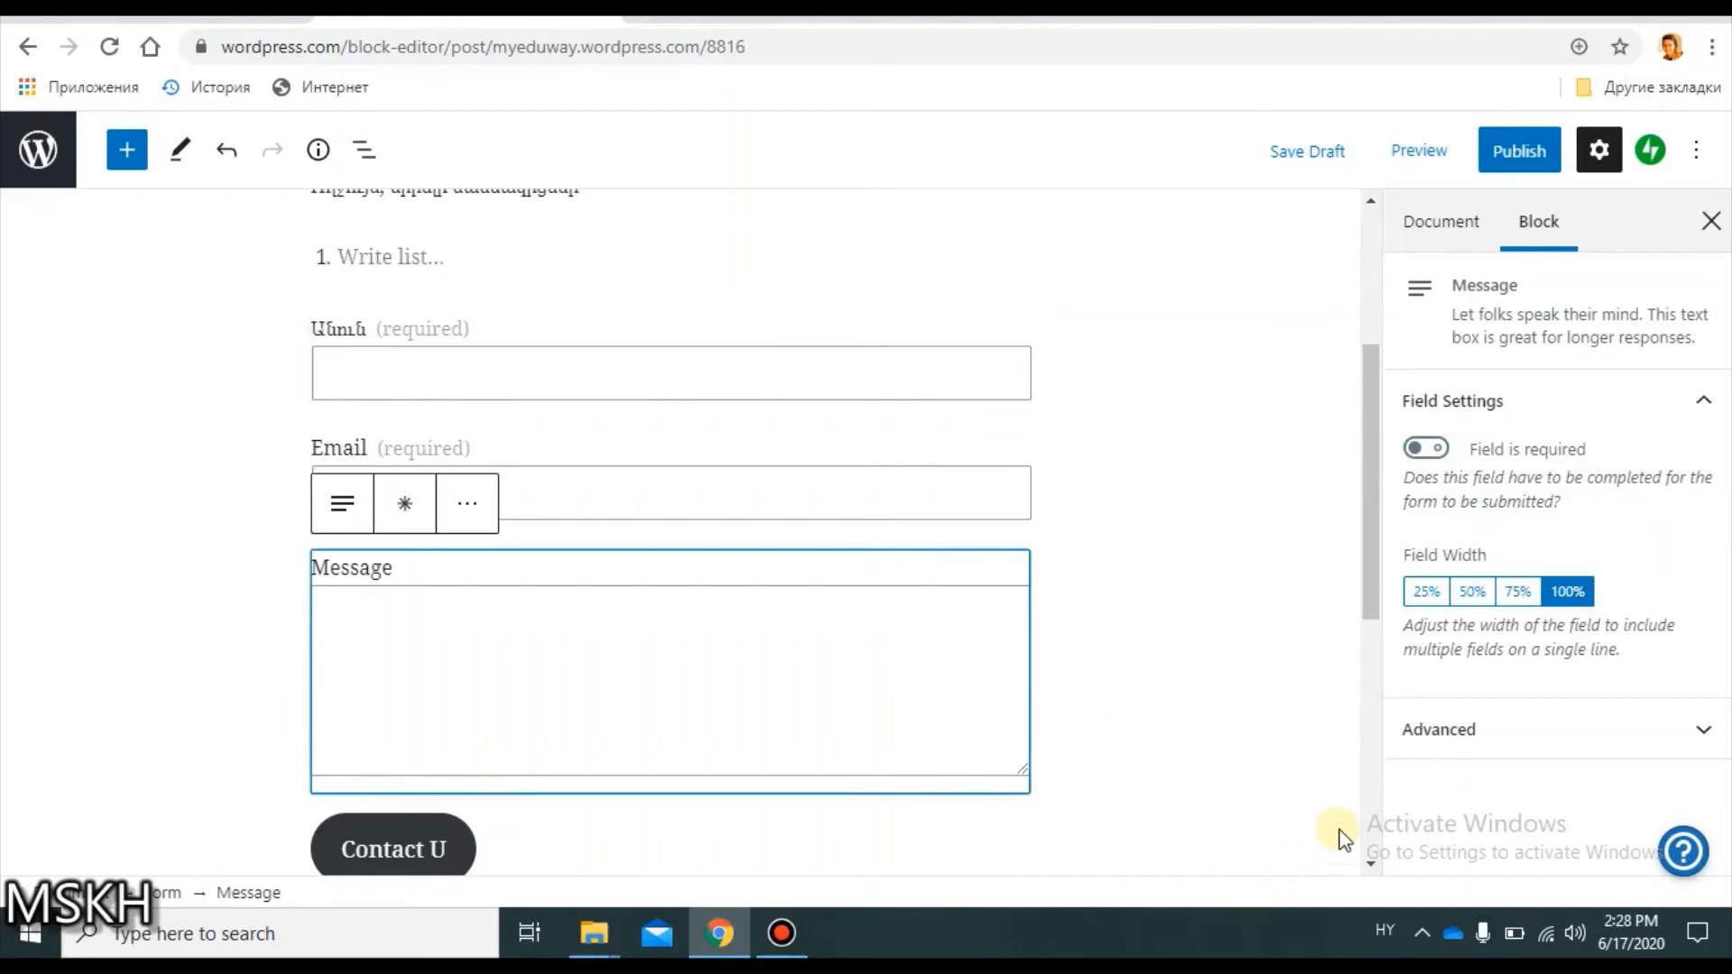
pyautogui.moveTo(1367, 588); pyautogui.dragTo(1367, 689)
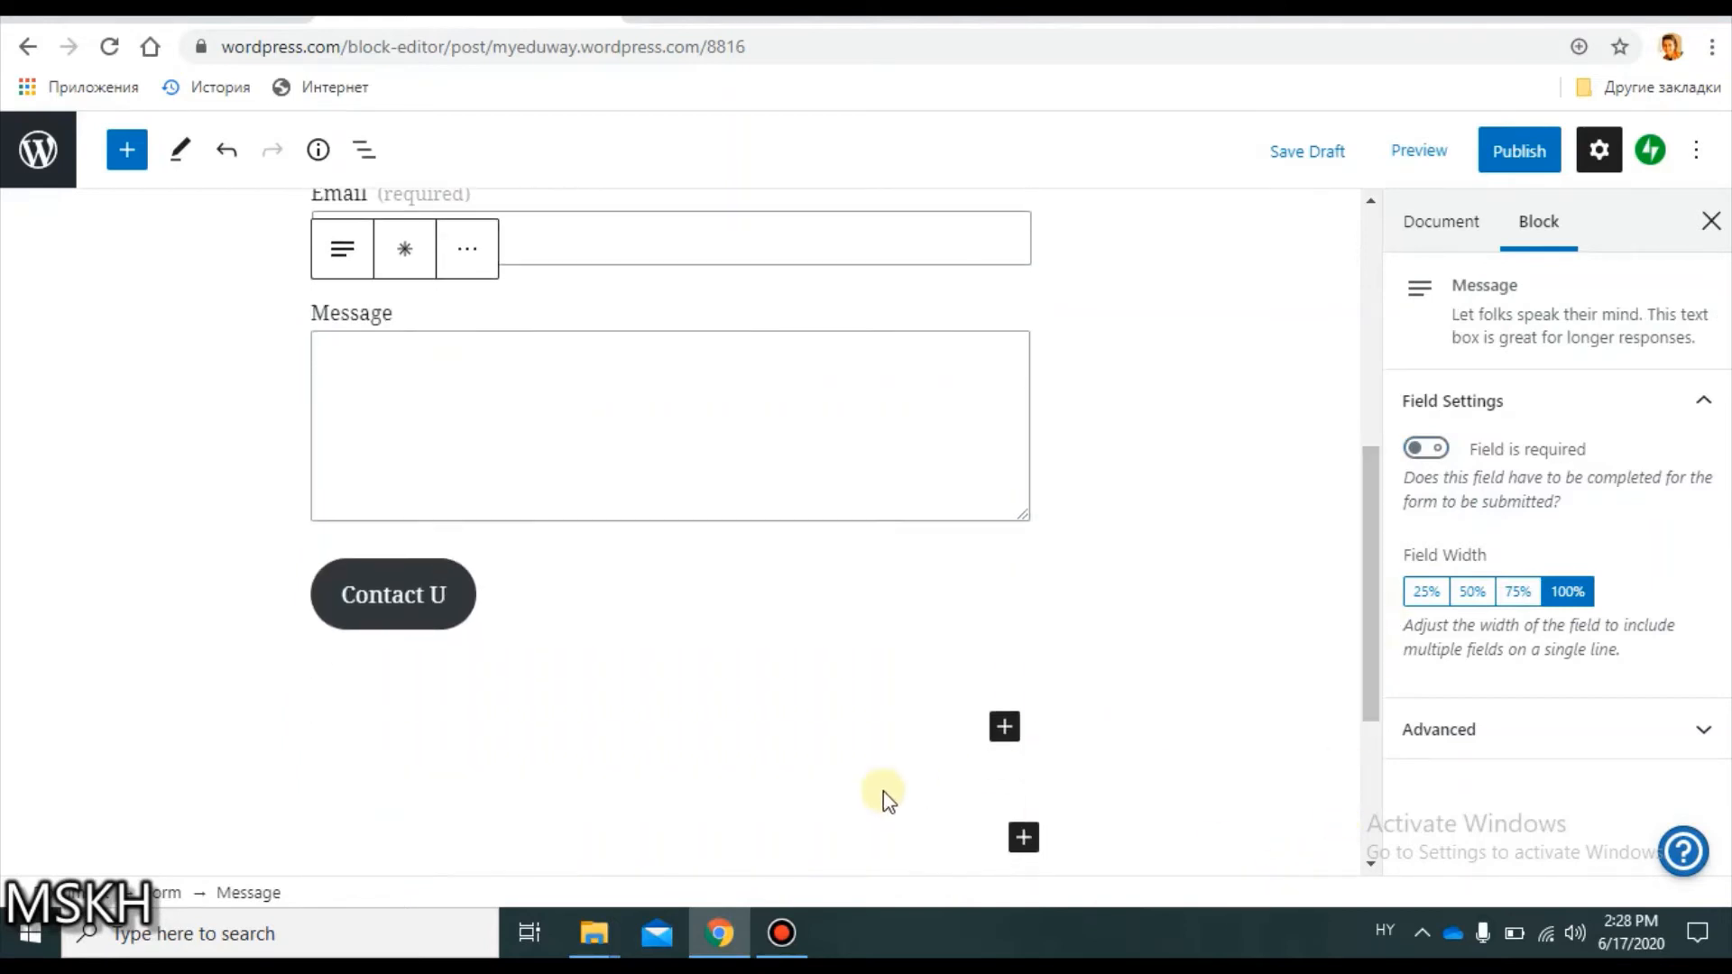
# Browse the field blocks available for the form, from Text through Radio and Select, without adding one.
pyautogui.click(1004, 727)
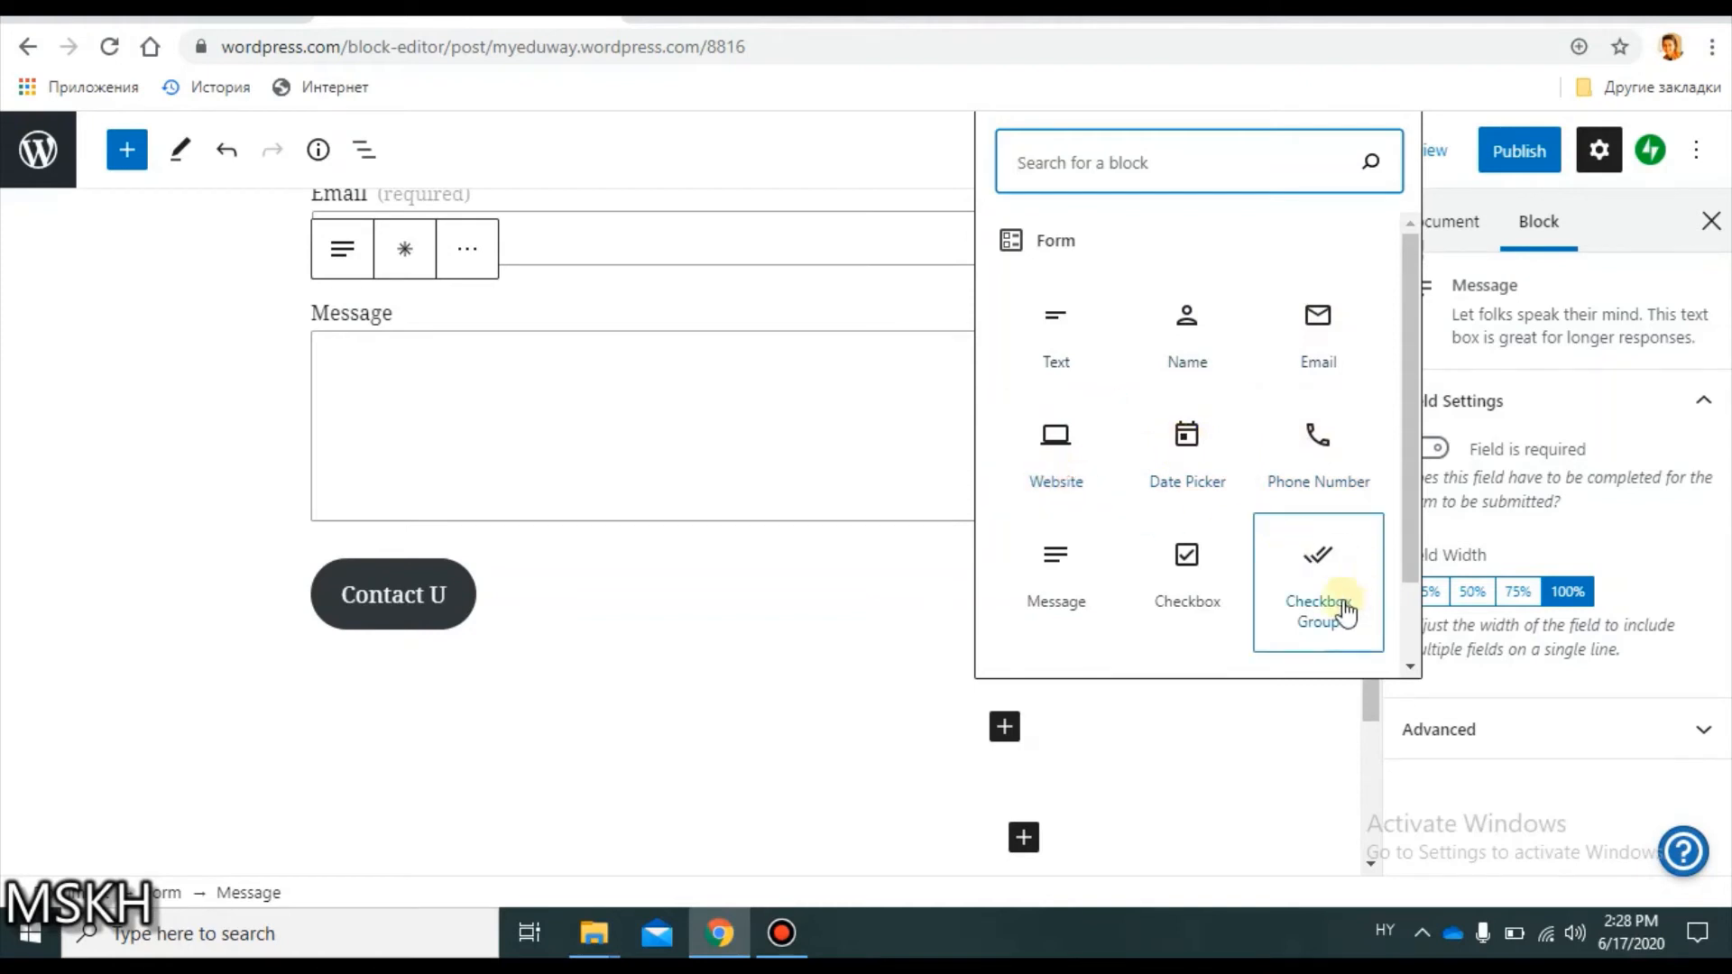
pyautogui.click(1409, 626)
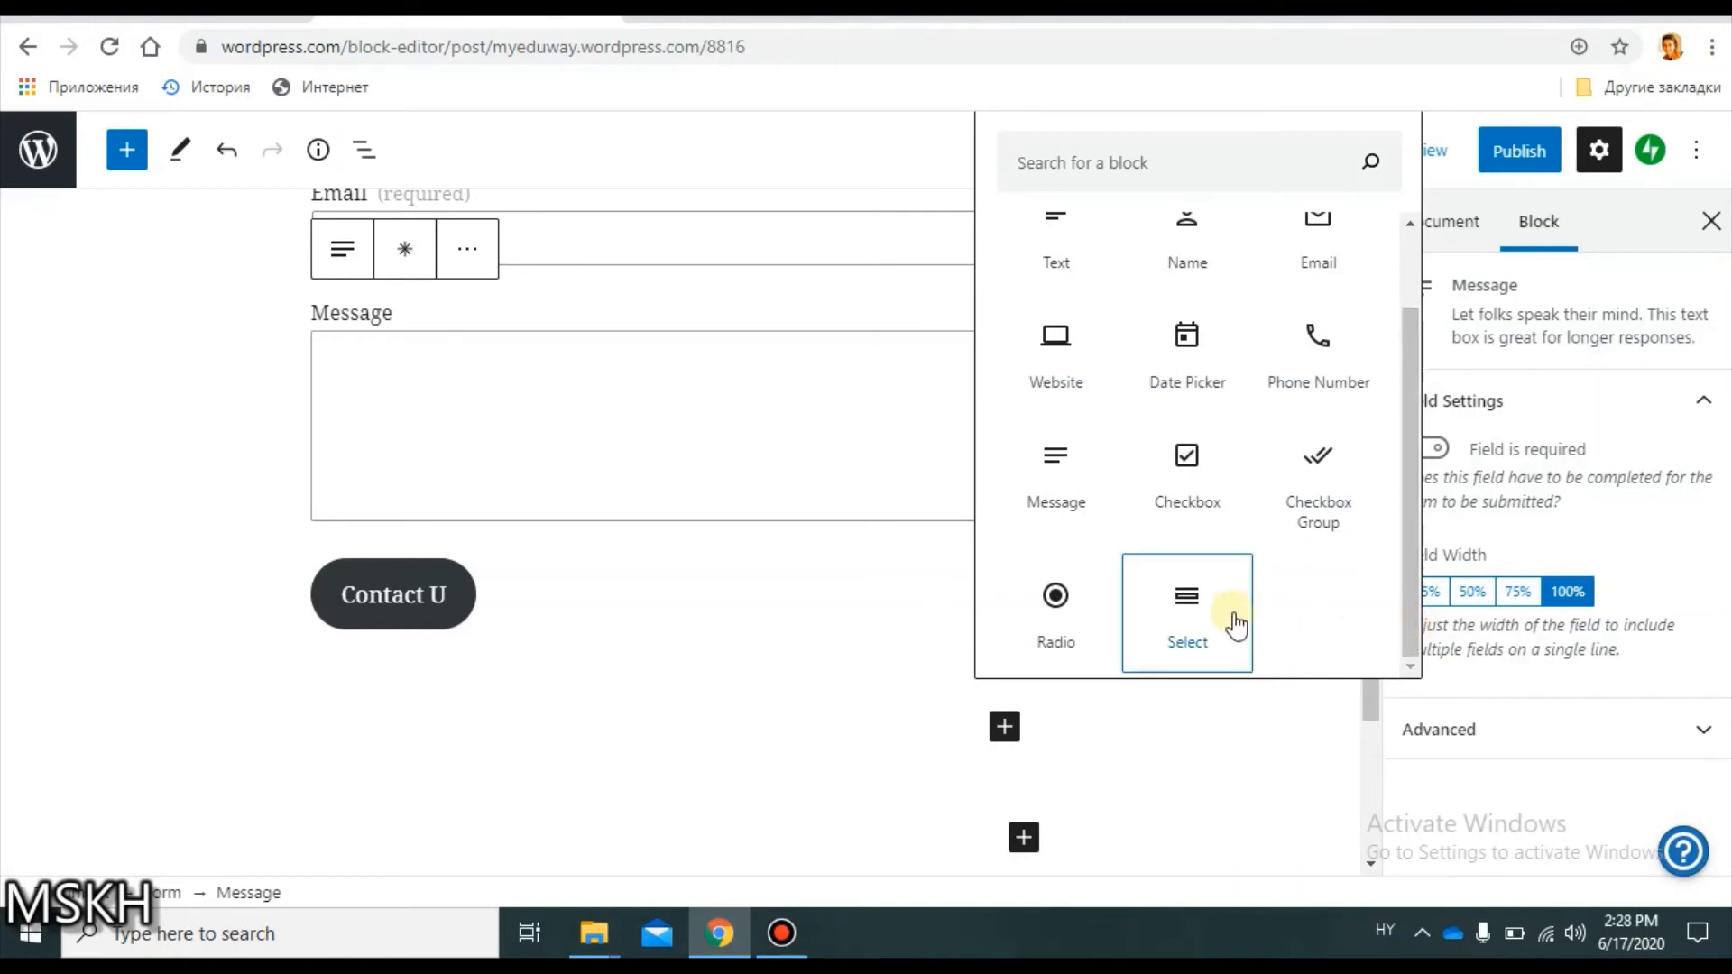
pyautogui.click(637, 594)
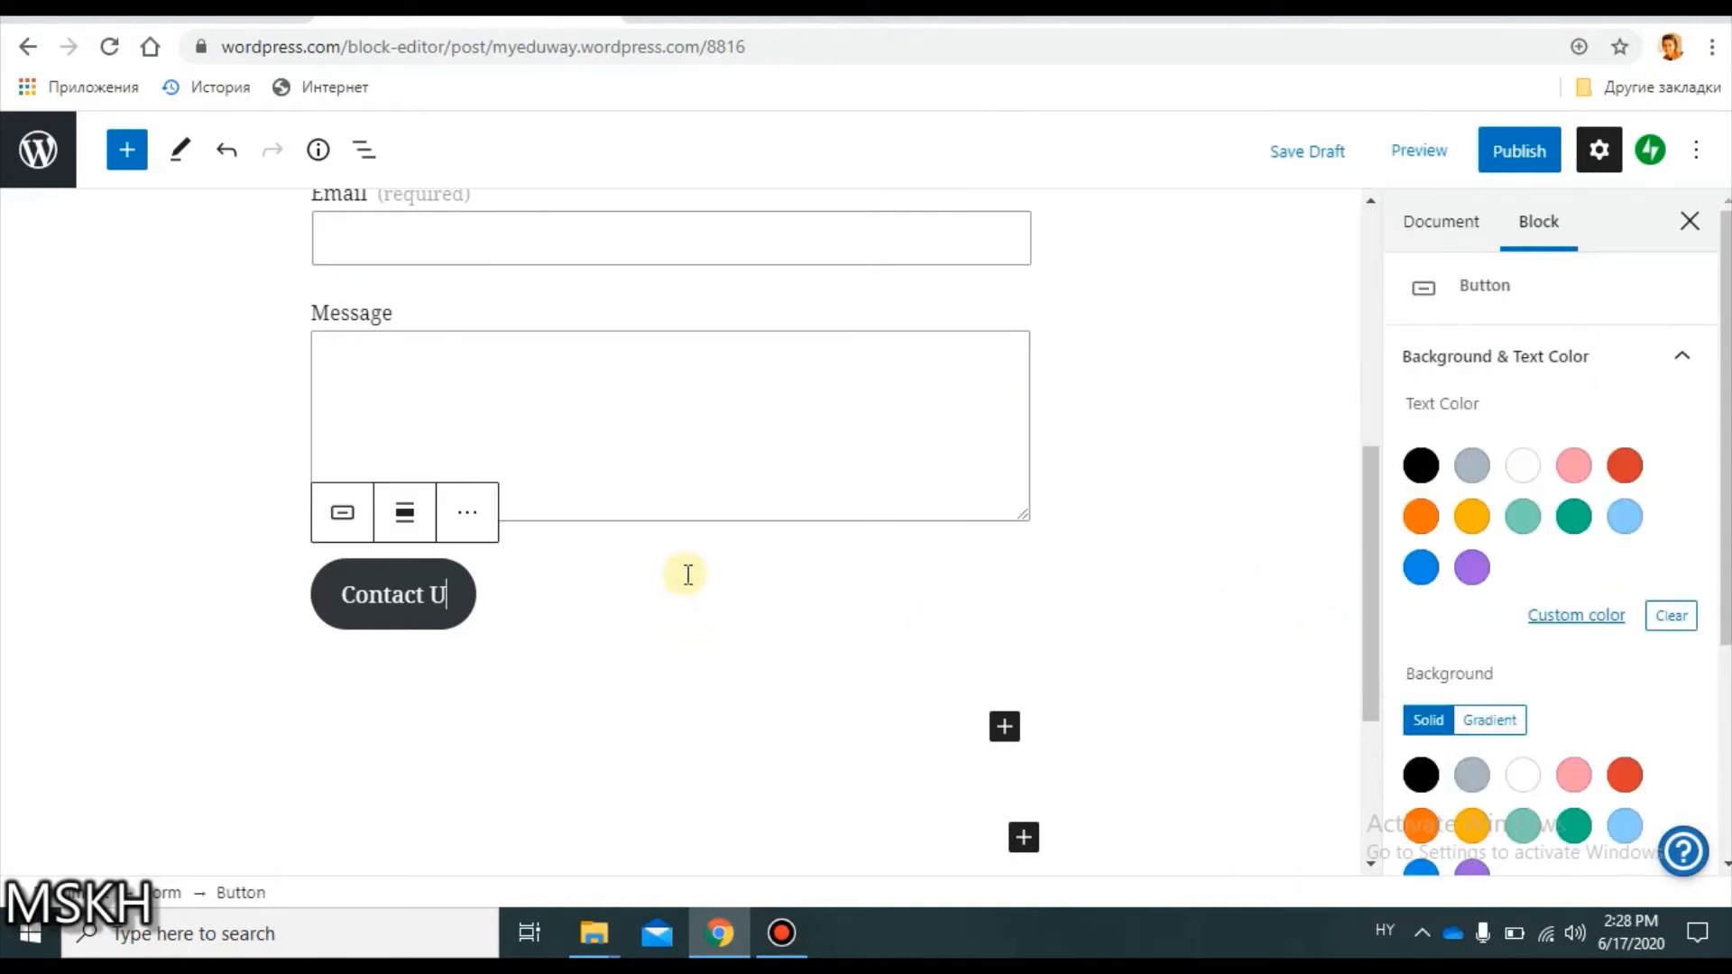
# Compare the insertion points inside and below the contact form, leaving their block lists without choosing a block.
pyautogui.scroll(2, 1372, 203)
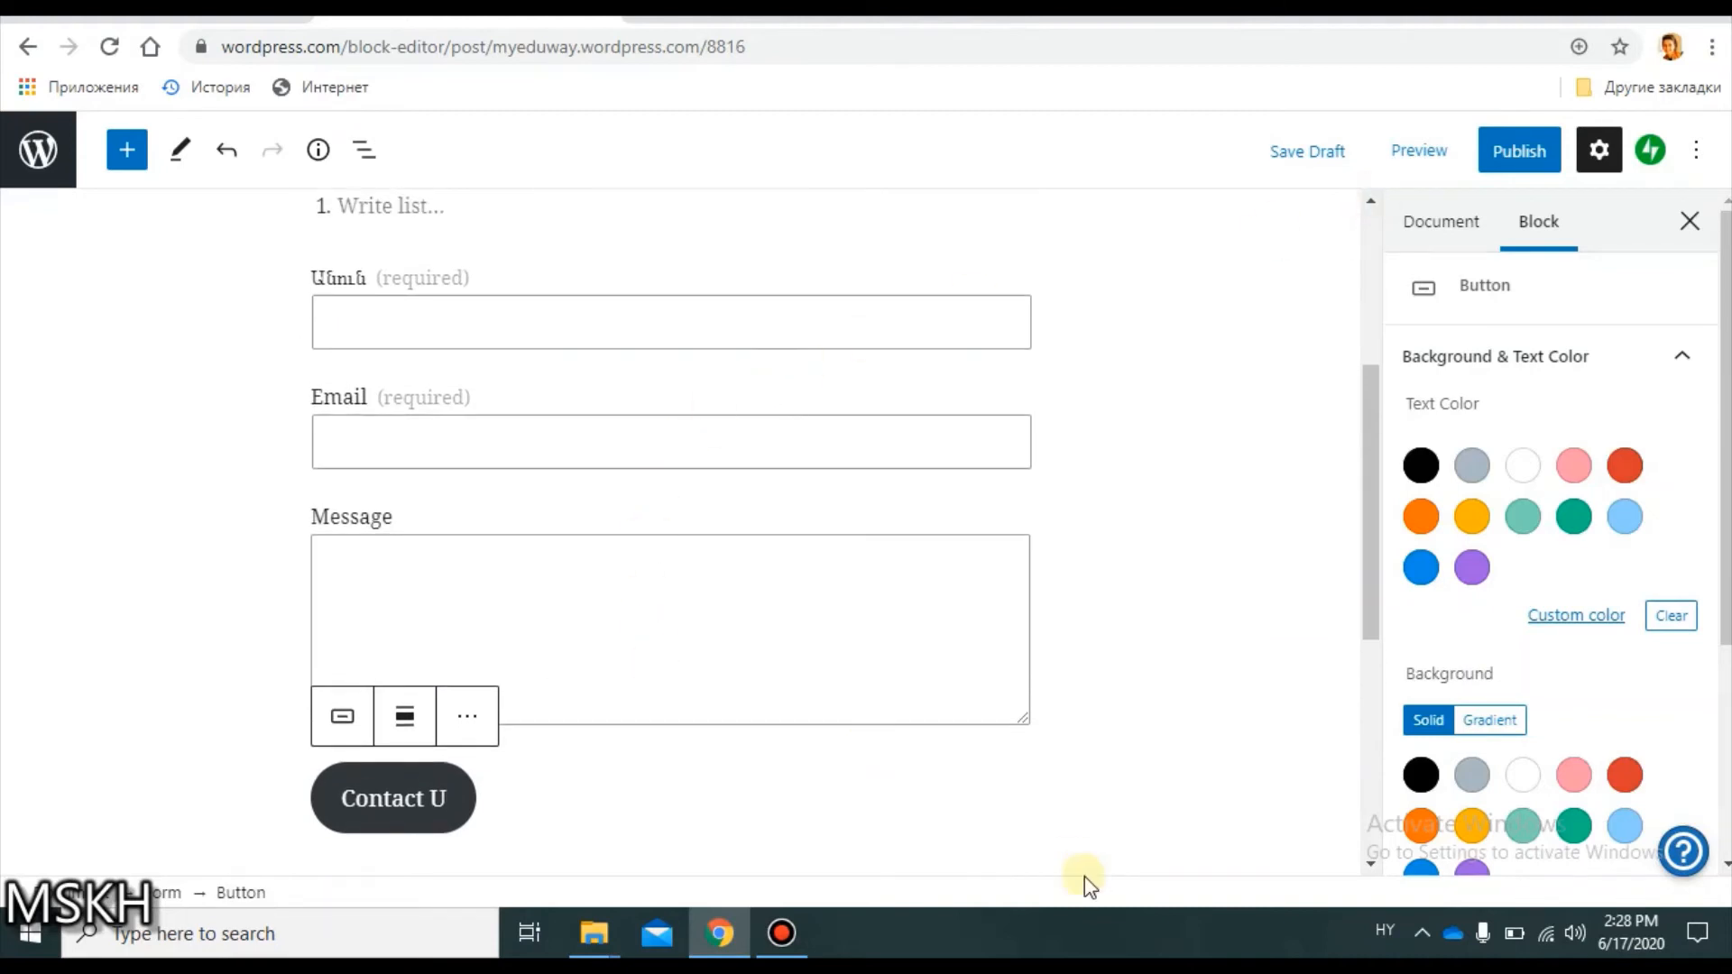
pyautogui.scroll(-3, 1372, 864)
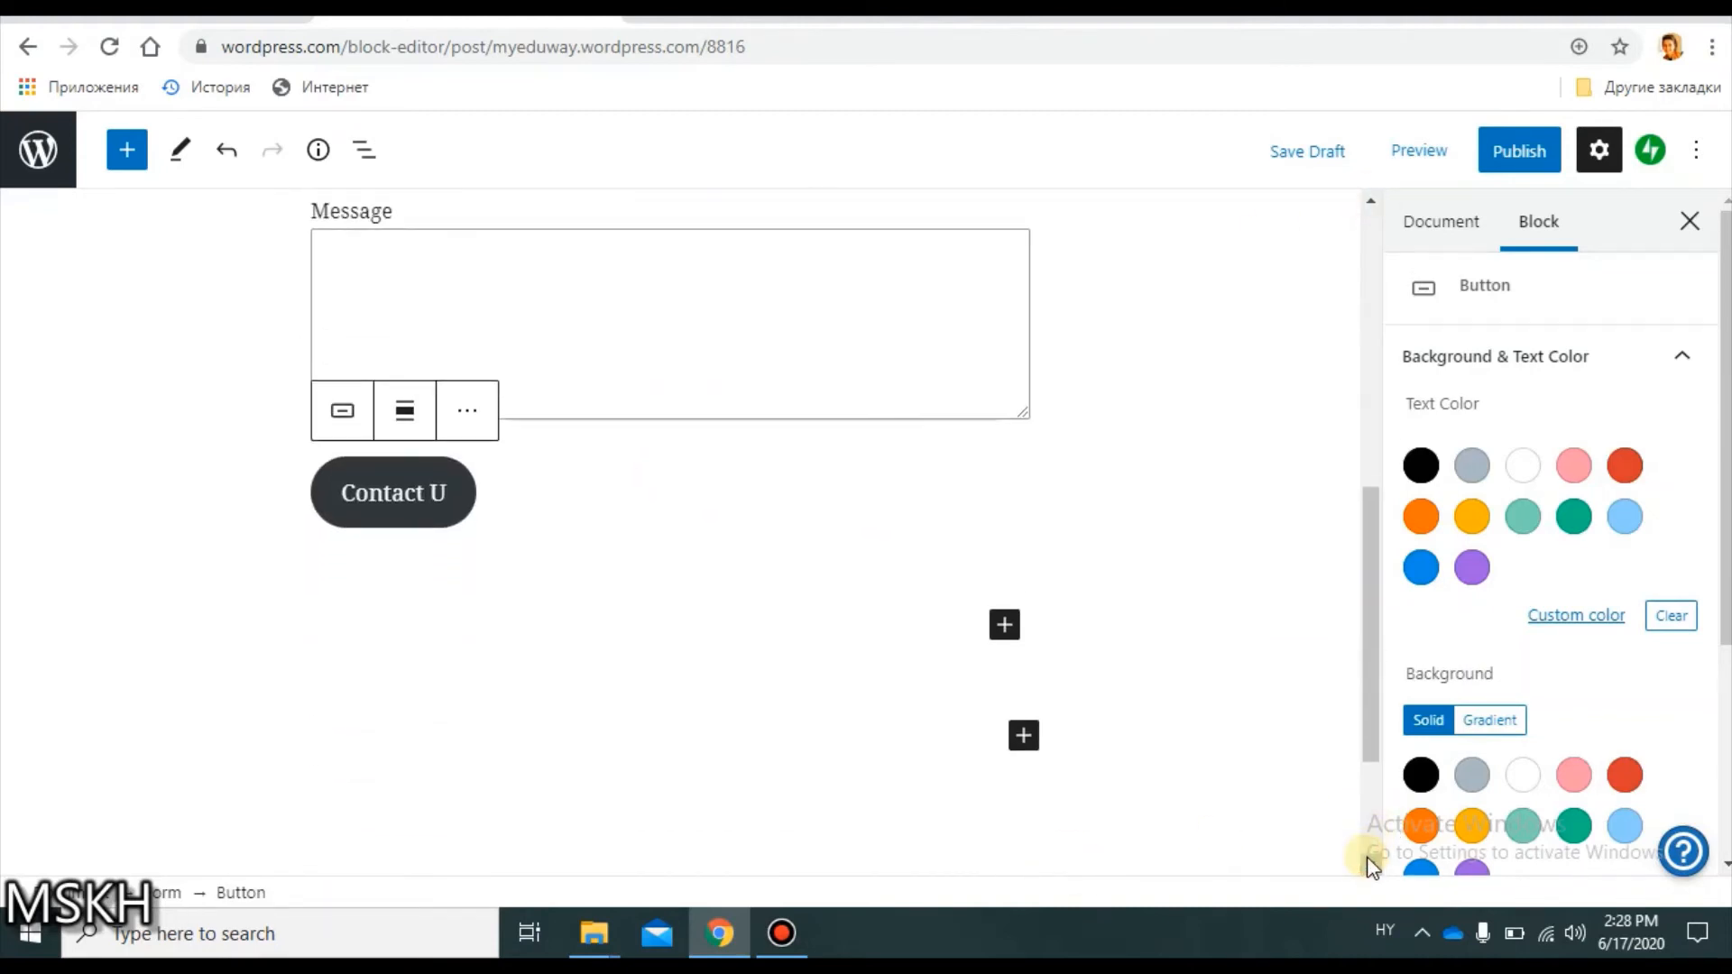
pyautogui.click(1005, 625)
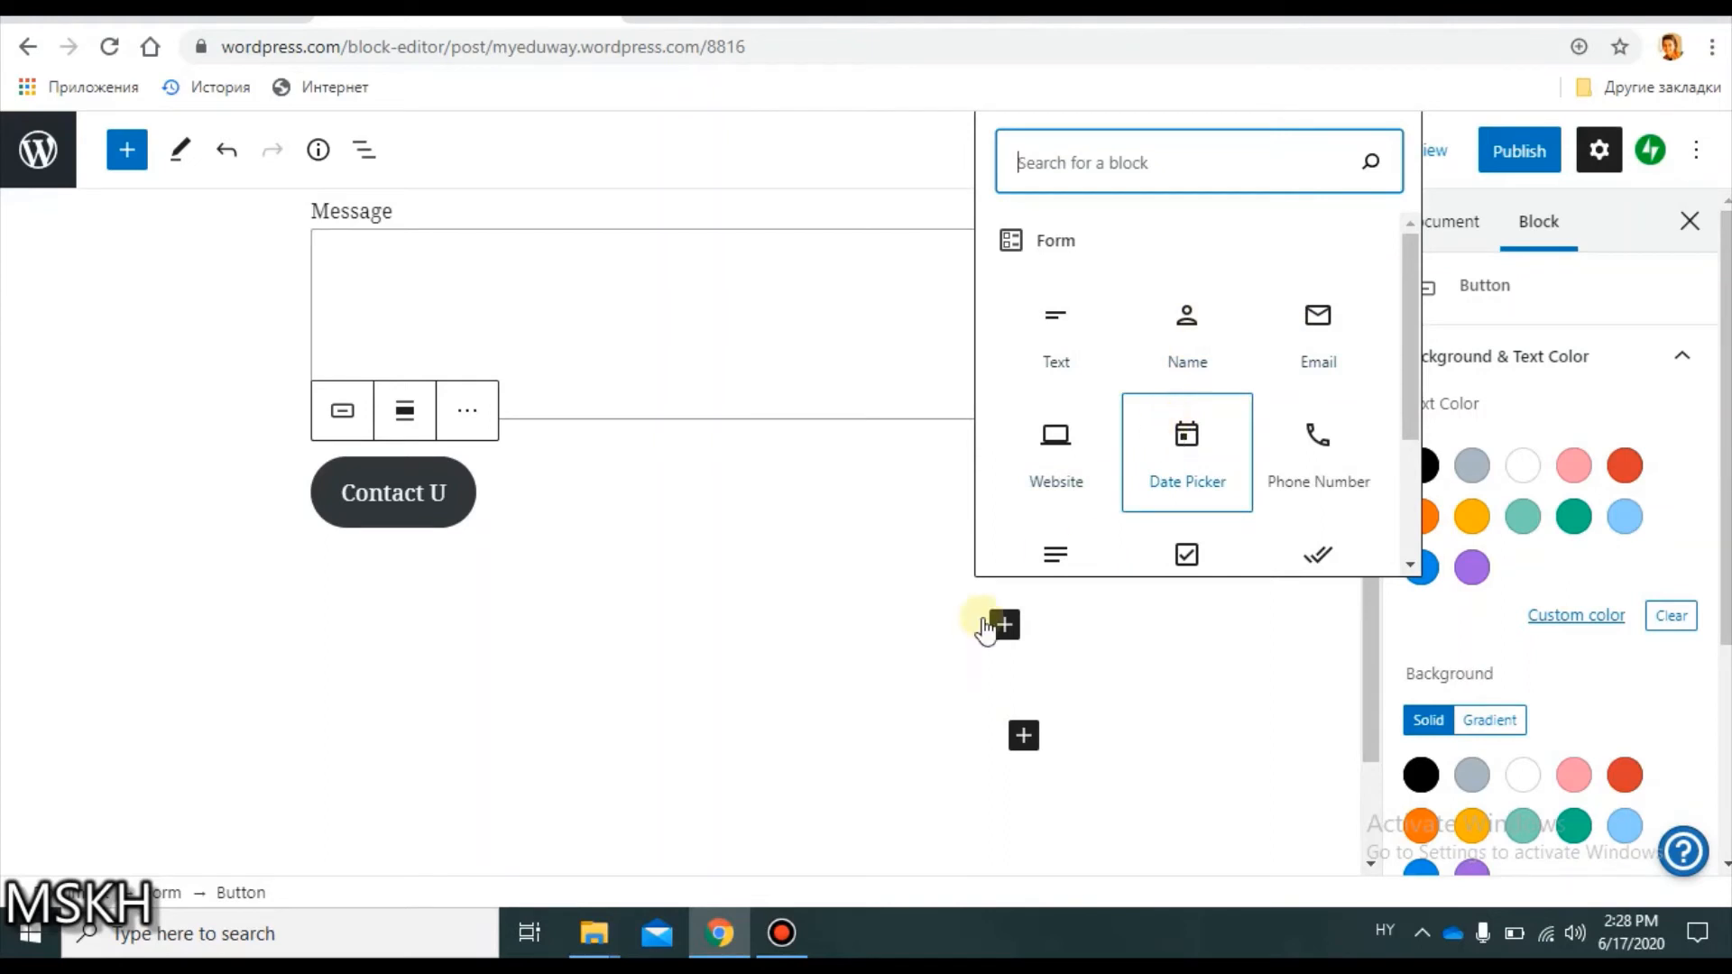
pyautogui.click(1023, 735)
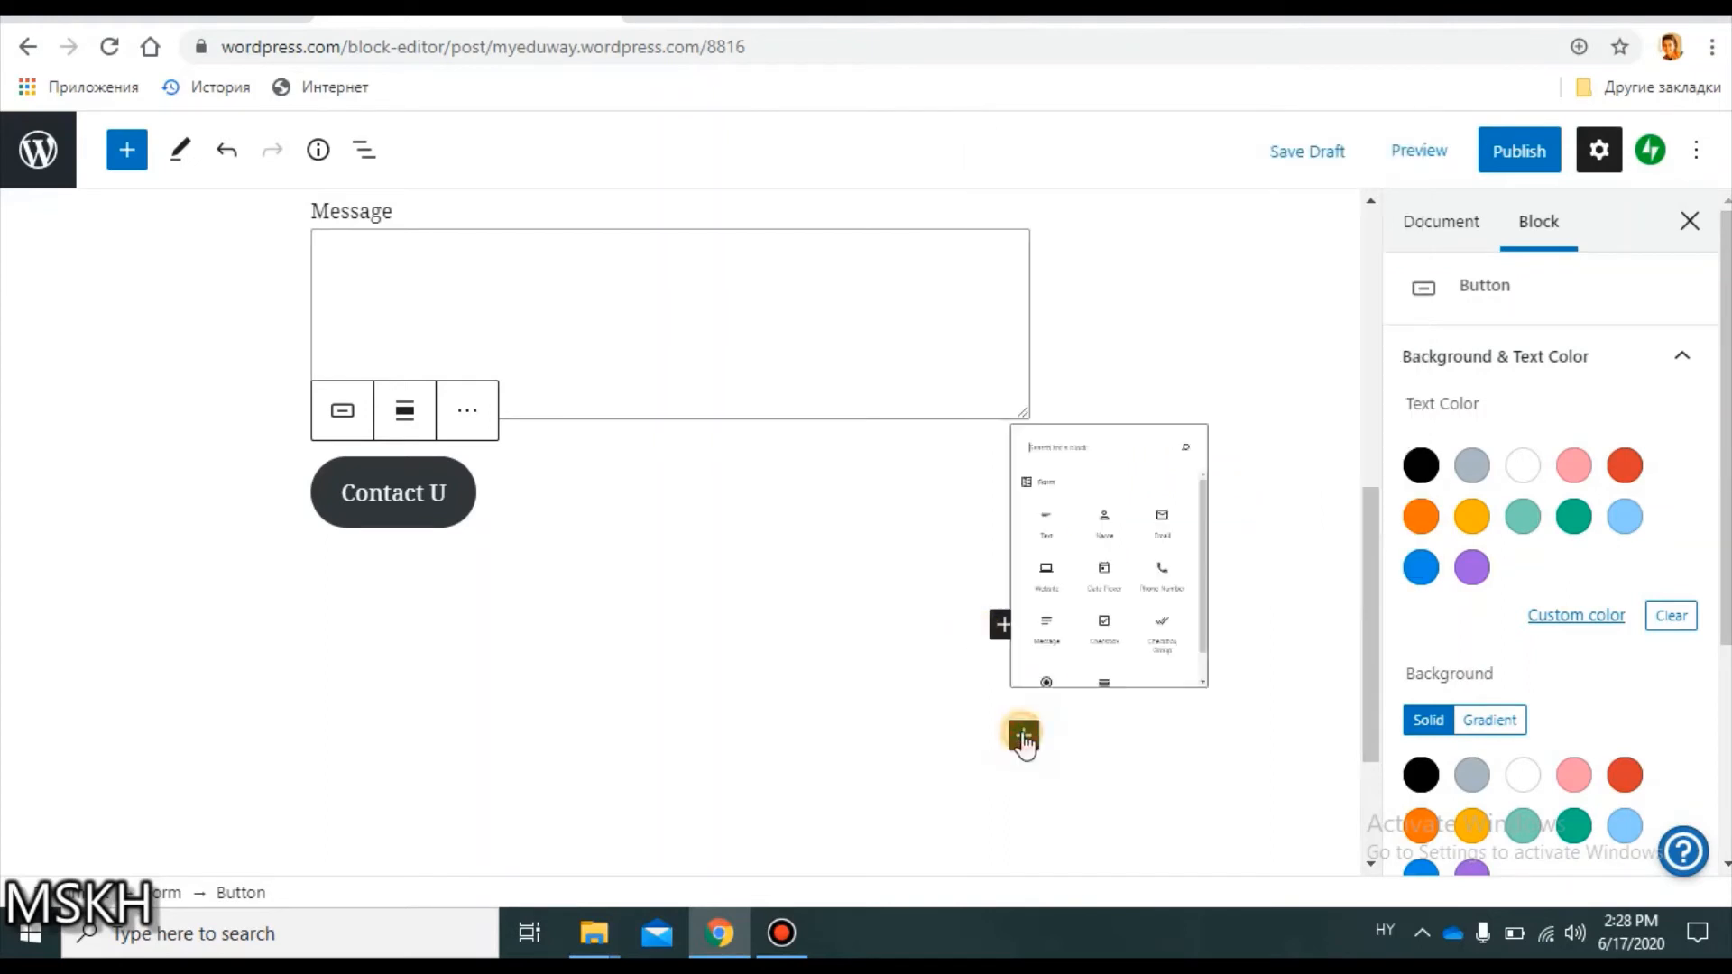
pyautogui.click(1023, 735)
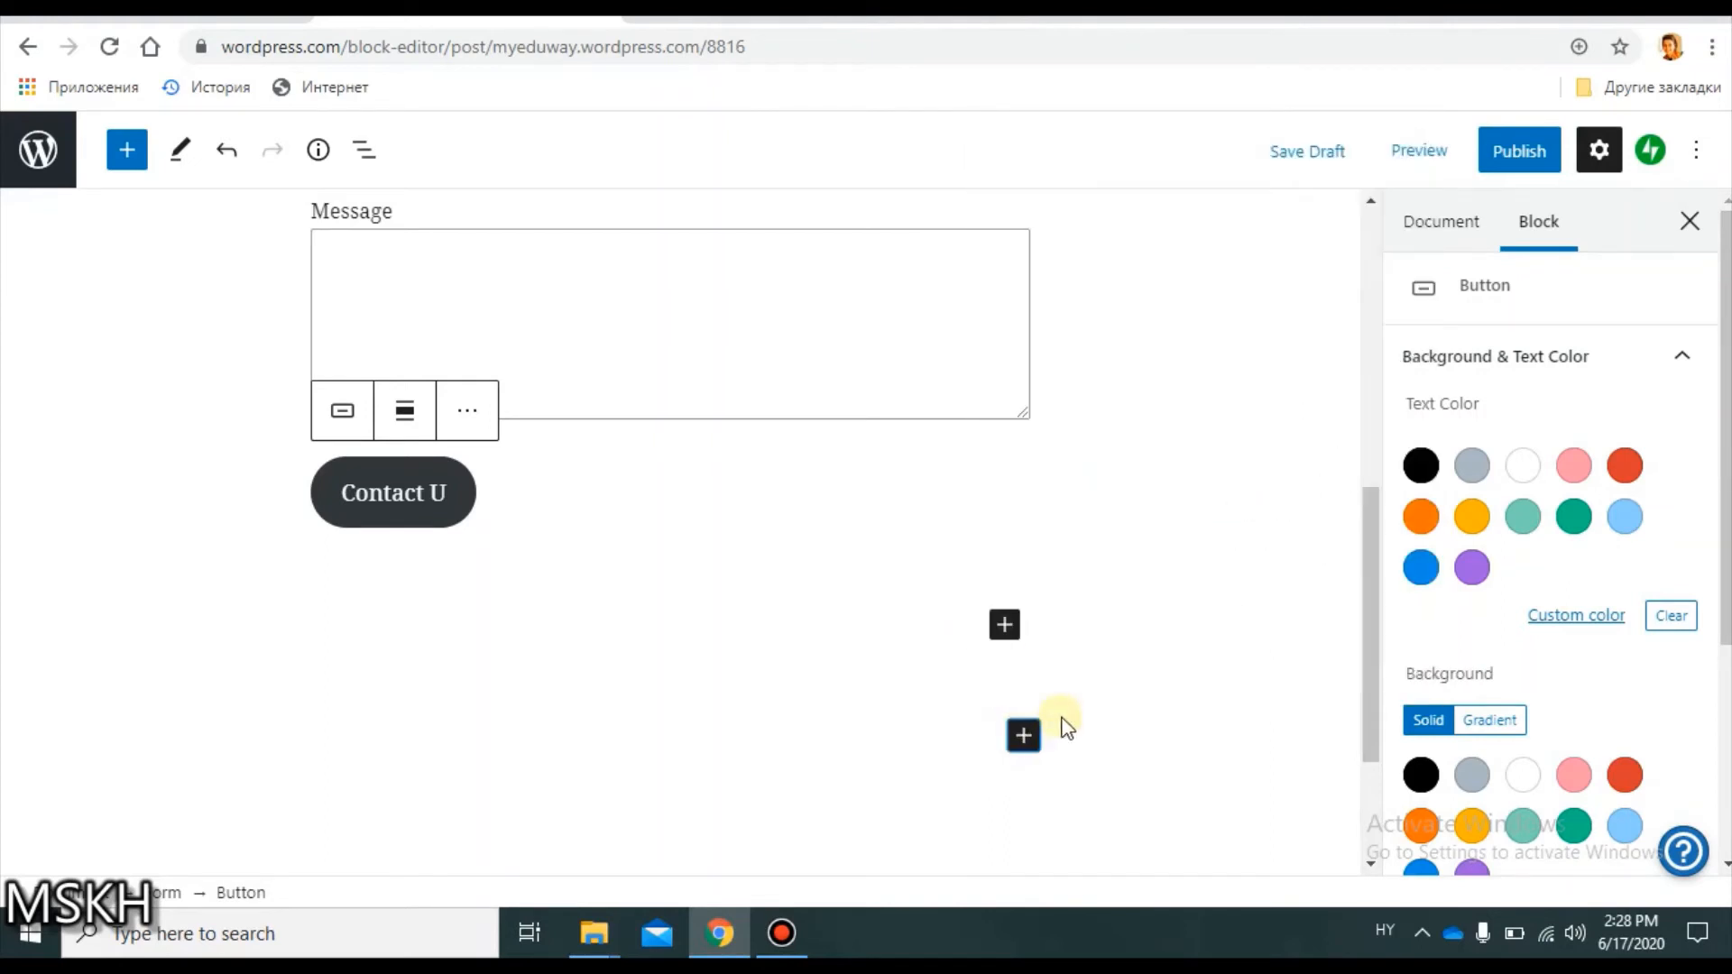
# Add an empty paragraph inside the contact form below its button and another one below the form.
pyautogui.click(1059, 722)
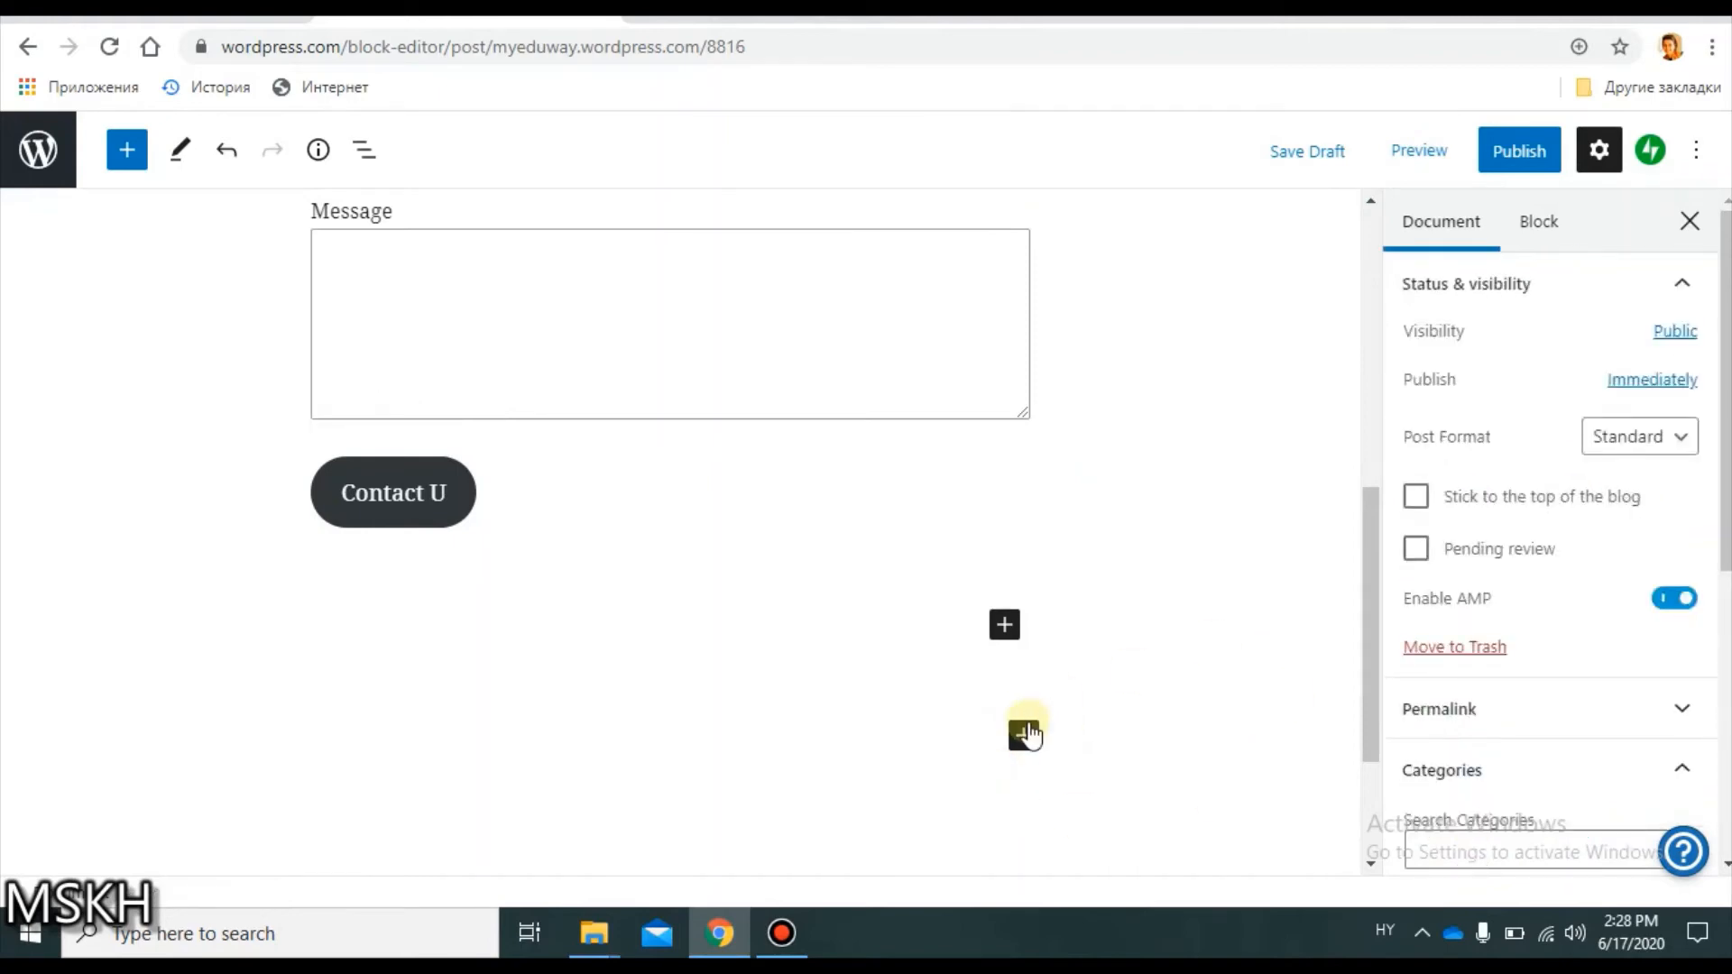
pyautogui.click(1025, 733)
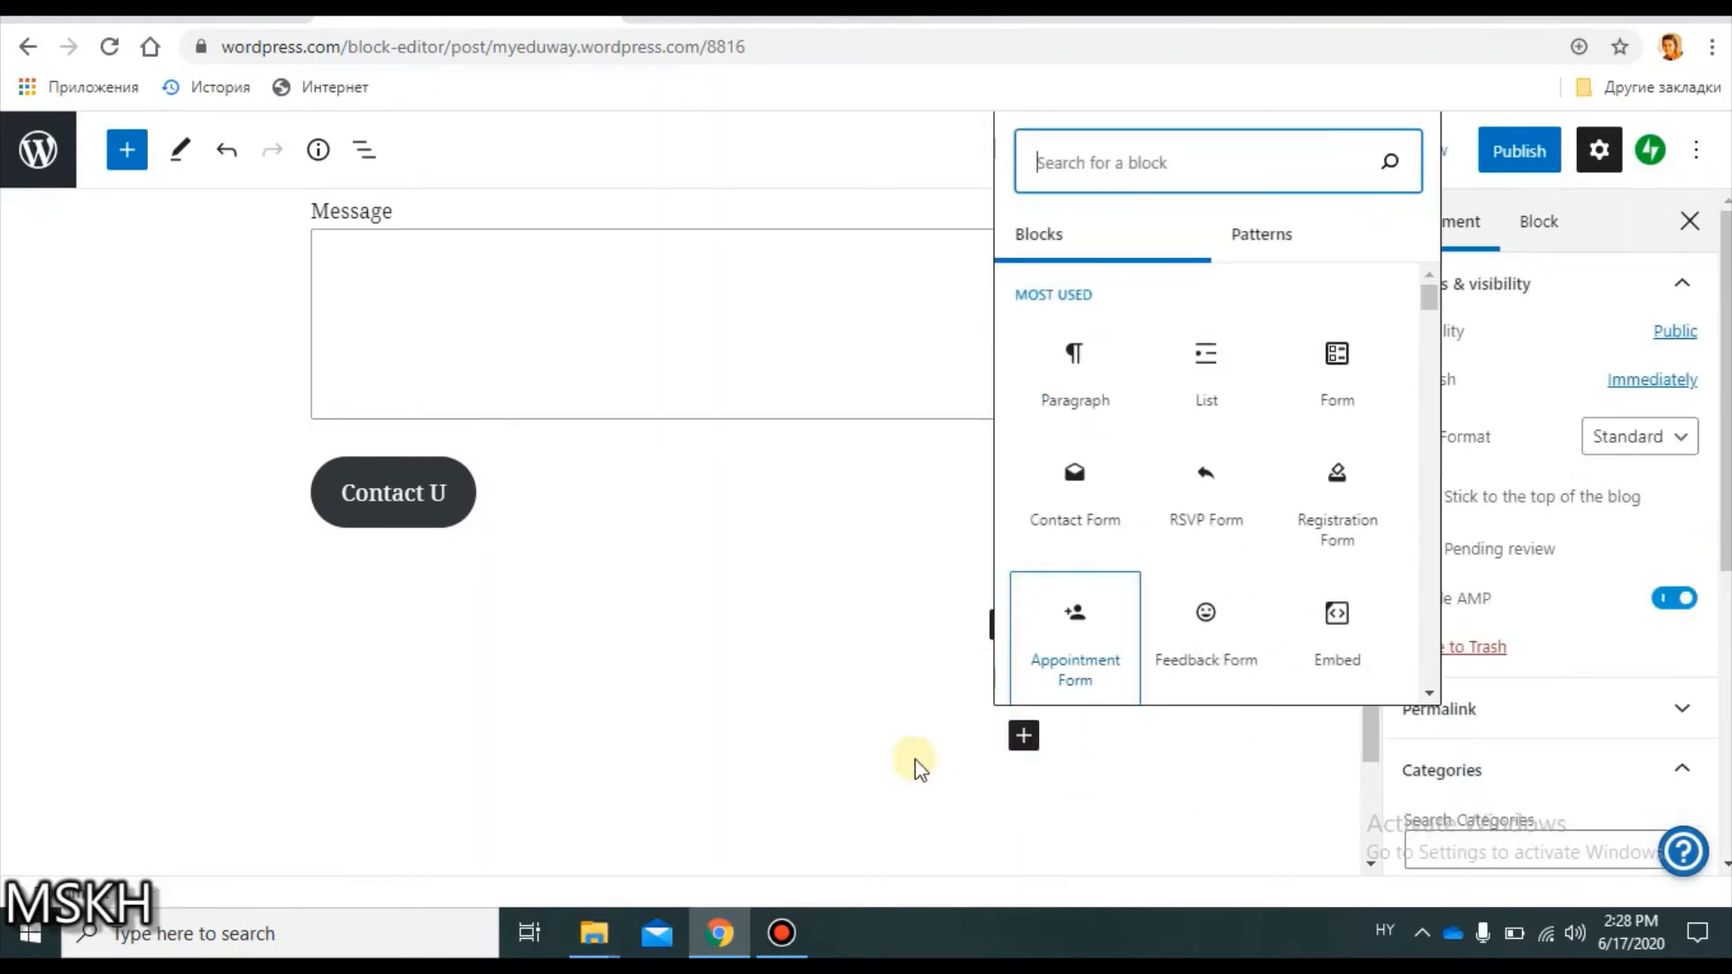
pyautogui.click(814, 693)
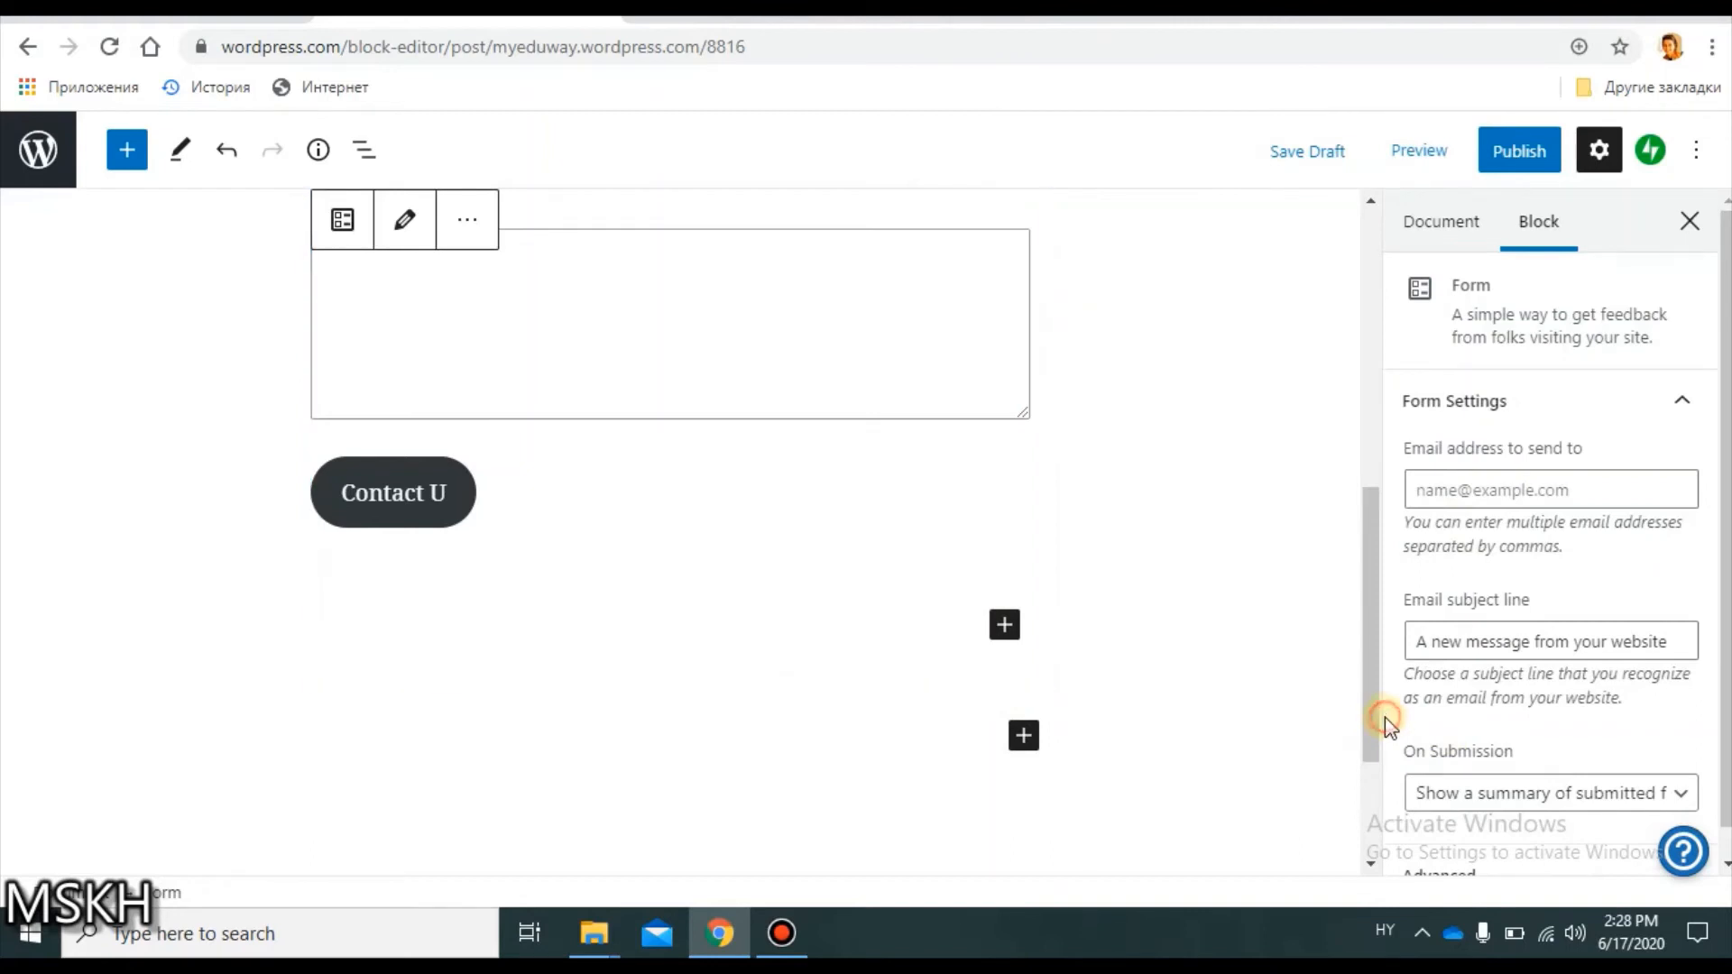
pyautogui.click(991, 615)
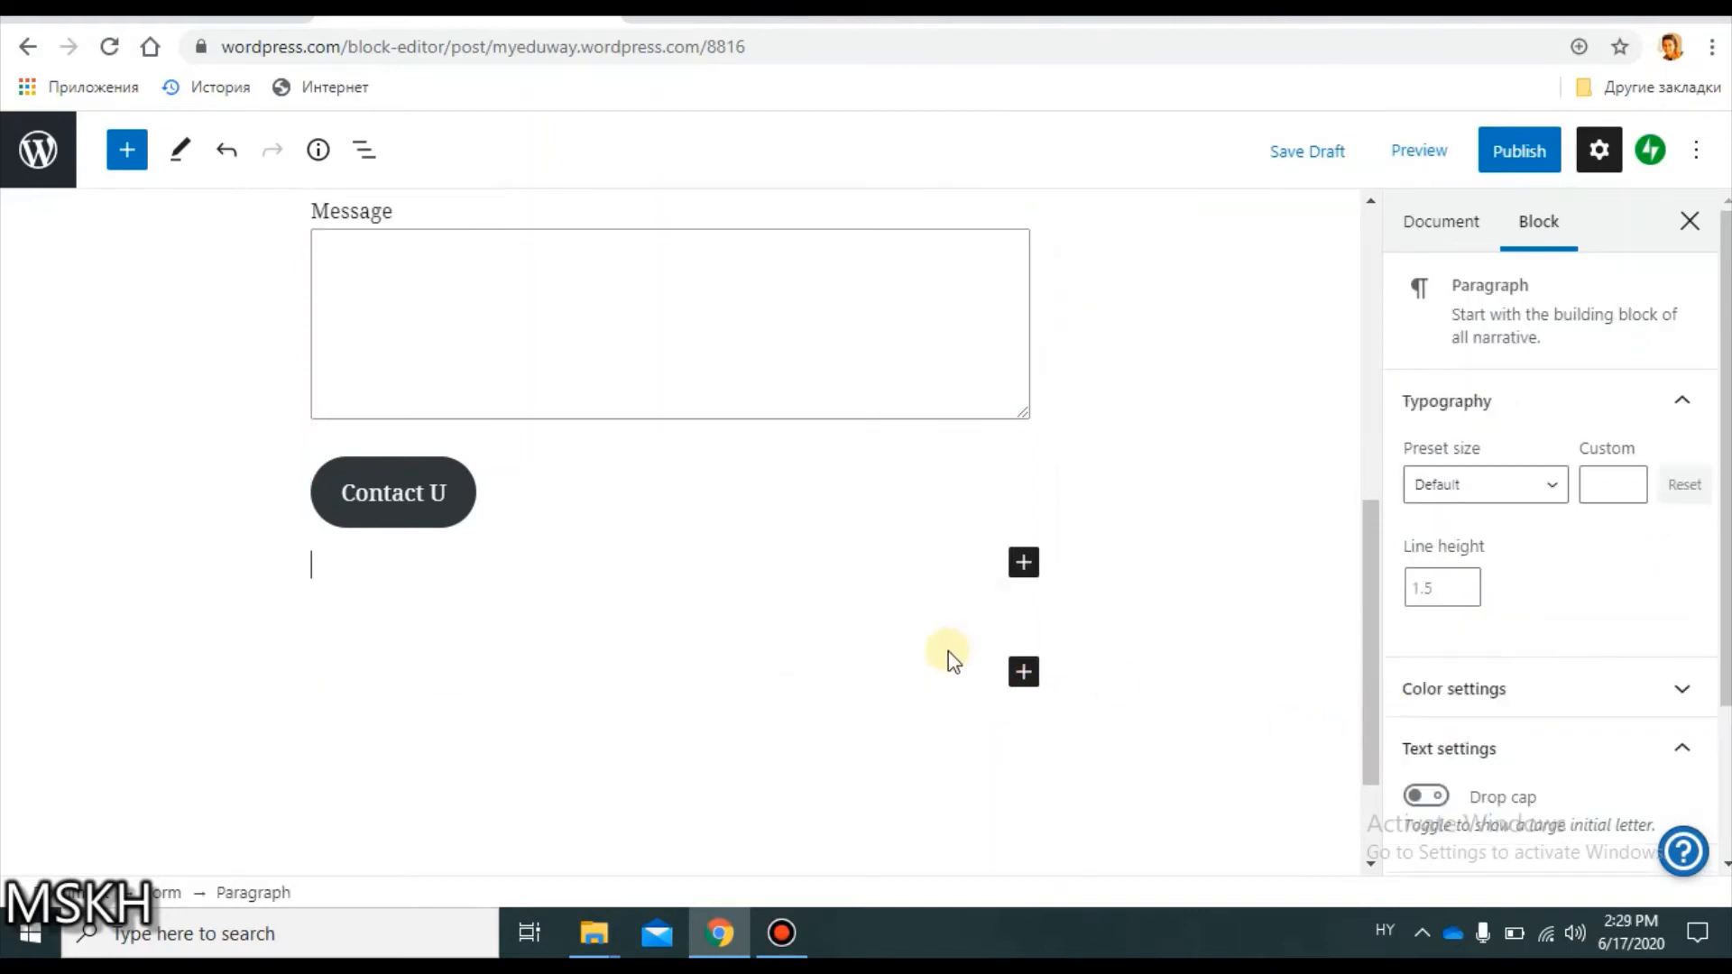
pyautogui.click(949, 653)
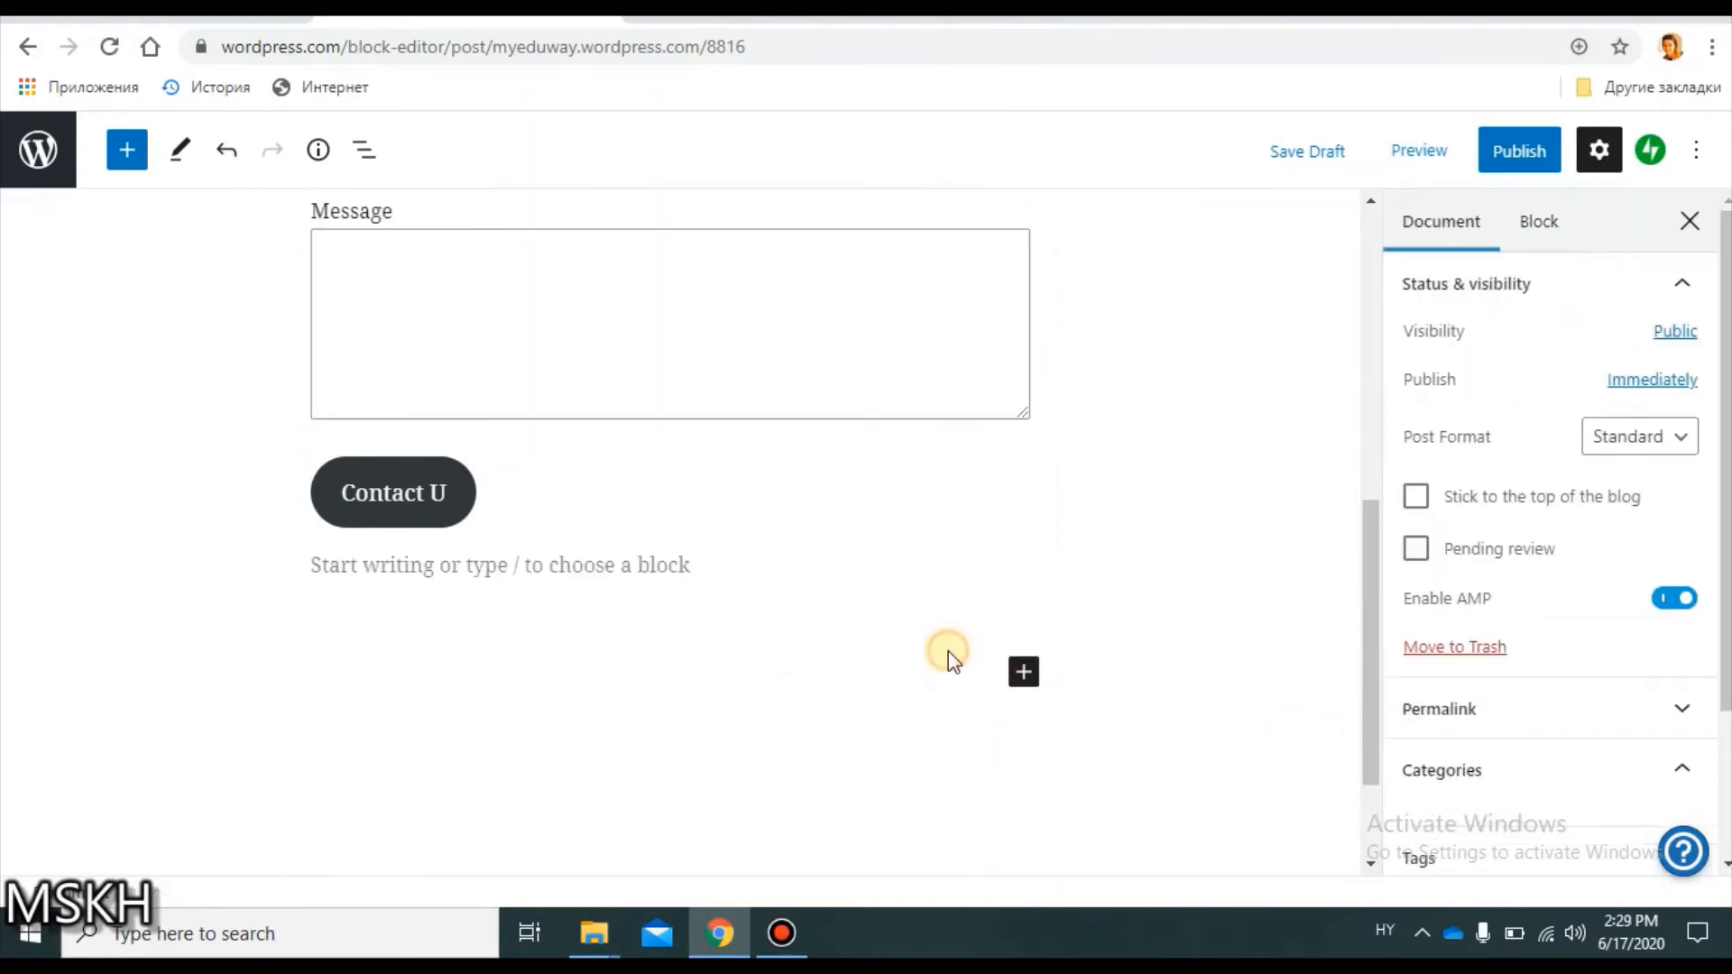
pyautogui.click(887, 663)
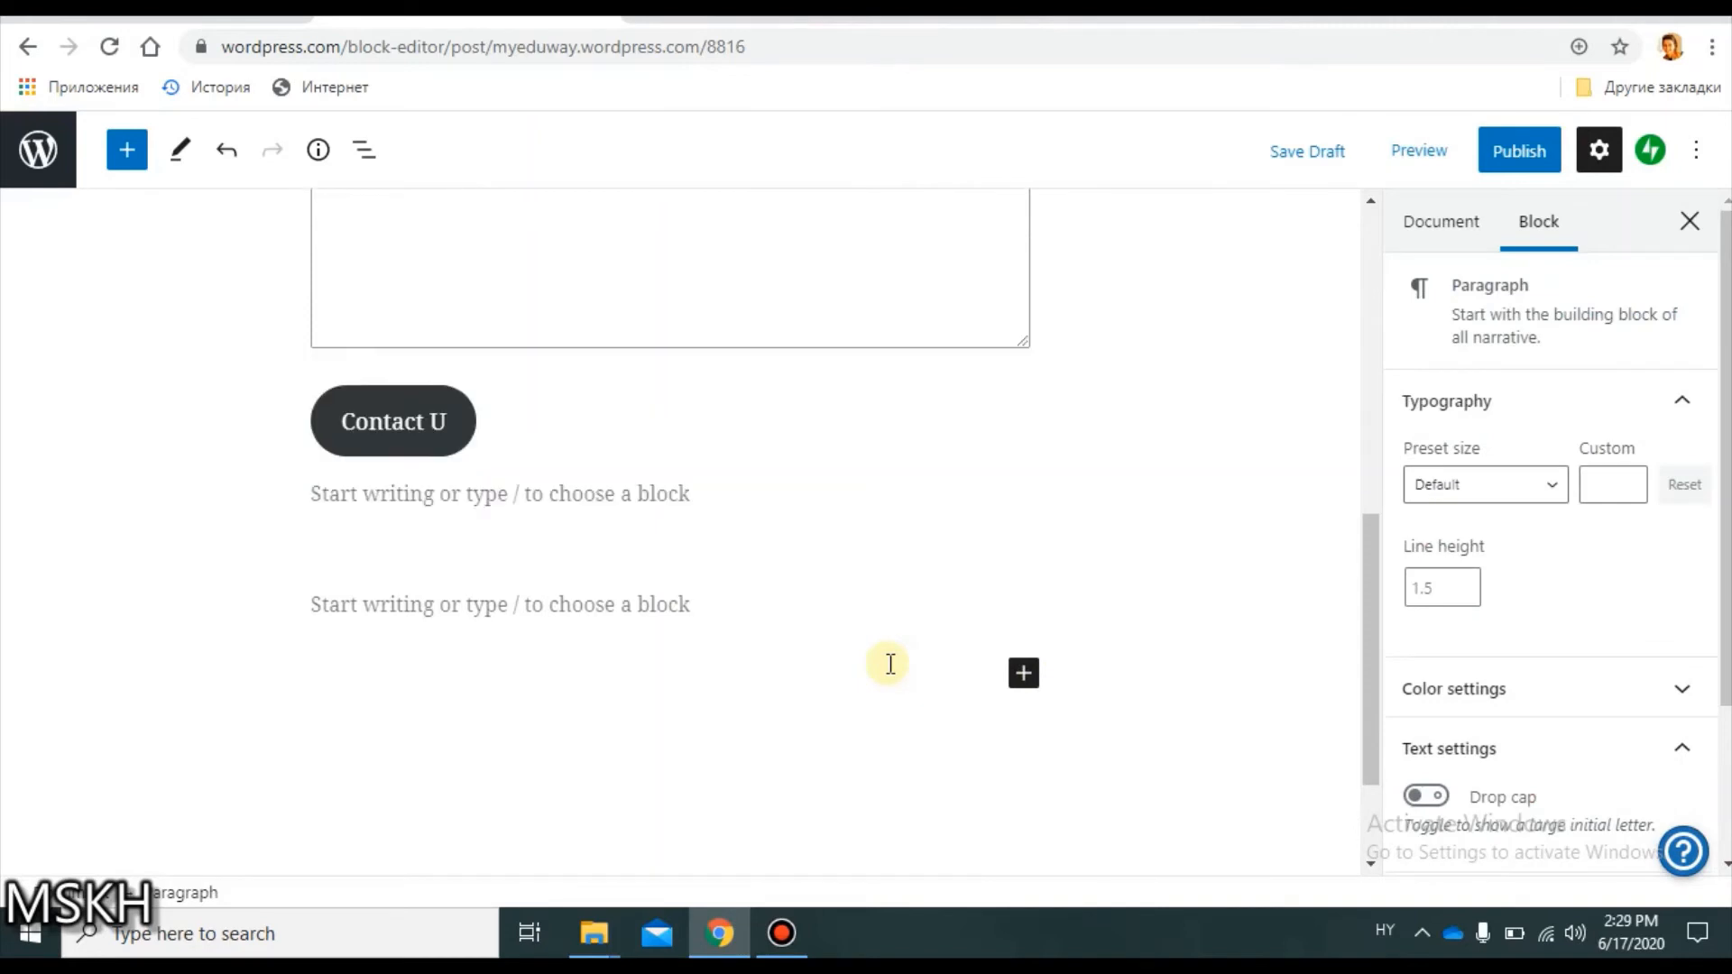
# Insert a Form block below the contact form and choose the RSVP Form type.
pyautogui.click(1024, 672)
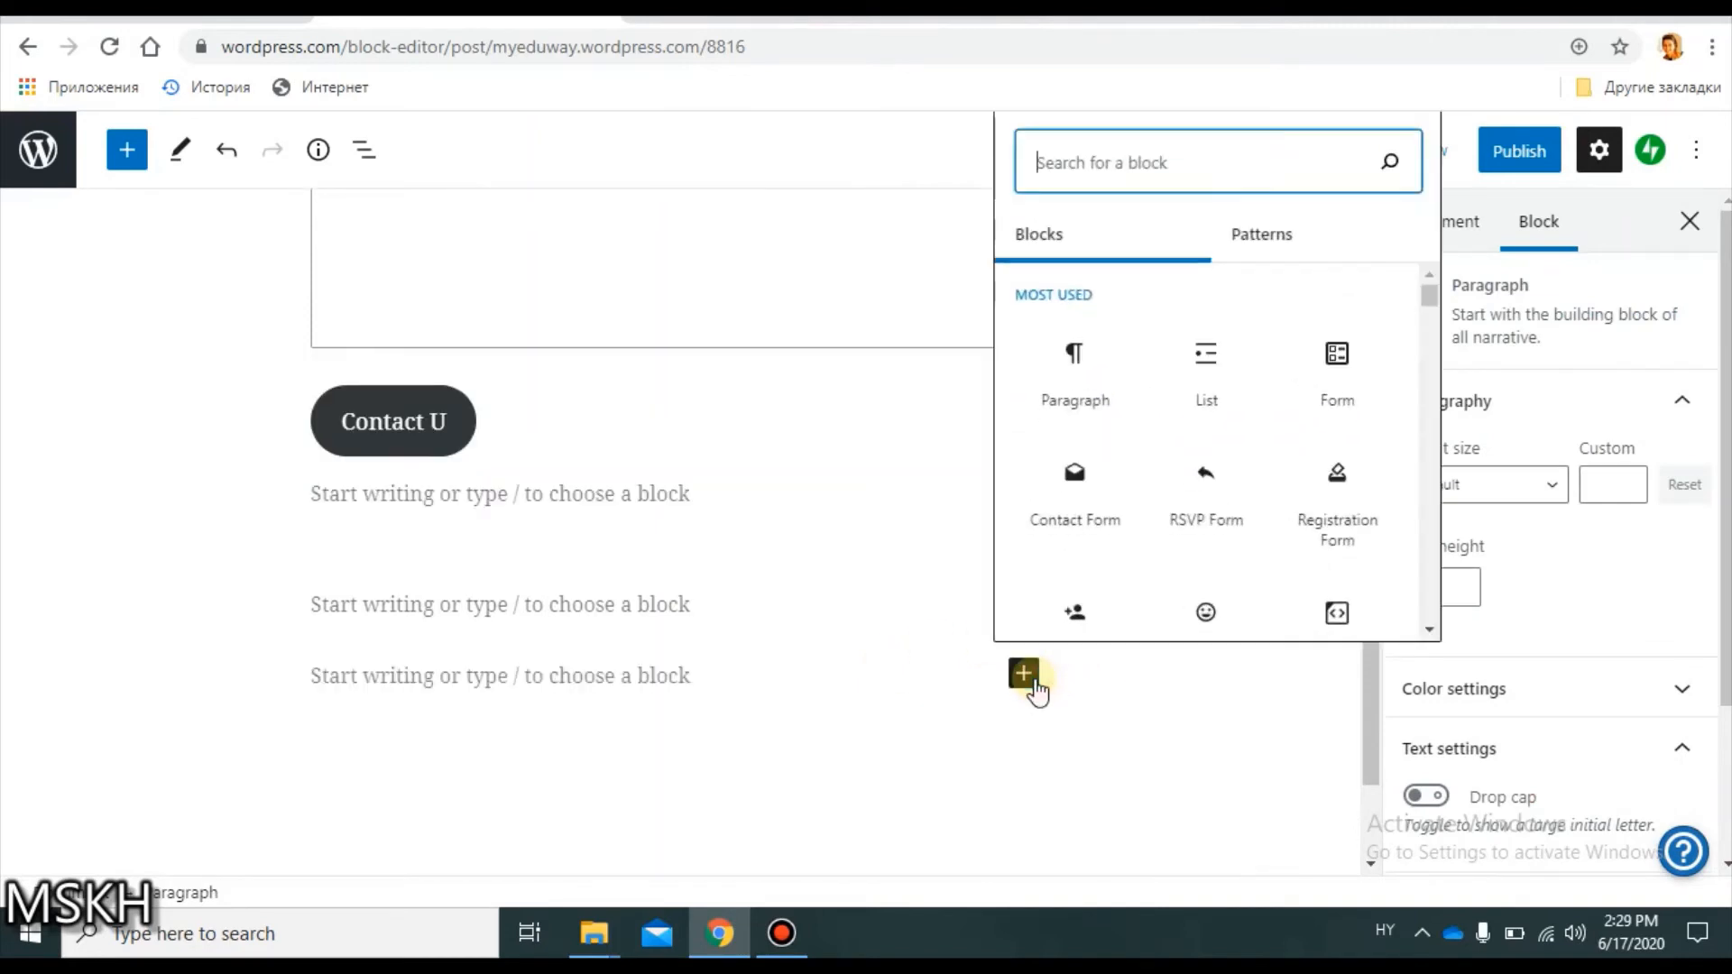
pyautogui.click(1335, 398)
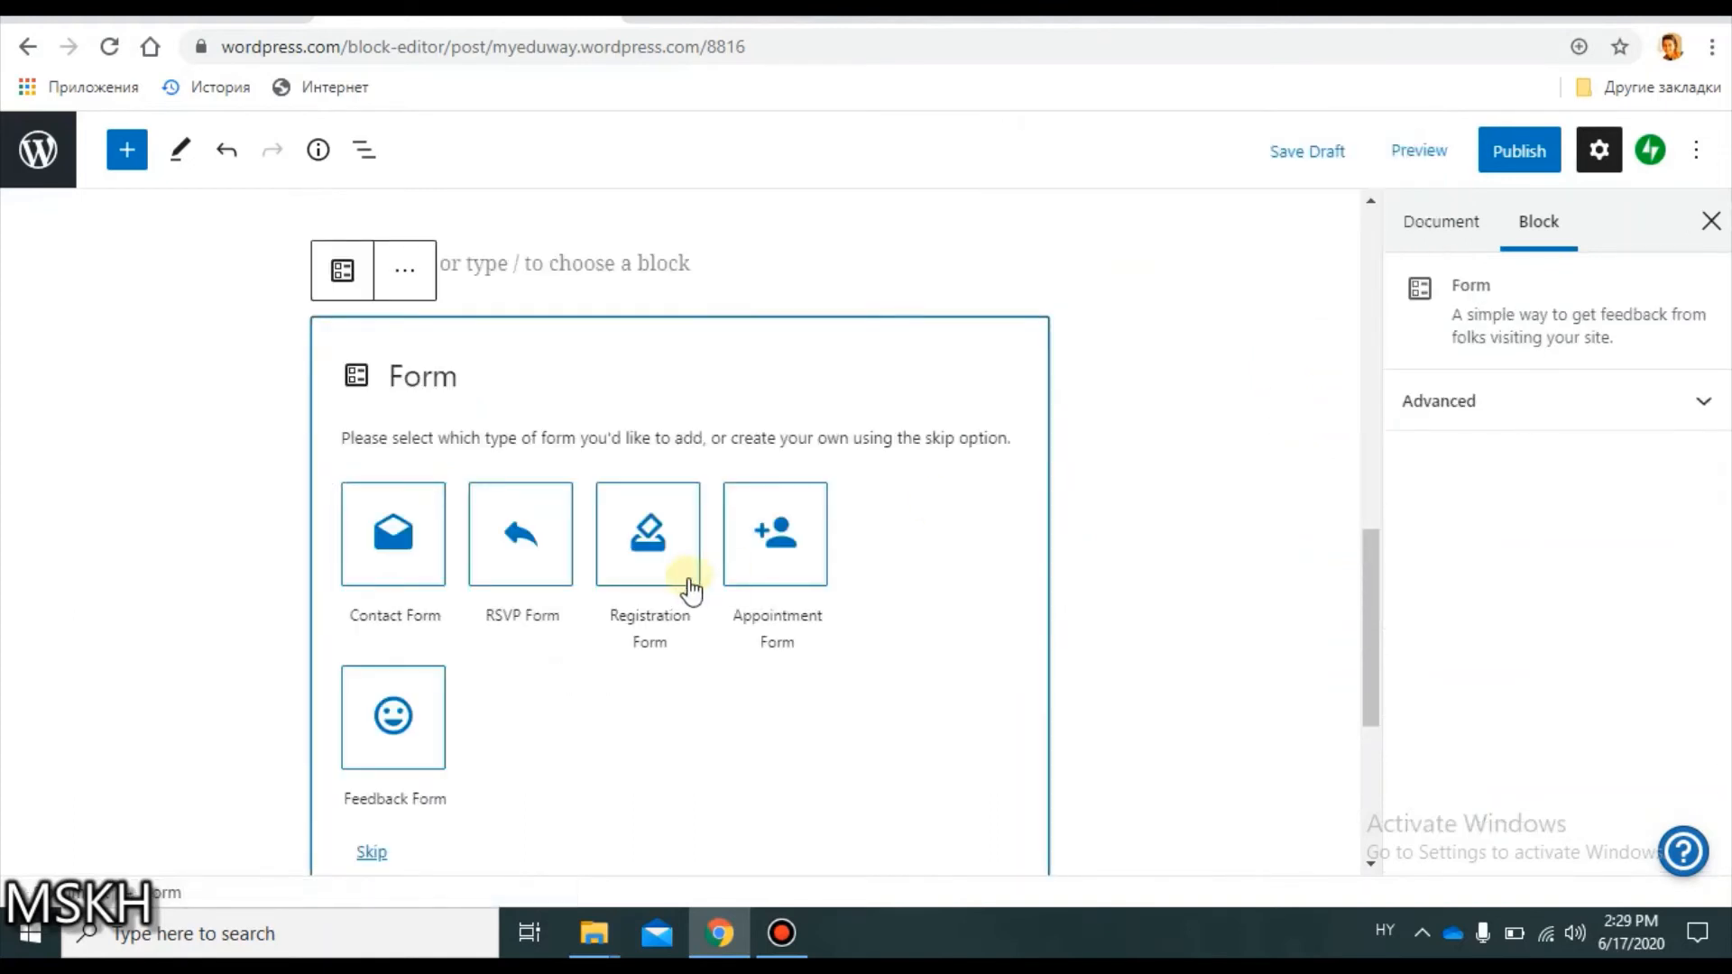
pyautogui.click(515, 578)
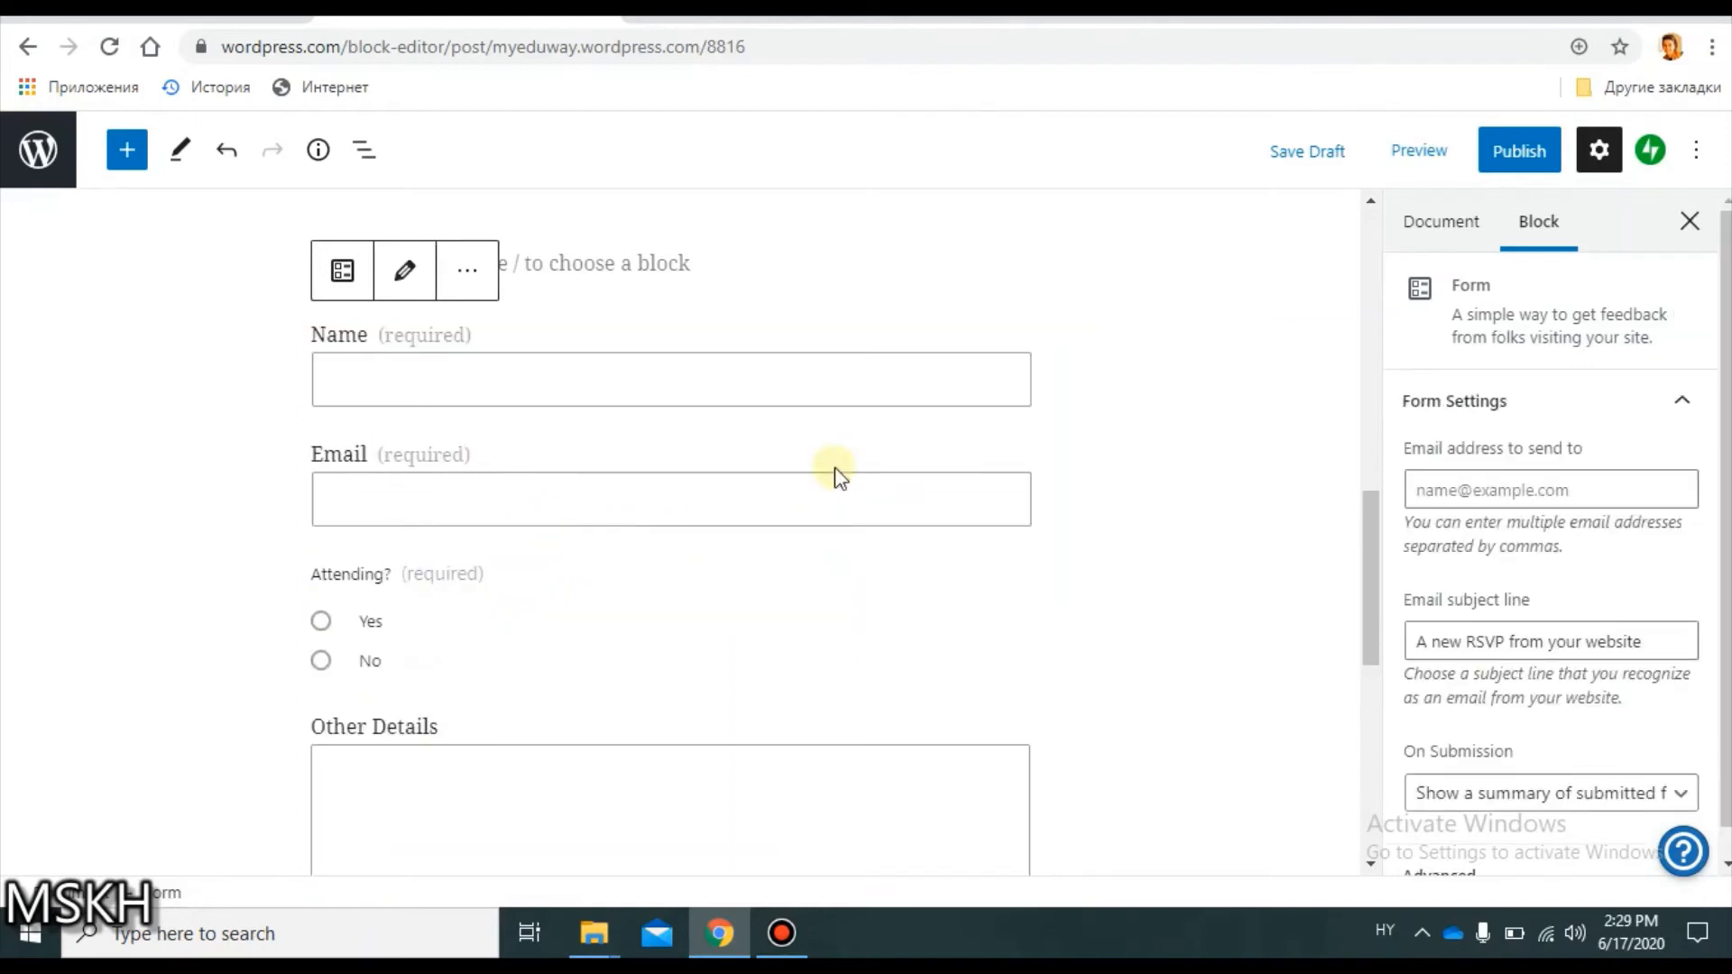
# Review the RSVP form from its Name field to the Send RSVP button, including the field blocks offered inside it.
pyautogui.click(1371, 202)
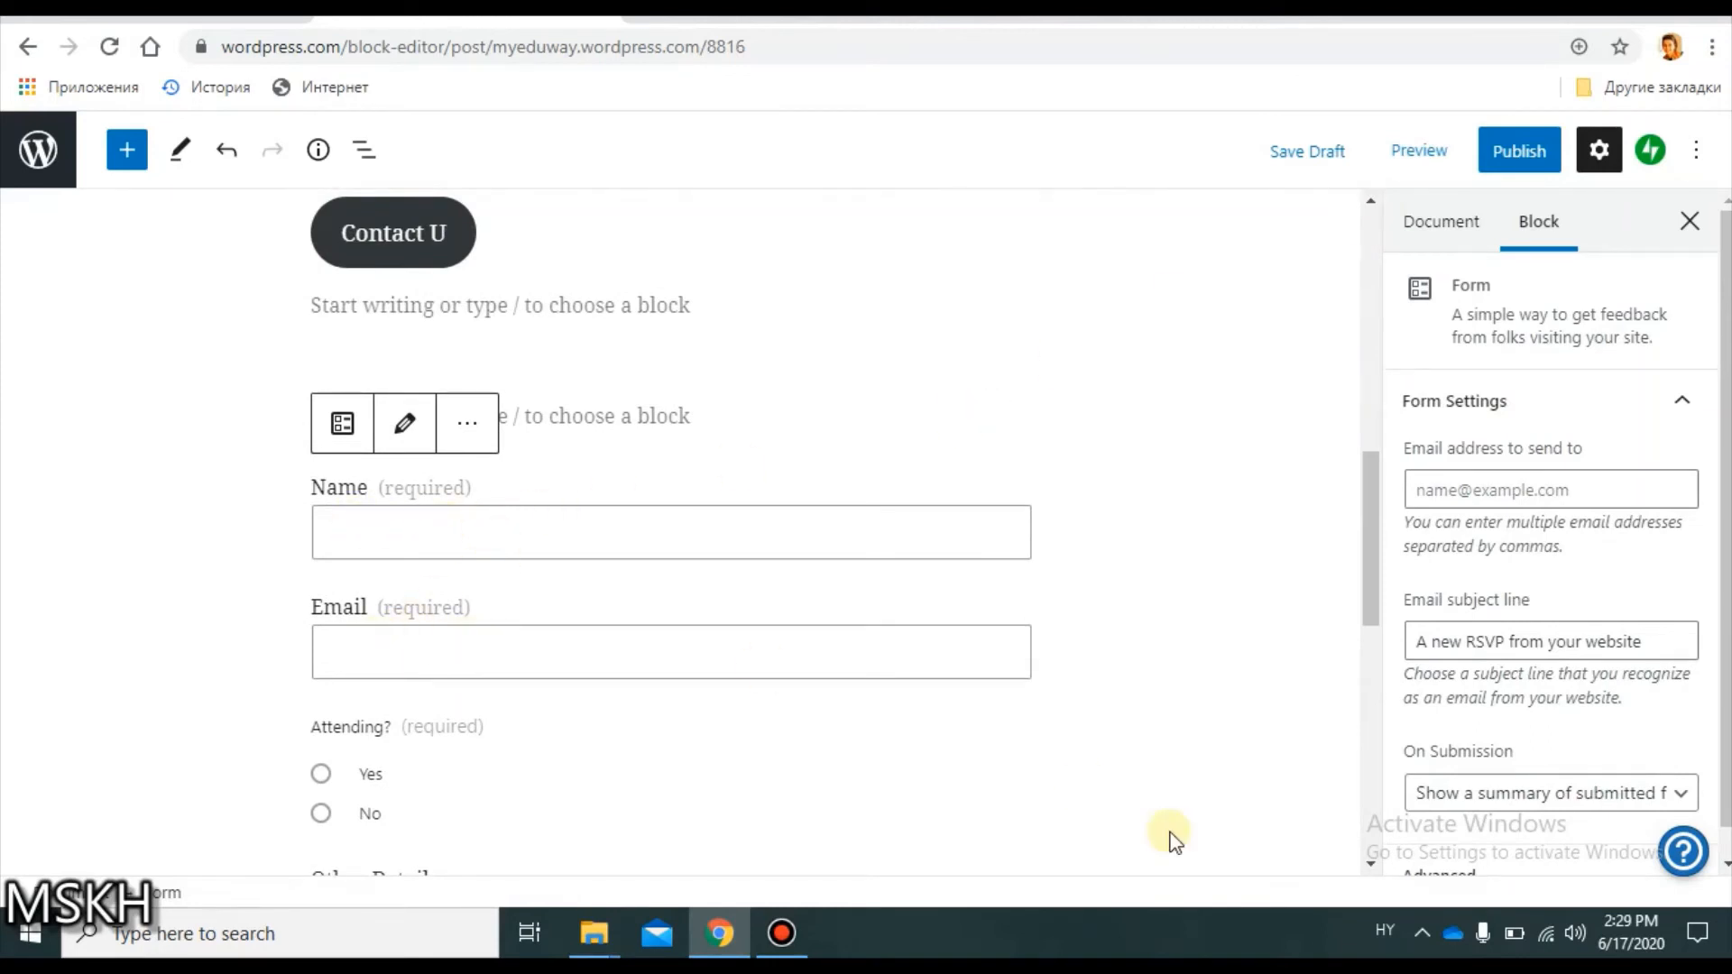
pyautogui.click(1371, 864)
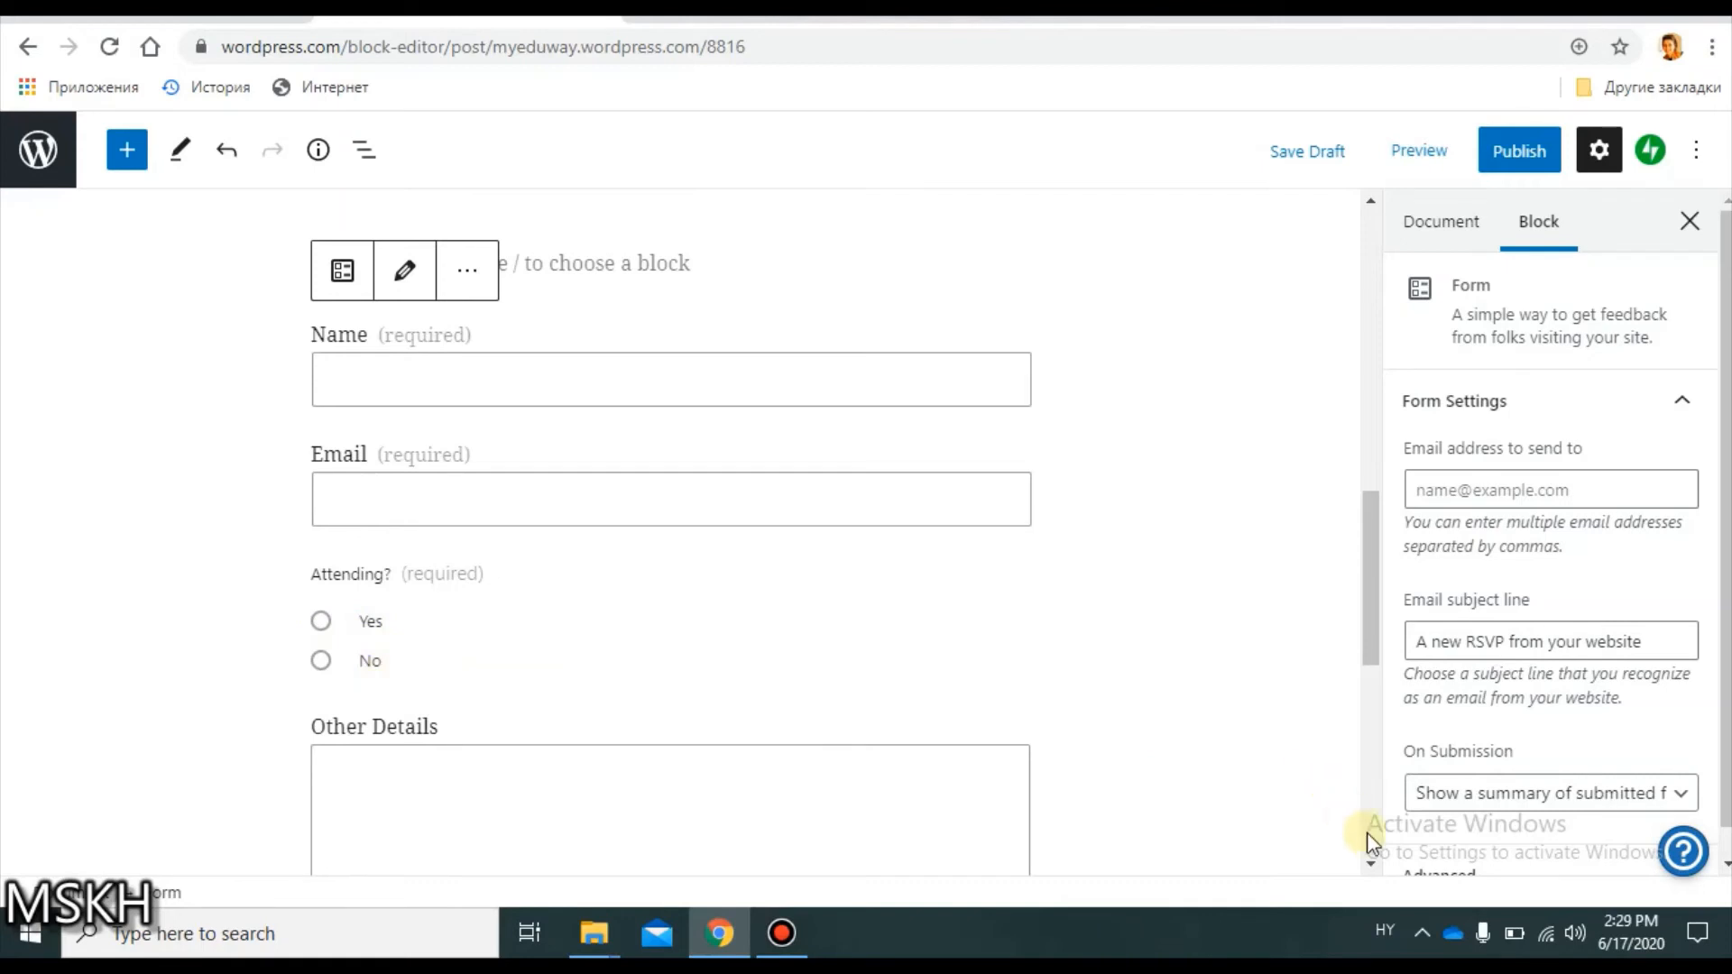
pyautogui.click(1372, 865)
pyautogui.click(1372, 864)
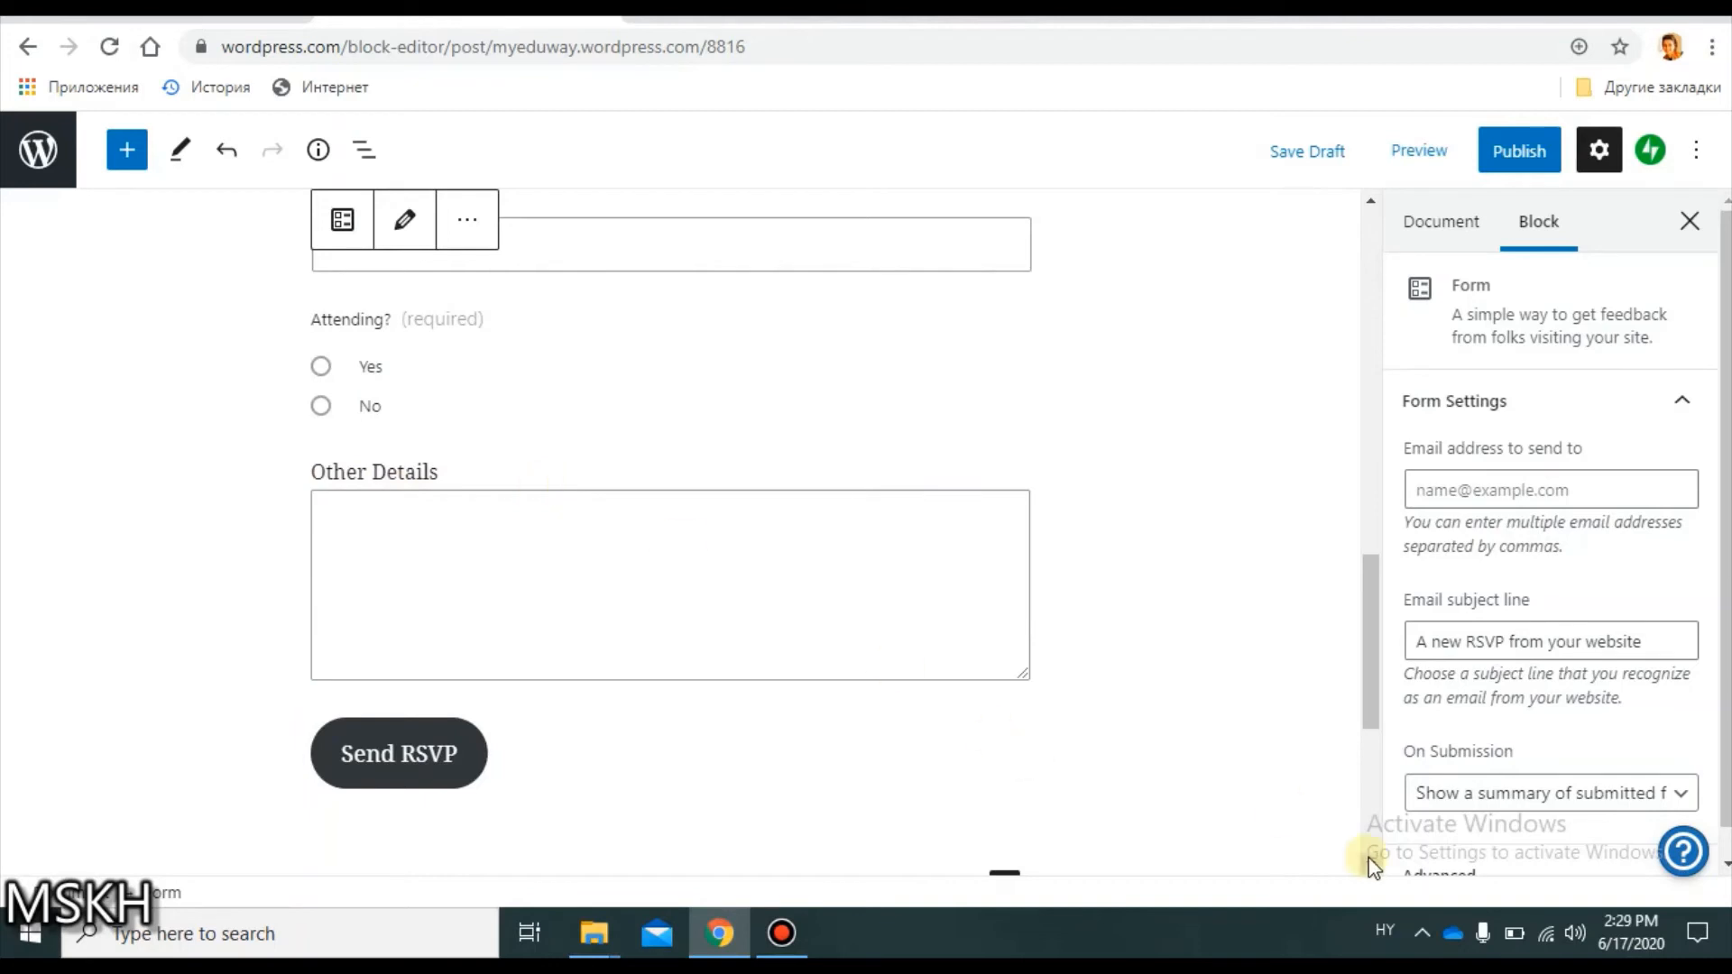
pyautogui.scroll(-2, 1372, 865)
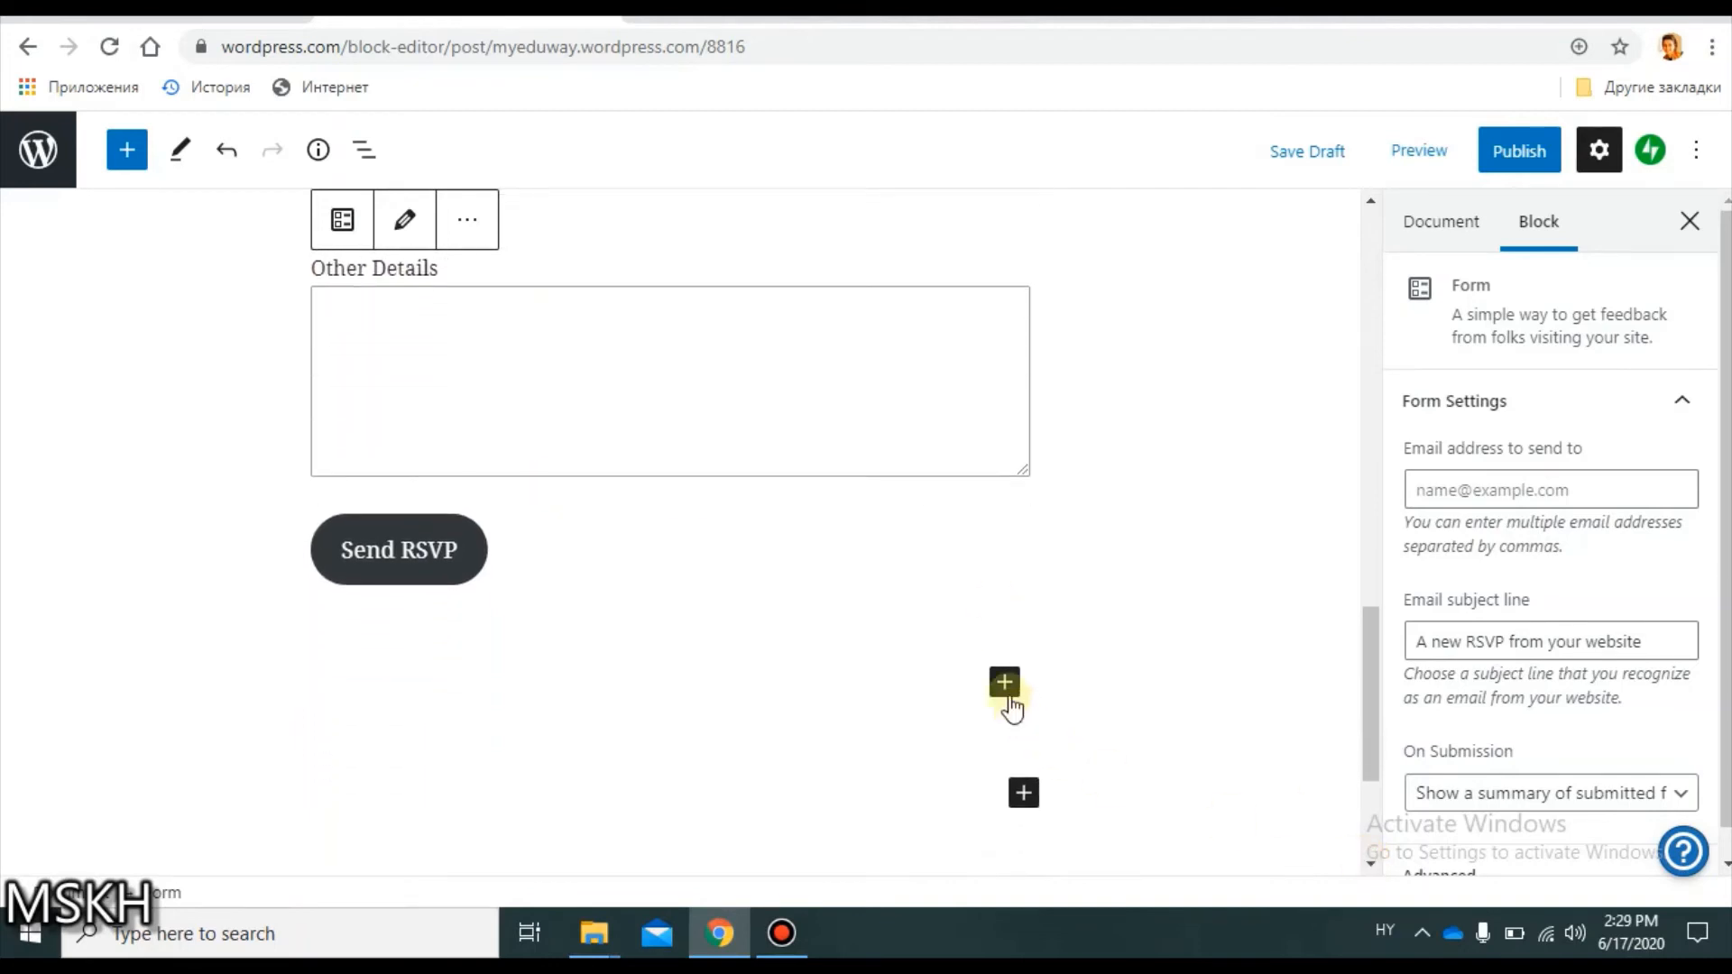
pyautogui.click(1004, 685)
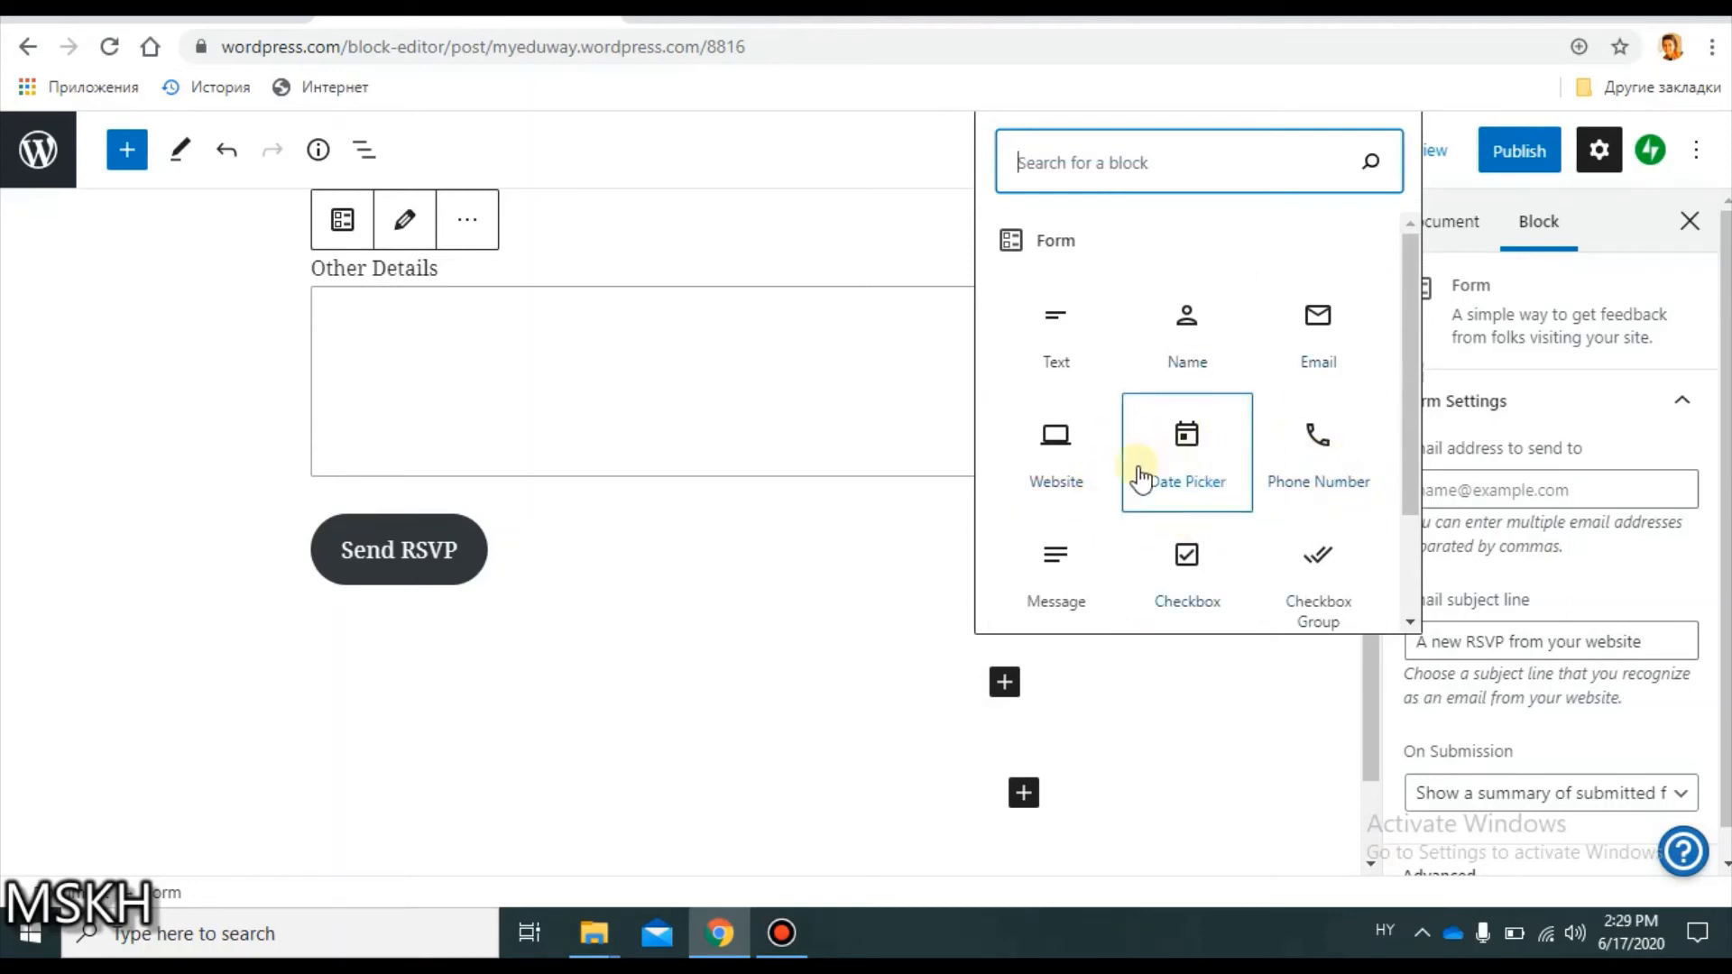
pyautogui.click(620, 823)
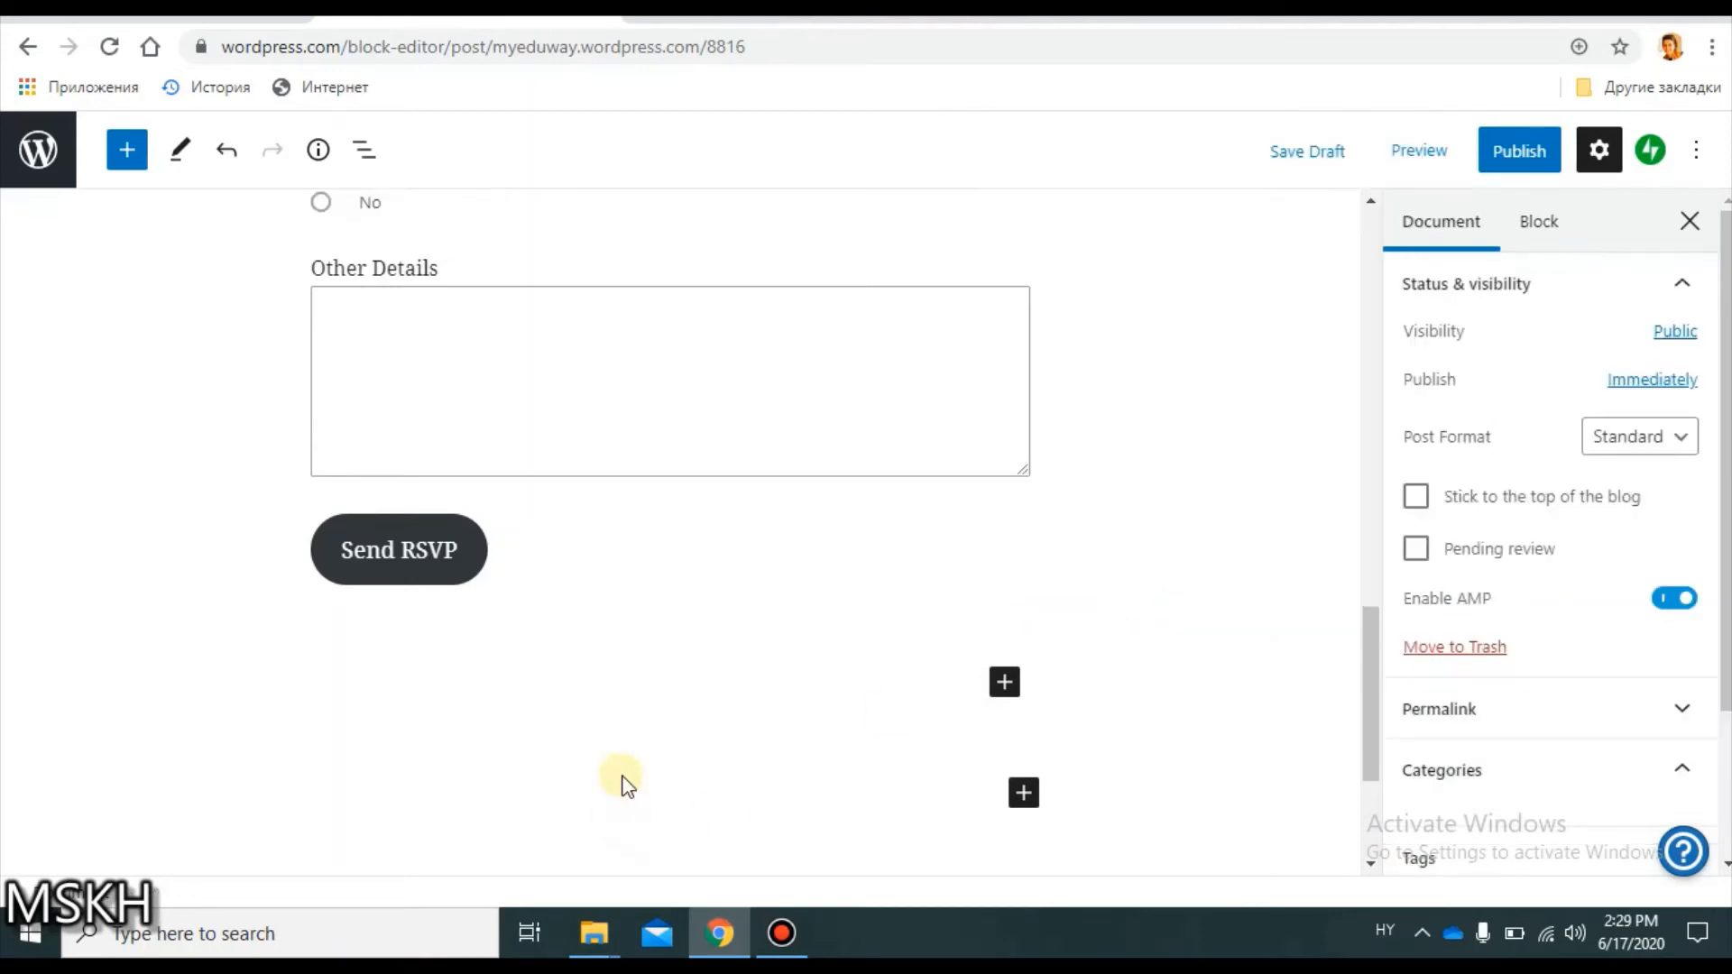
# Remove the RSVP form, leaving the block list below it without choosing a block.
pyautogui.click(1023, 798)
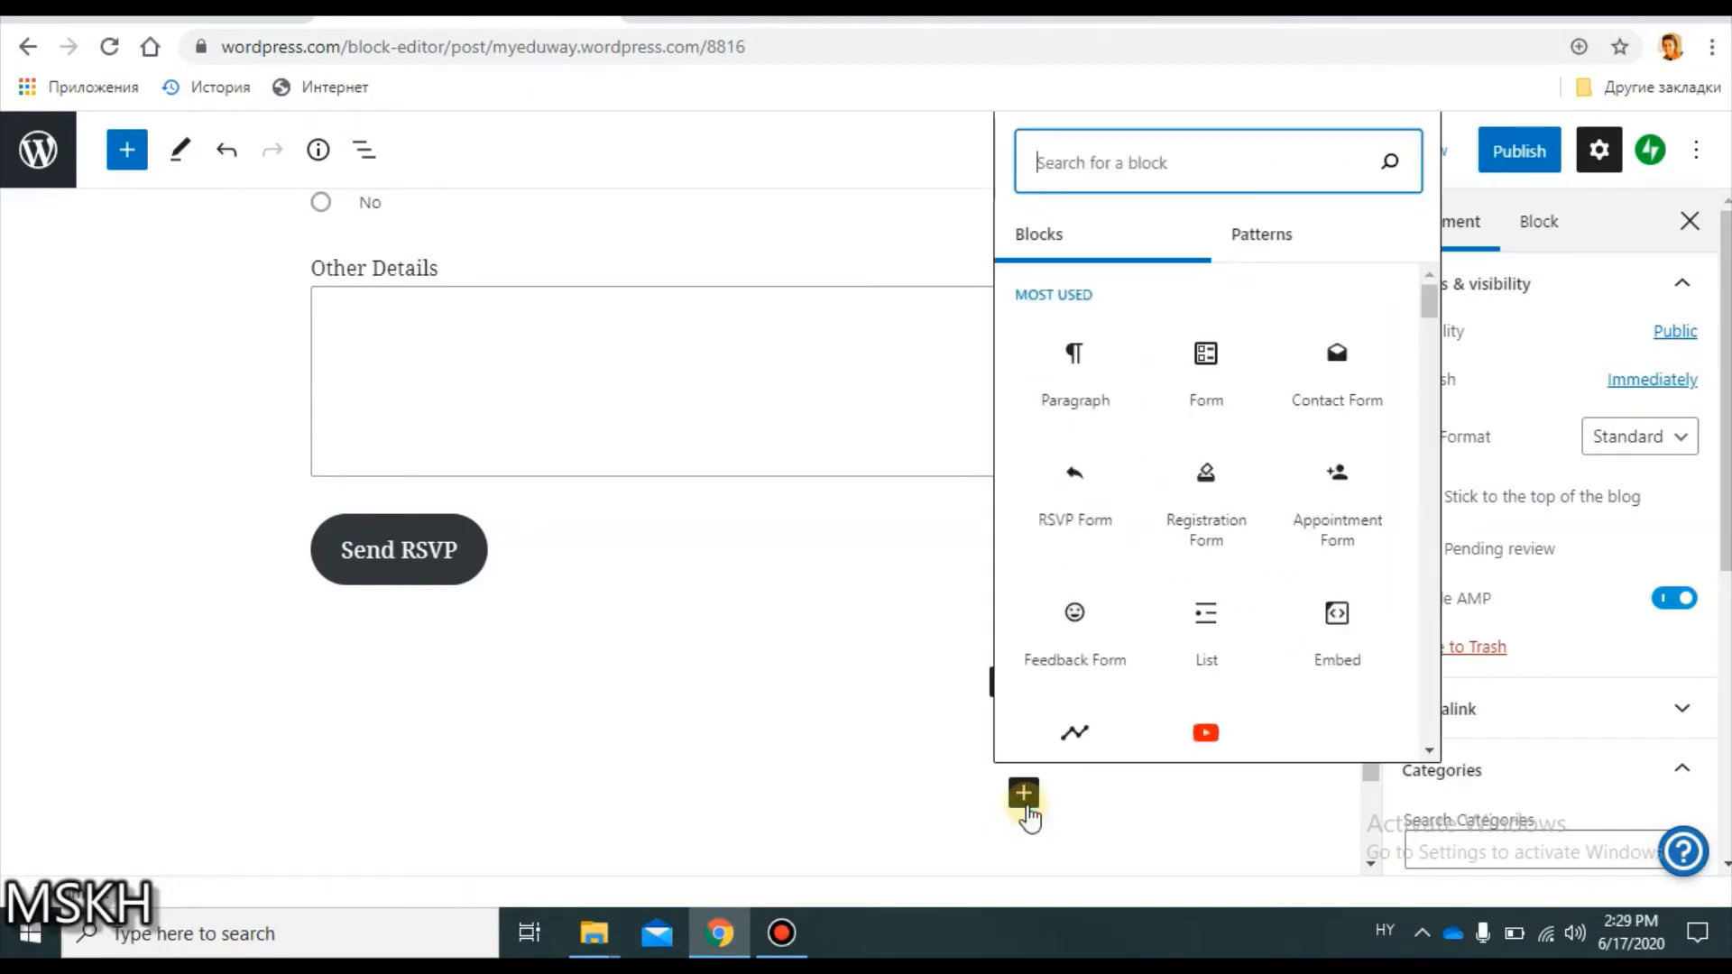
pyautogui.click(1024, 802)
pyautogui.click(741, 781)
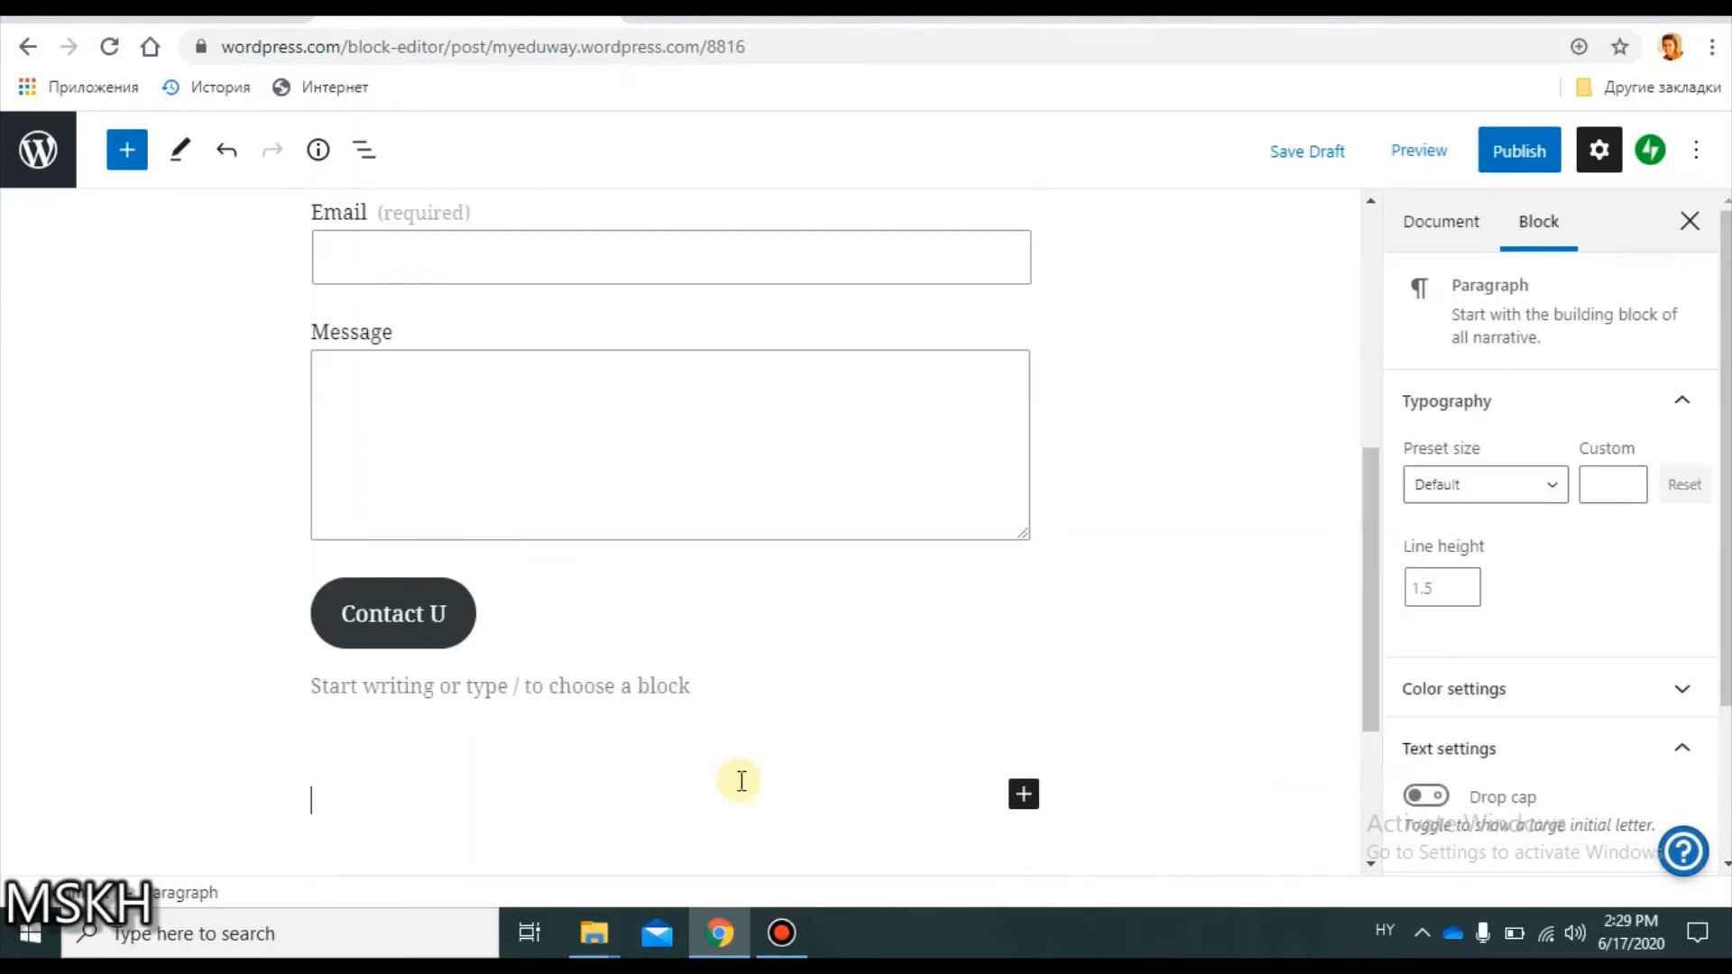
# Insert a Form block at the empty paragraph below the contact form and choose the Feedback Form type.
pyautogui.click(1025, 793)
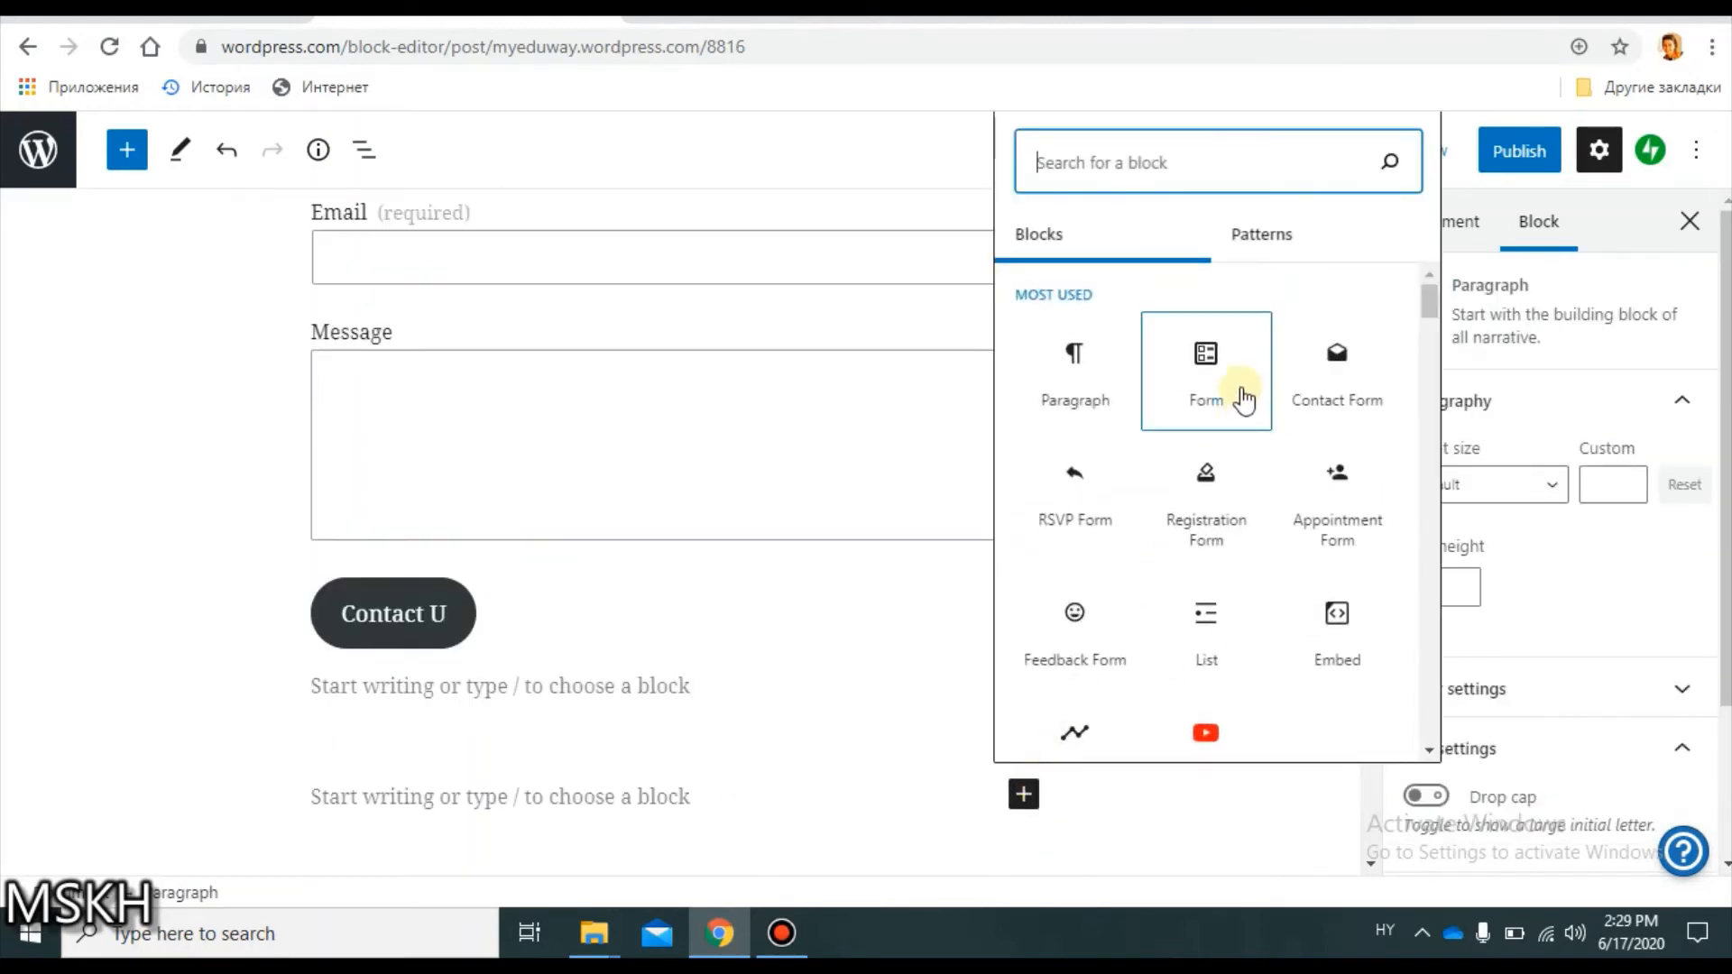
pyautogui.click(1206, 391)
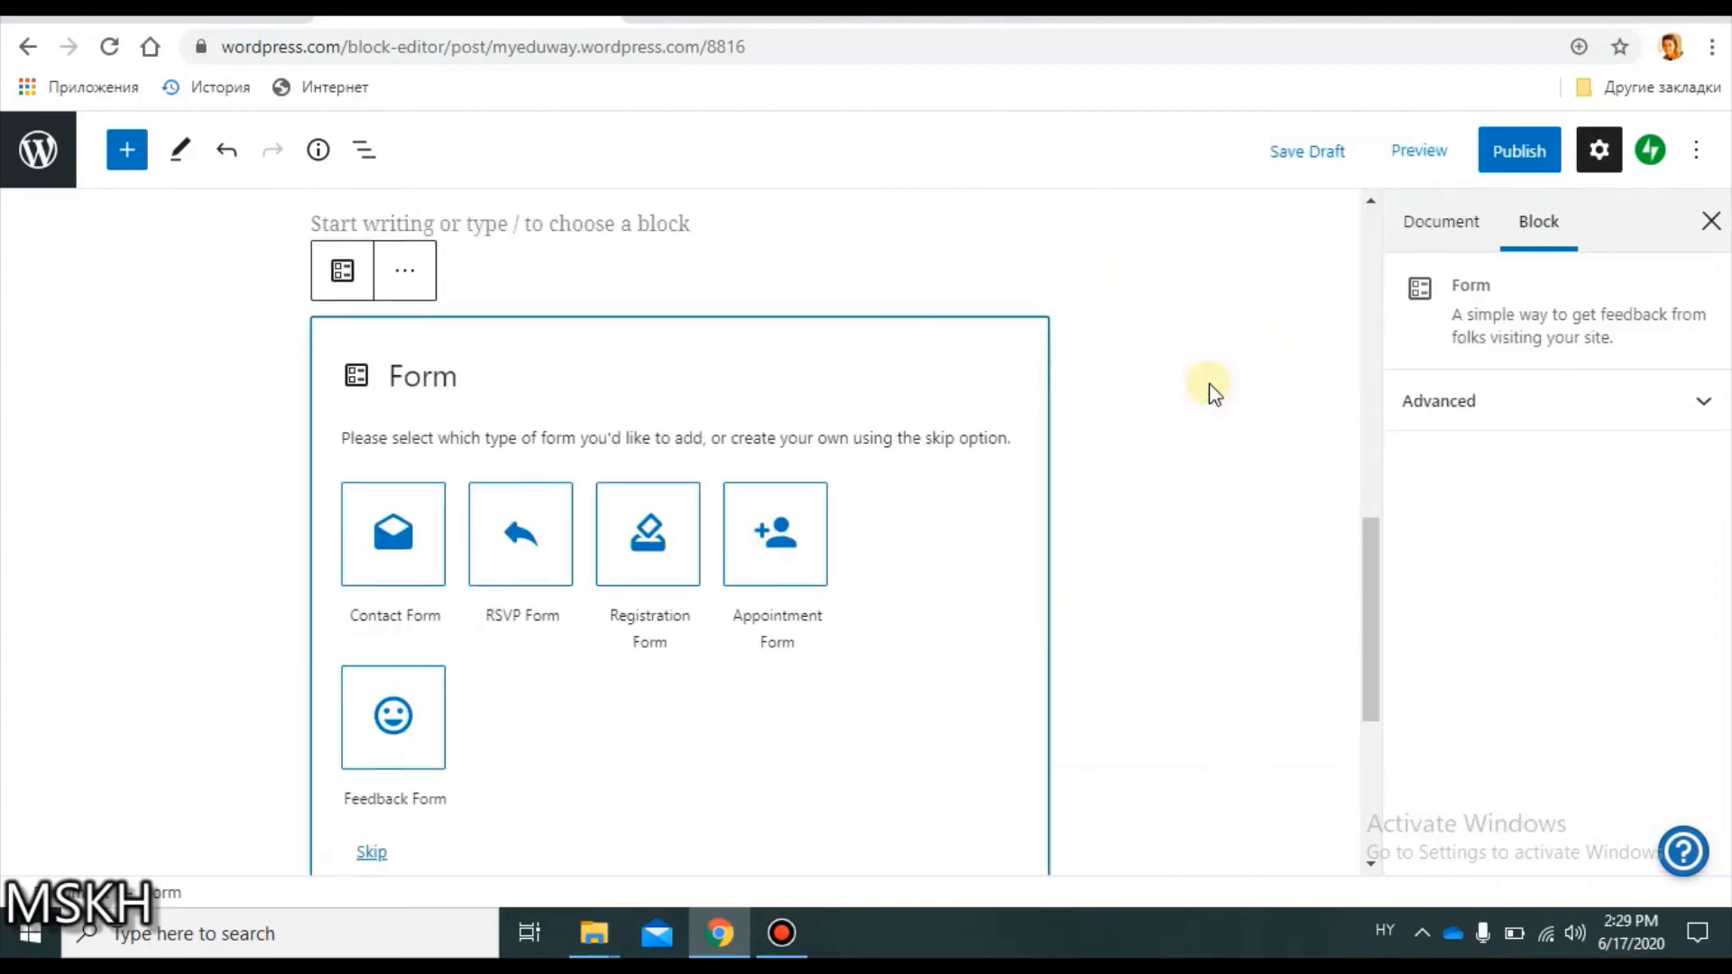
pyautogui.click(1369, 864)
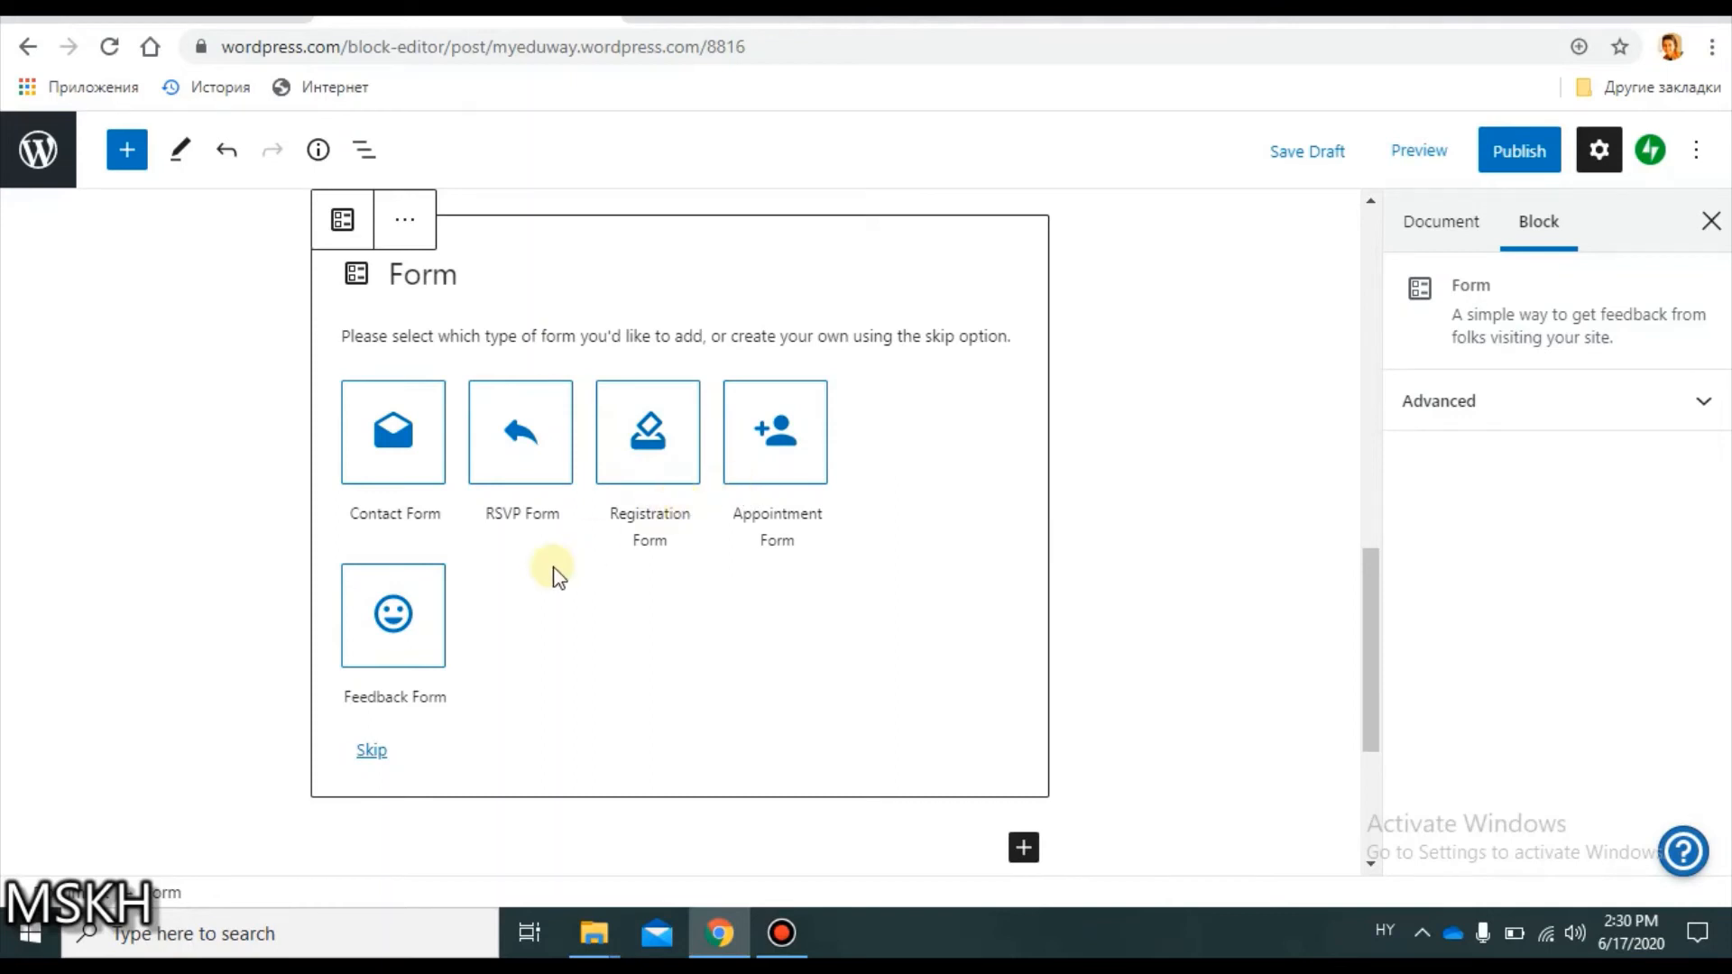
pyautogui.click(397, 613)
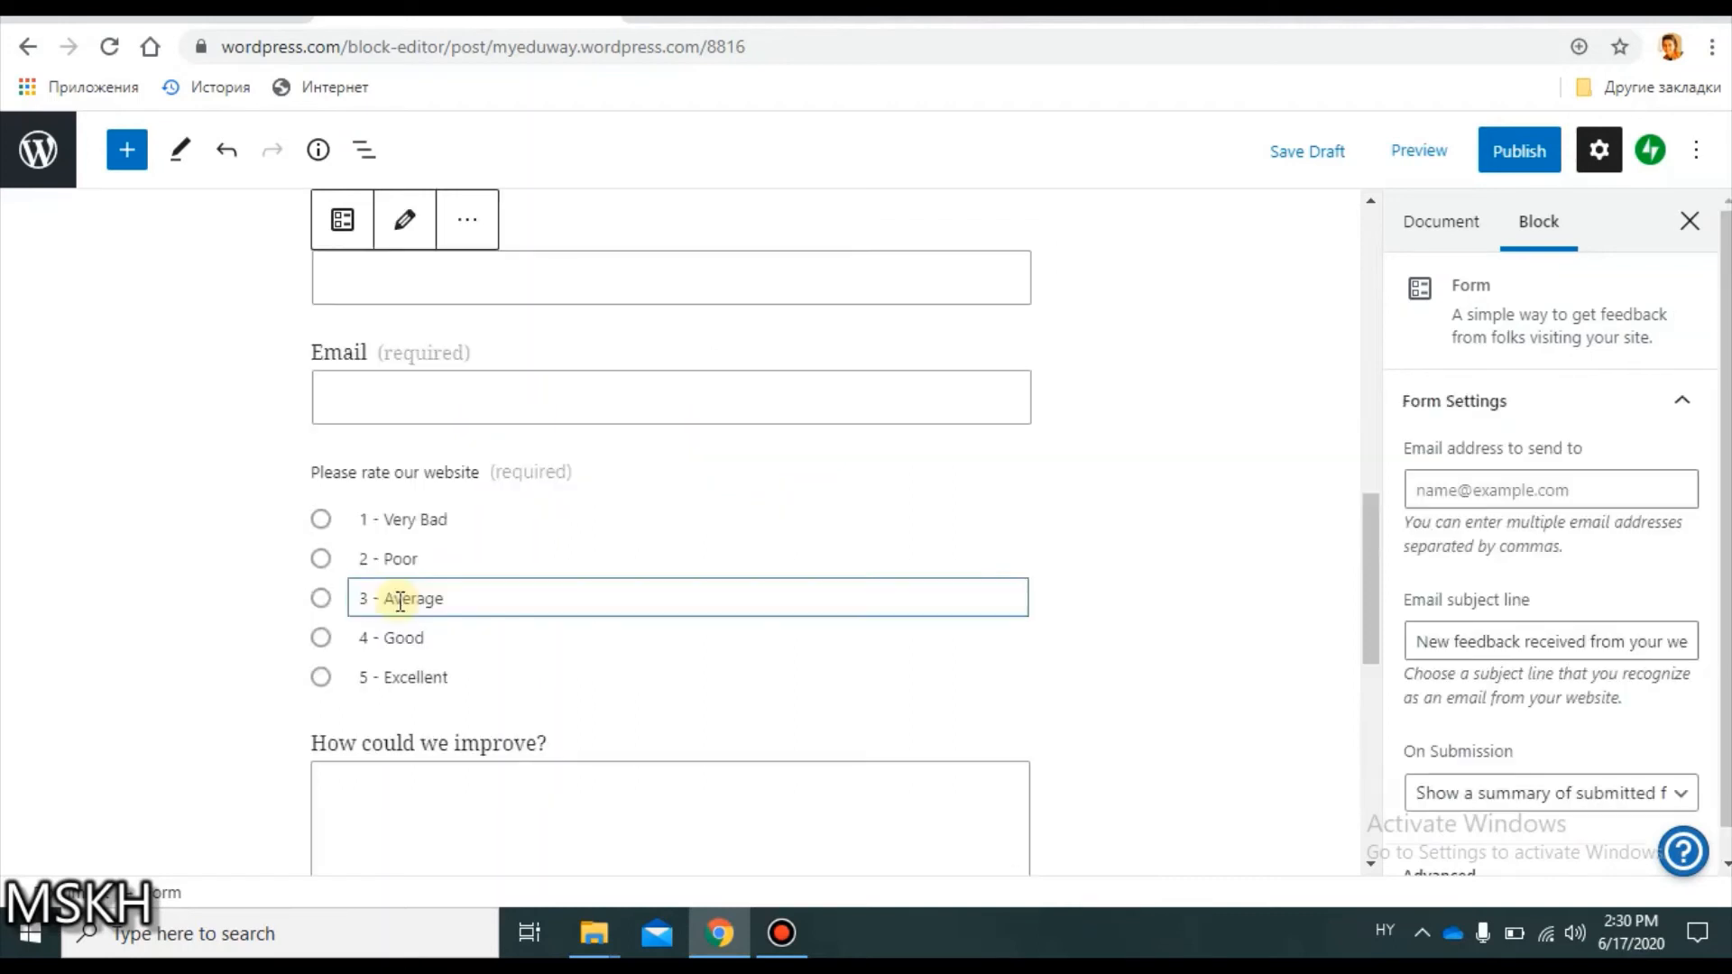
# Examine the feedback form's fields from Name and the website rating options down to the Send Feedback button.
pyautogui.click(1372, 202)
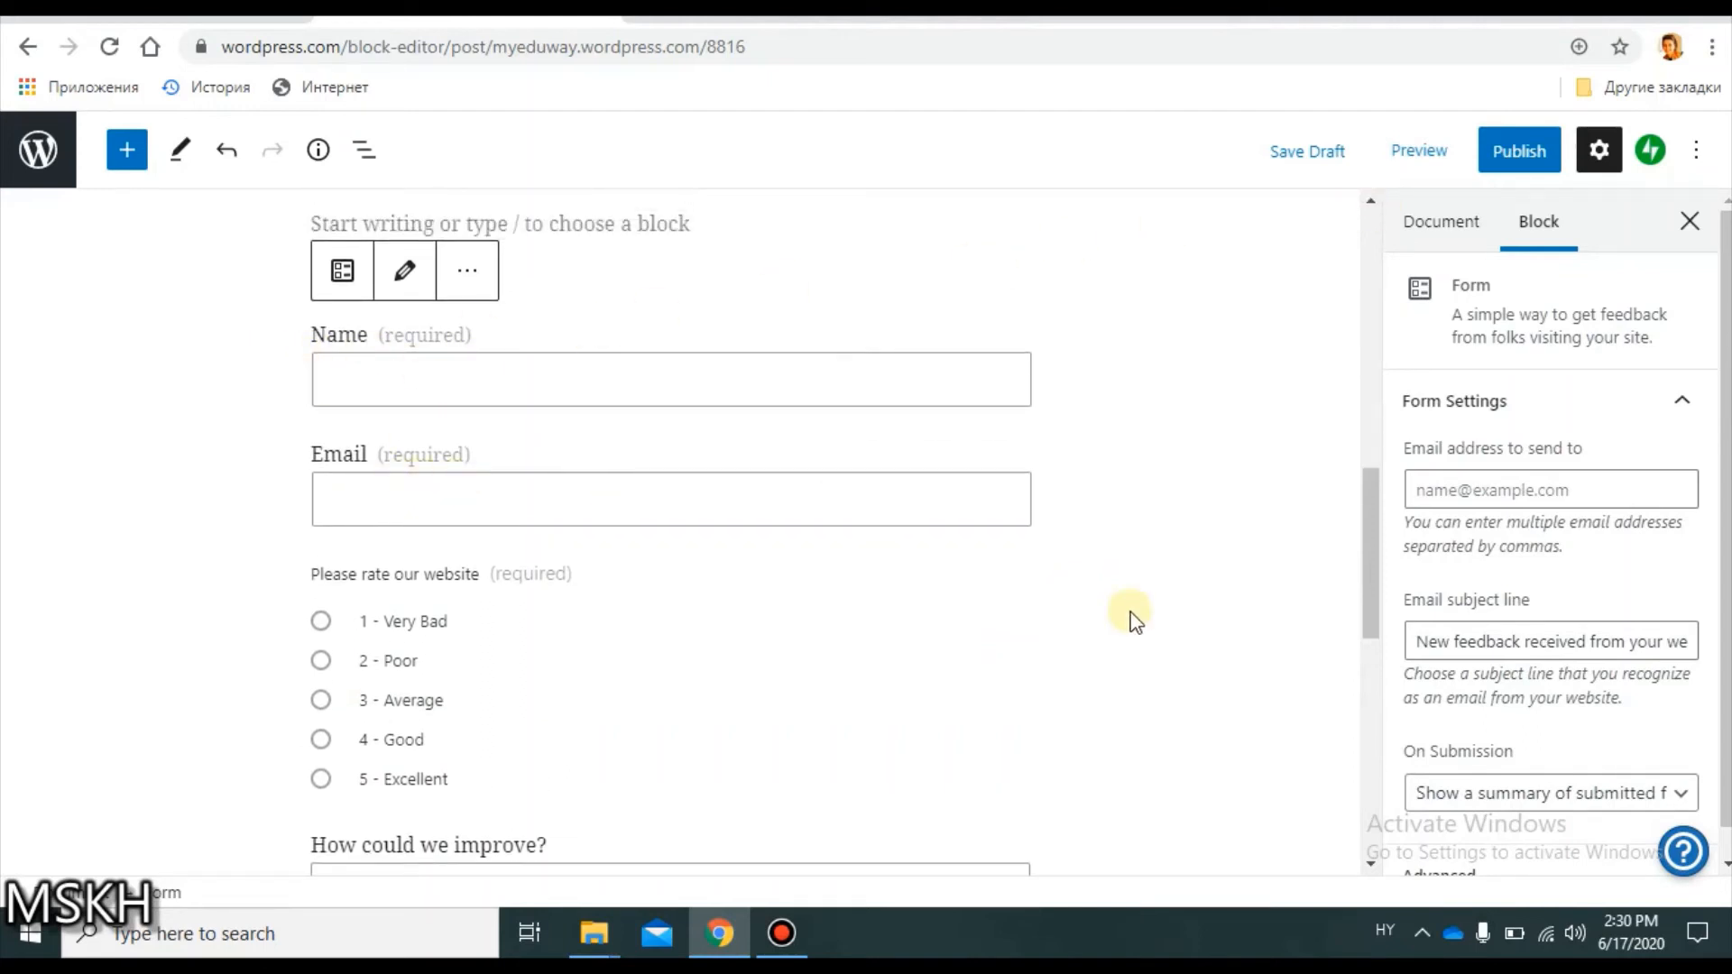
pyautogui.click(1372, 864)
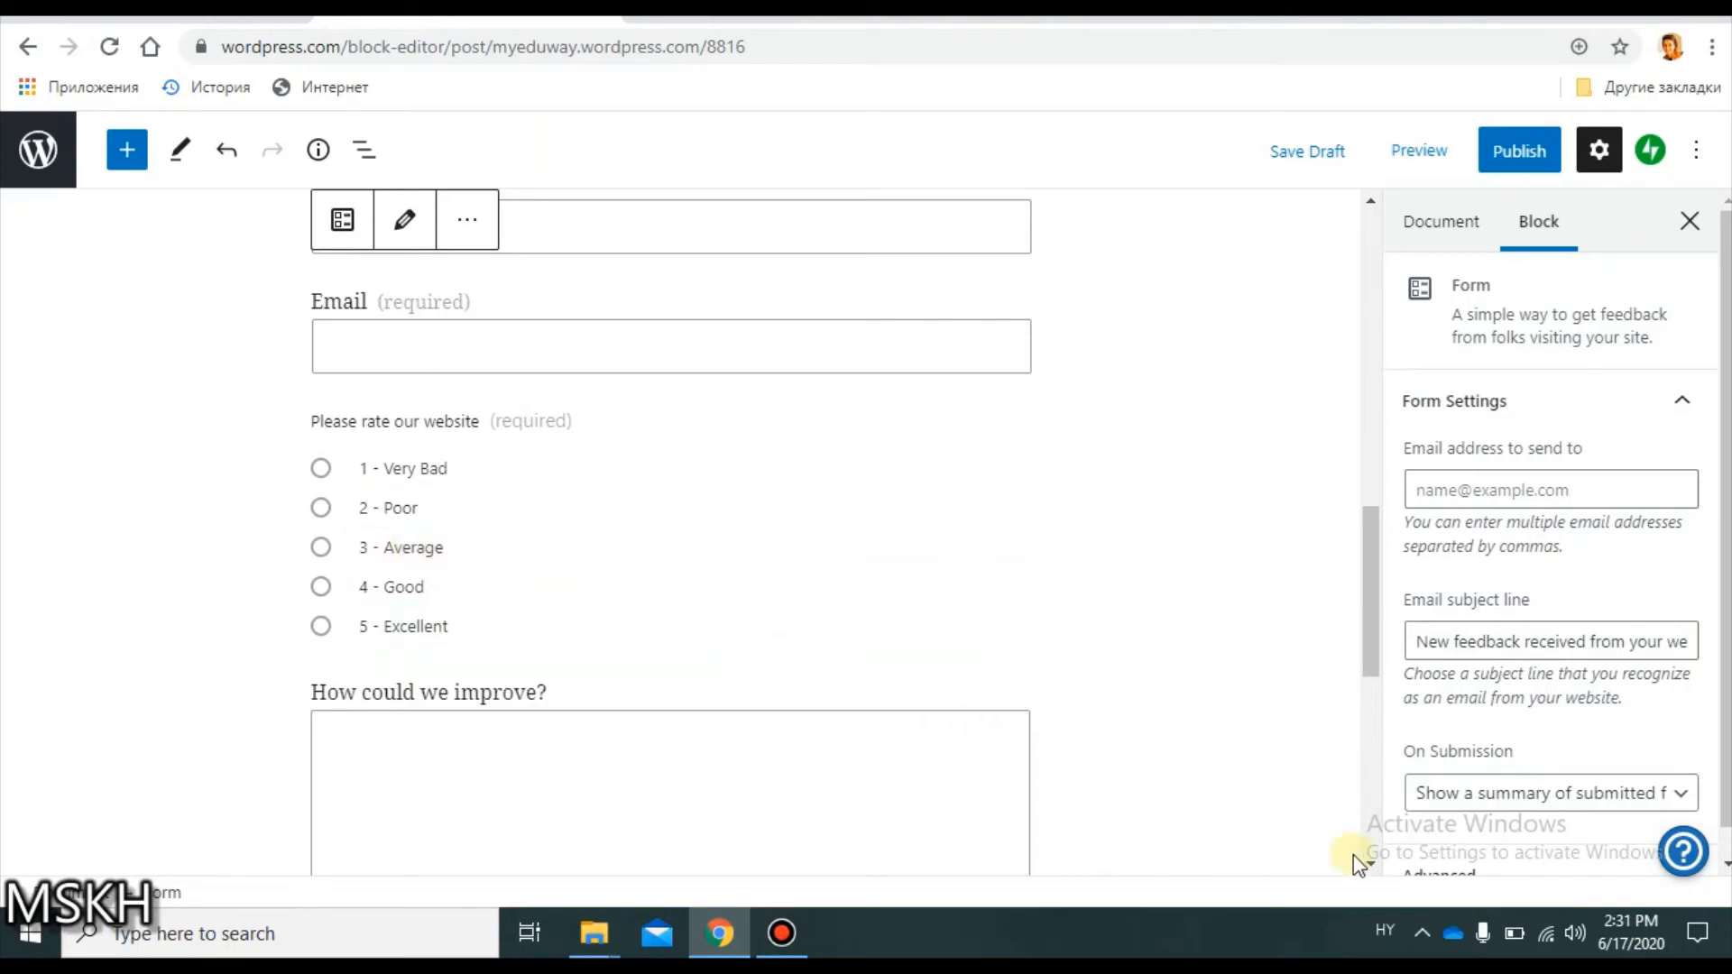
pyautogui.scroll(-2, 1373, 868)
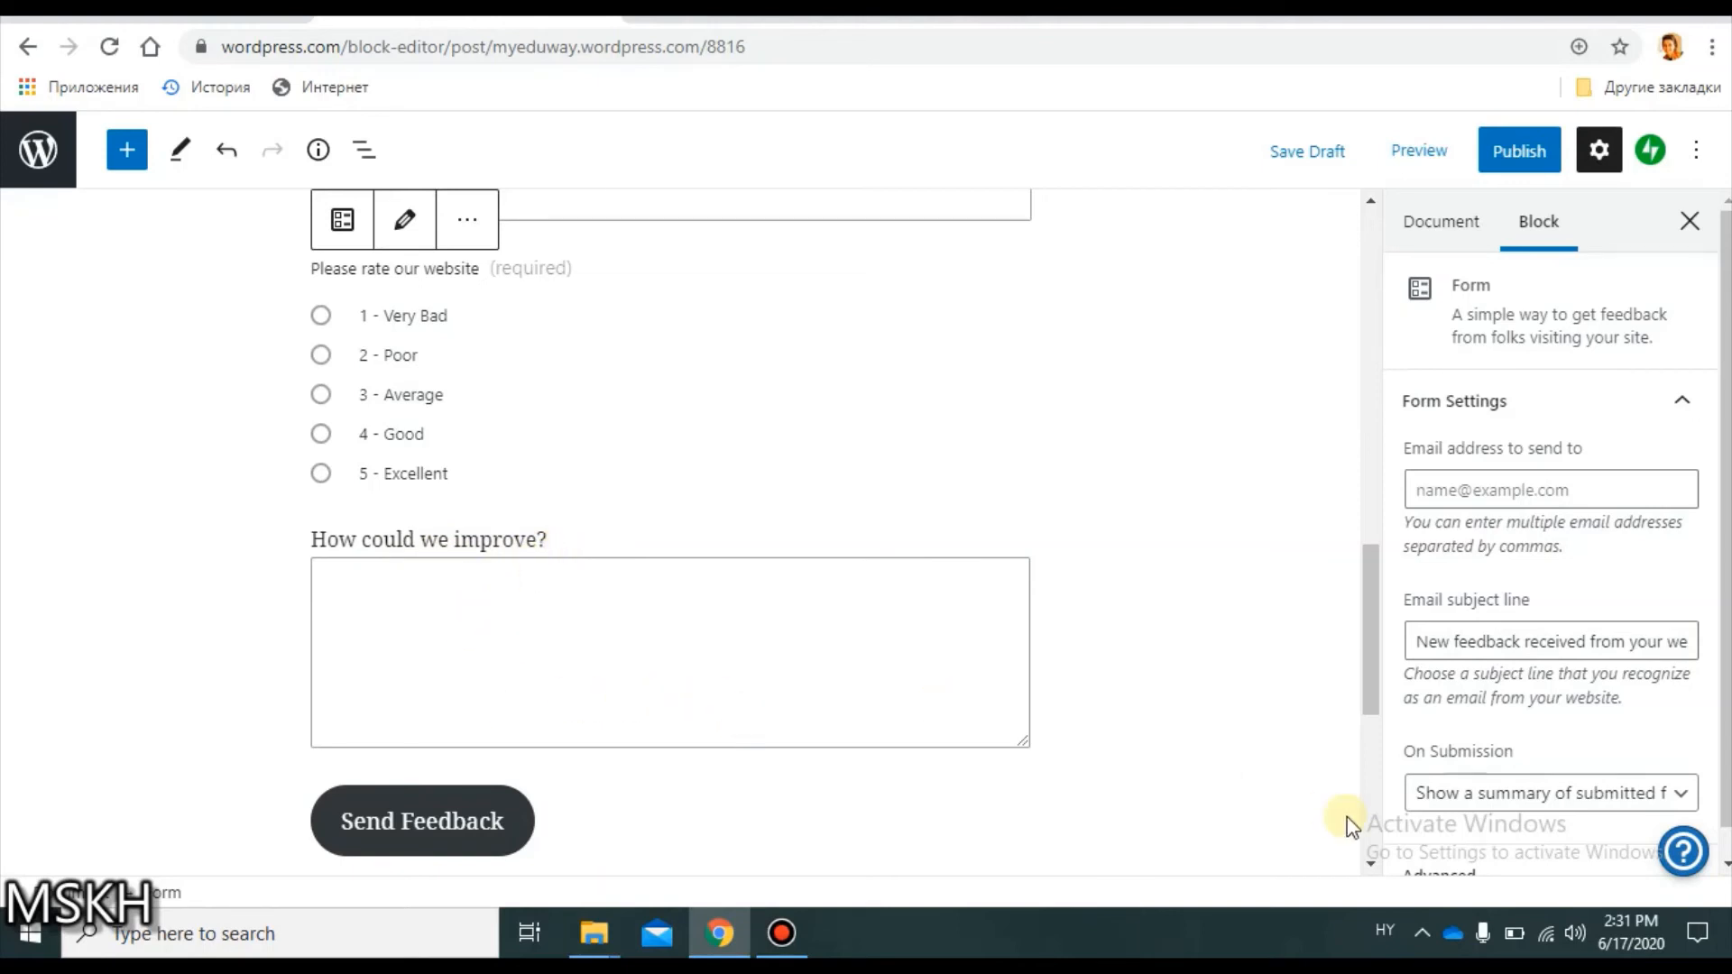
pyautogui.click(1371, 863)
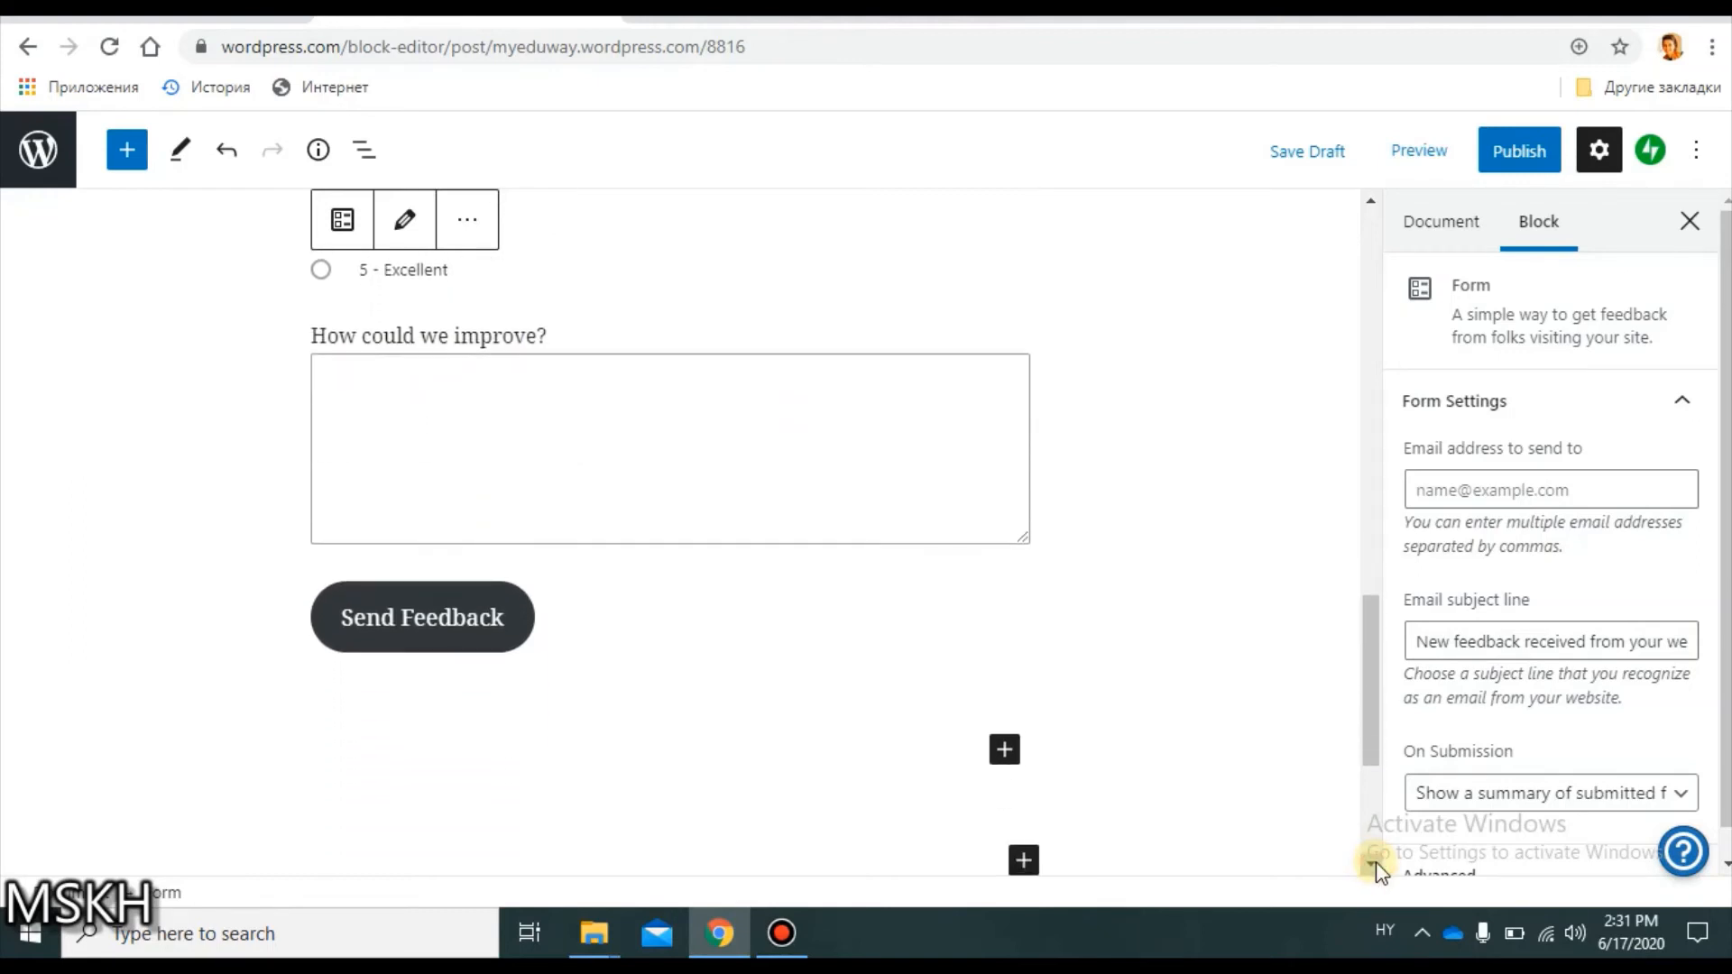
pyautogui.click(1371, 863)
pyautogui.click(1371, 863)
pyautogui.click(1371, 863)
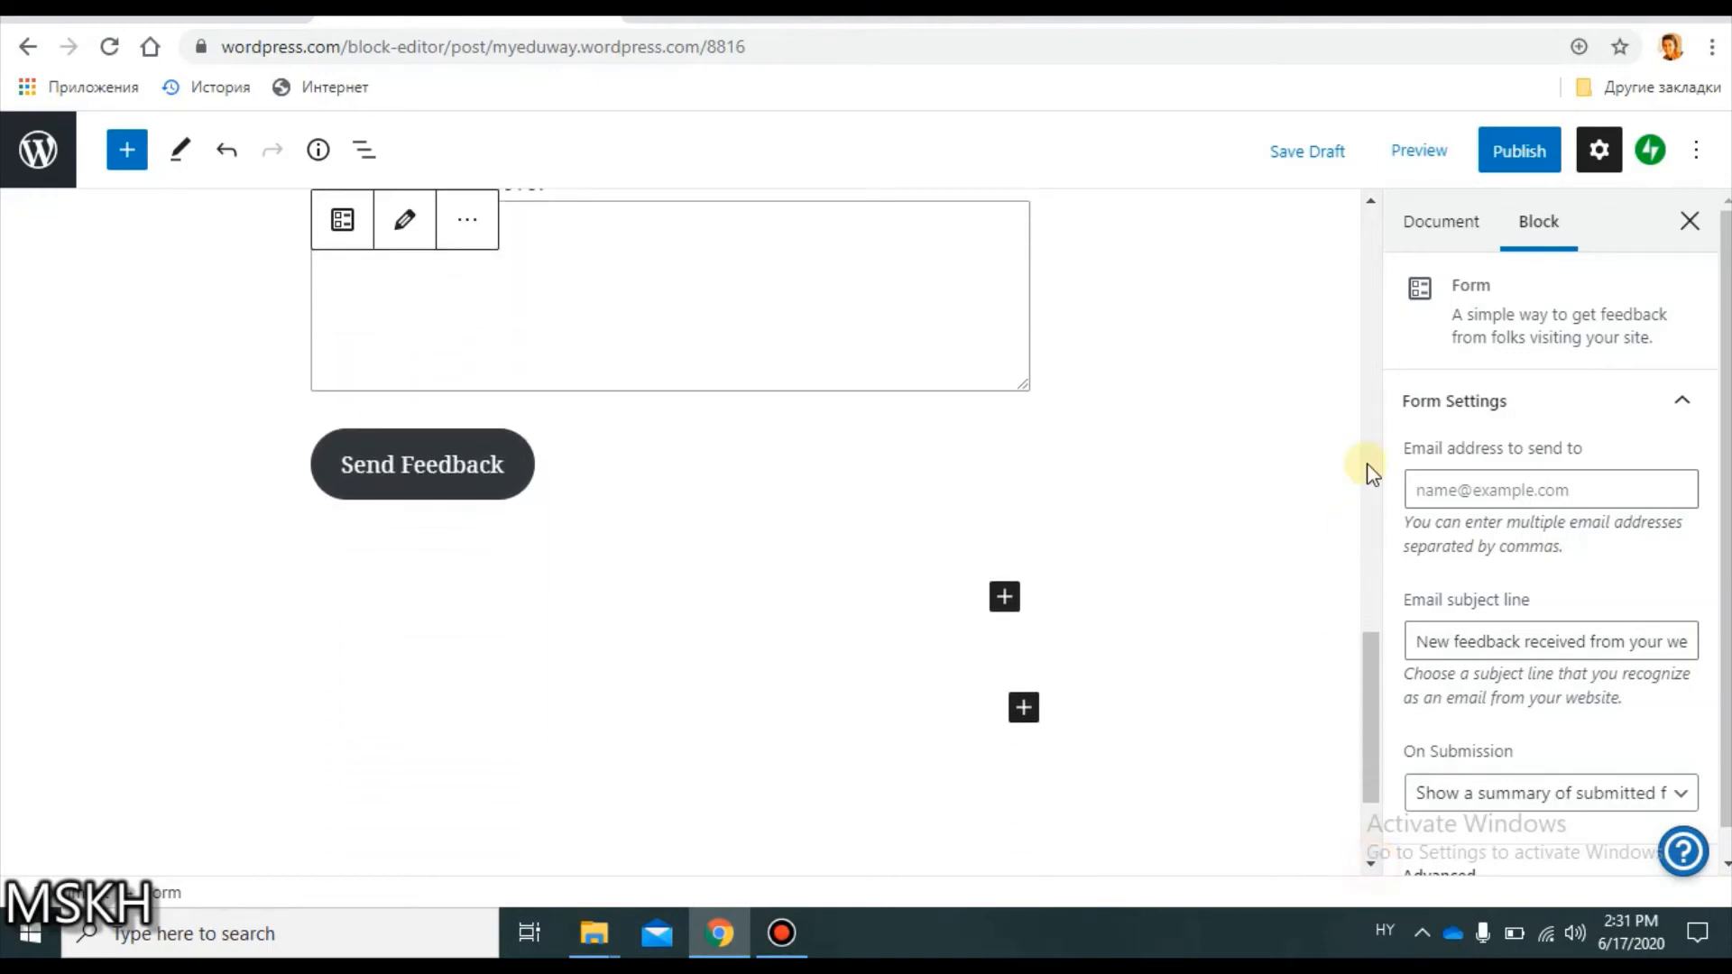
# Look back over the contact form's Message field and button, comparing them with the feedback form's fields below.
pyautogui.click(1370, 224)
pyautogui.click(1370, 224)
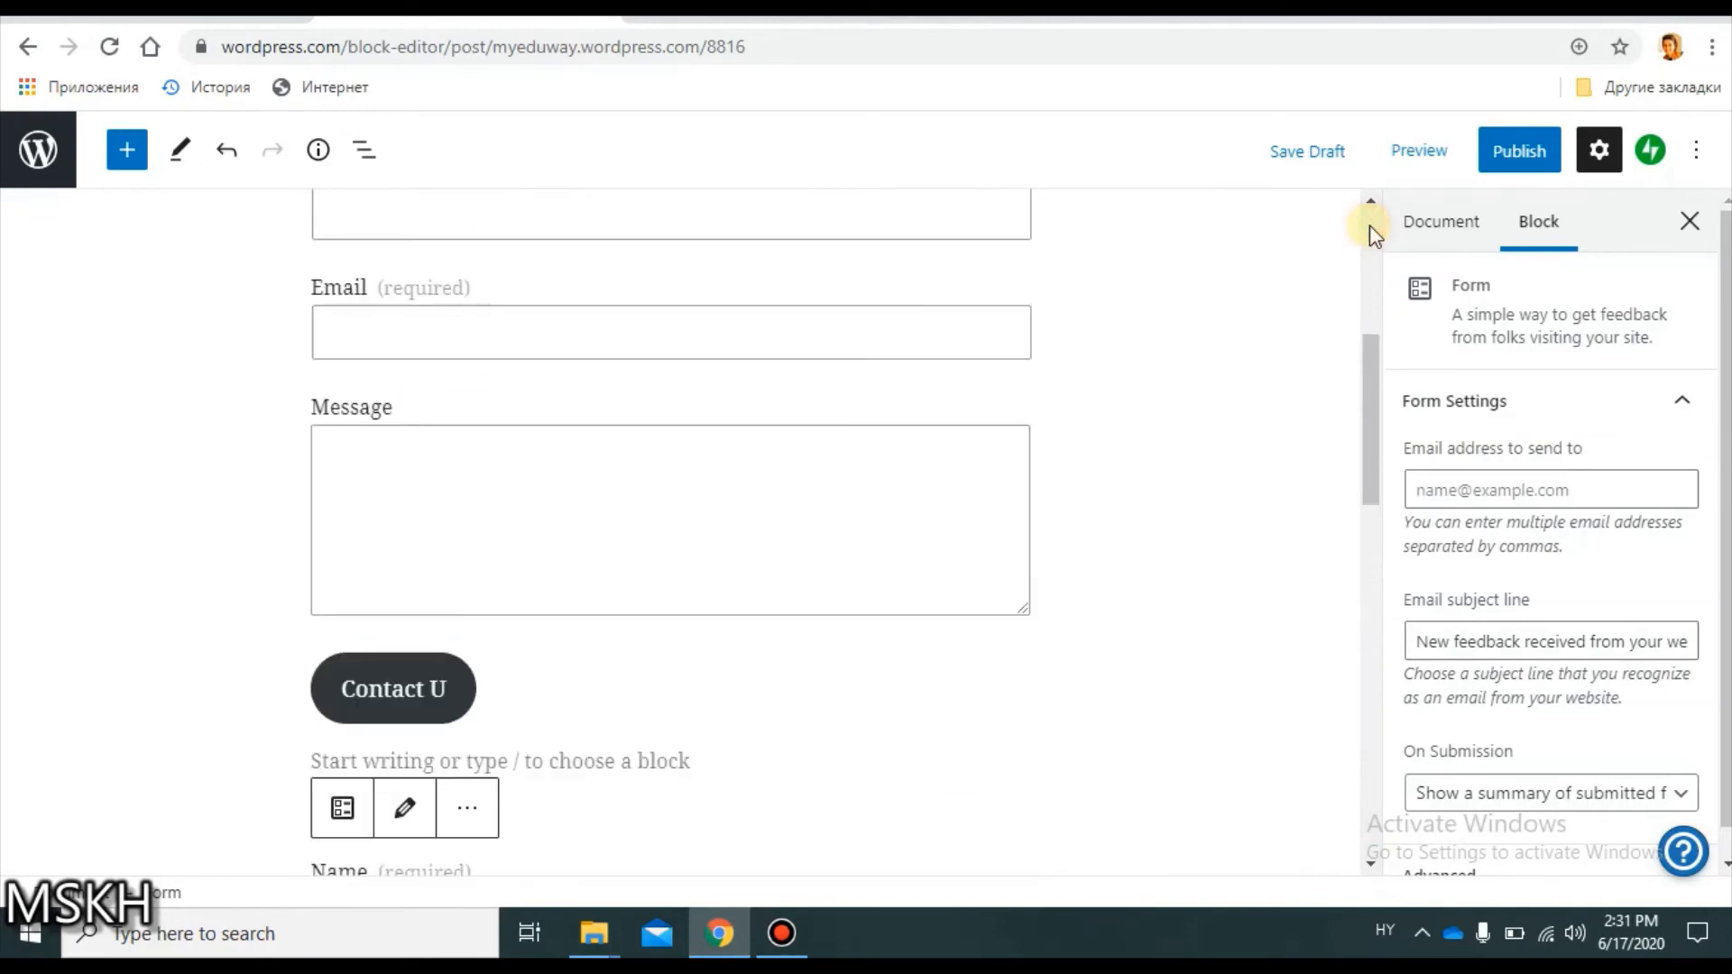
pyautogui.click(1371, 864)
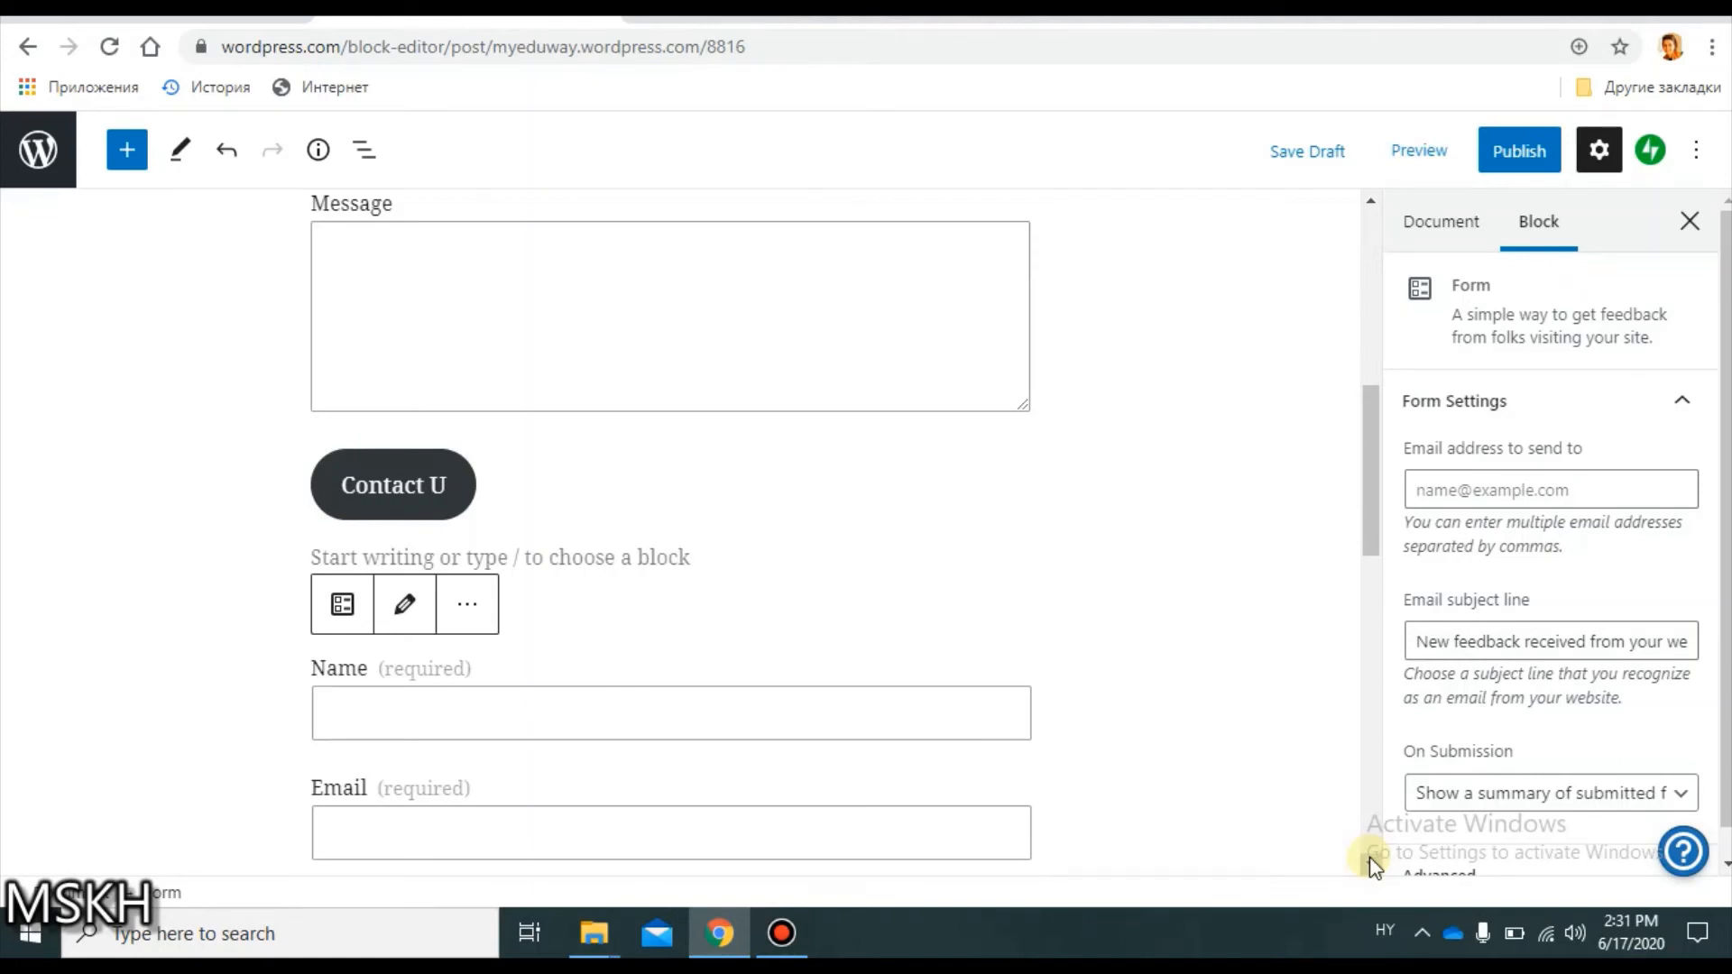
pyautogui.click(1369, 861)
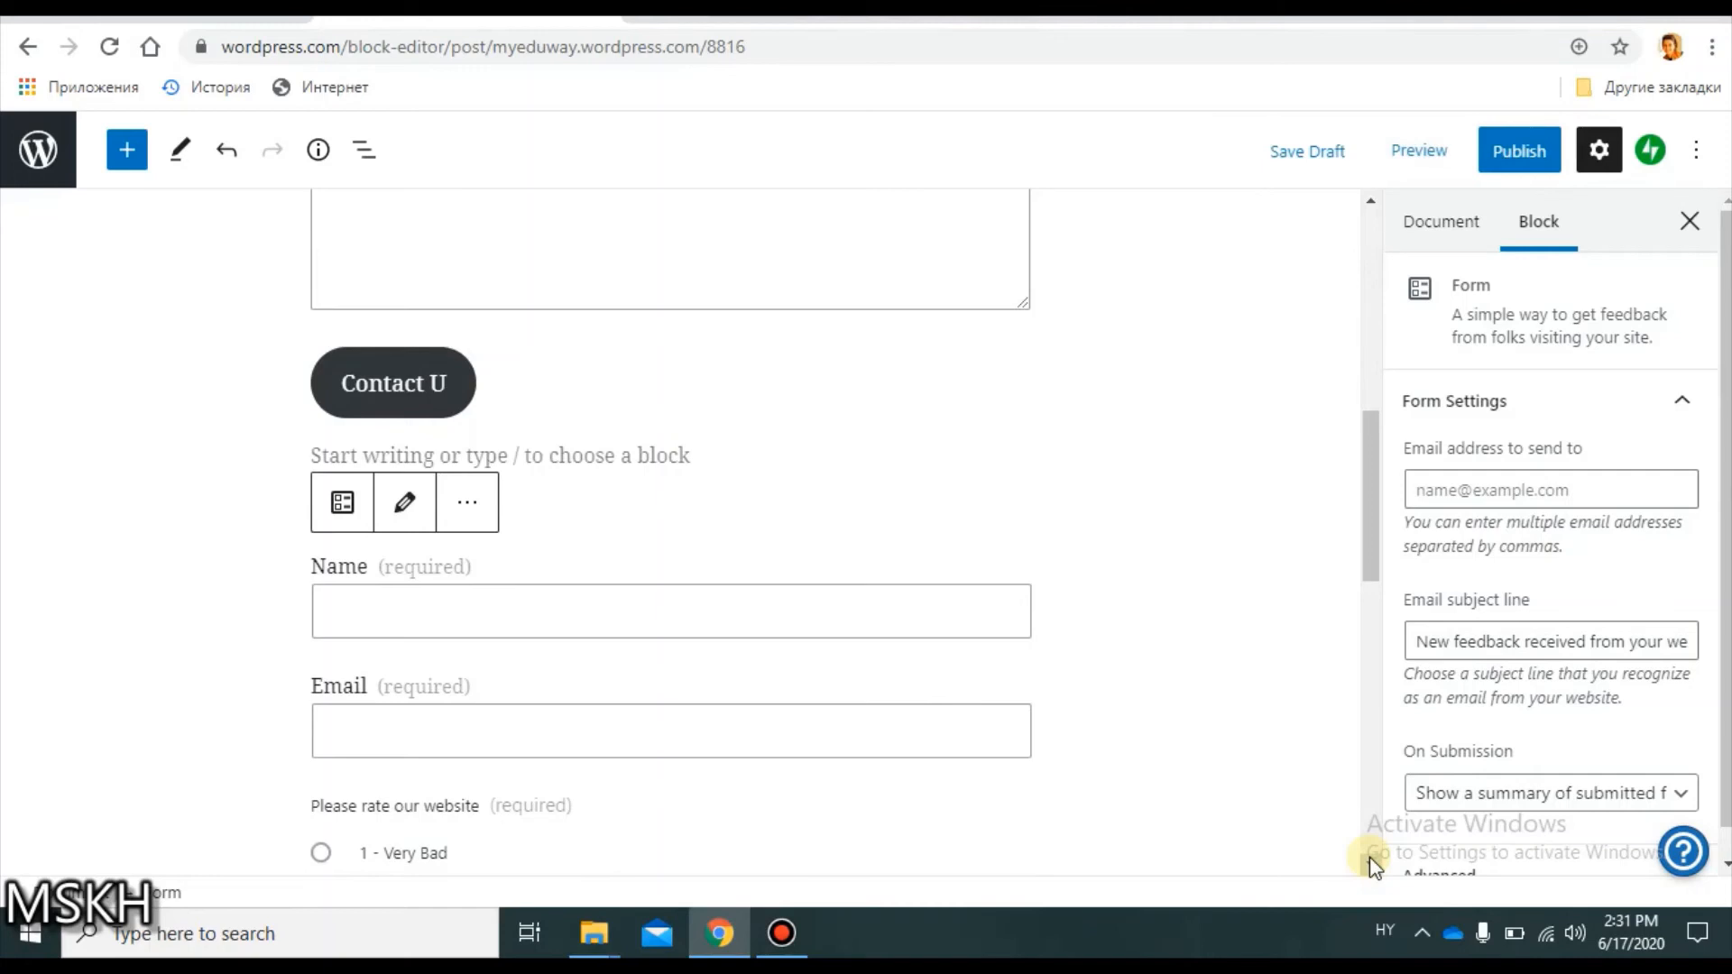
pyautogui.click(1369, 861)
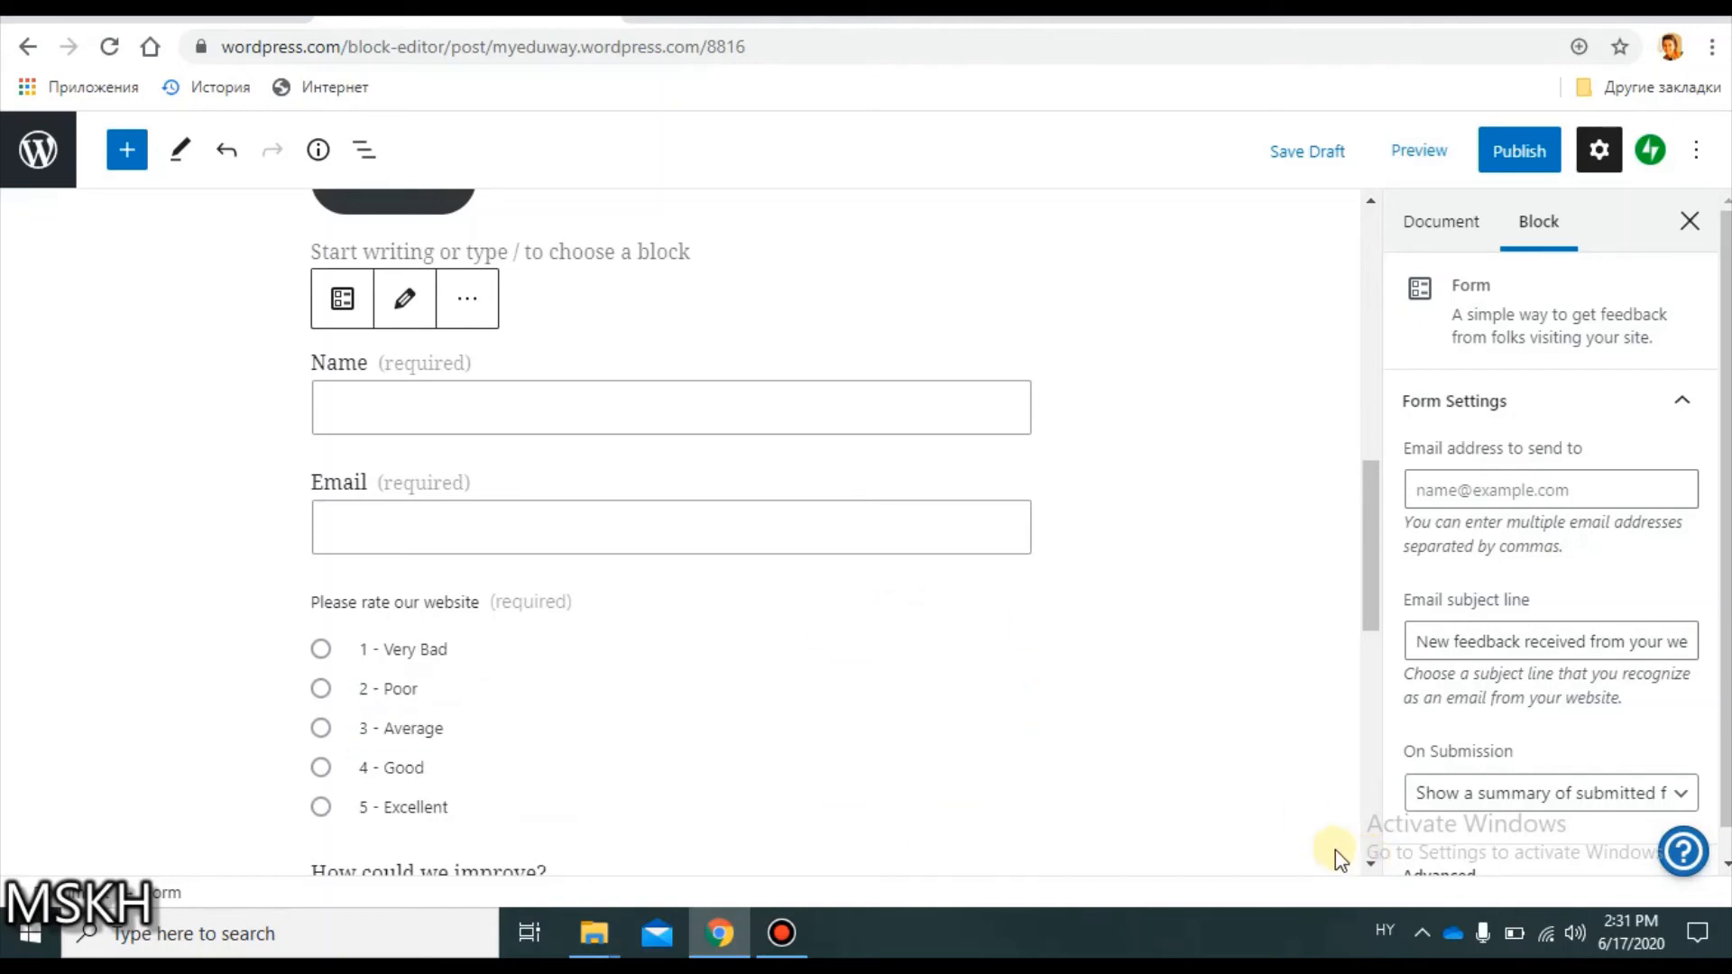
pyautogui.scroll(-1, 1370, 862)
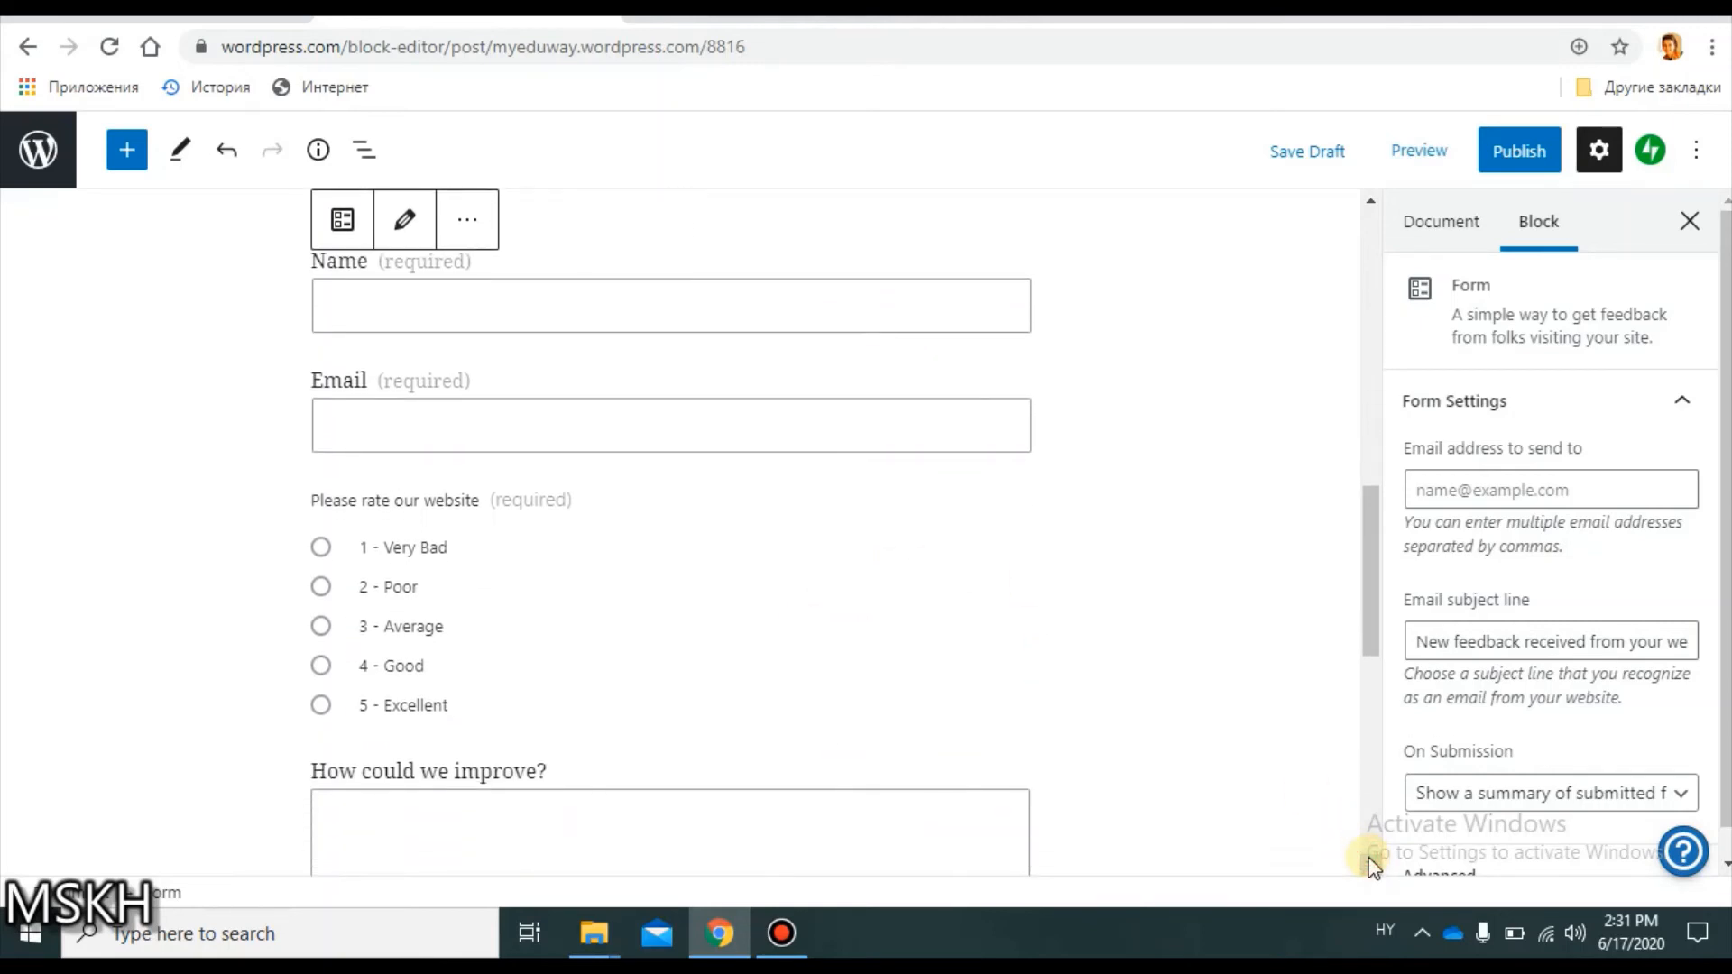
pyautogui.scroll(-1, 1370, 861)
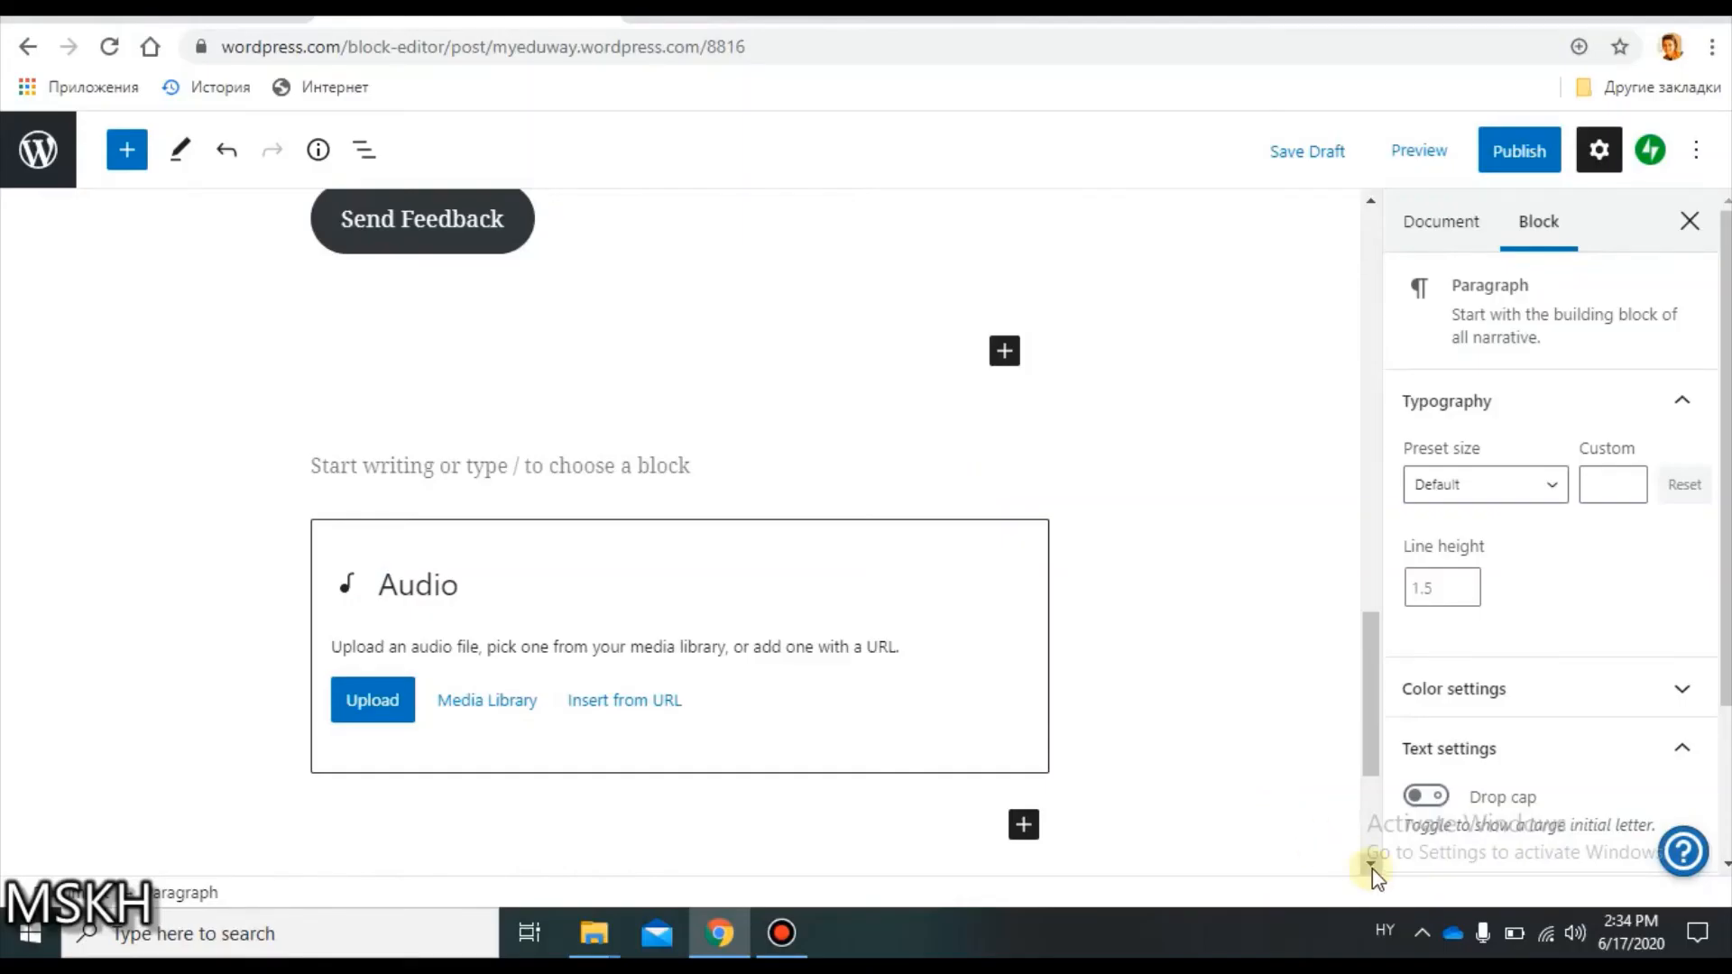
# Insert a Classic block in the empty paragraph below the Audio block and place the cursor in its text area.
pyautogui.click(1371, 866)
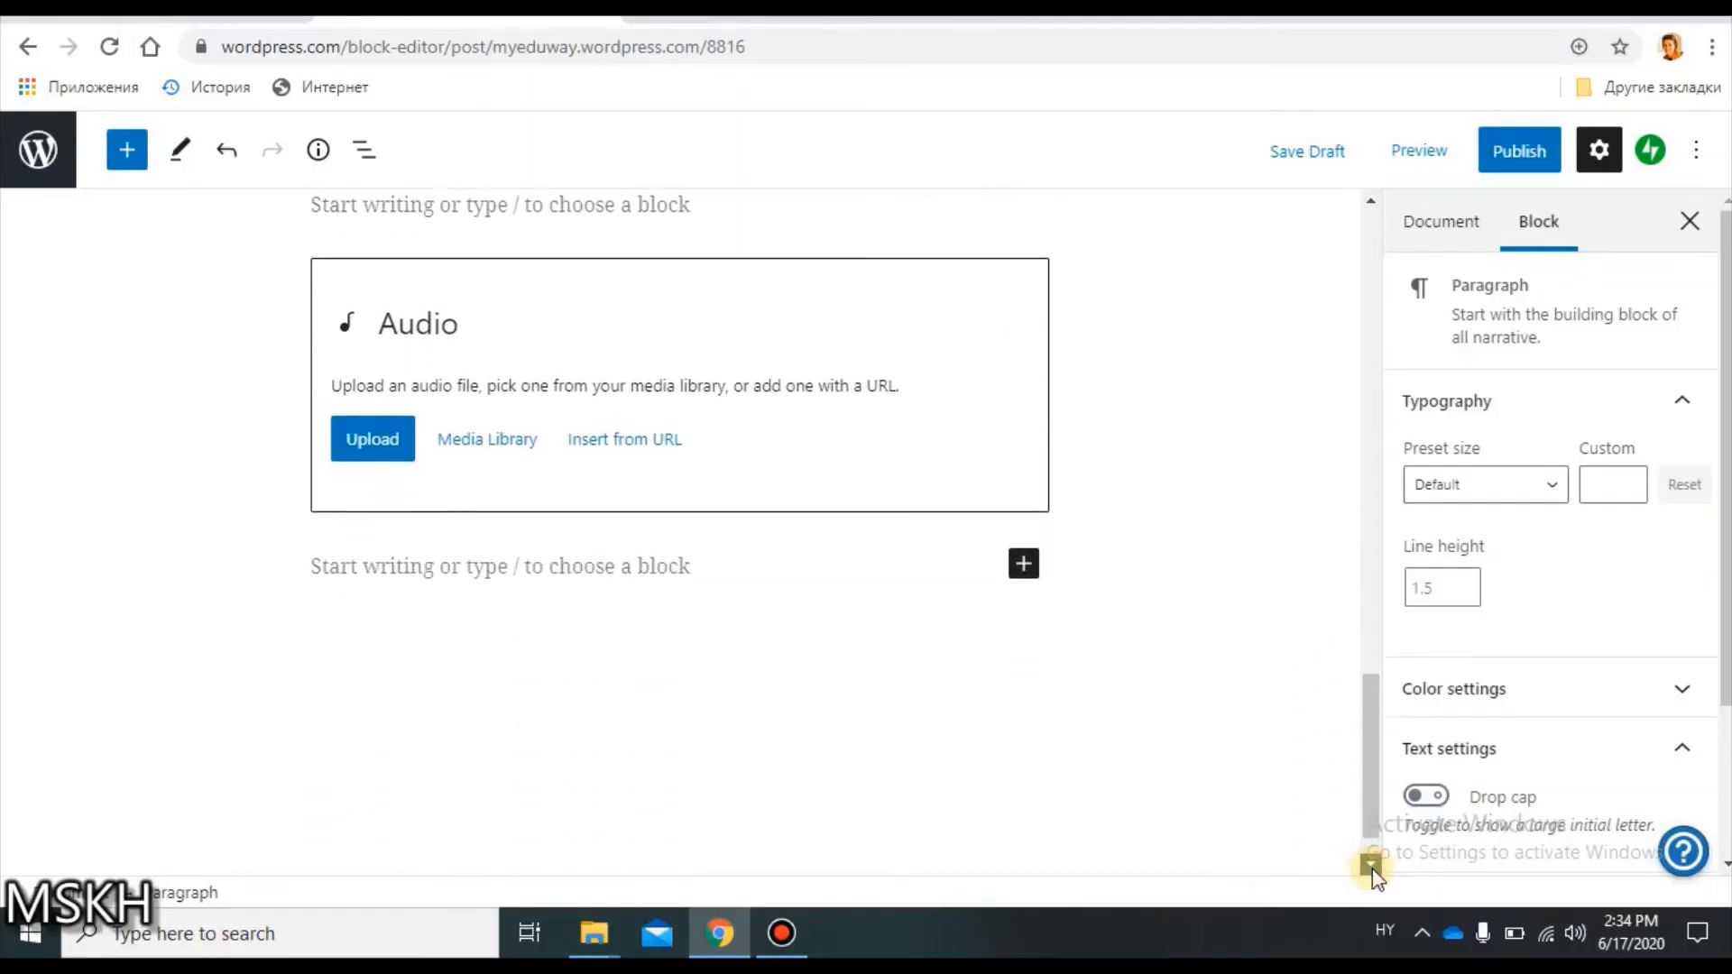
pyautogui.click(1371, 866)
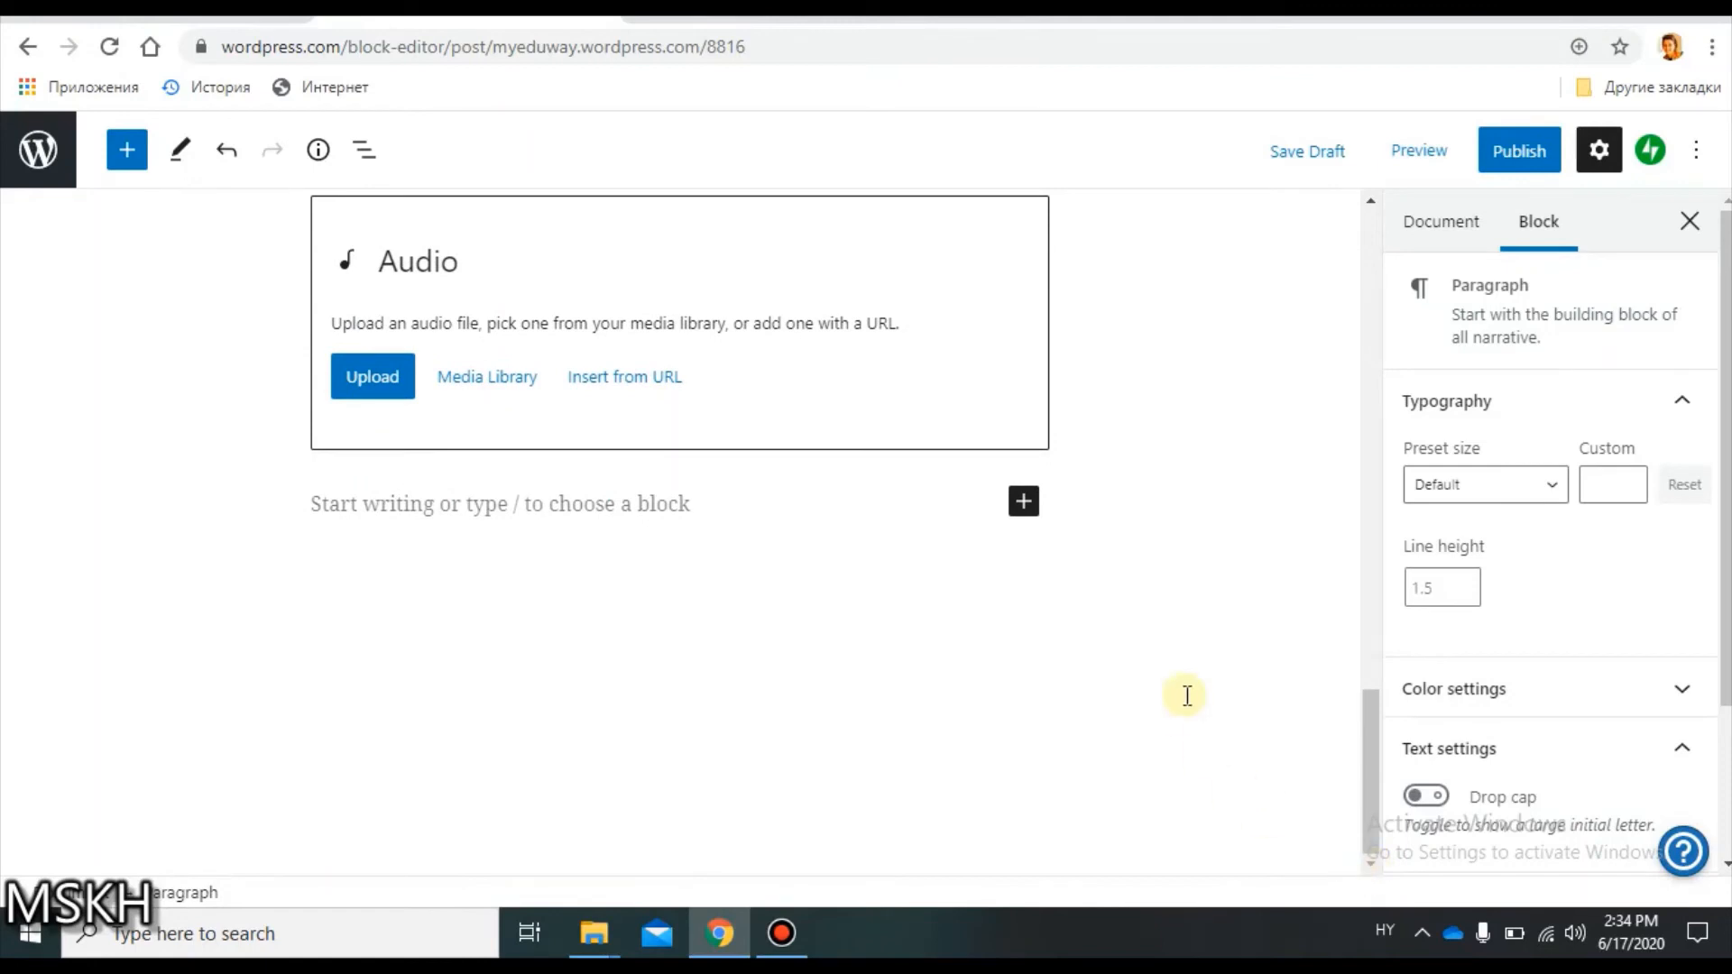
pyautogui.click(1022, 503)
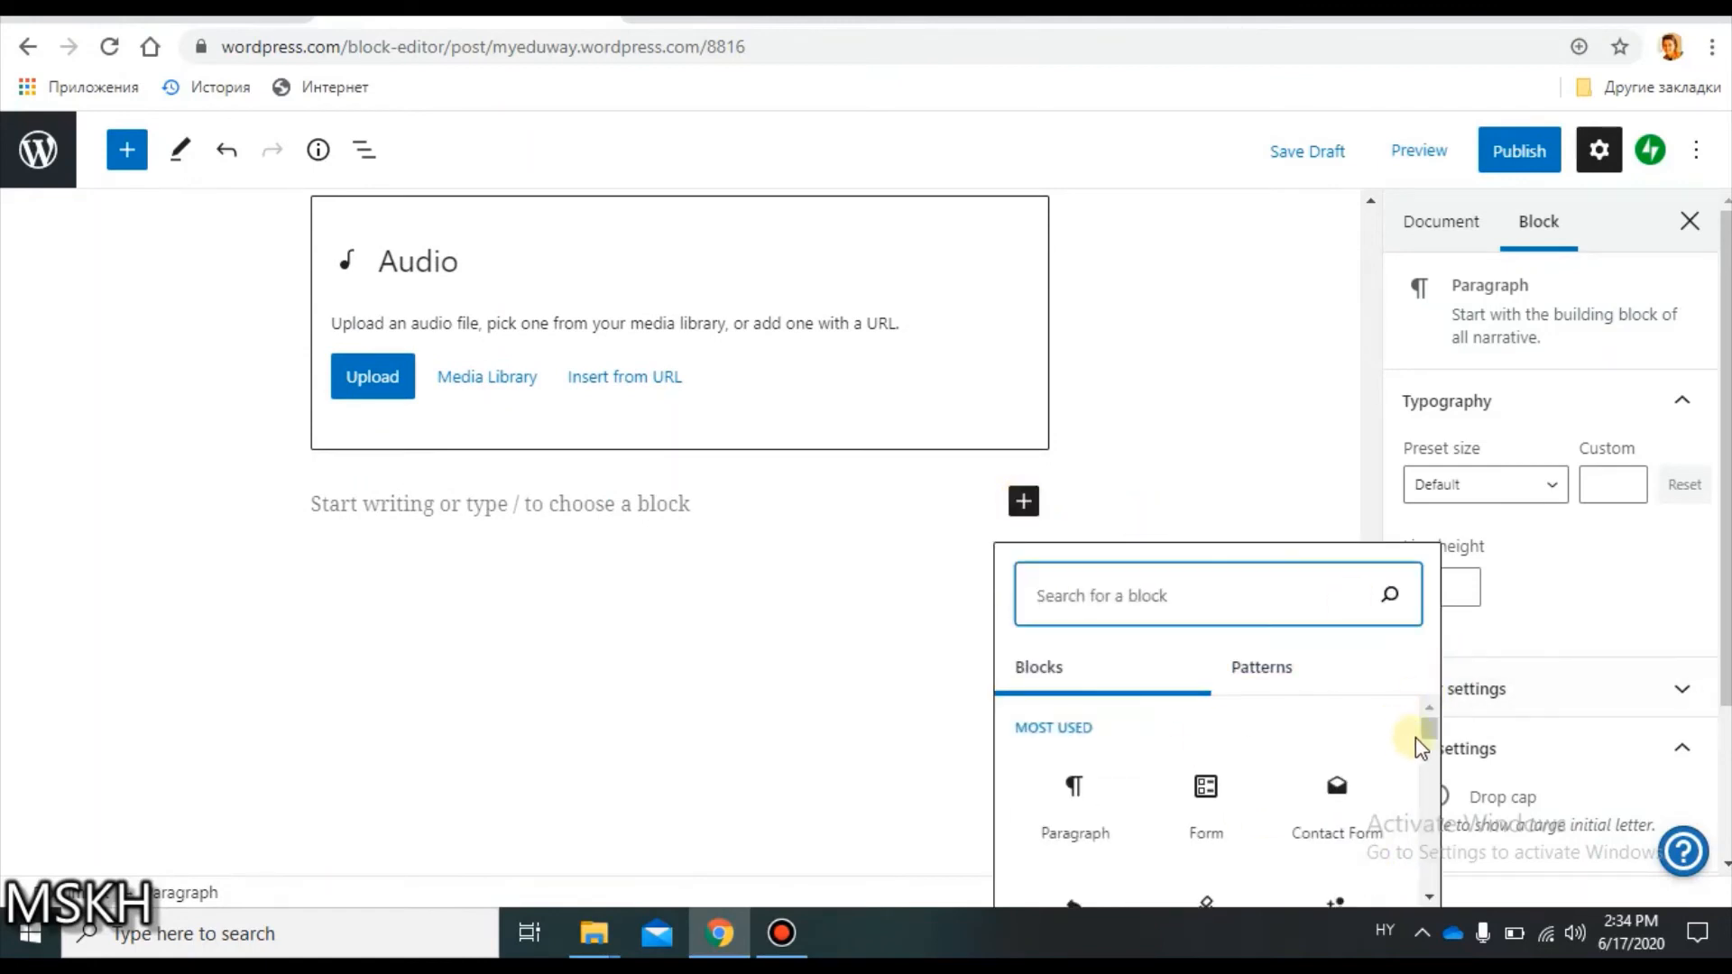
pyautogui.moveTo(1426, 732); pyautogui.dragTo(1434, 758)
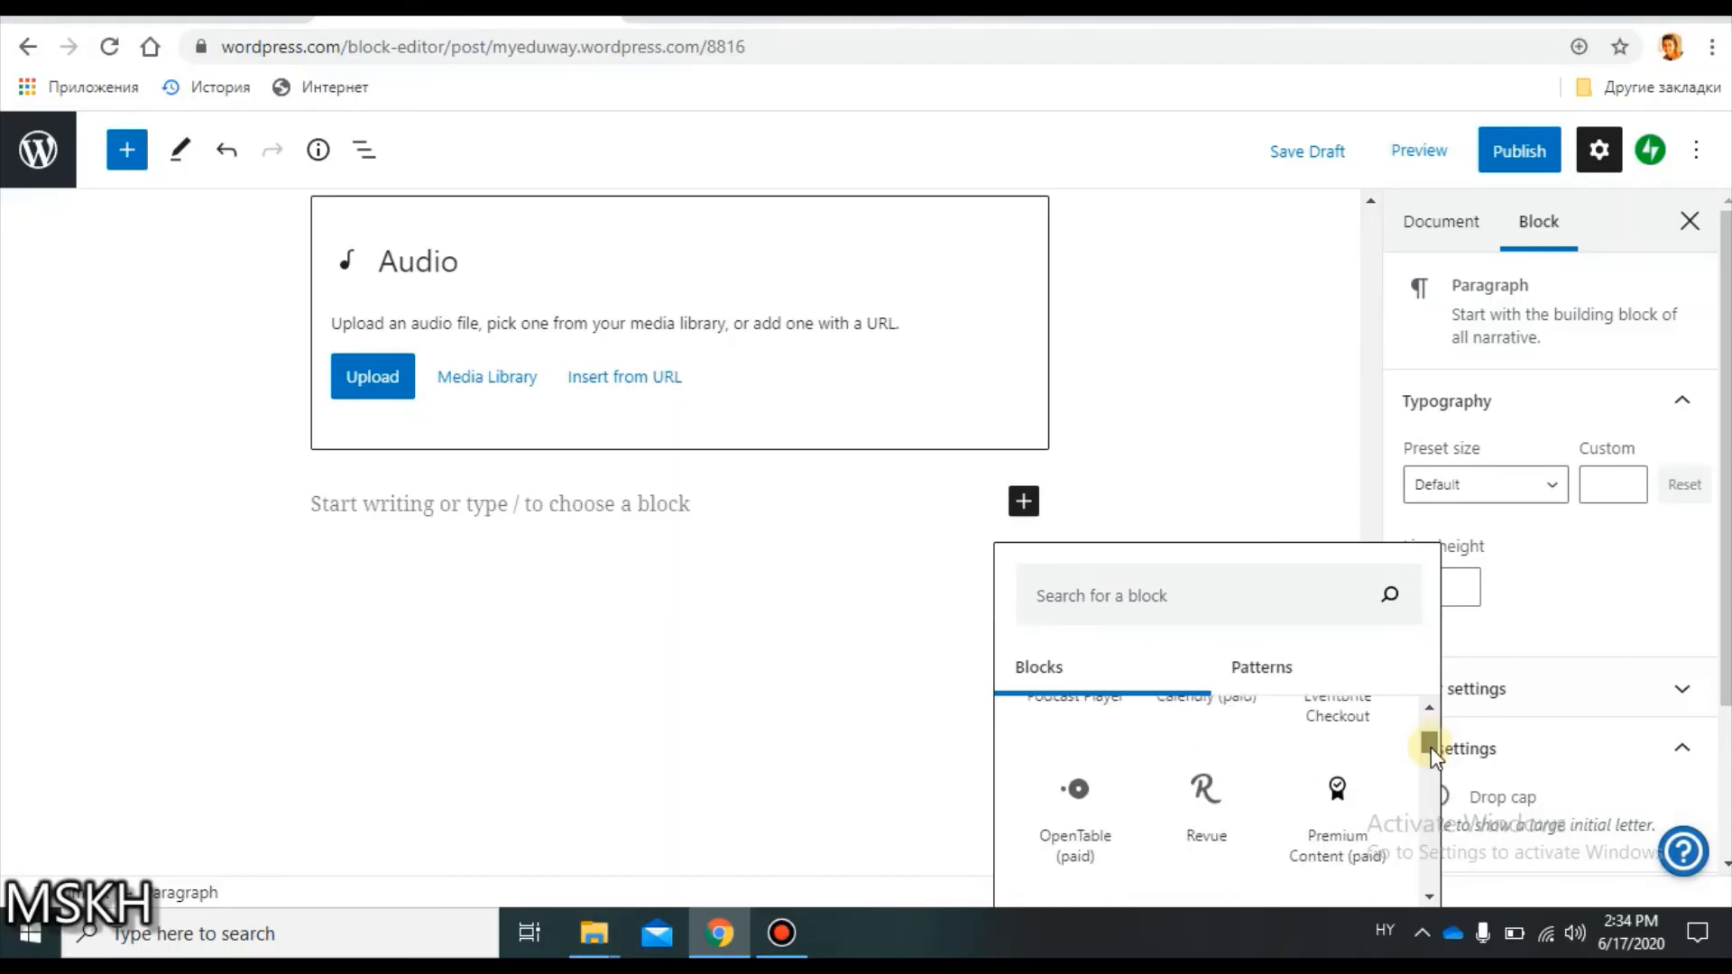
pyautogui.scroll(-5, 1431, 747)
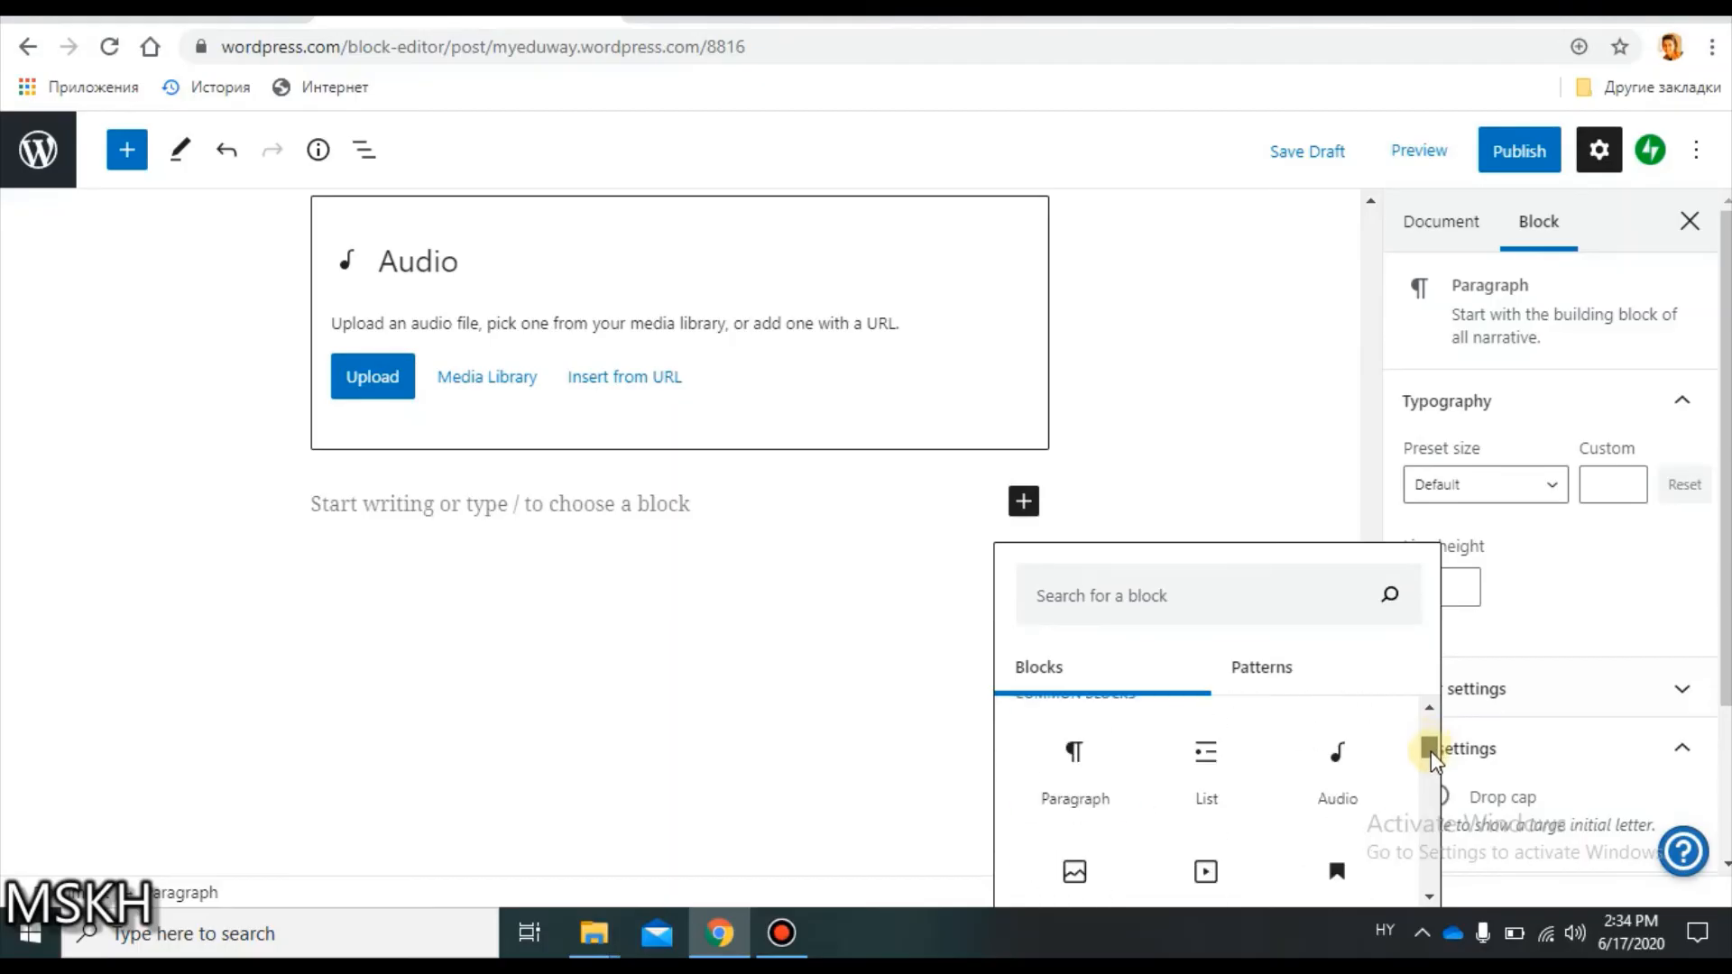
pyautogui.scroll(-4, 1432, 760)
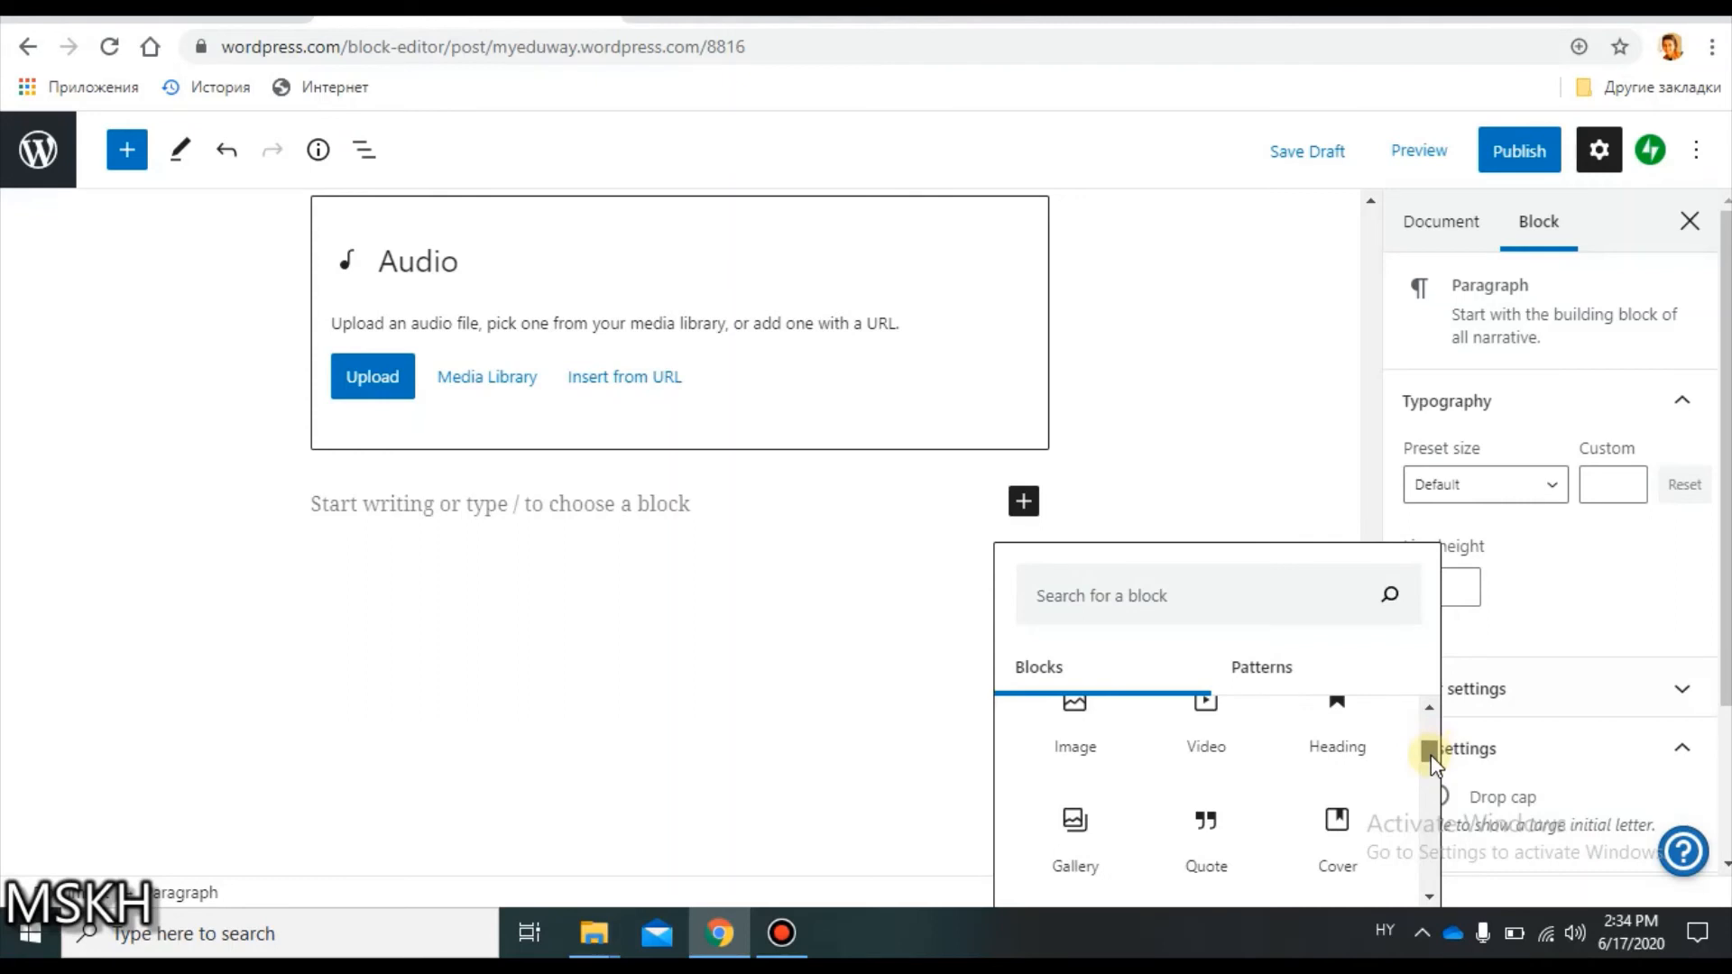
pyautogui.scroll(-4, 1432, 762)
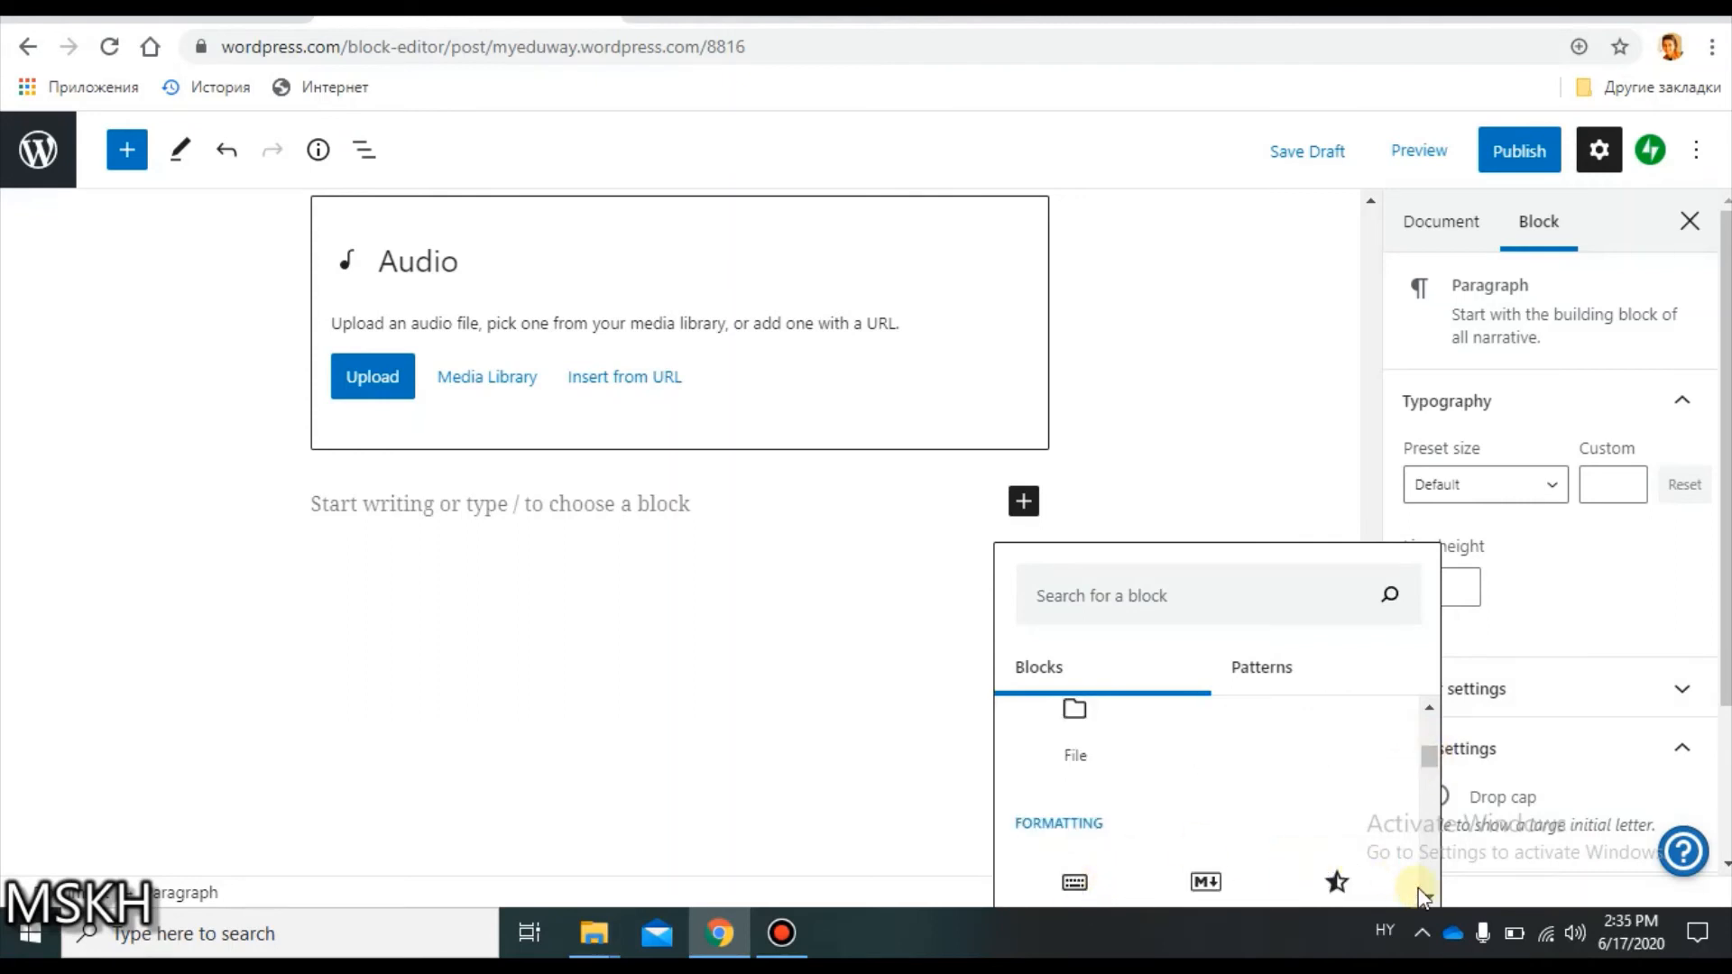
pyautogui.scroll(-2, 1423, 893)
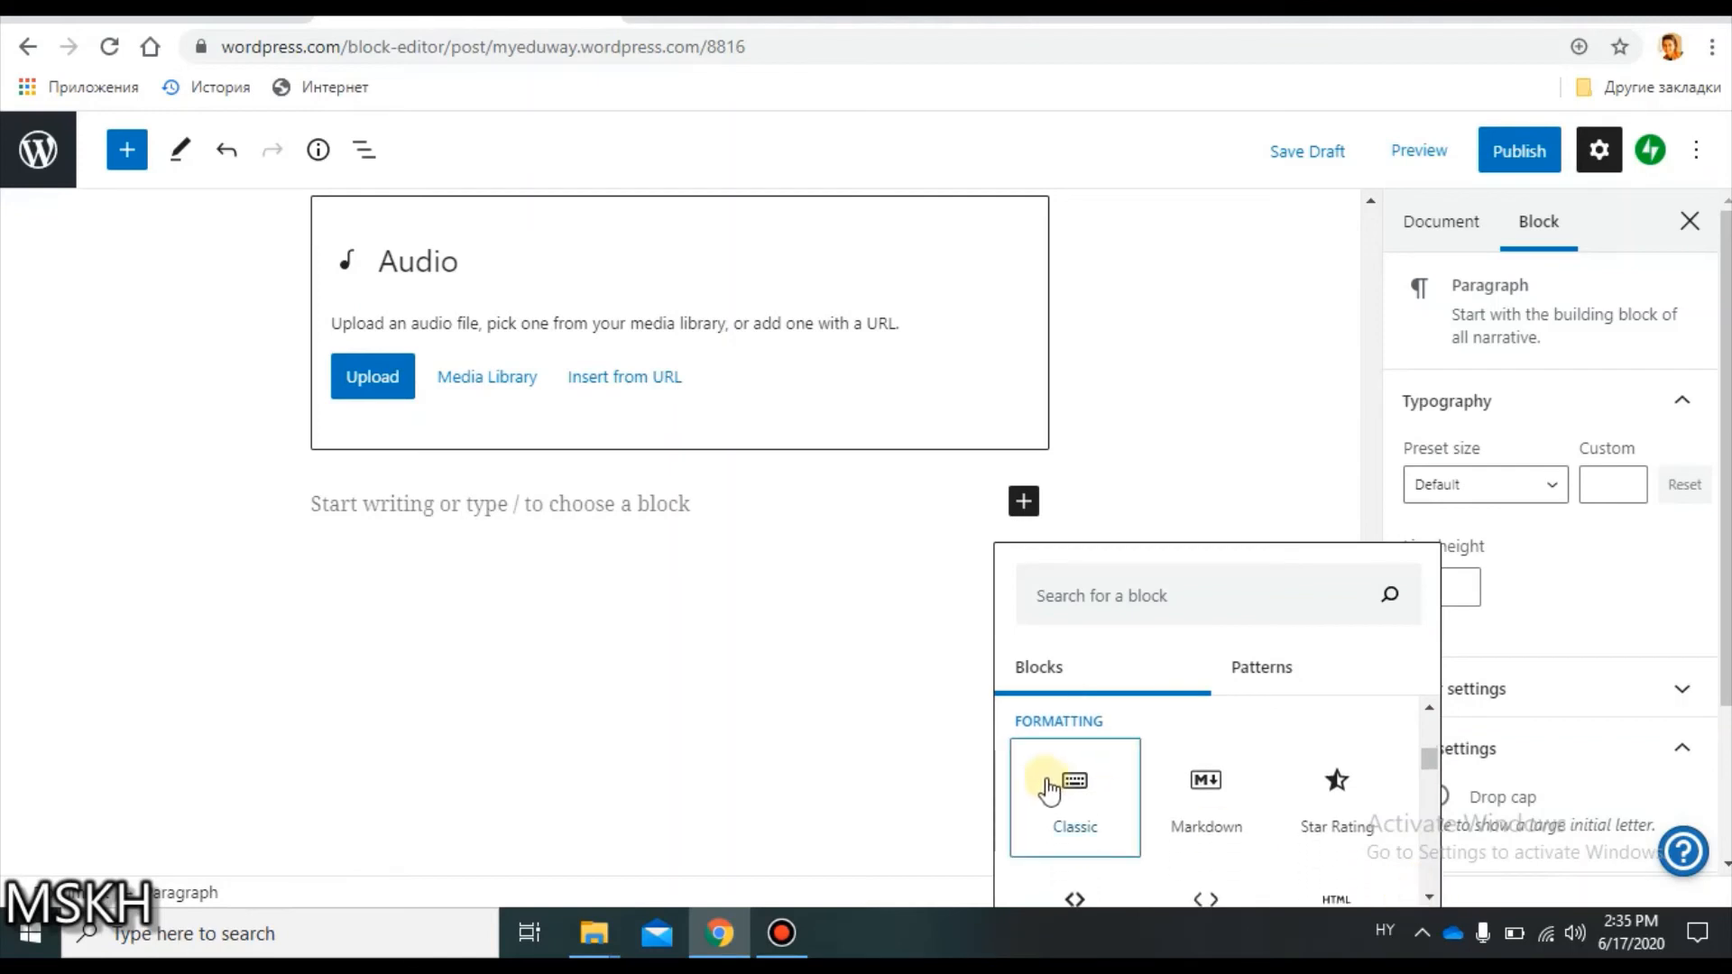
pyautogui.click(1048, 790)
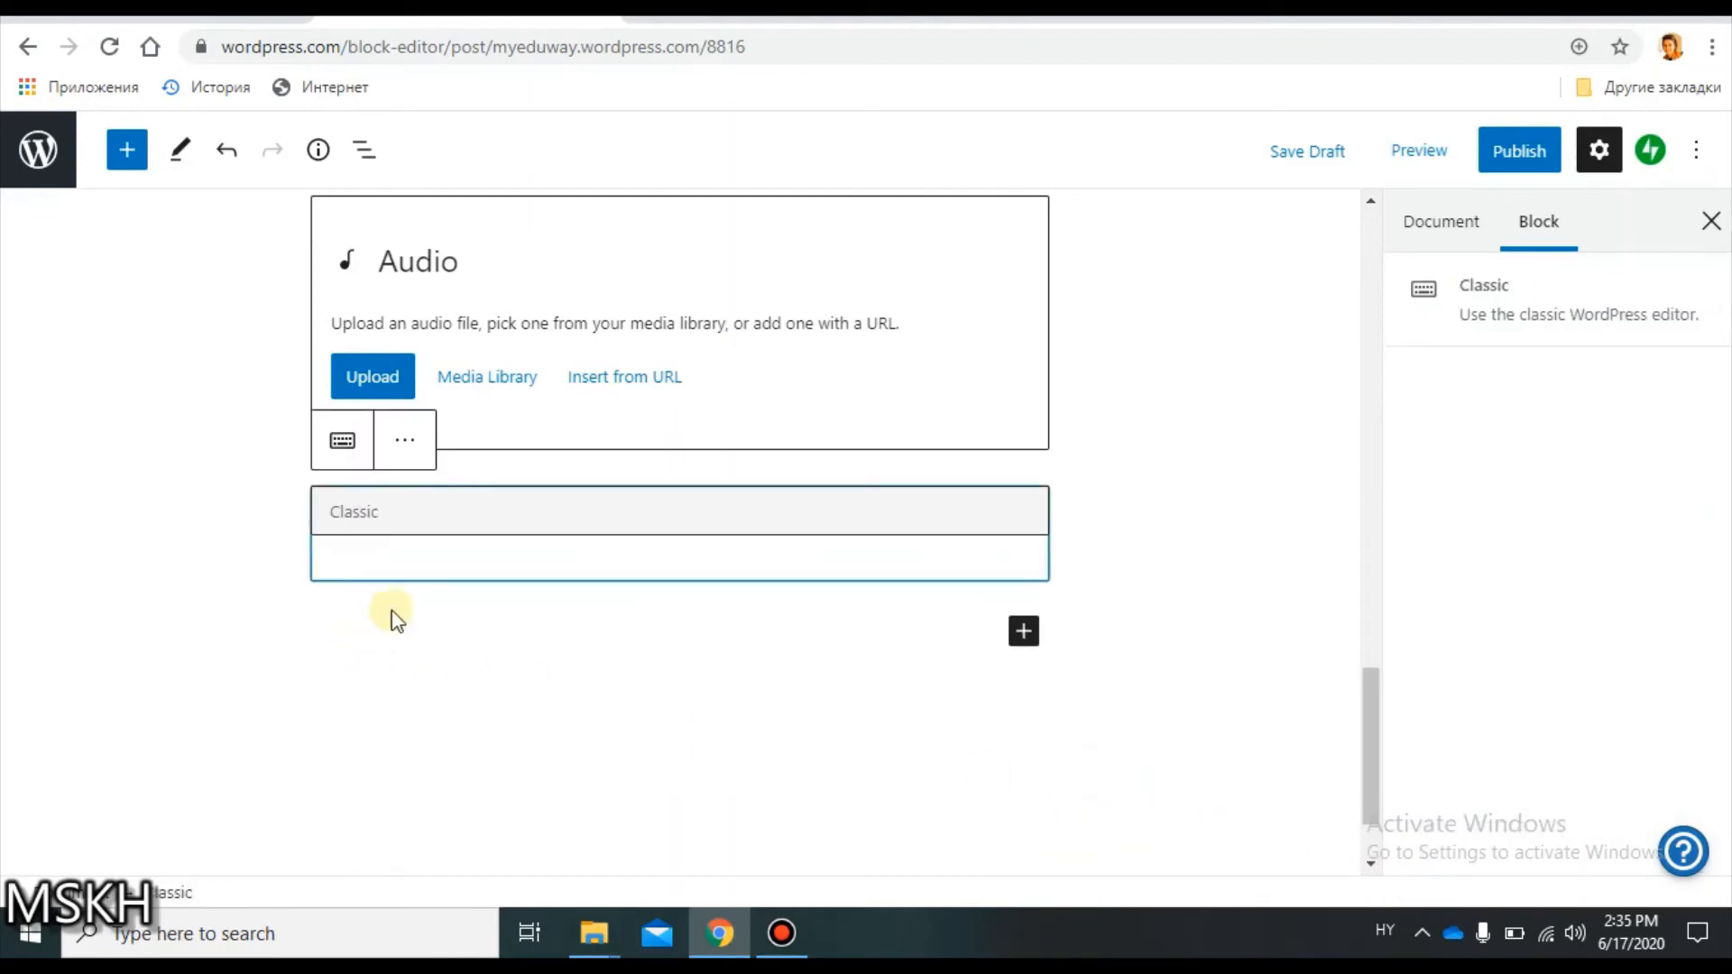
pyautogui.click(421, 552)
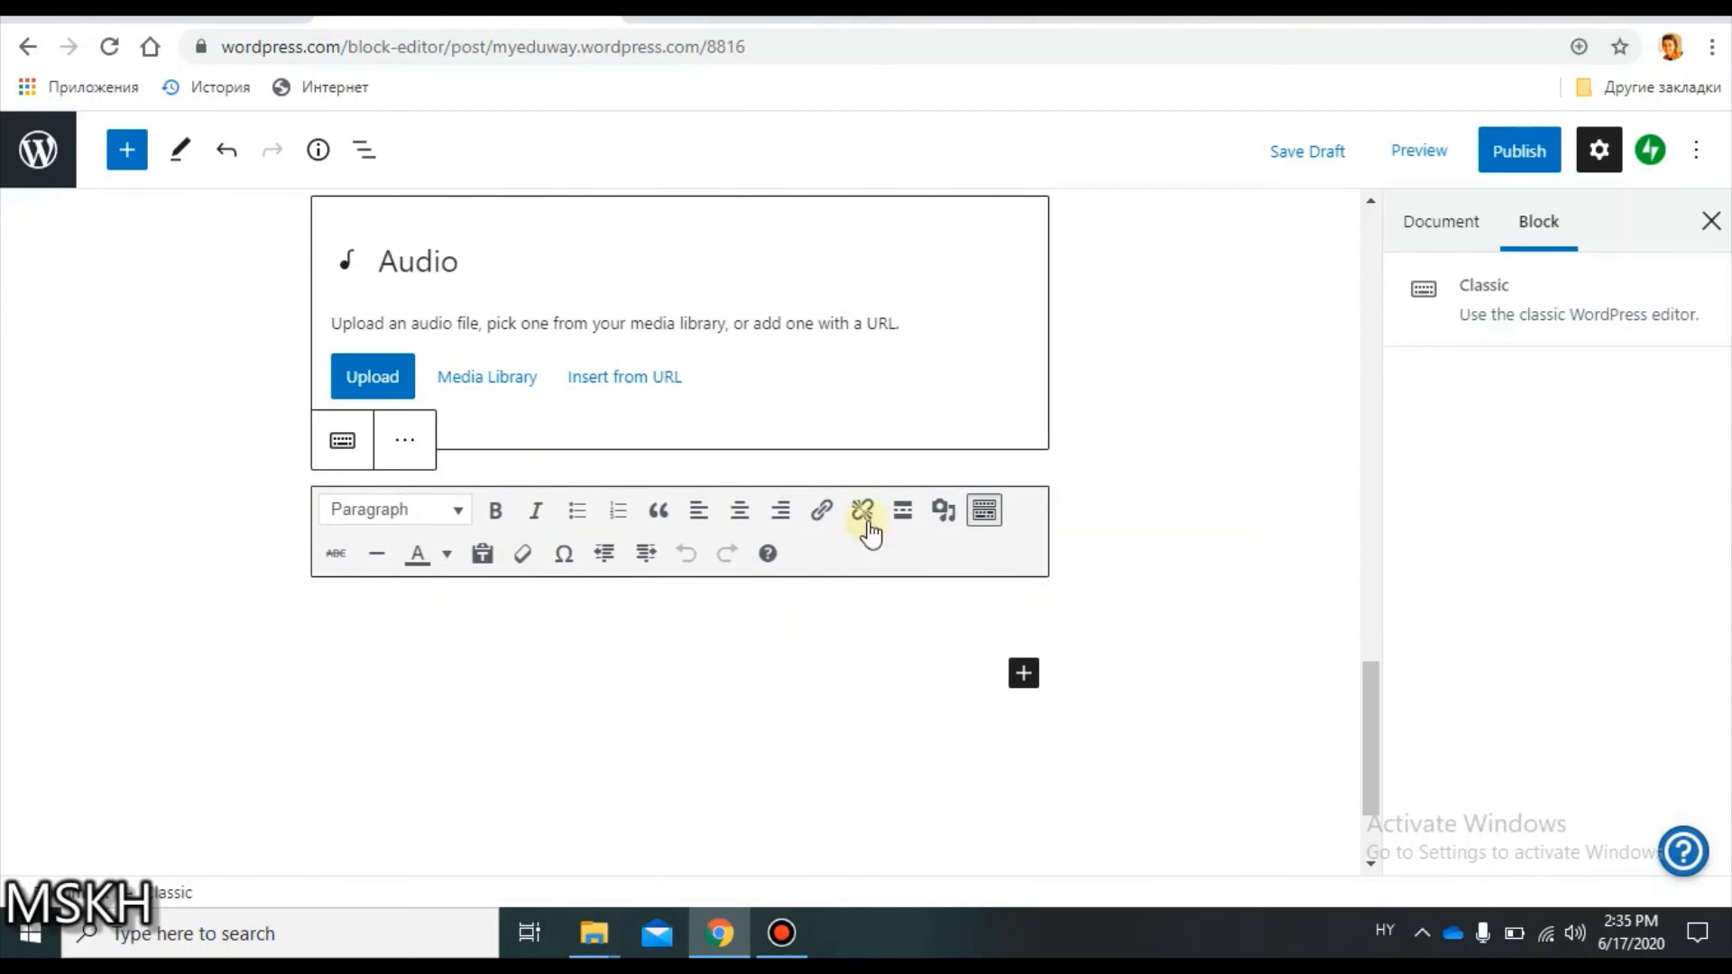
pyautogui.click(771, 631)
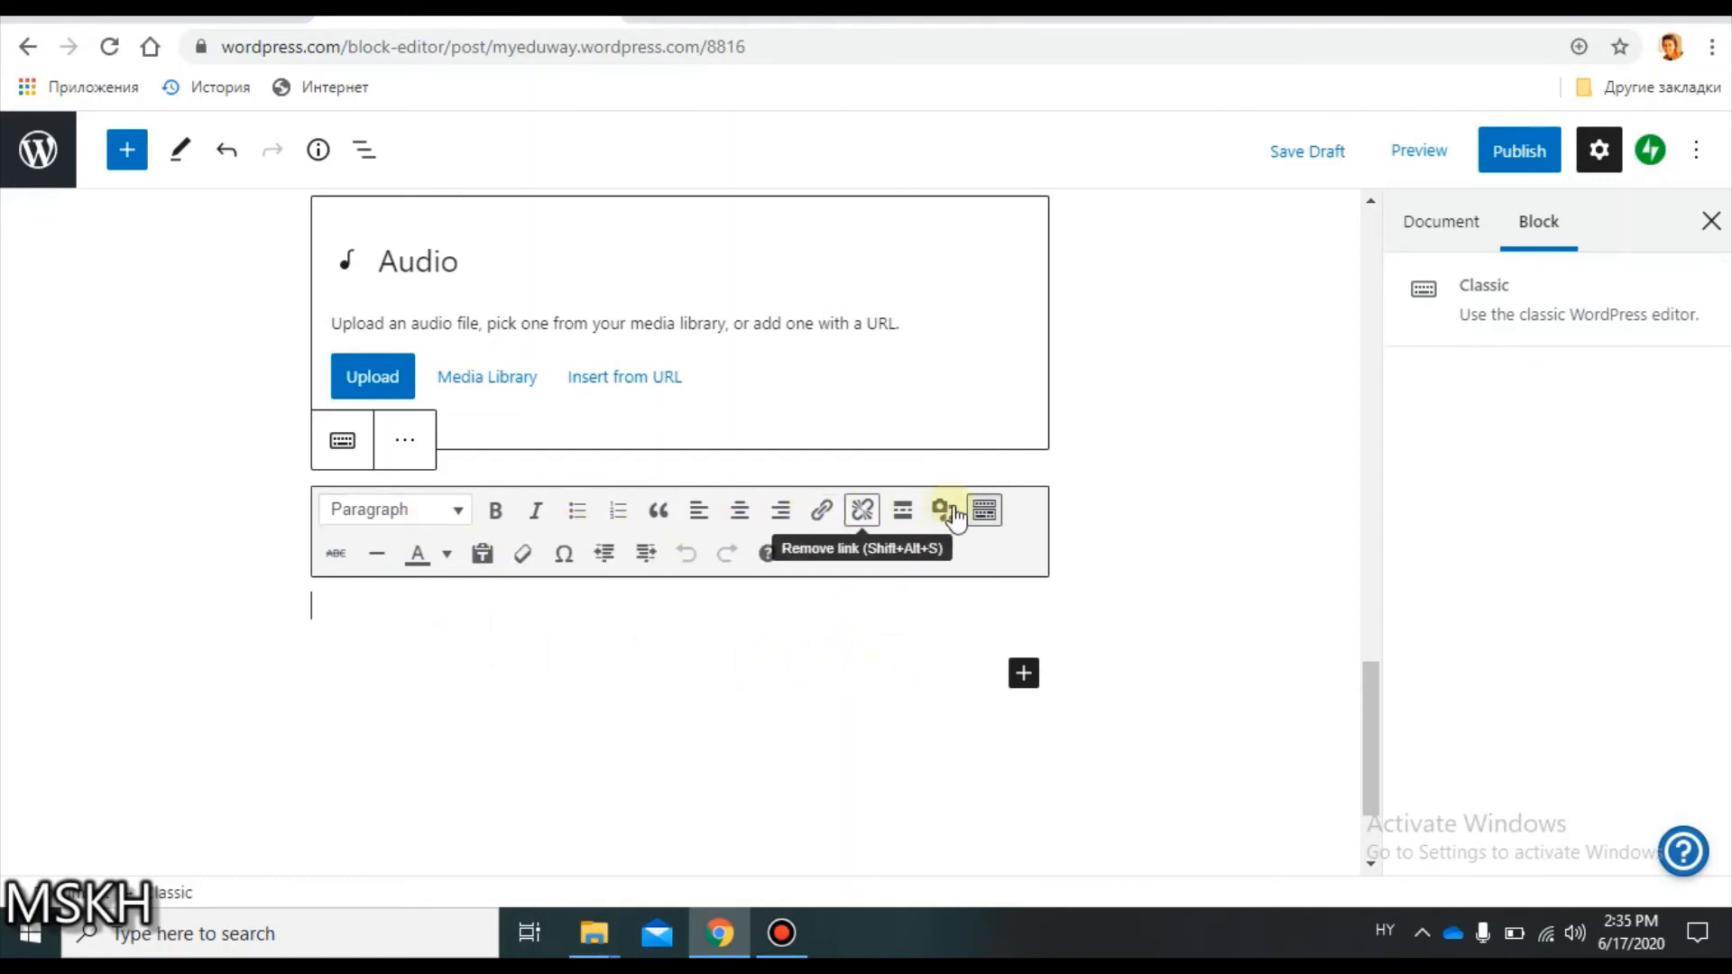
# Look through the Formatting and Layout Elements blocks available below the Classic block, closing the list without choosing one.
pyautogui.click(1023, 673)
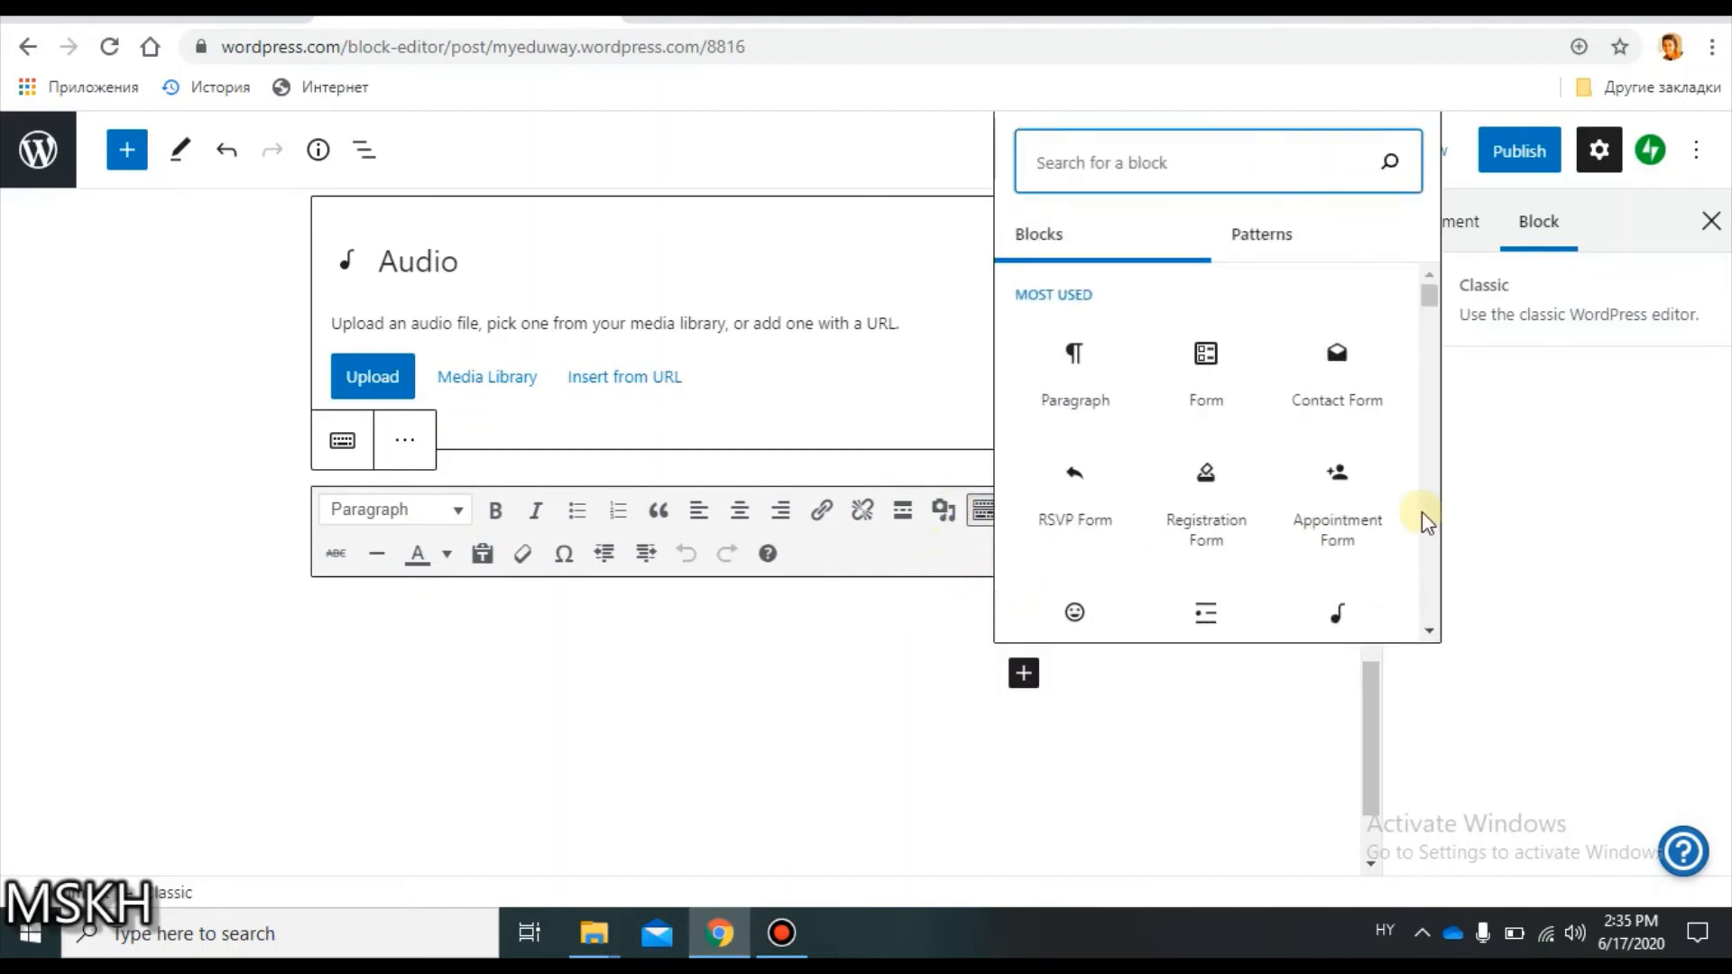
pyautogui.moveTo(1429, 294); pyautogui.dragTo(1433, 365)
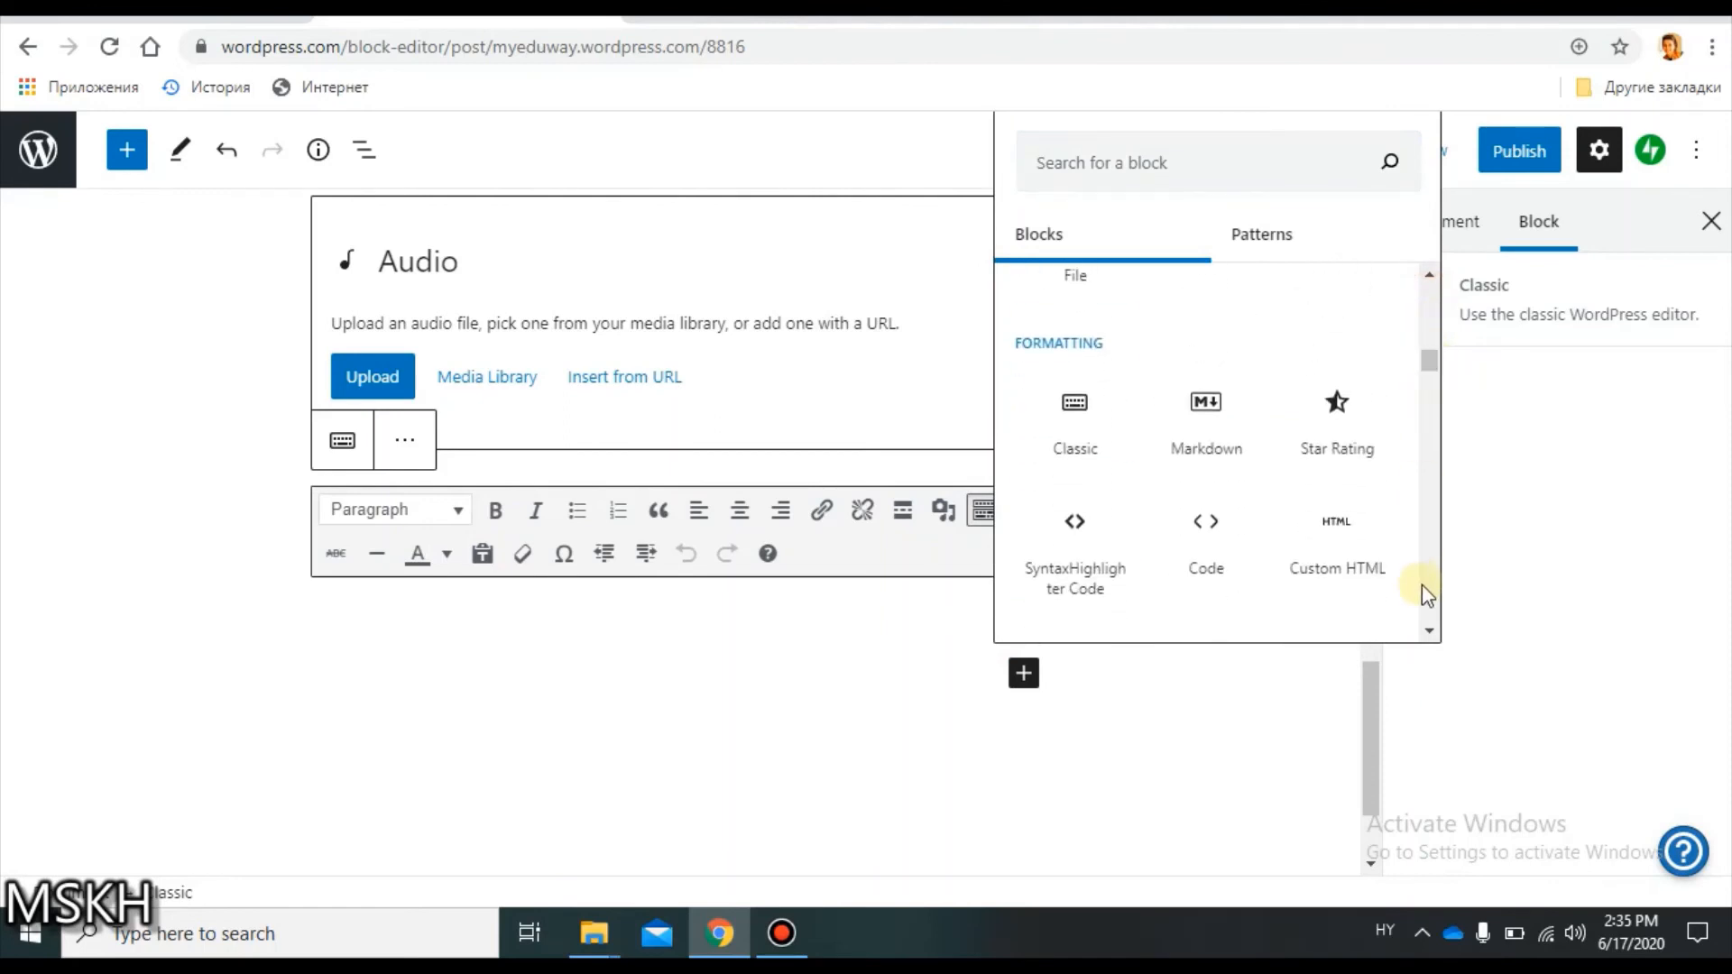
pyautogui.click(1427, 634)
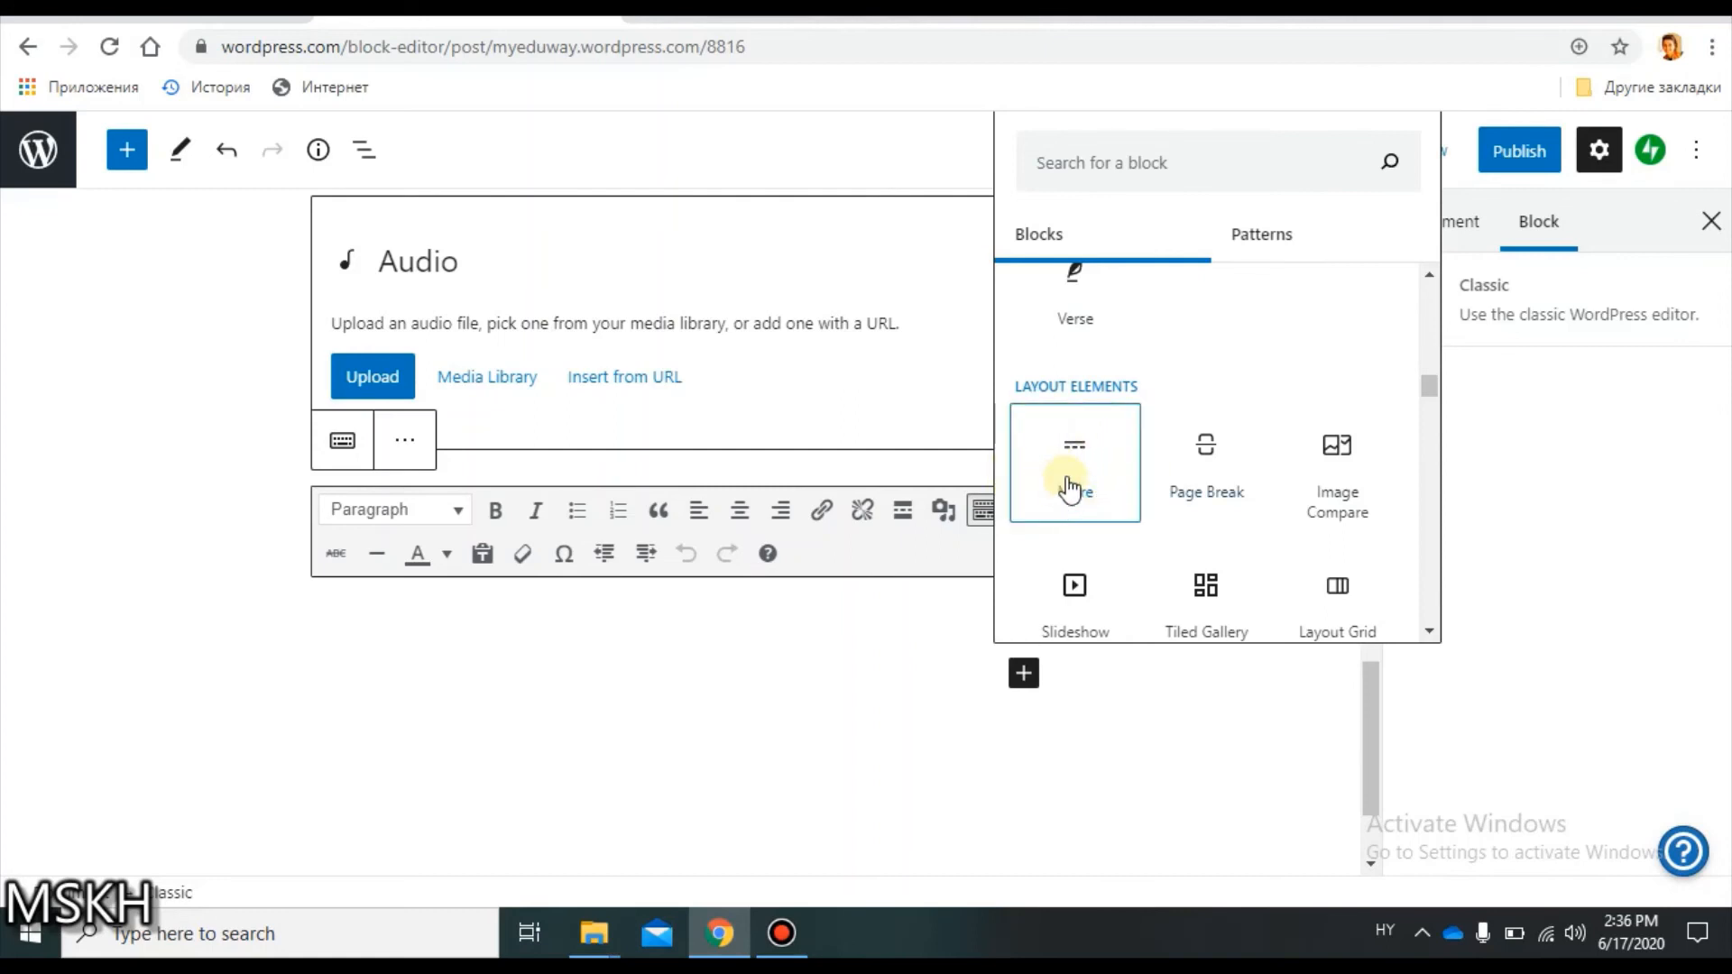
pyautogui.click(519, 661)
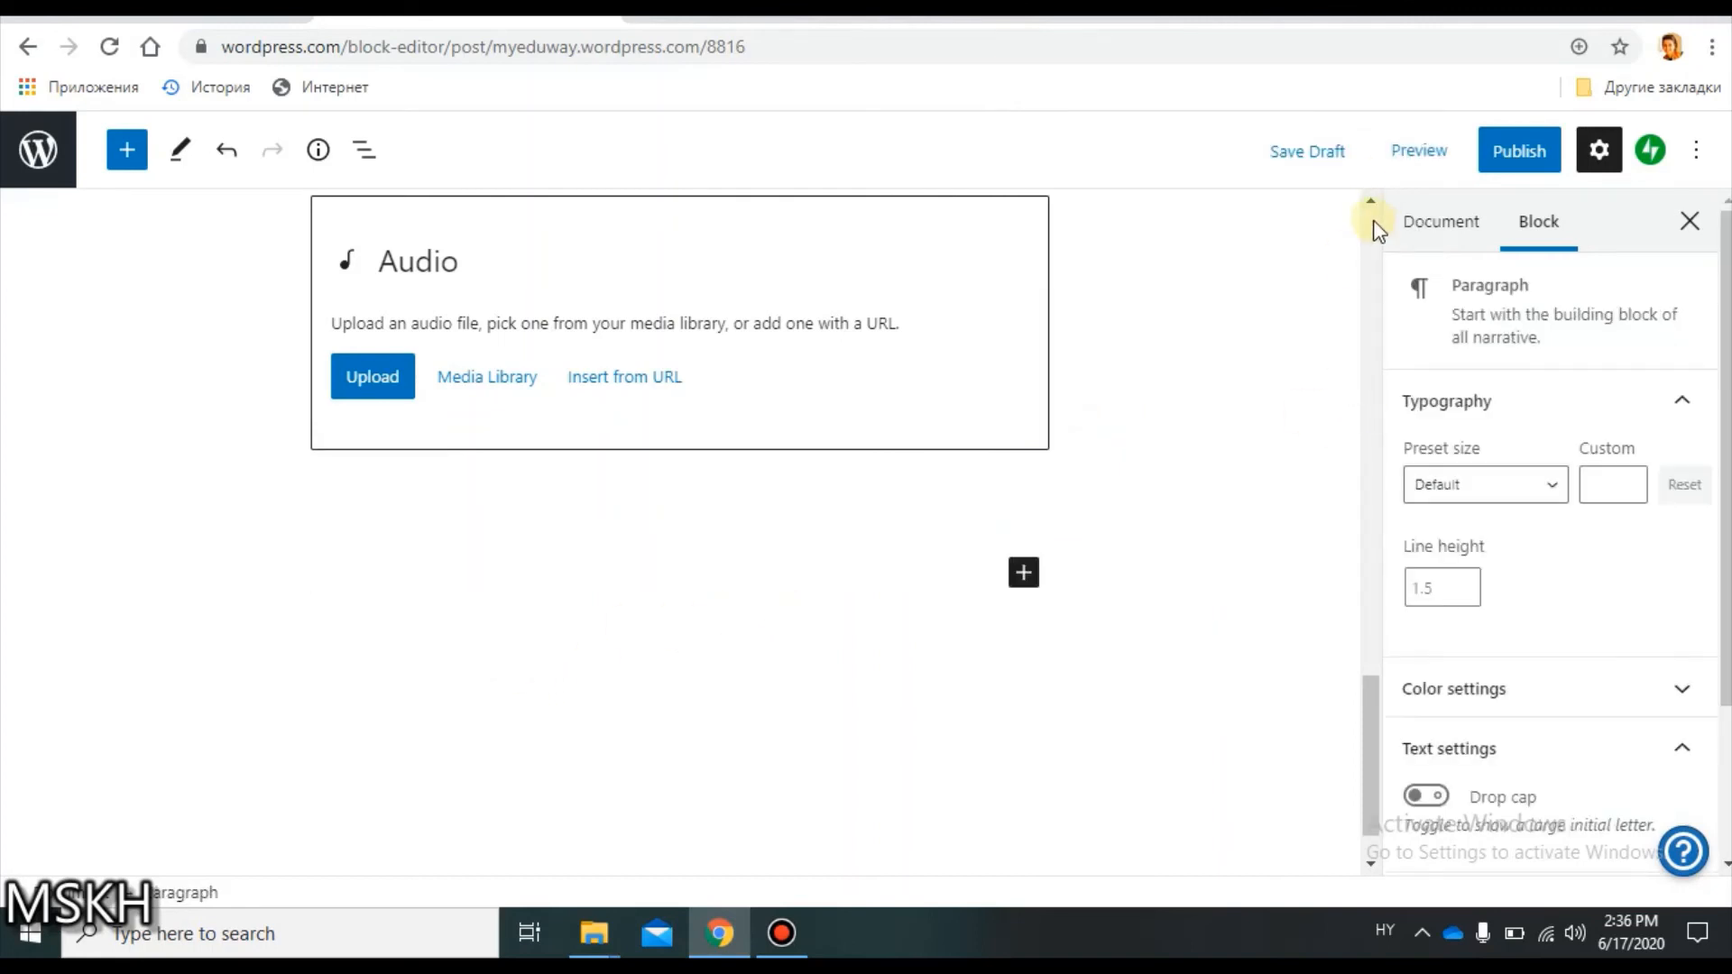
# Add a new line below the greeting paragraph and insert a More block there, above the numbered list.
pyautogui.scroll(10, 1375, 226)
pyautogui.scroll(3, 1374, 225)
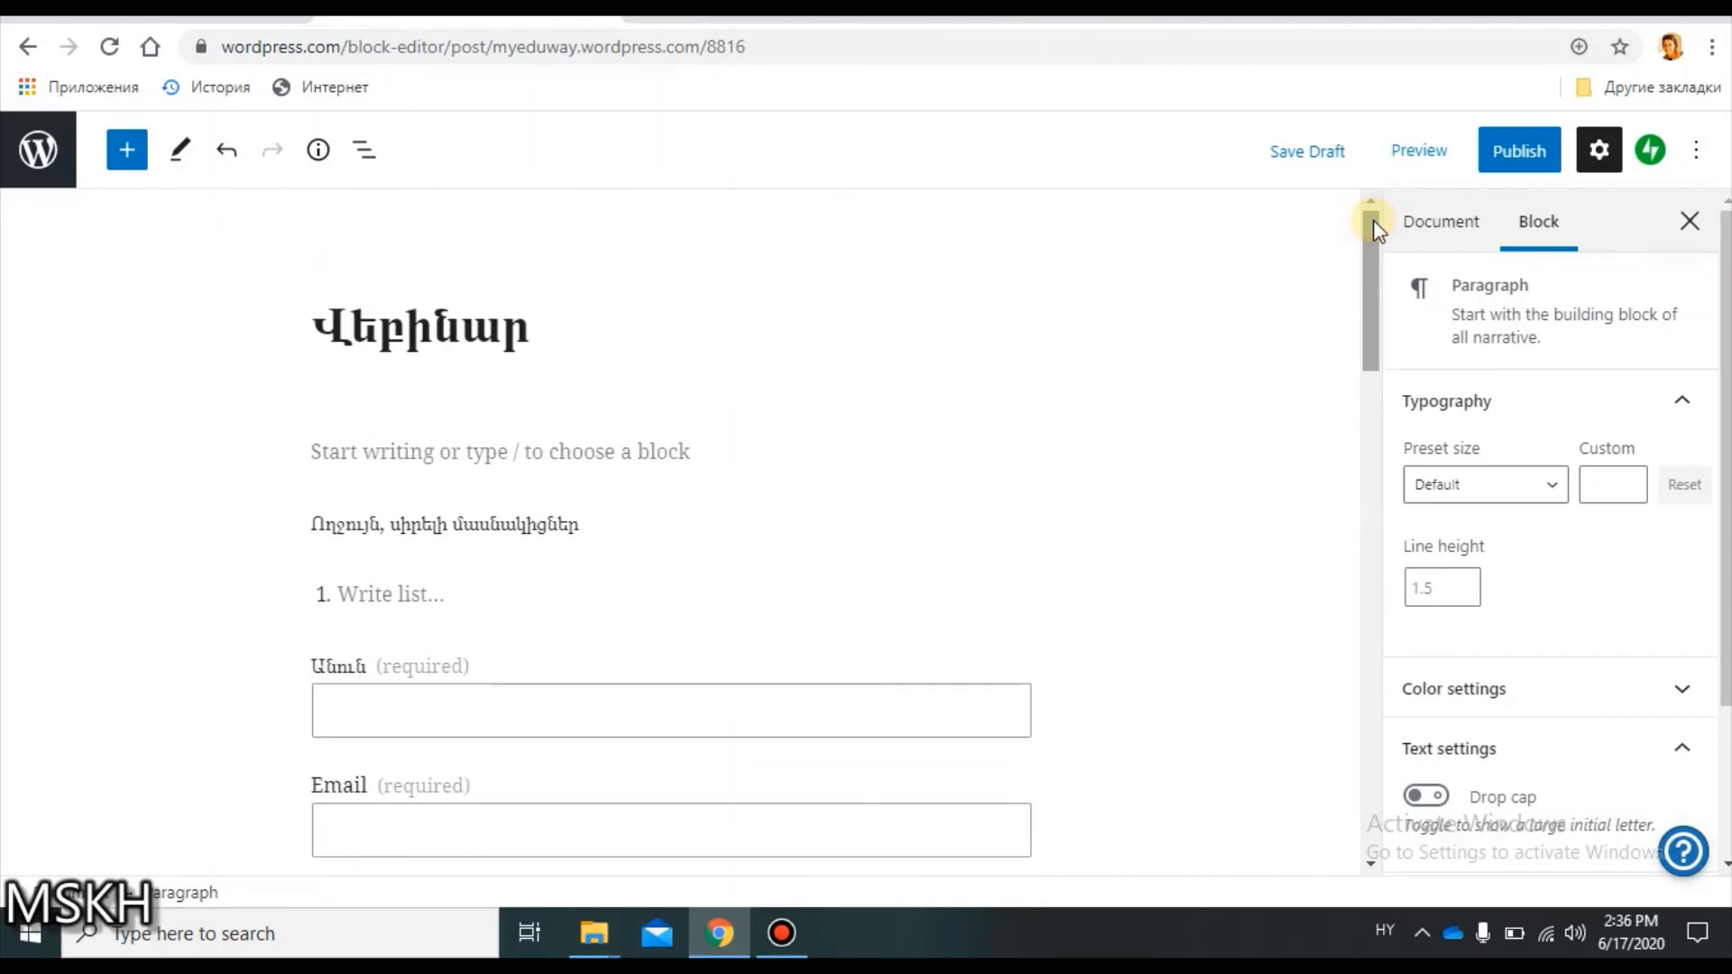
pyautogui.click(612, 521)
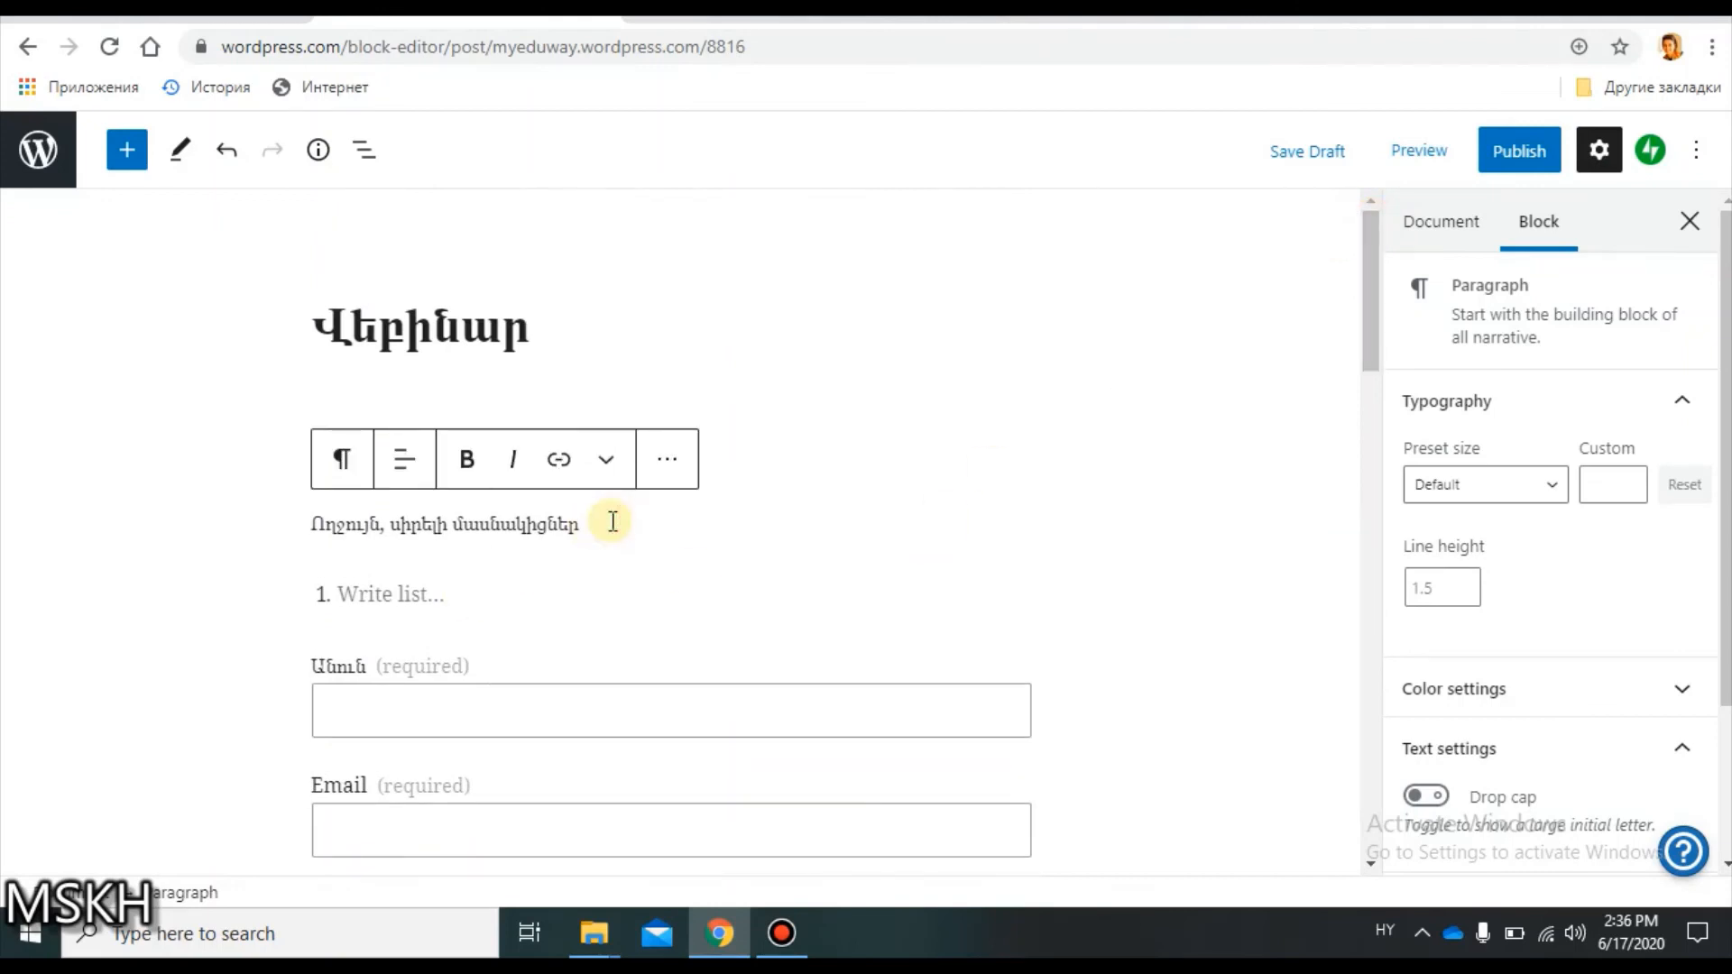
pyautogui.press('Return')
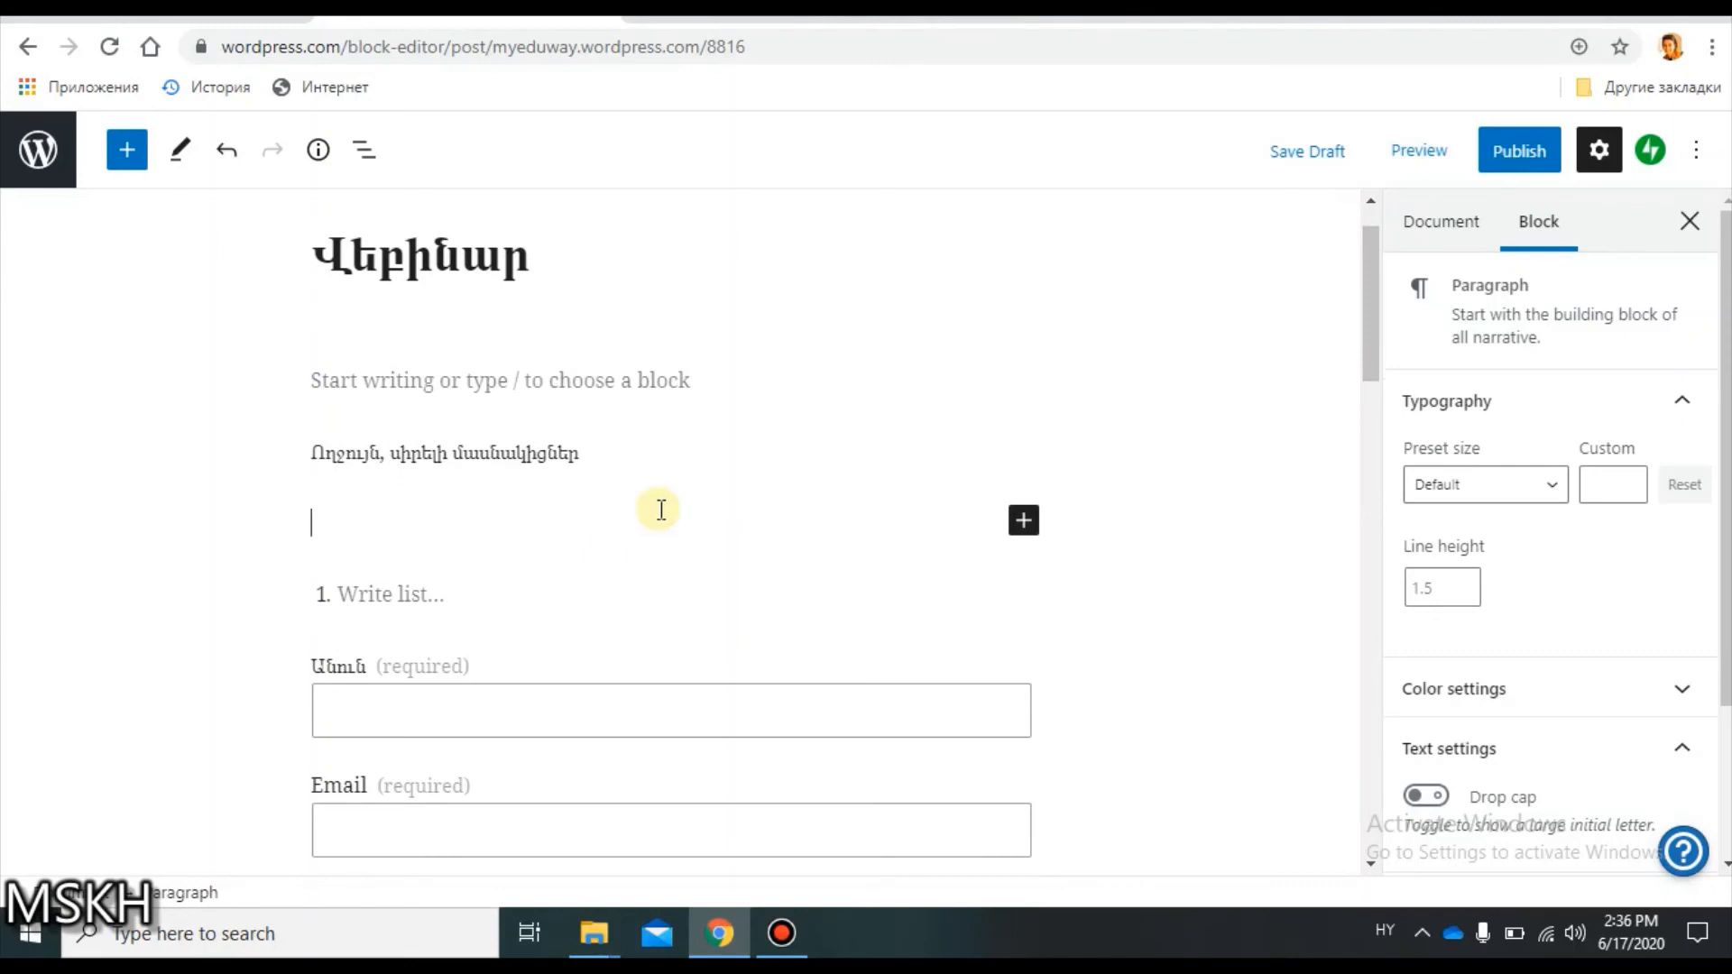
pyautogui.click(1022, 522)
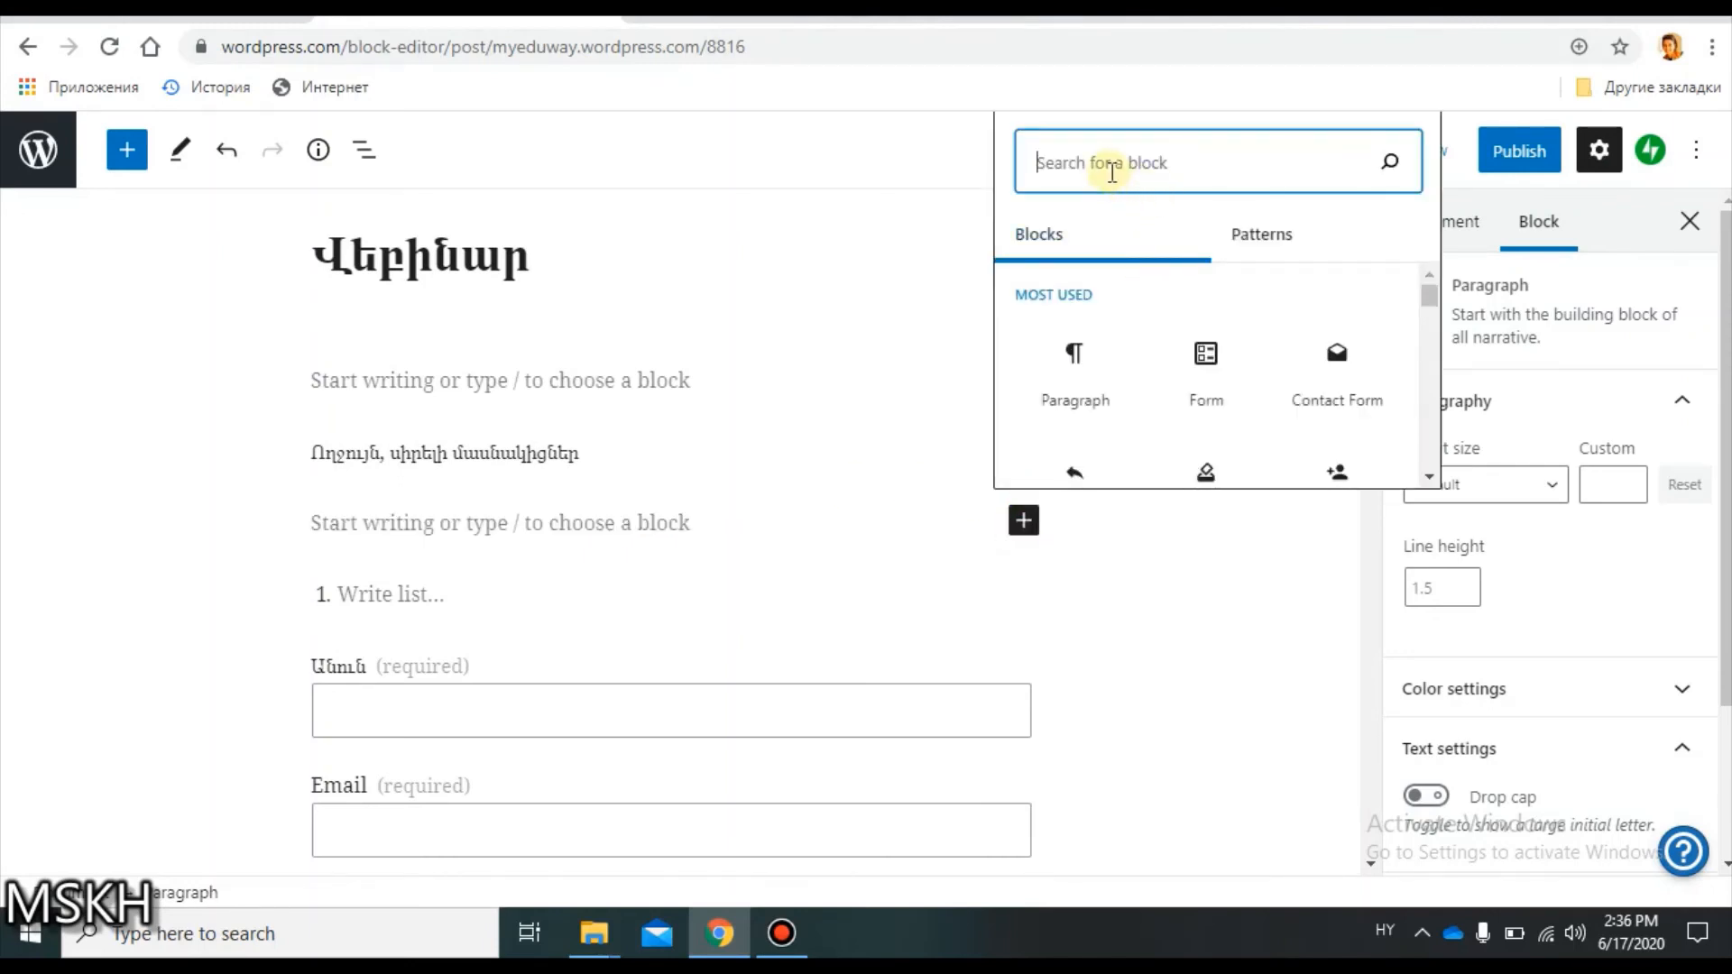
pyautogui.write('մ')
pyautogui.press('BackSpace')
pyautogui.hotkey('alt', 'shift')
pyautogui.write('more')
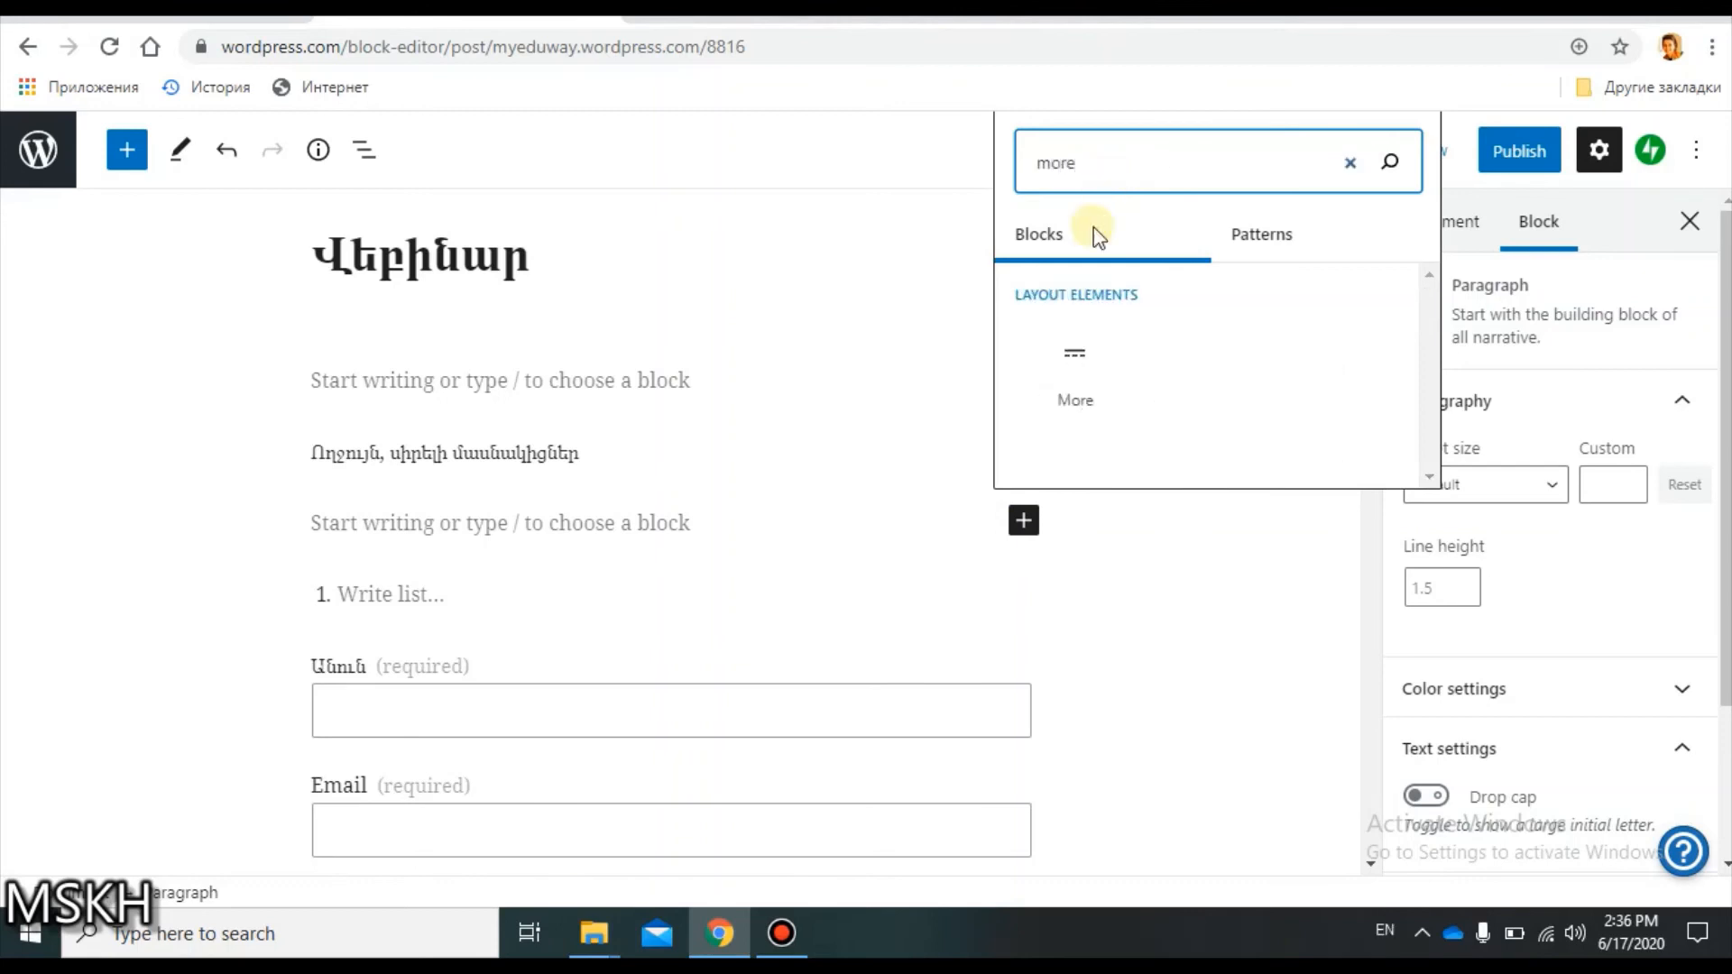
pyautogui.click(1064, 364)
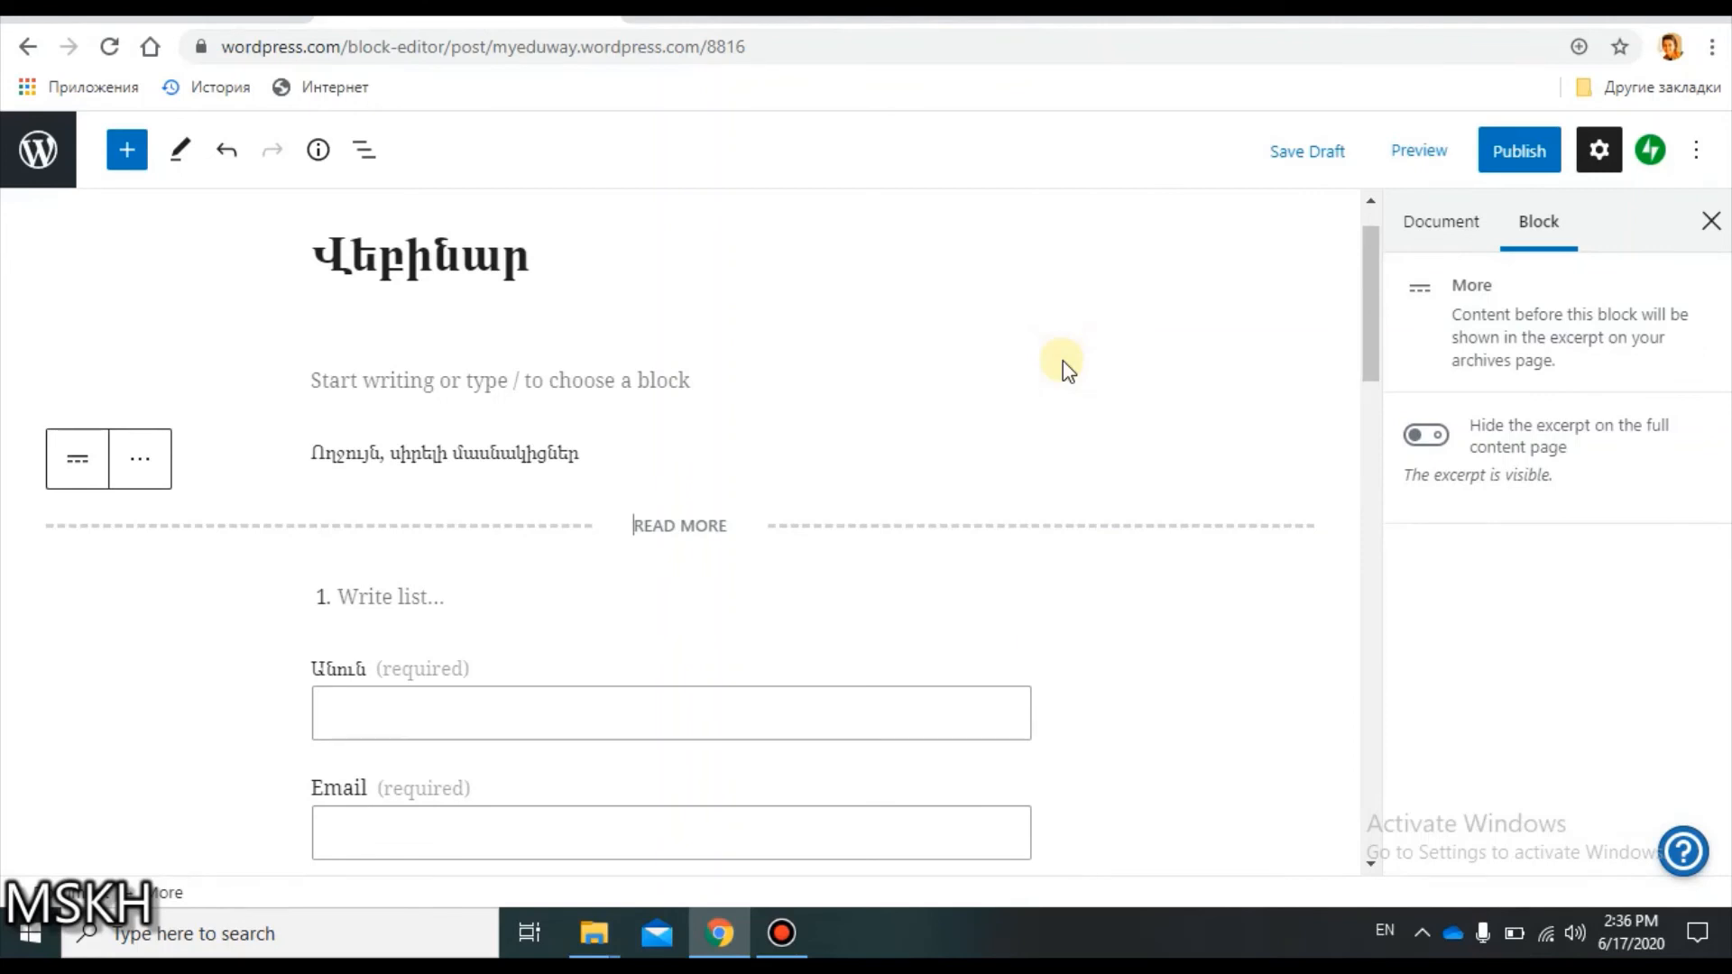
# Publish the post "Վեբինար" and open its live page.
pyautogui.click(1523, 155)
pyautogui.click(1522, 155)
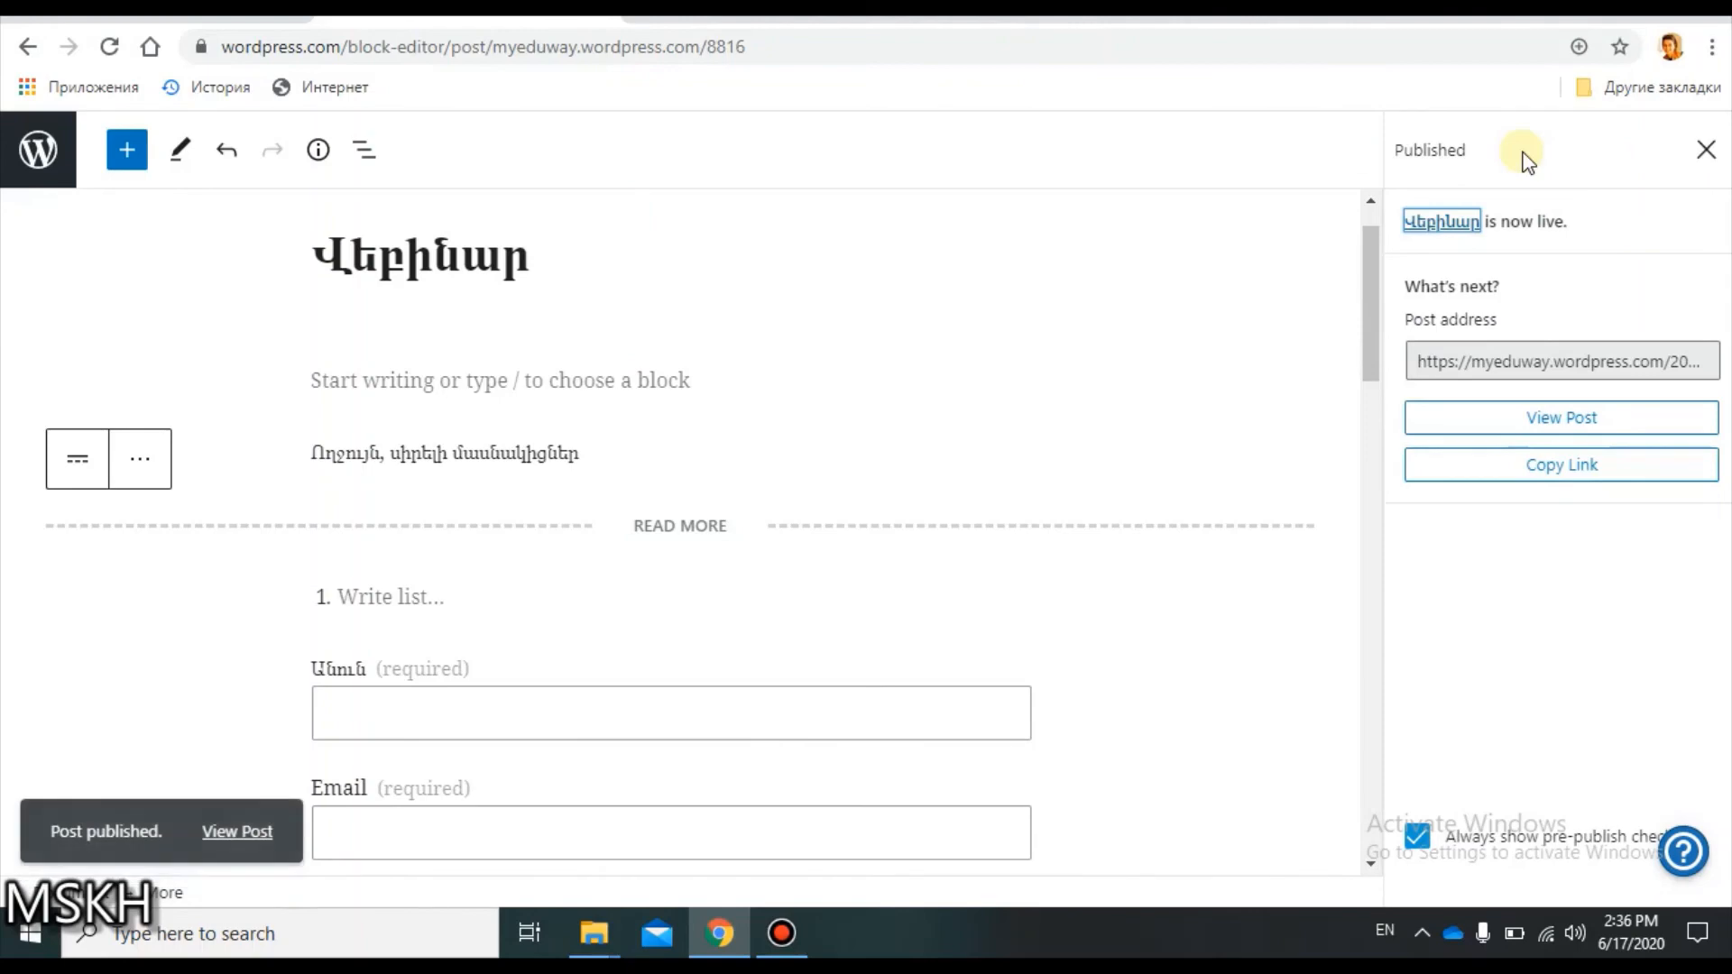
pyautogui.click(1533, 422)
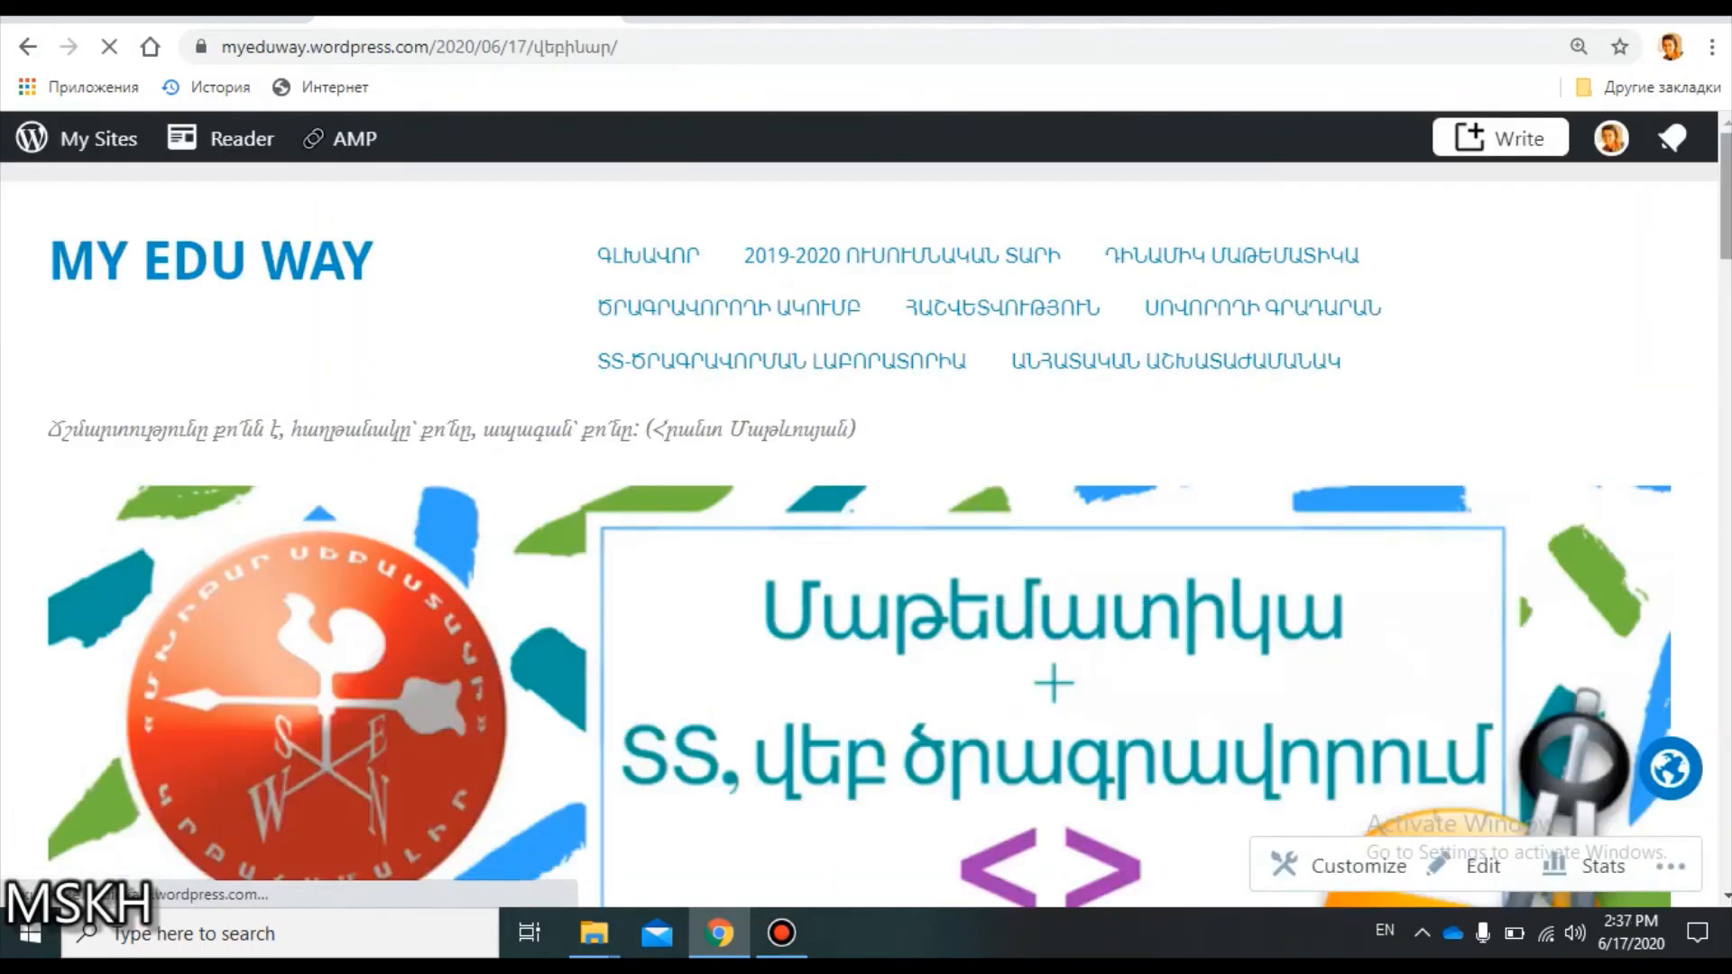
# Look through the published post's contact and feedback forms and return to the start of the page.
pyautogui.scroll(-6, 866, 541)
pyautogui.scroll(-15, 866, 541)
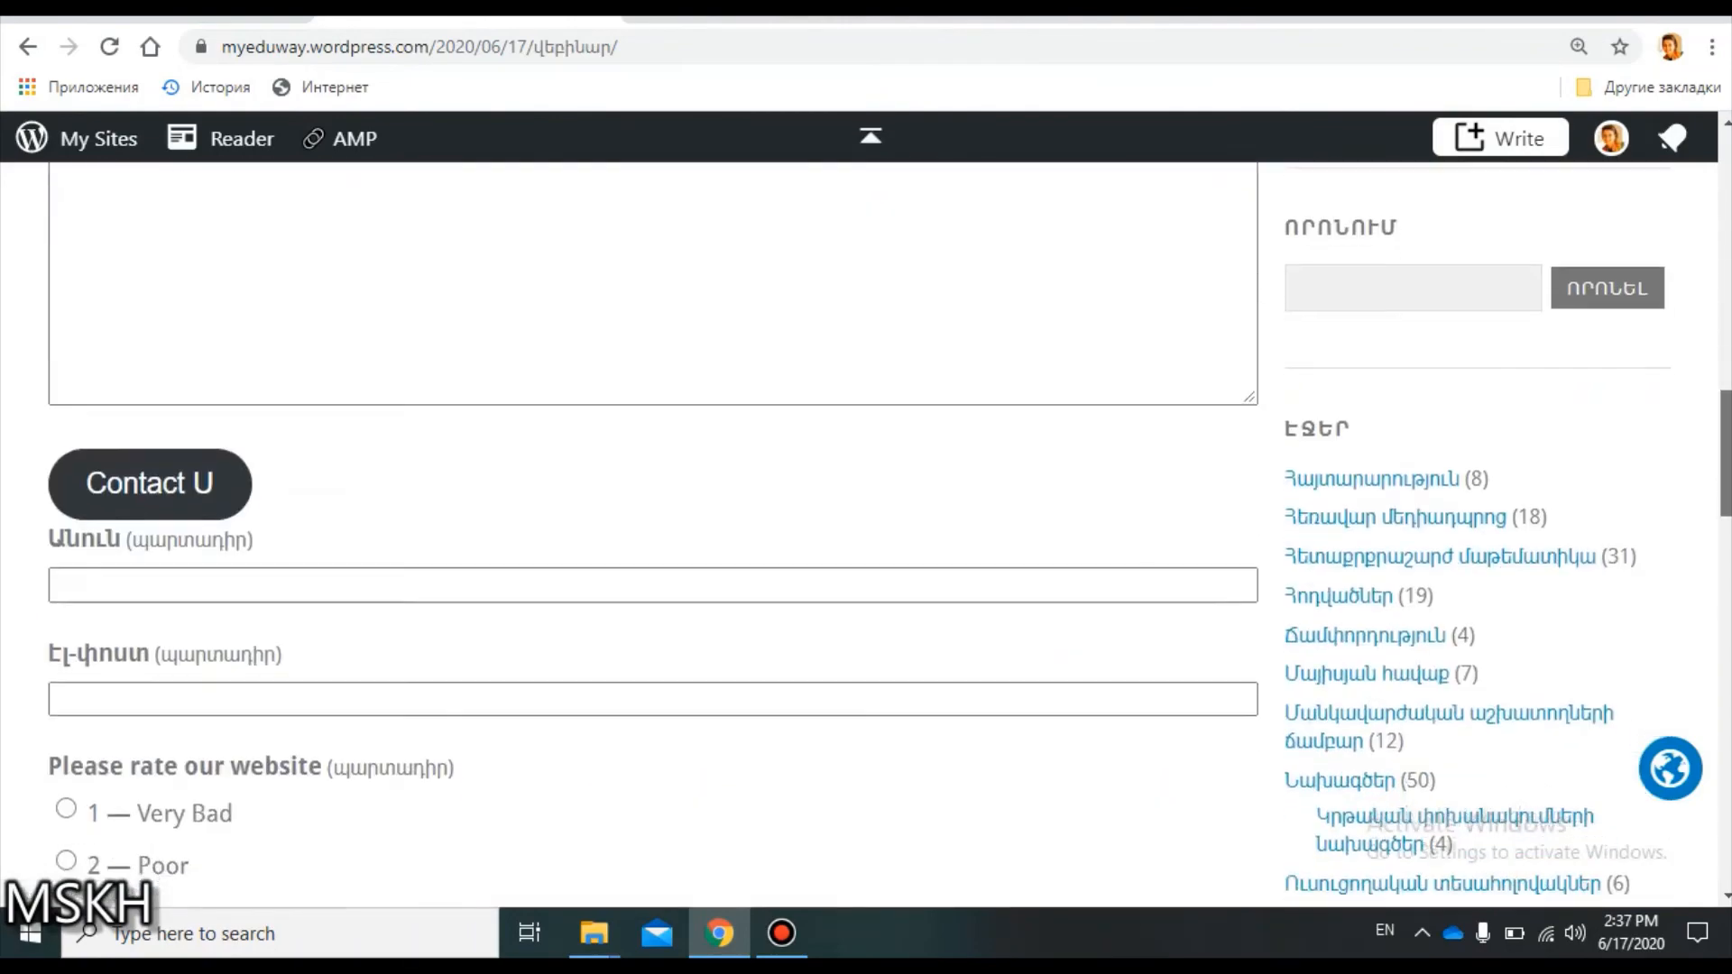
pyautogui.scroll(15, 1725, 311)
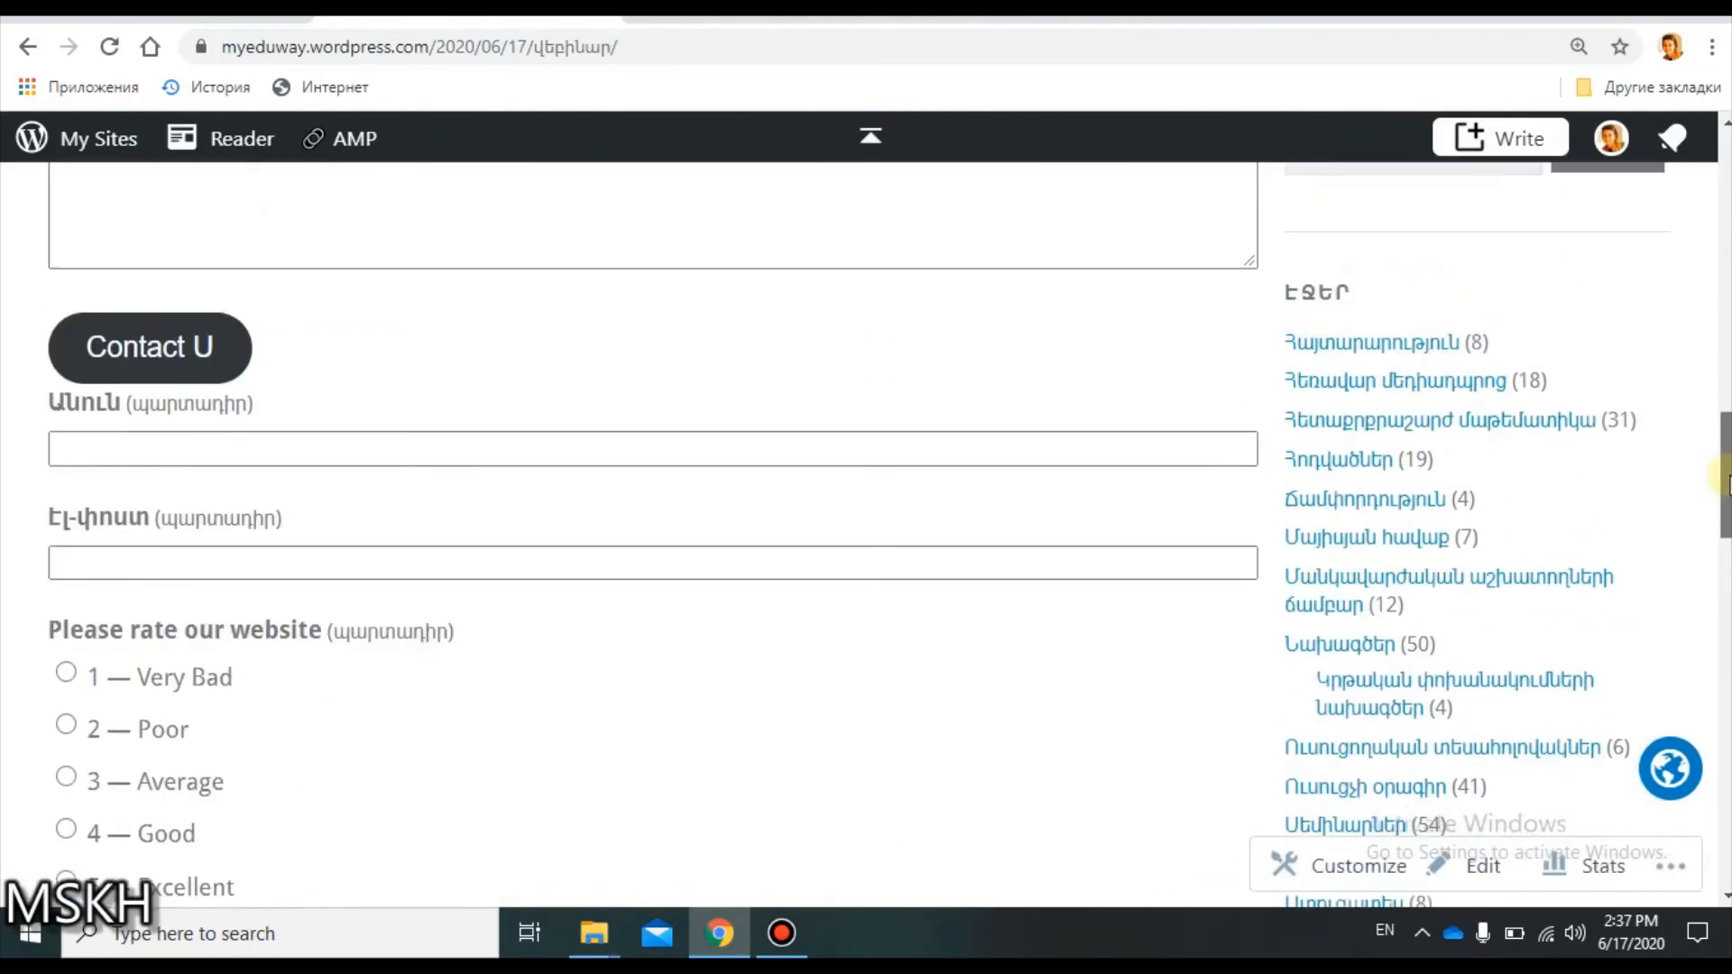
pyautogui.click(871, 135)
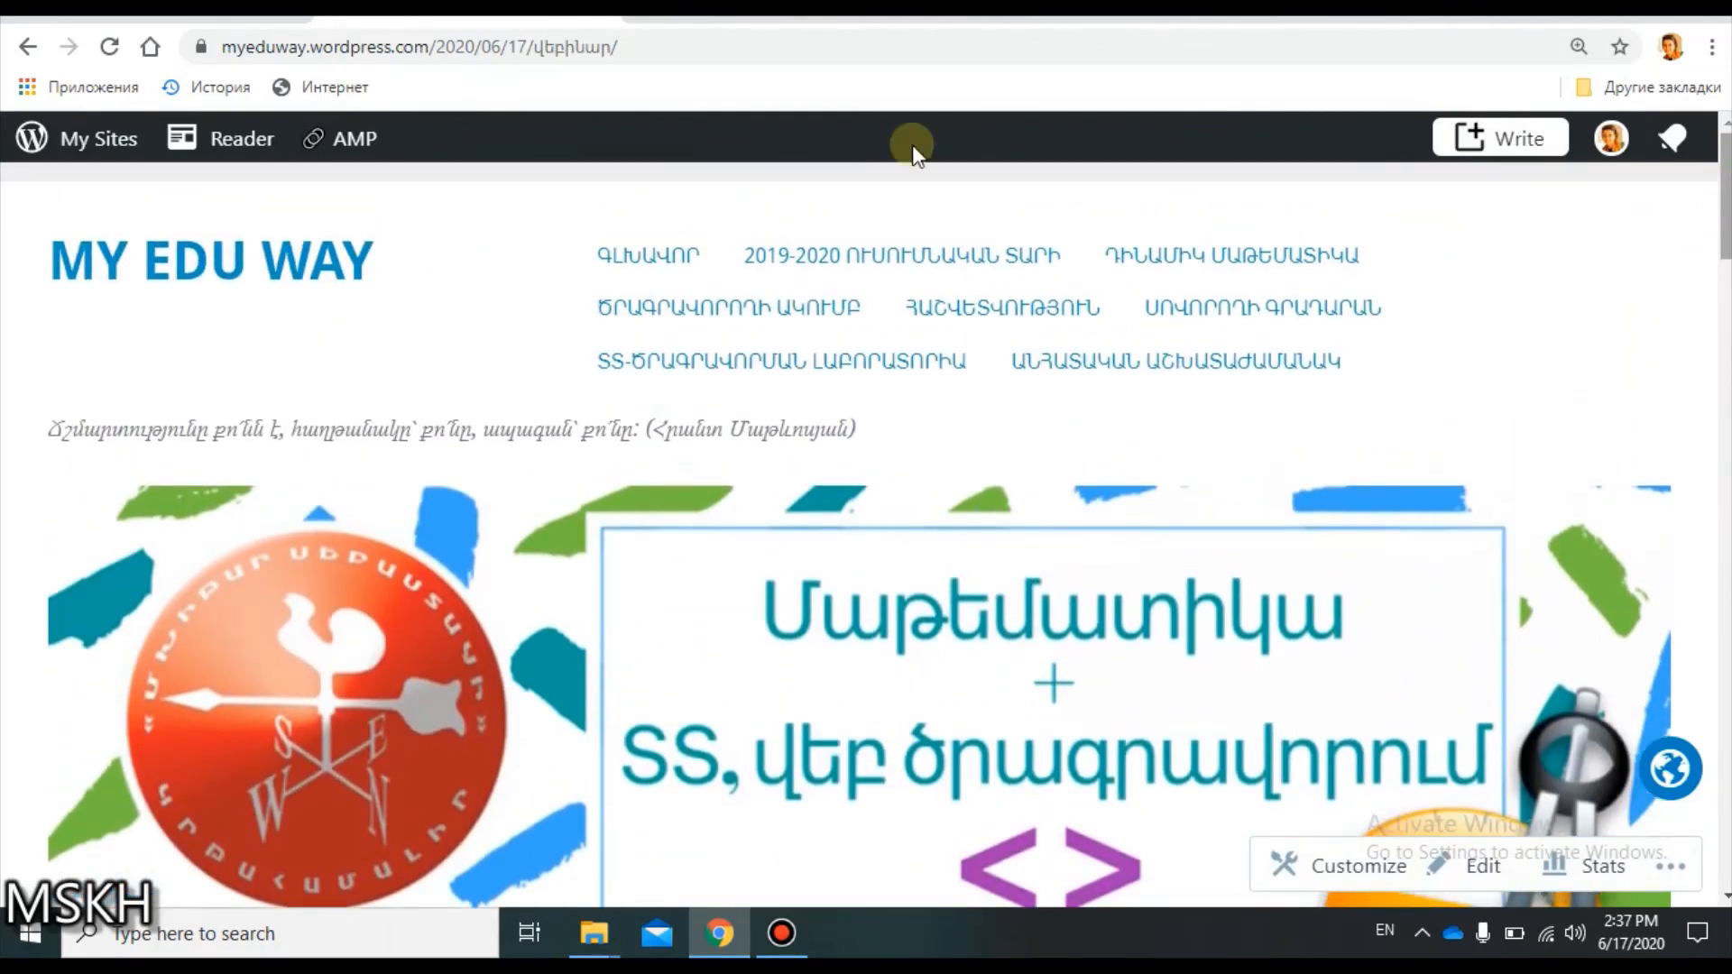
# Open the MY EDU WAY blog's home page and look down through it.
pyautogui.click(310, 269)
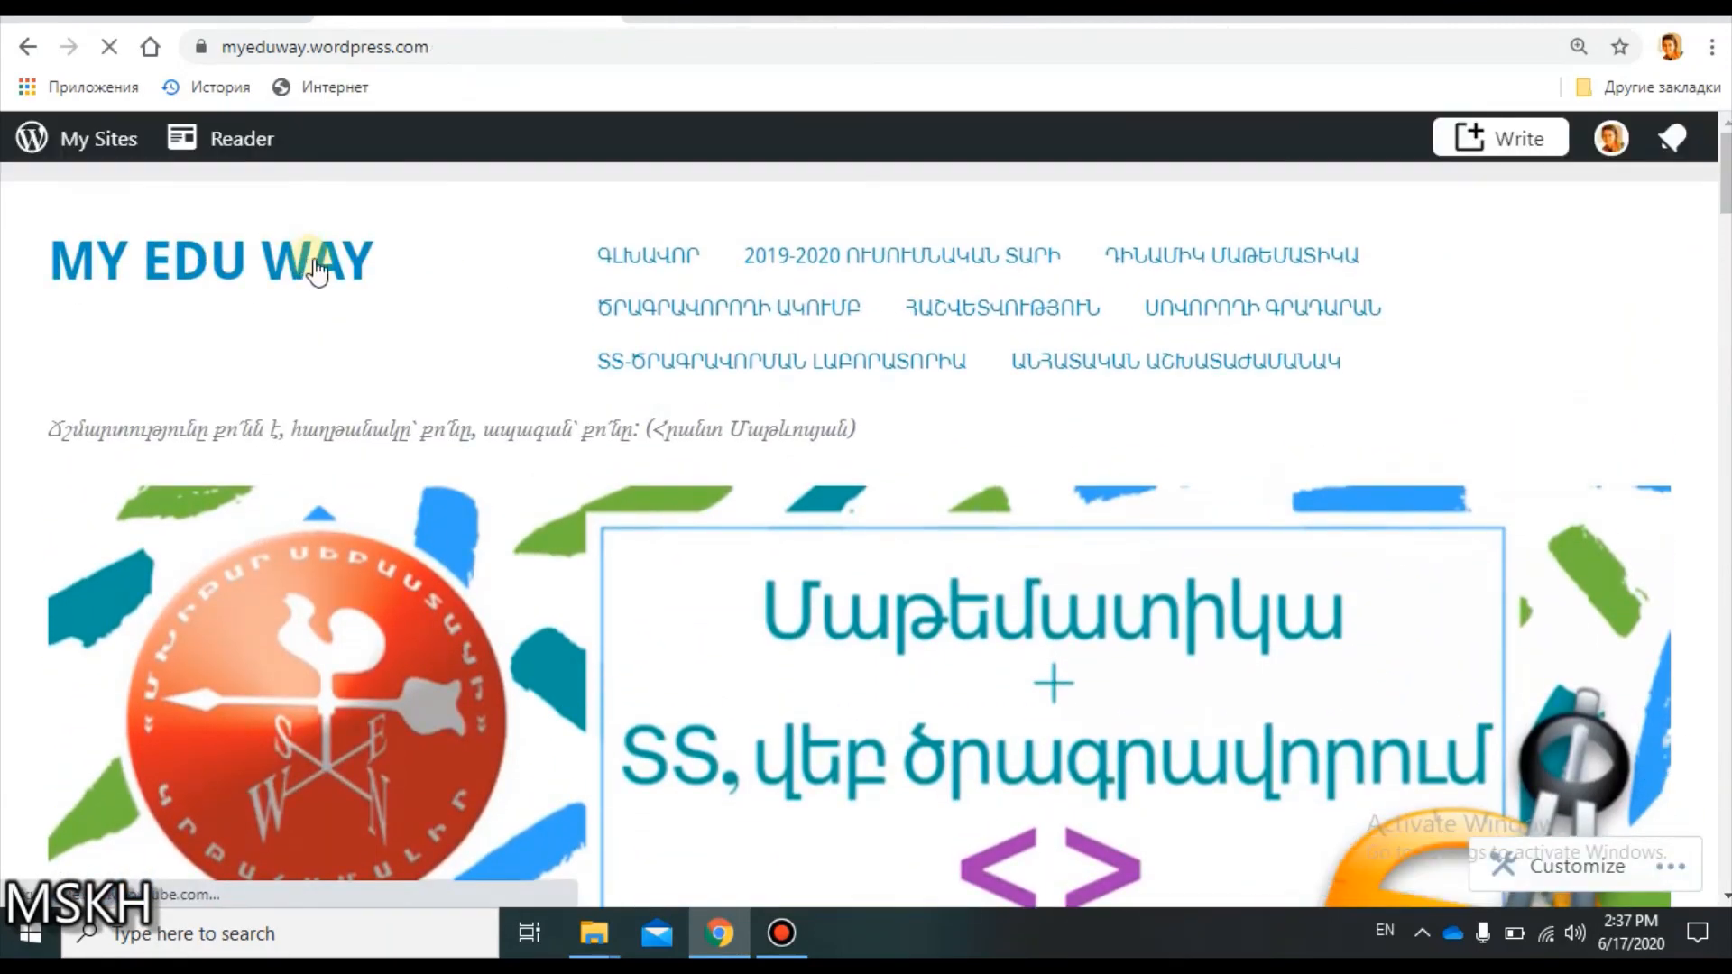
pyautogui.scroll(-8, 1726, 900)
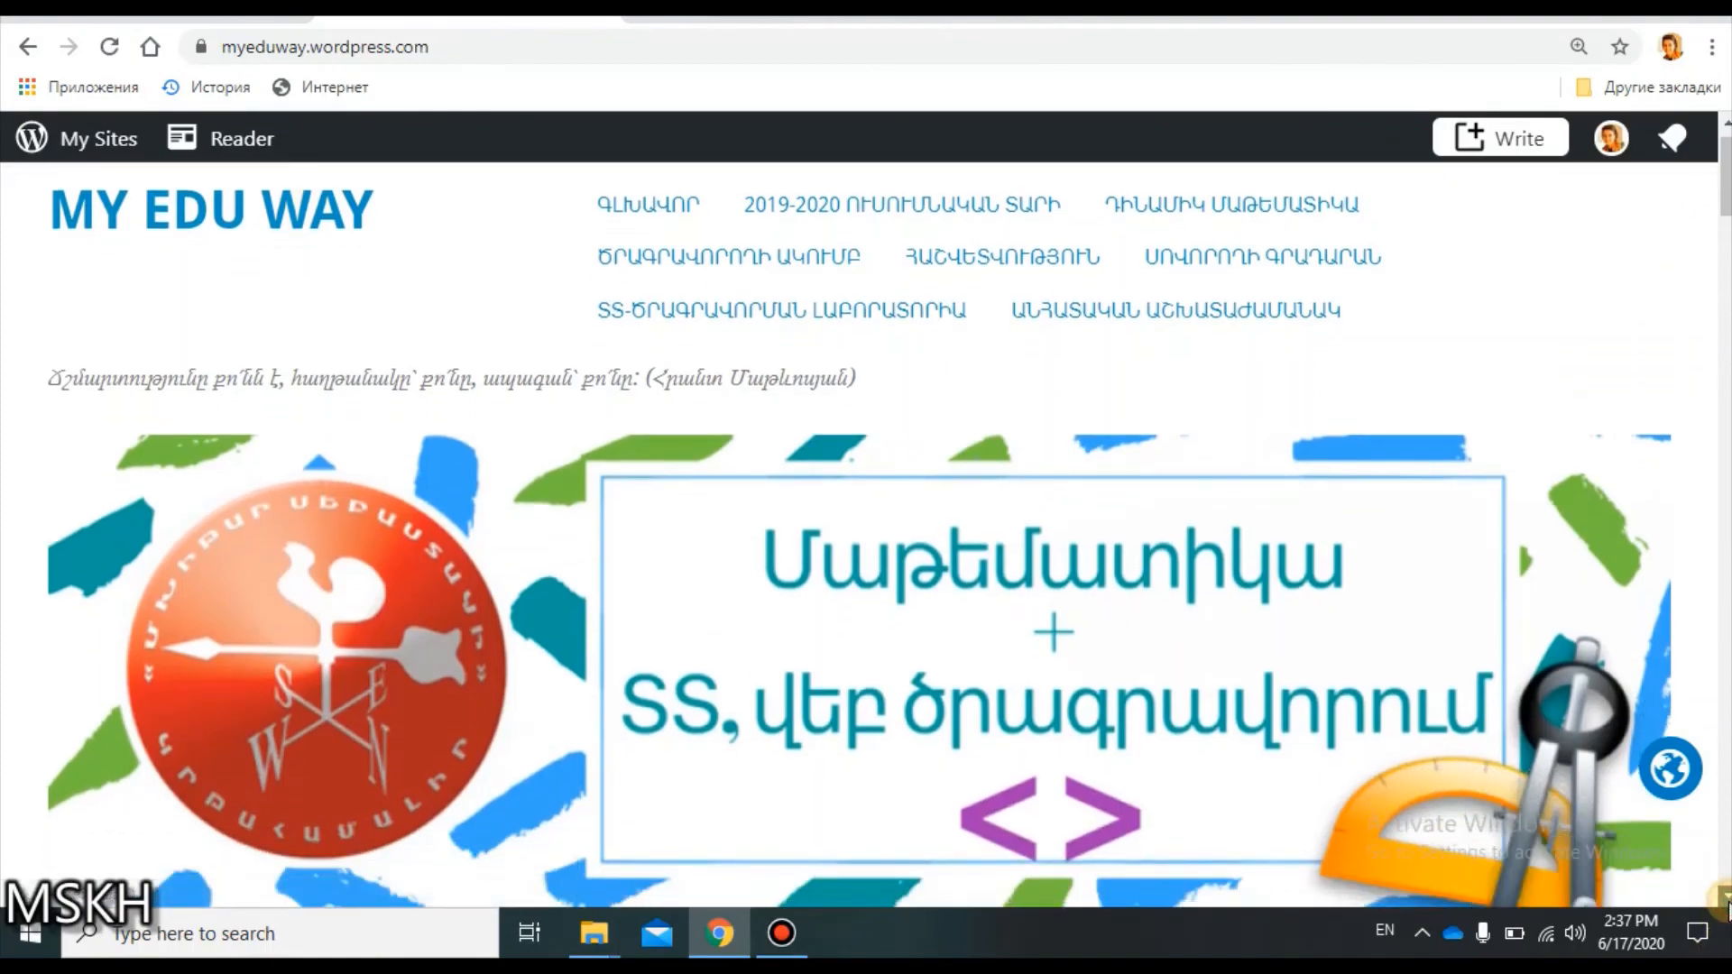
pyautogui.scroll(-6, 1725, 901)
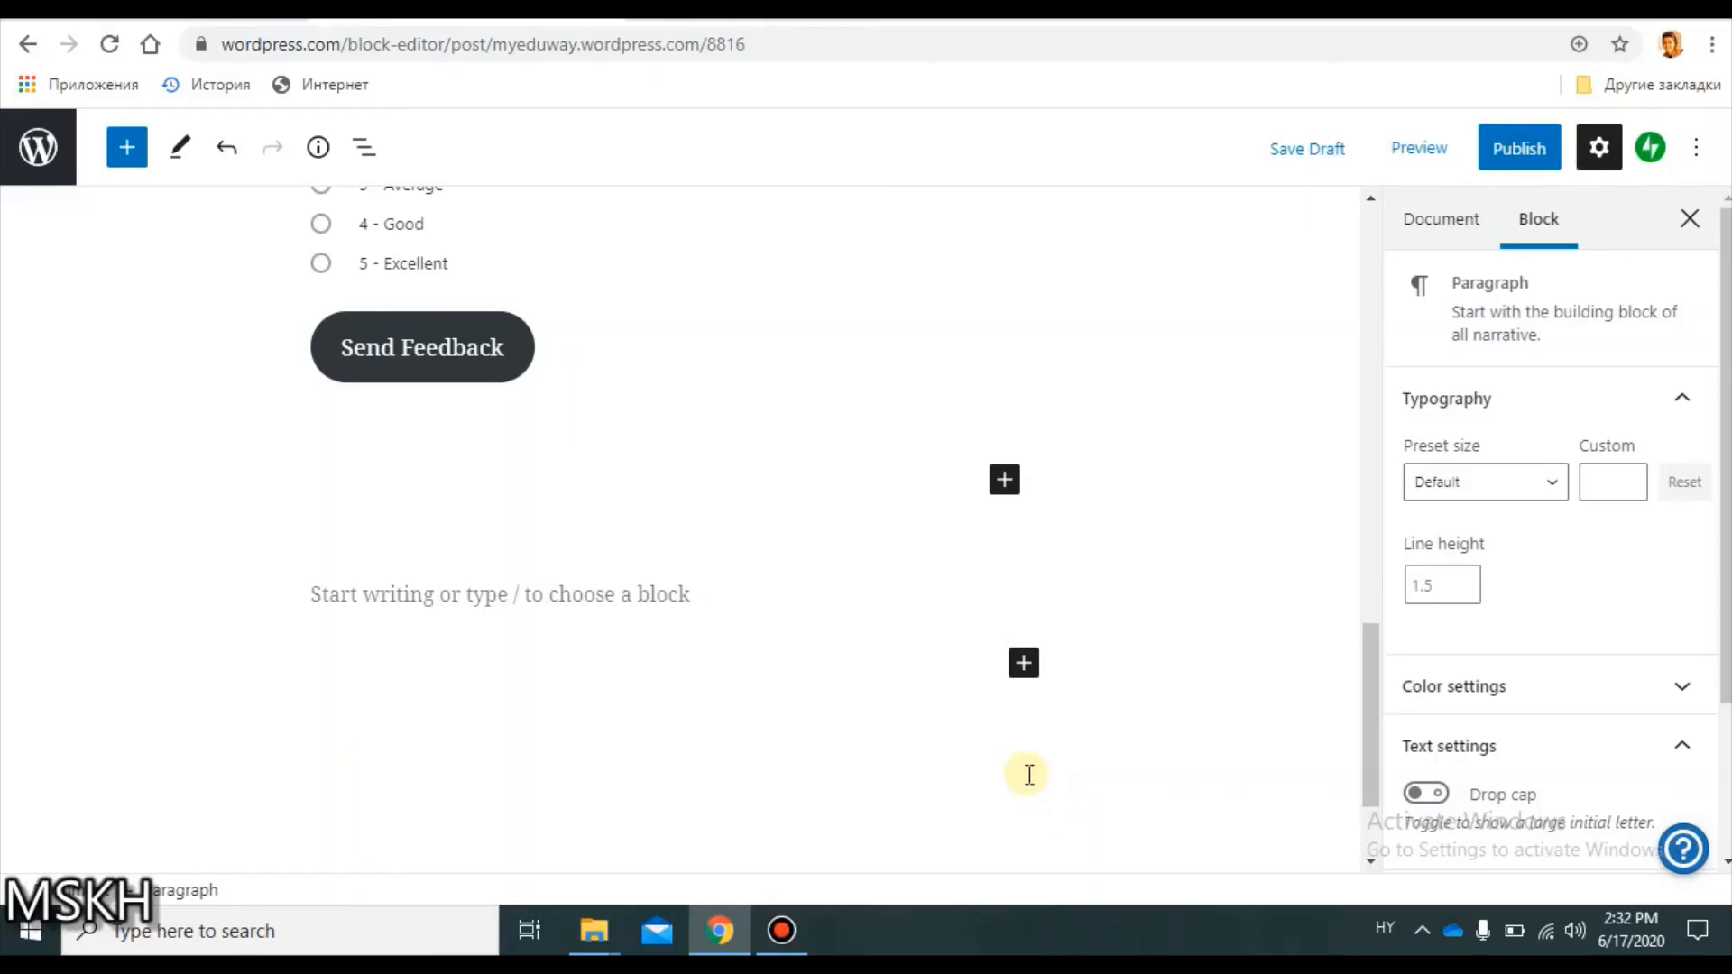
# Insert an Audio block from the Common Blocks in the lowest empty paragraph below the feedback form.
pyautogui.click(1025, 667)
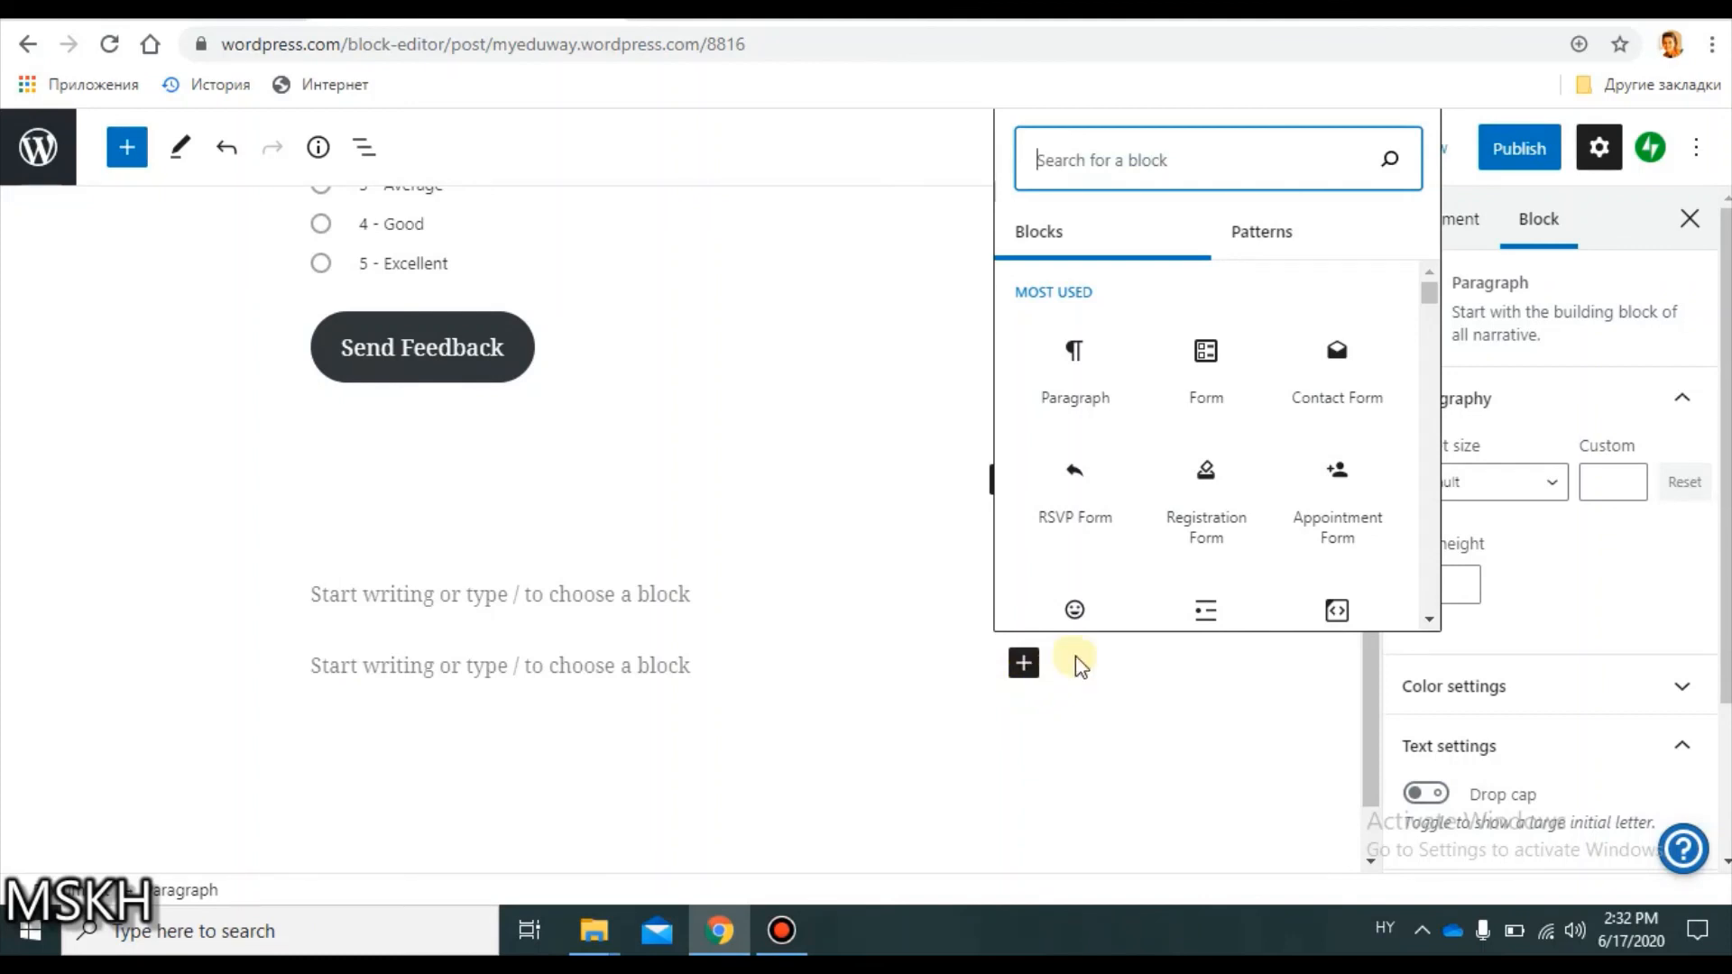
pyautogui.click(1427, 623)
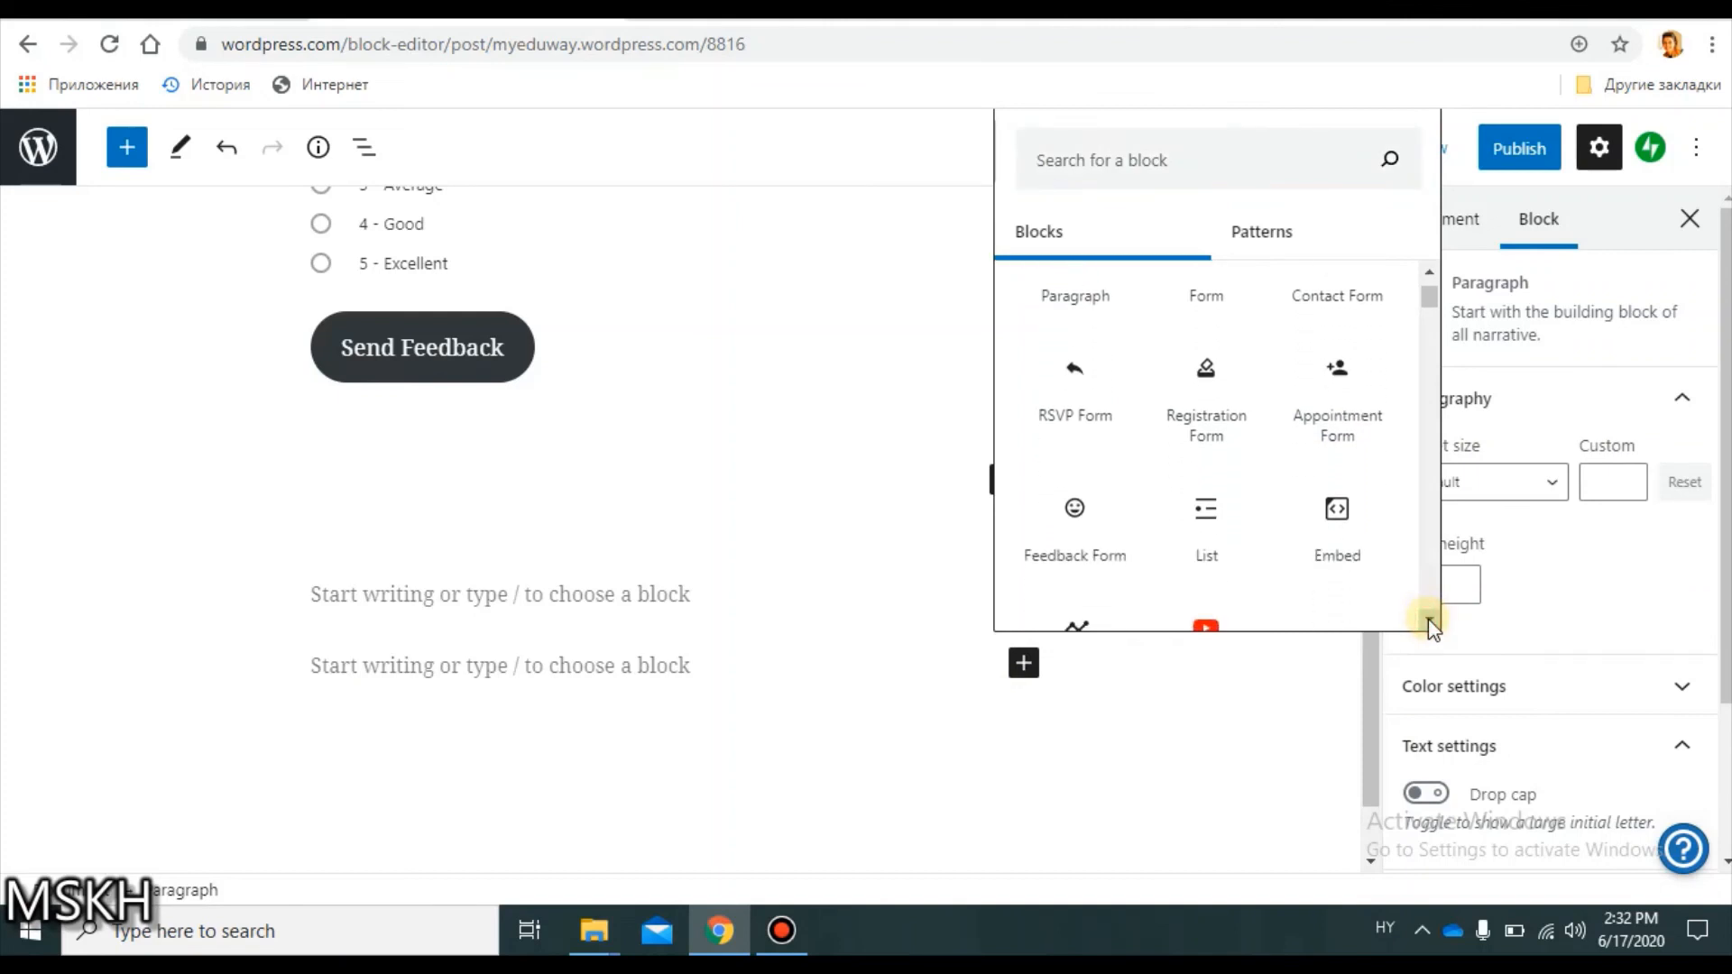
pyautogui.click(1427, 622)
pyautogui.click(1428, 622)
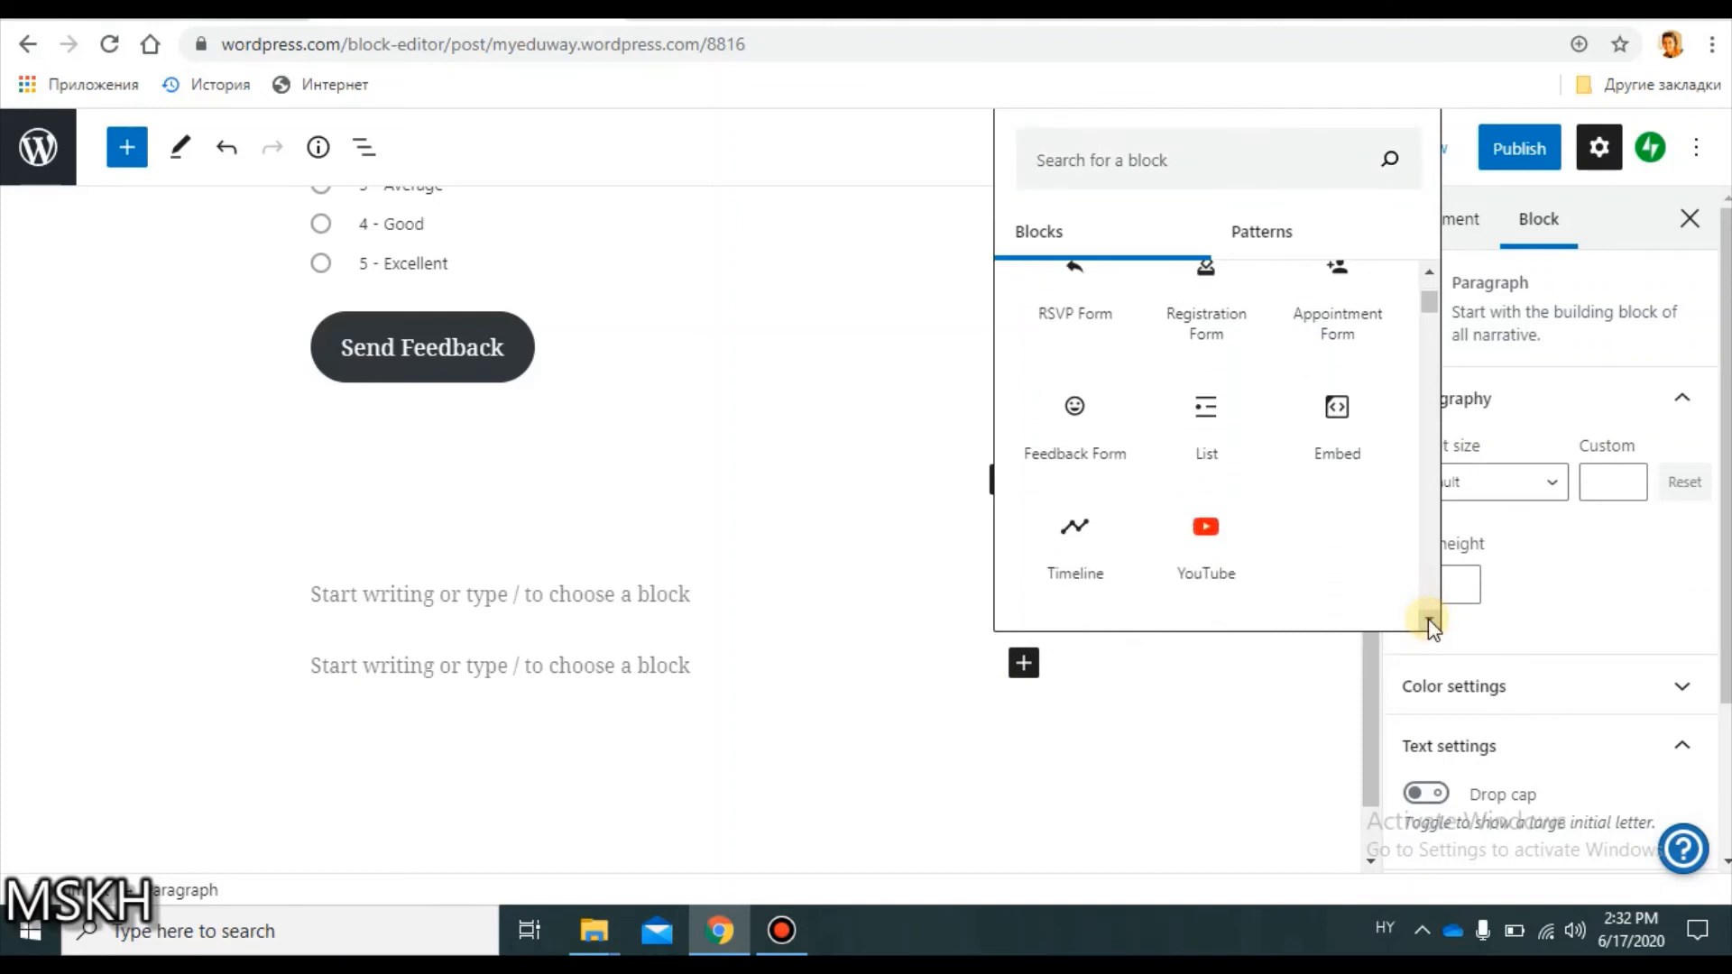
pyautogui.click(1429, 622)
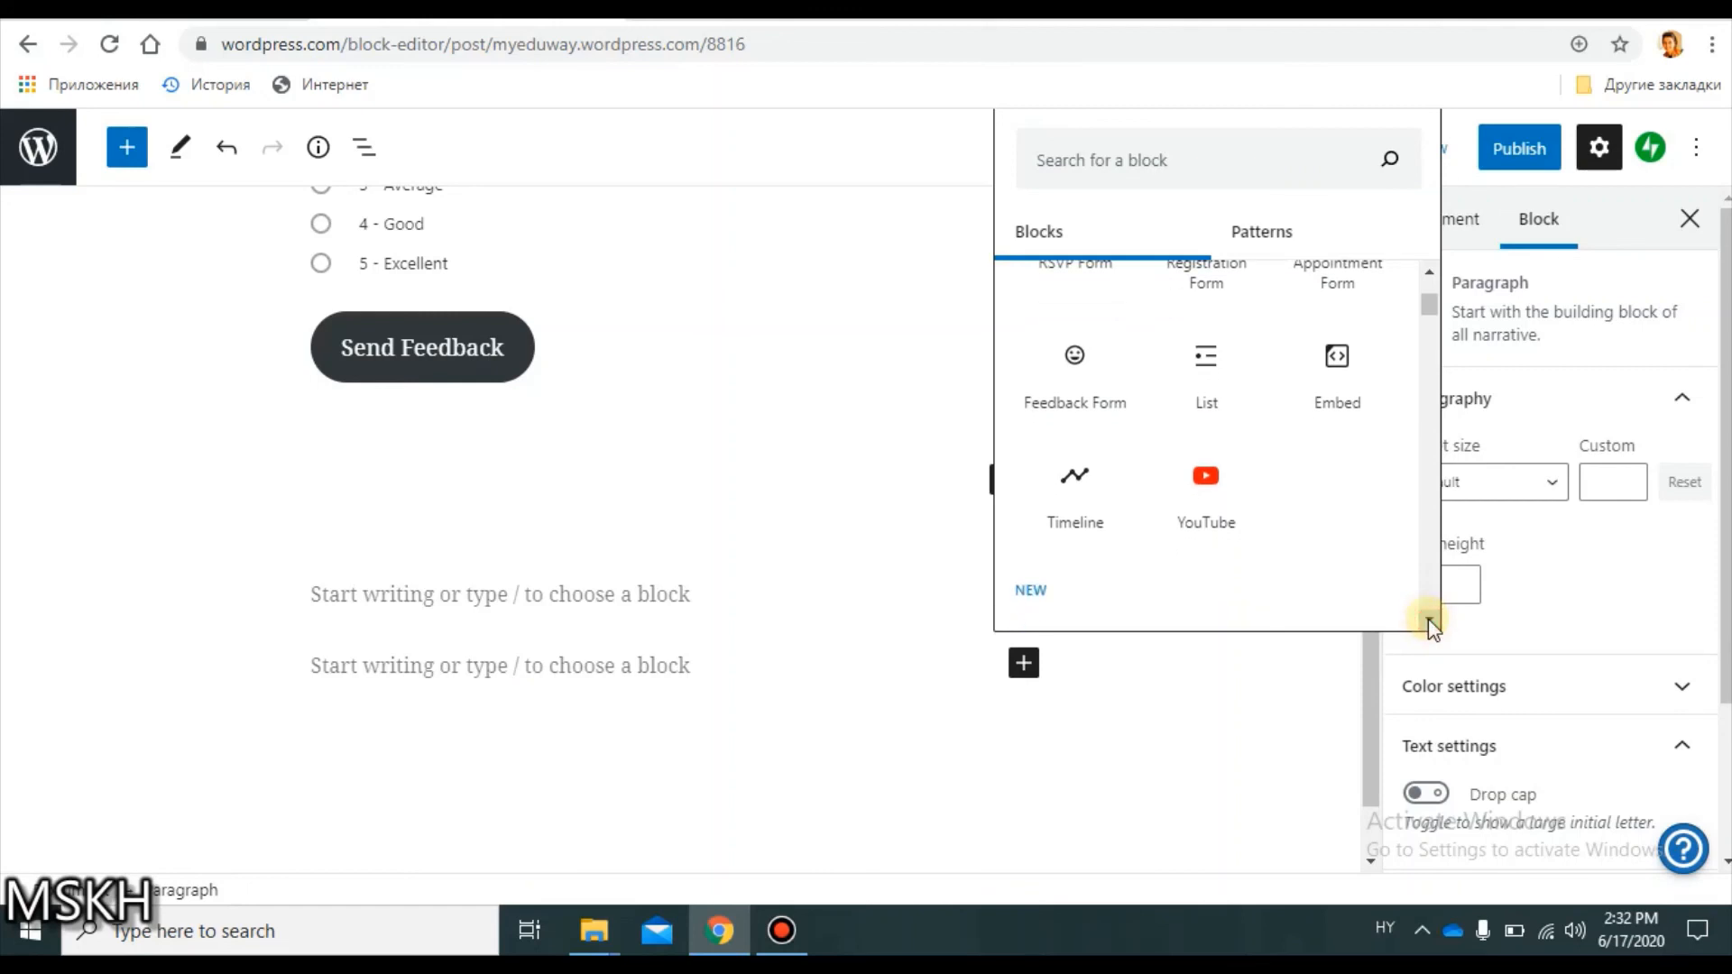
pyautogui.click(1428, 622)
pyautogui.click(1428, 622)
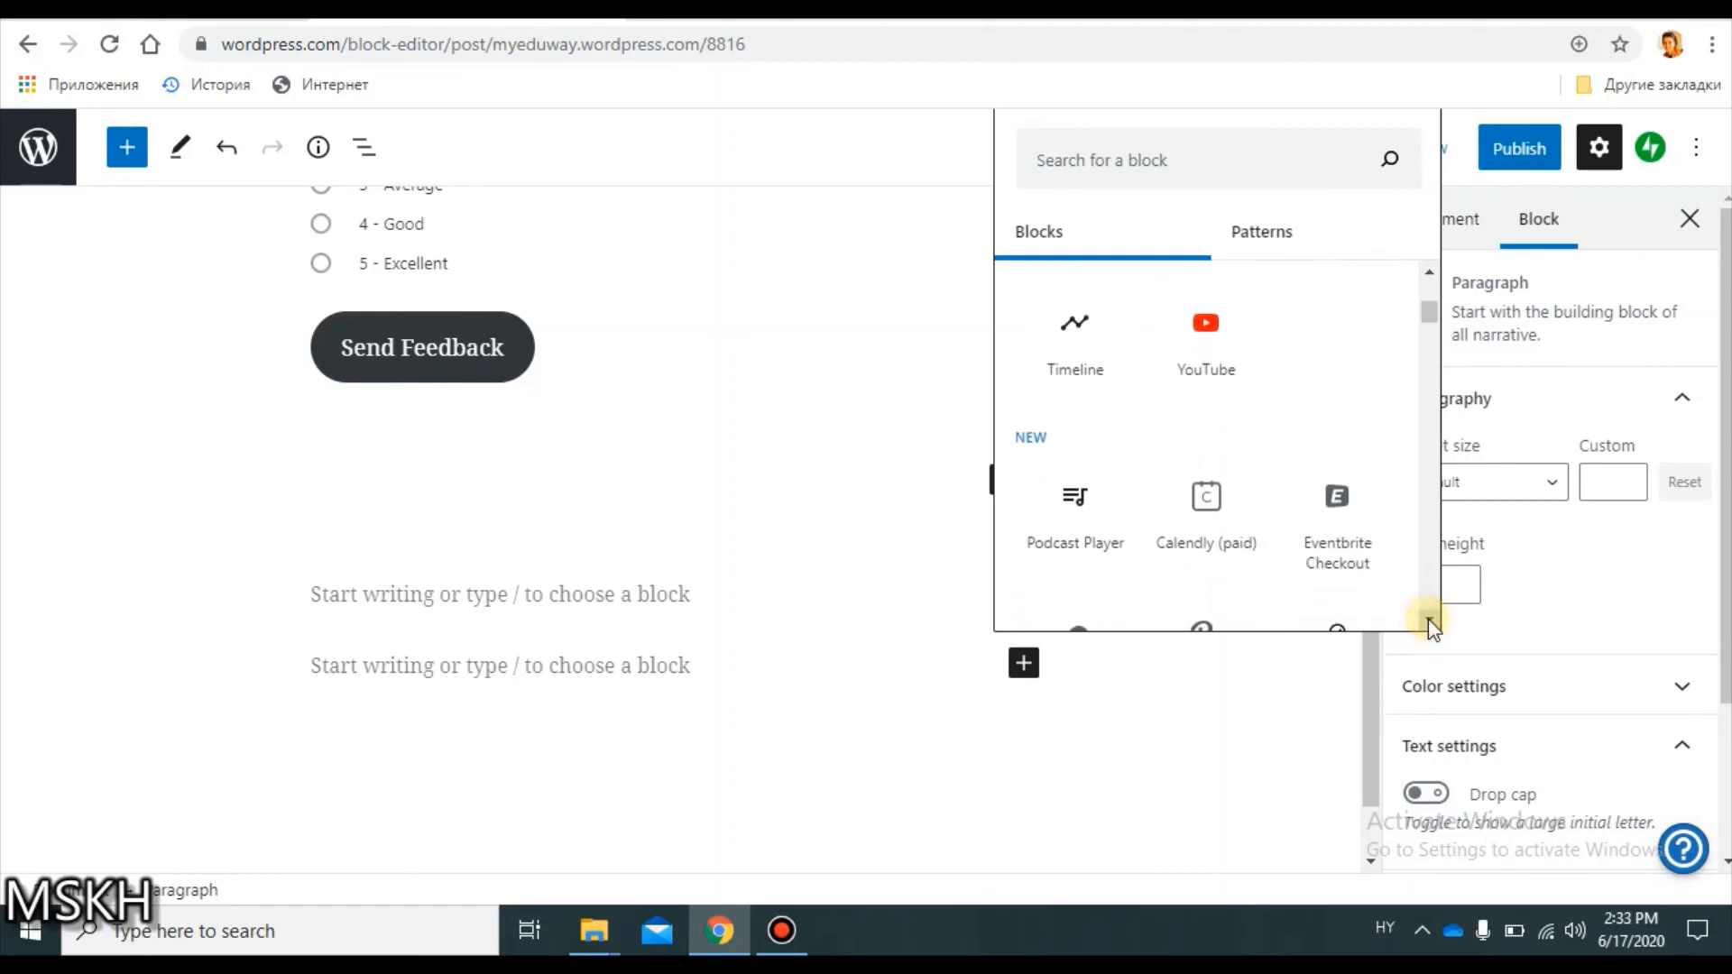
pyautogui.click(1428, 623)
pyautogui.click(1427, 622)
pyautogui.click(1428, 623)
pyautogui.click(1428, 622)
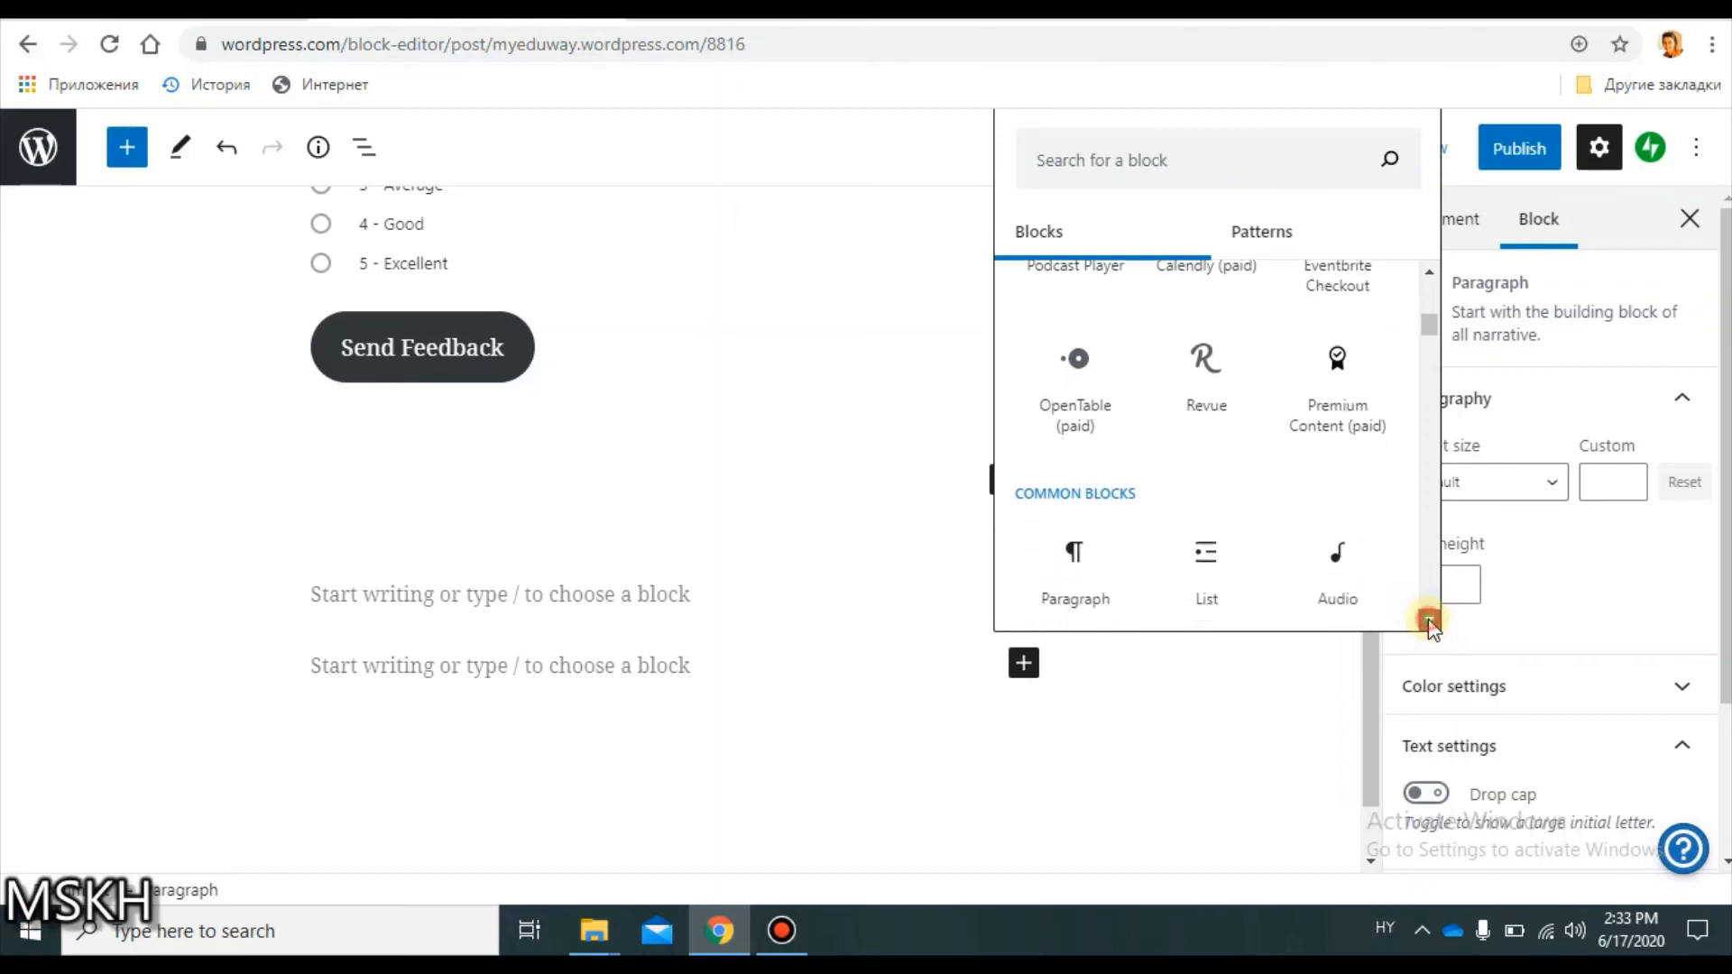
pyautogui.click(1428, 623)
pyautogui.click(1428, 622)
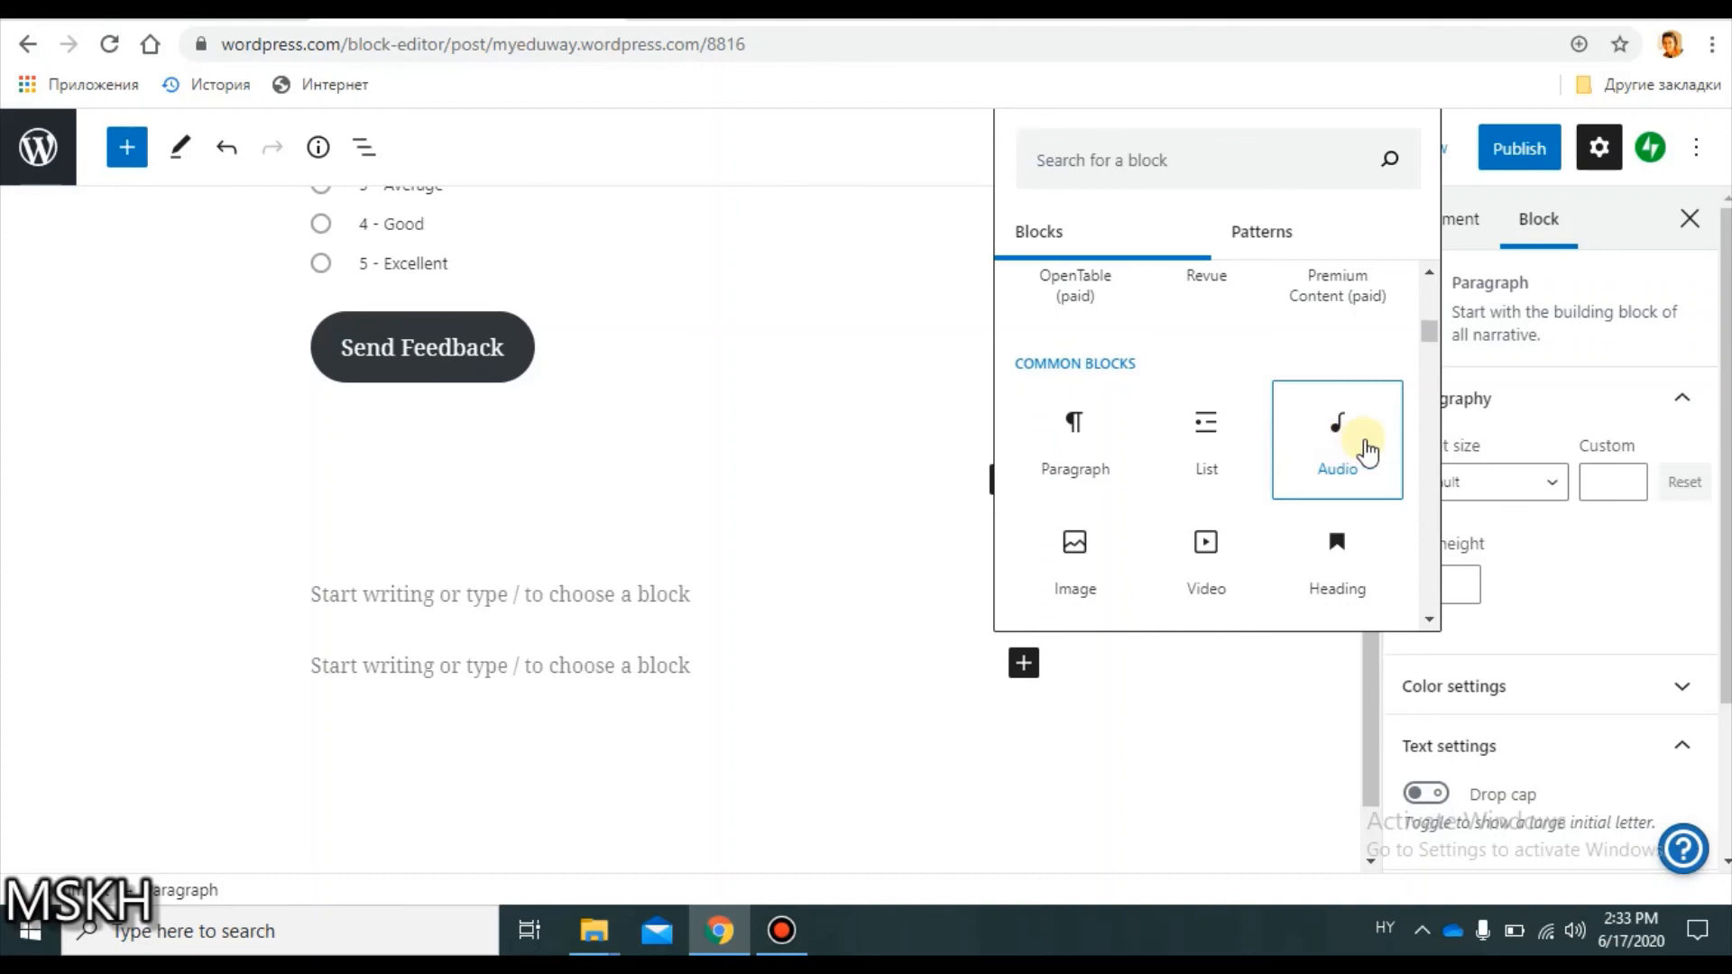
pyautogui.click(1368, 449)
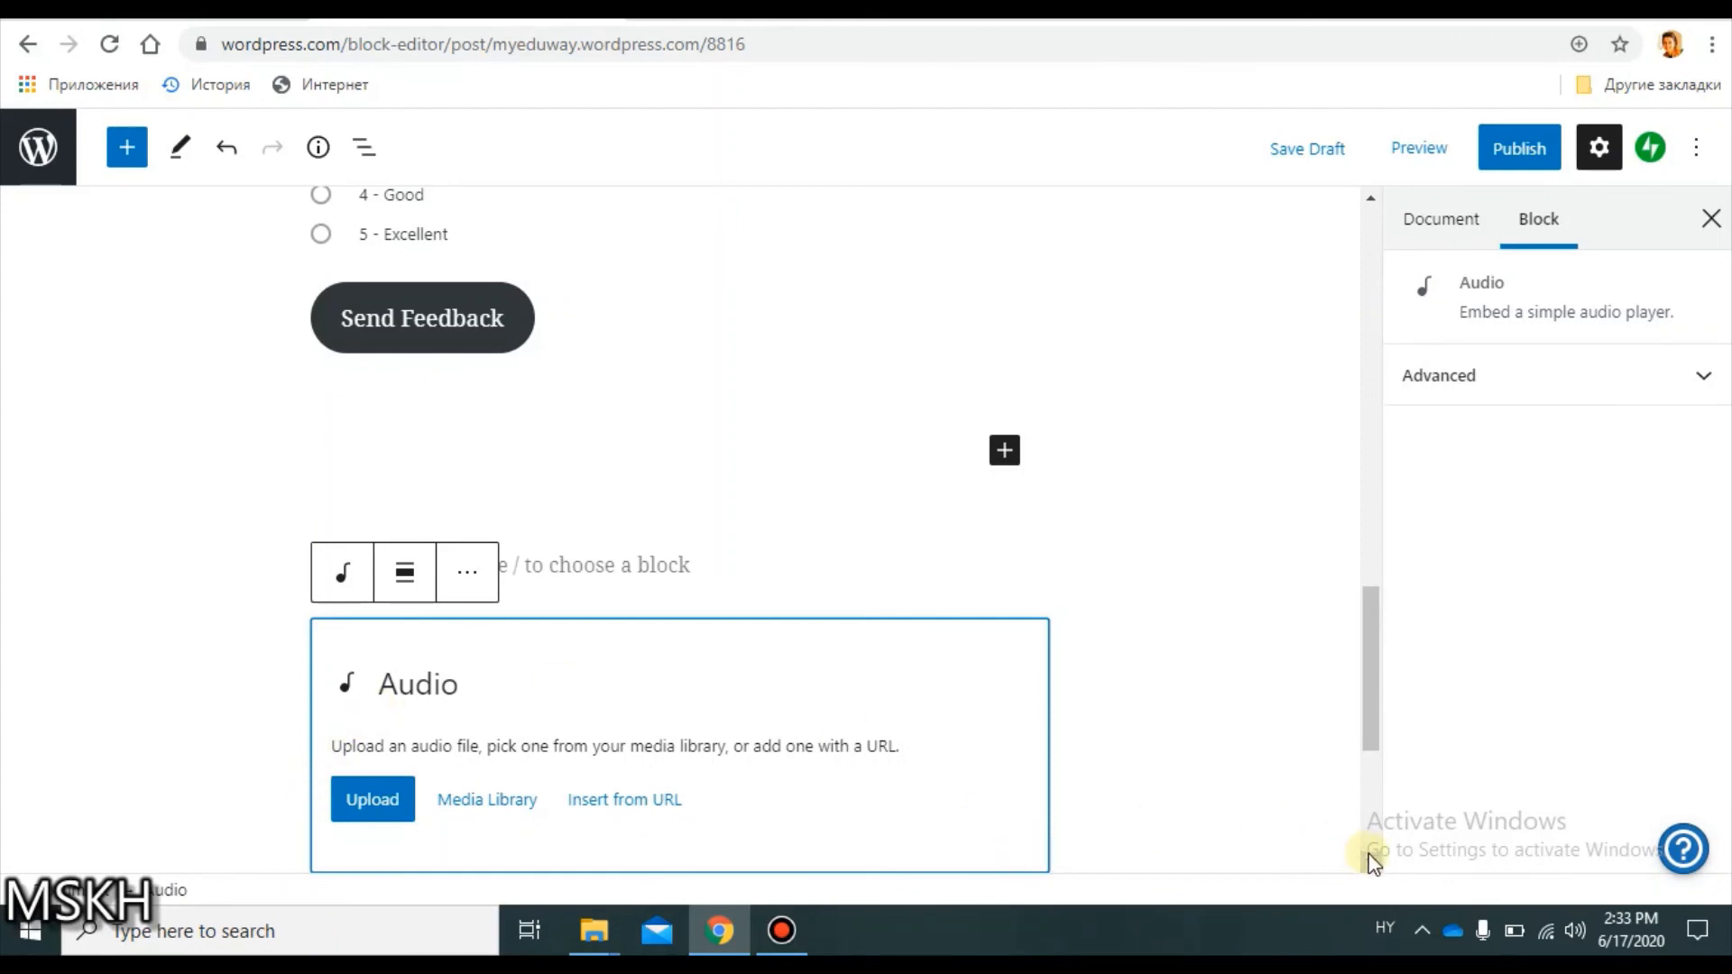
# Open the list of available blocks at the insertion point below the Audio block.
pyautogui.scroll(-1, 1371, 859)
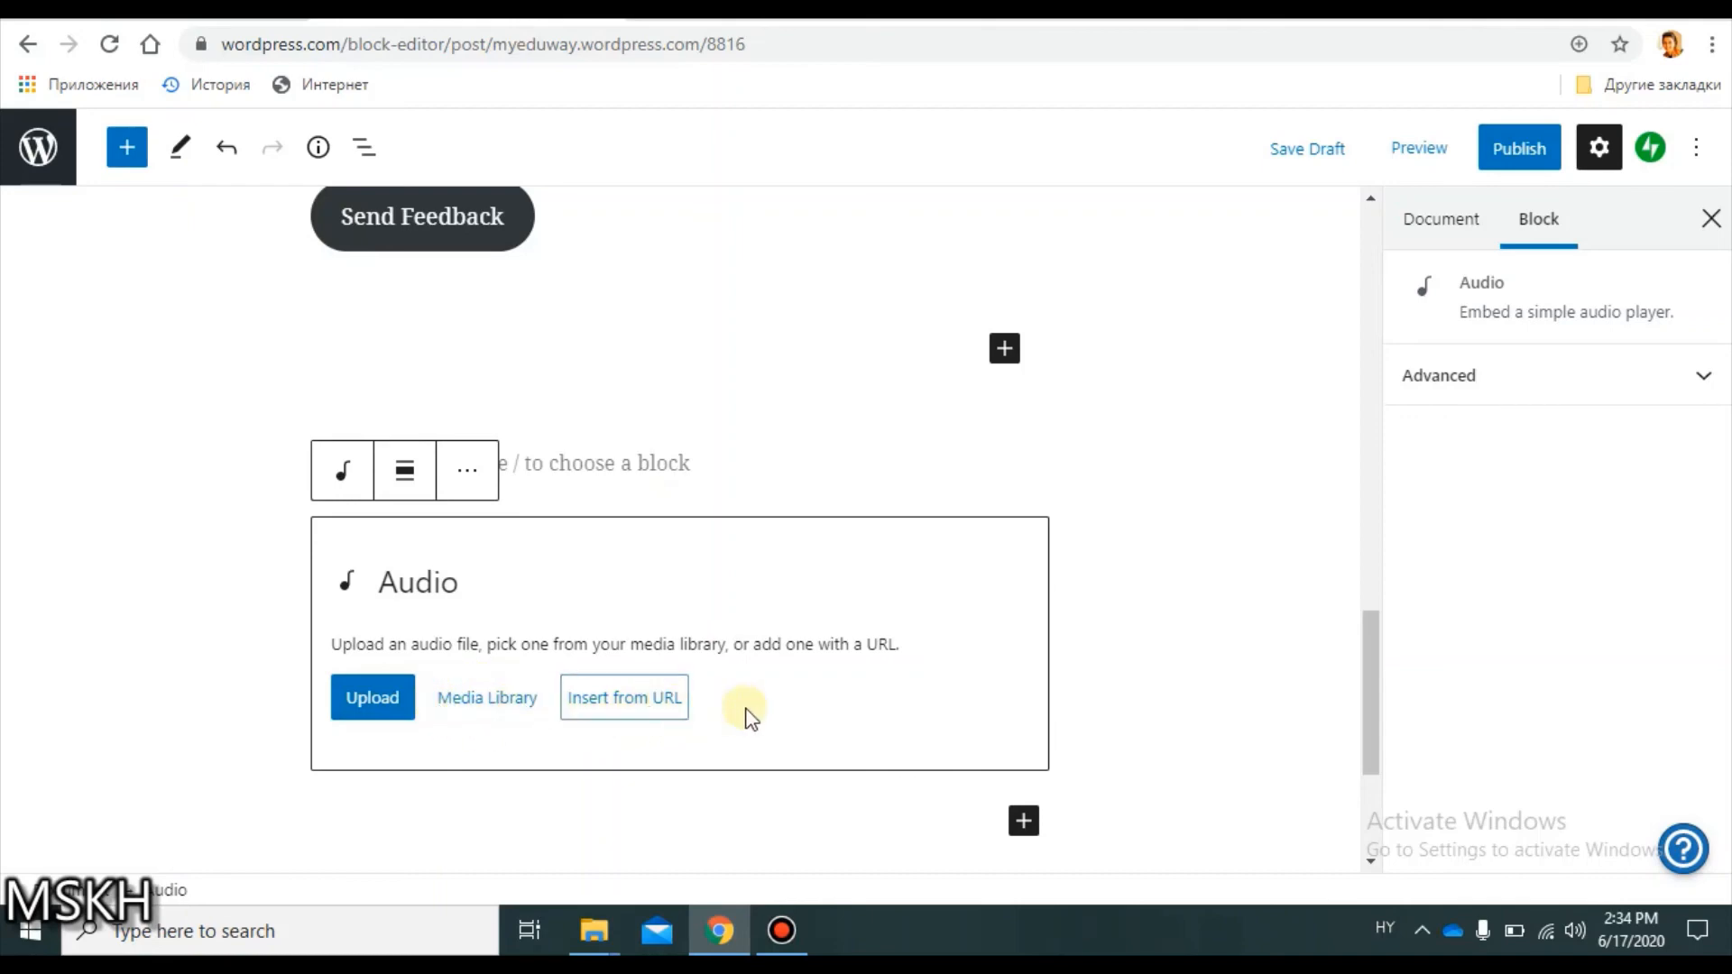
pyautogui.click(1025, 823)
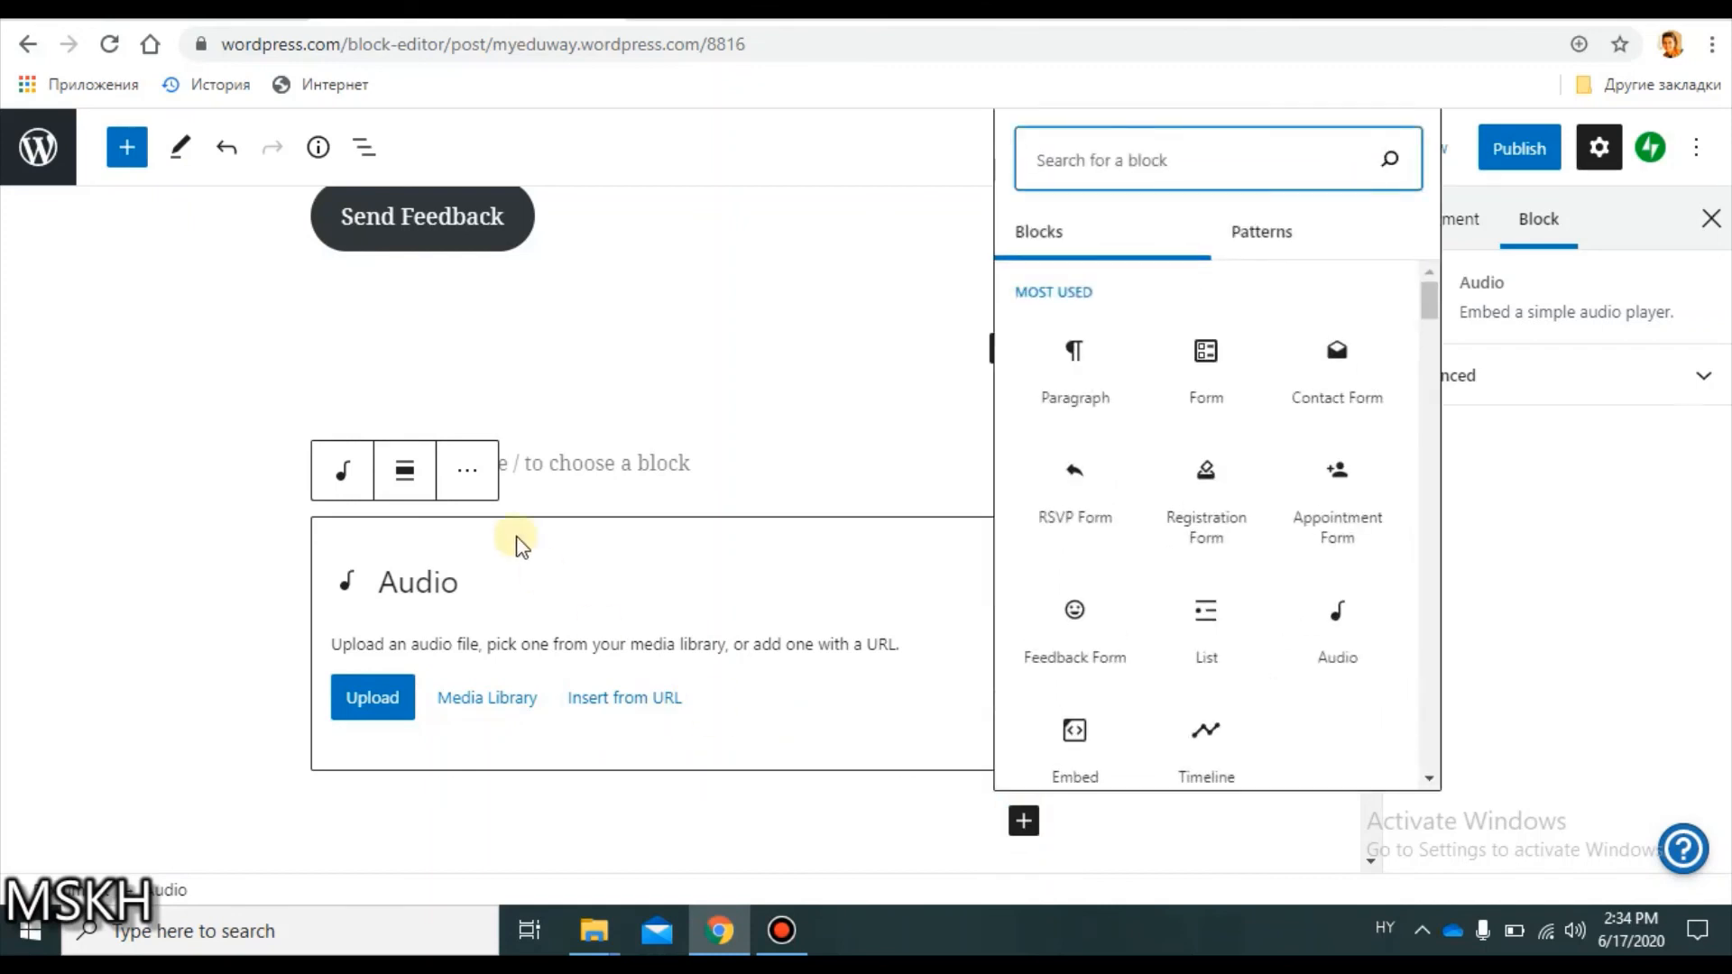